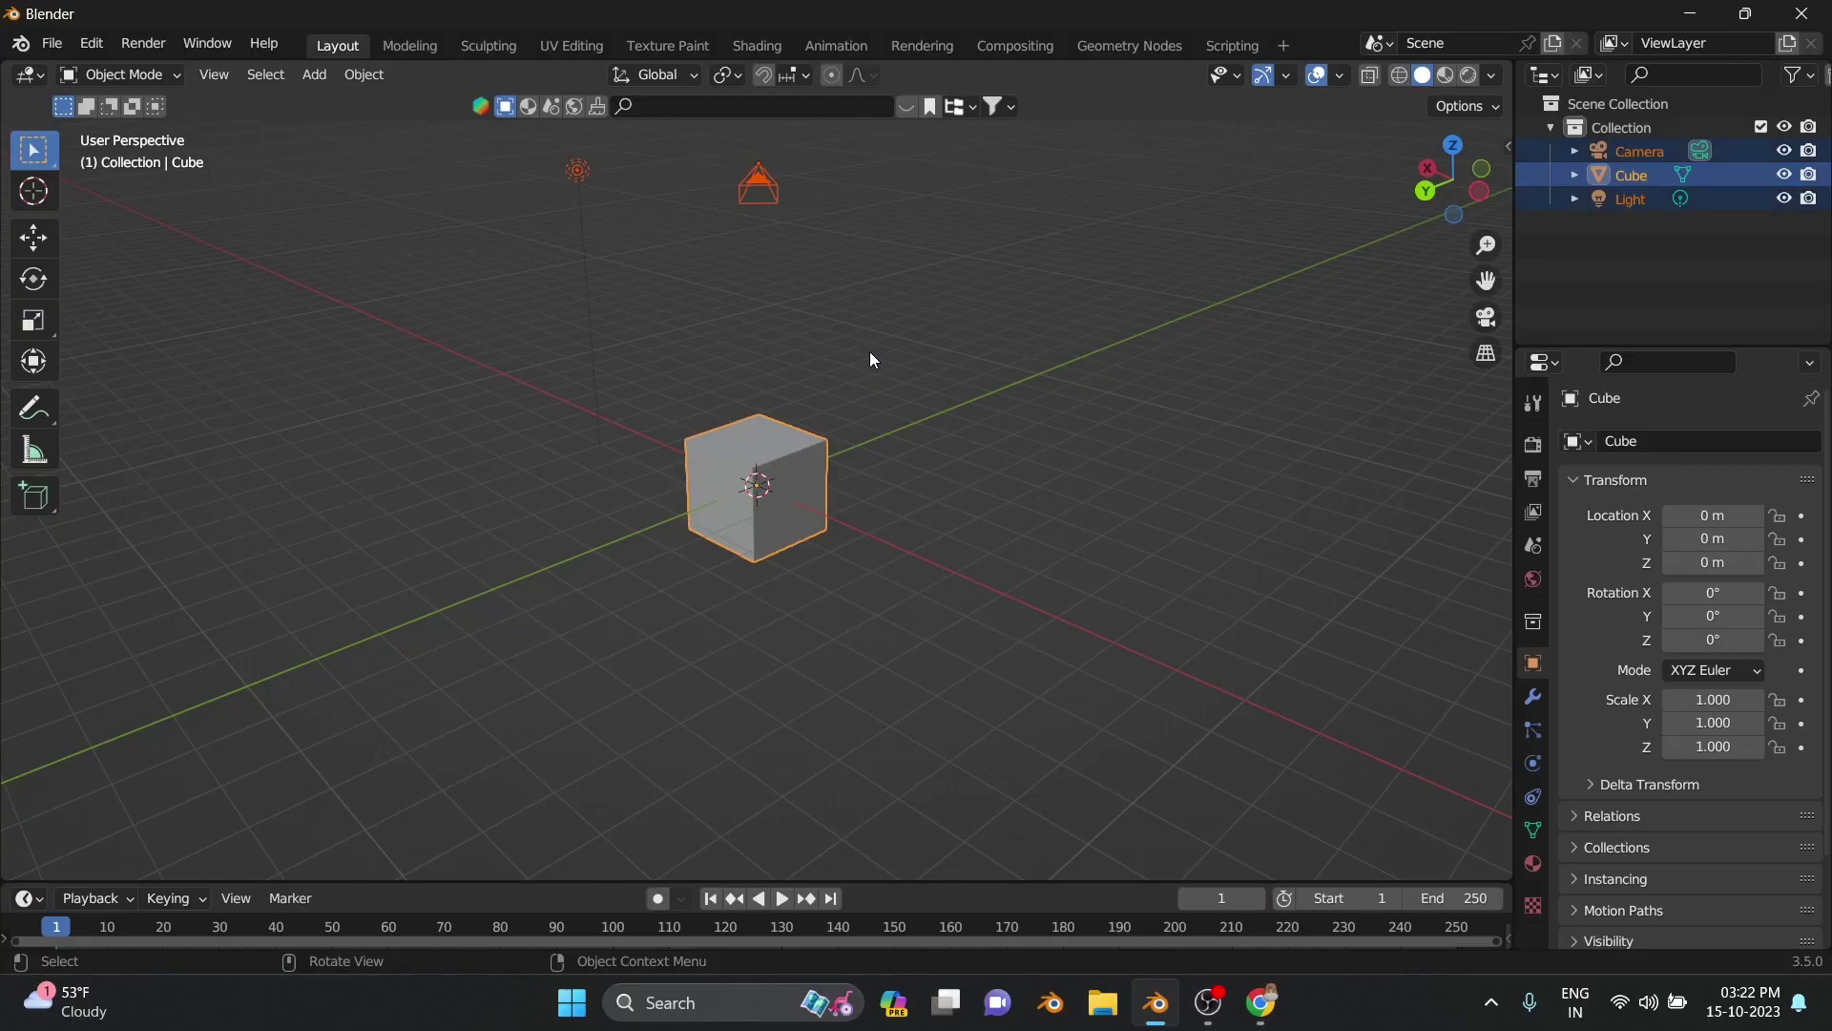
Delete the default cube, camera and light and add a mesh plane
key("x")
left_click(869, 353)
key("shift+a")
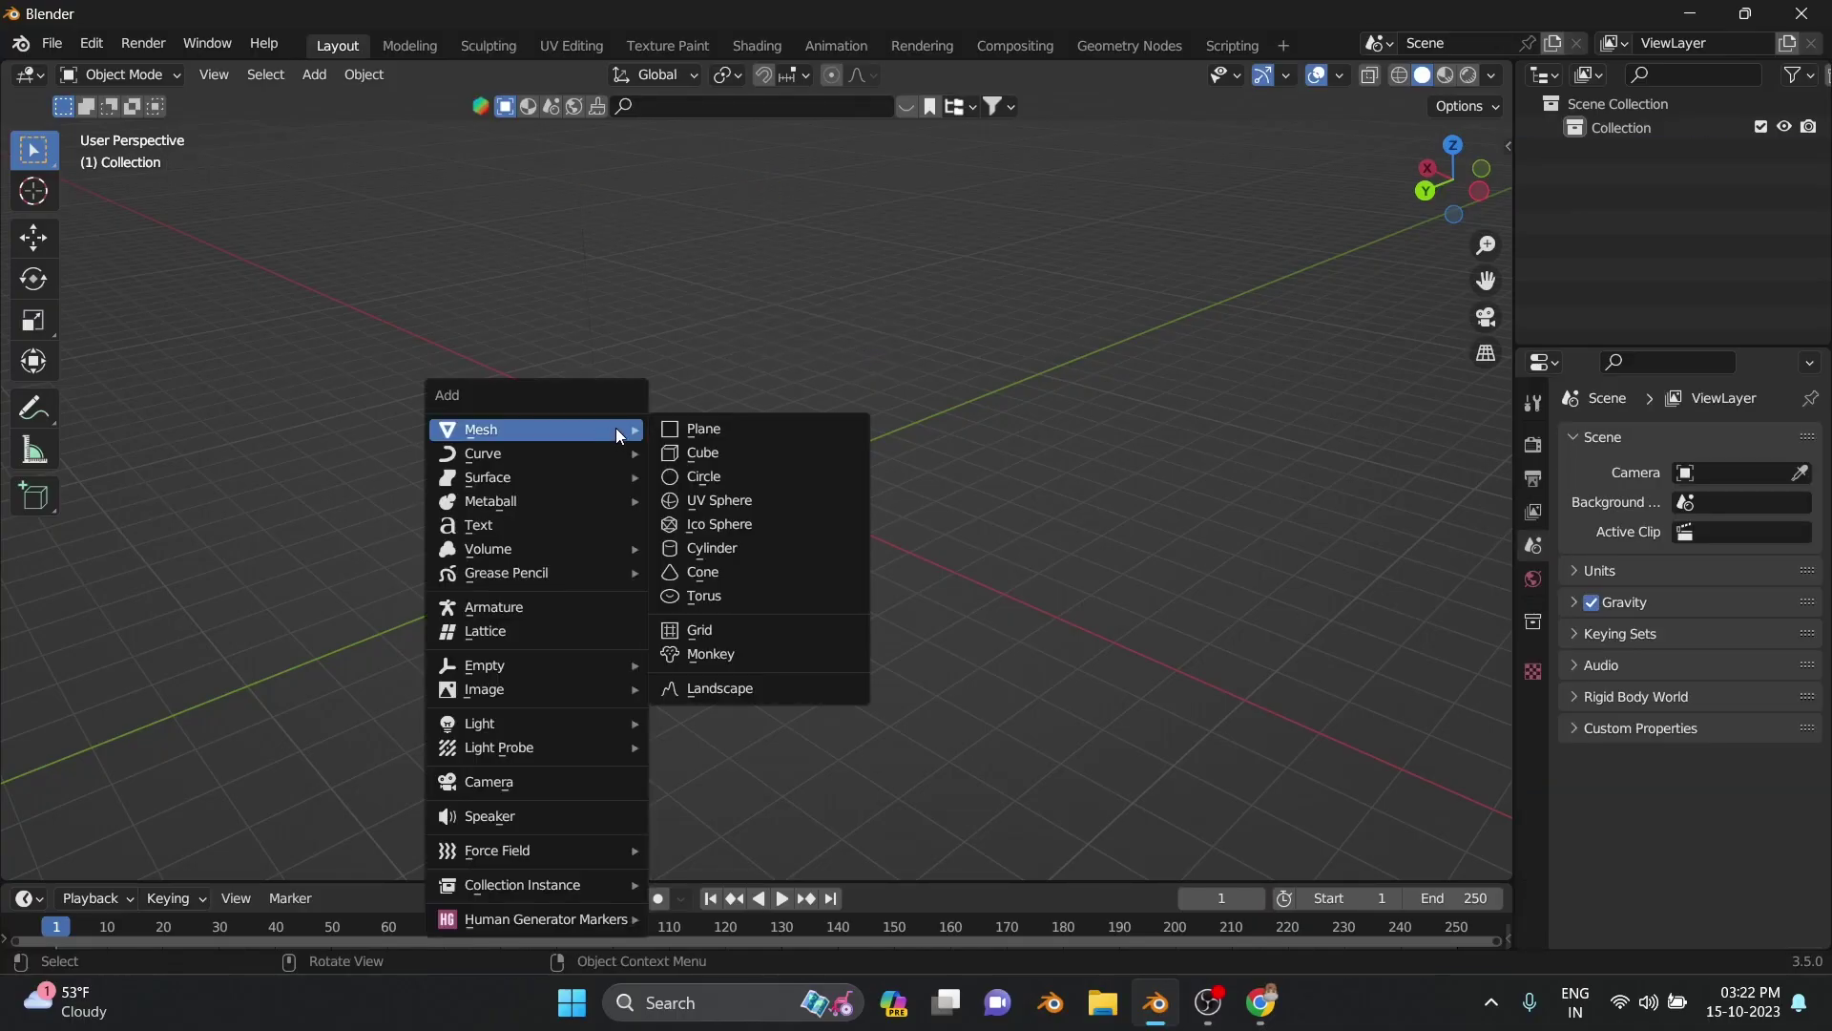
left_click(753, 431)
Scale the plane up to about 12.9 and enlarge the bottom editor area
key("s")
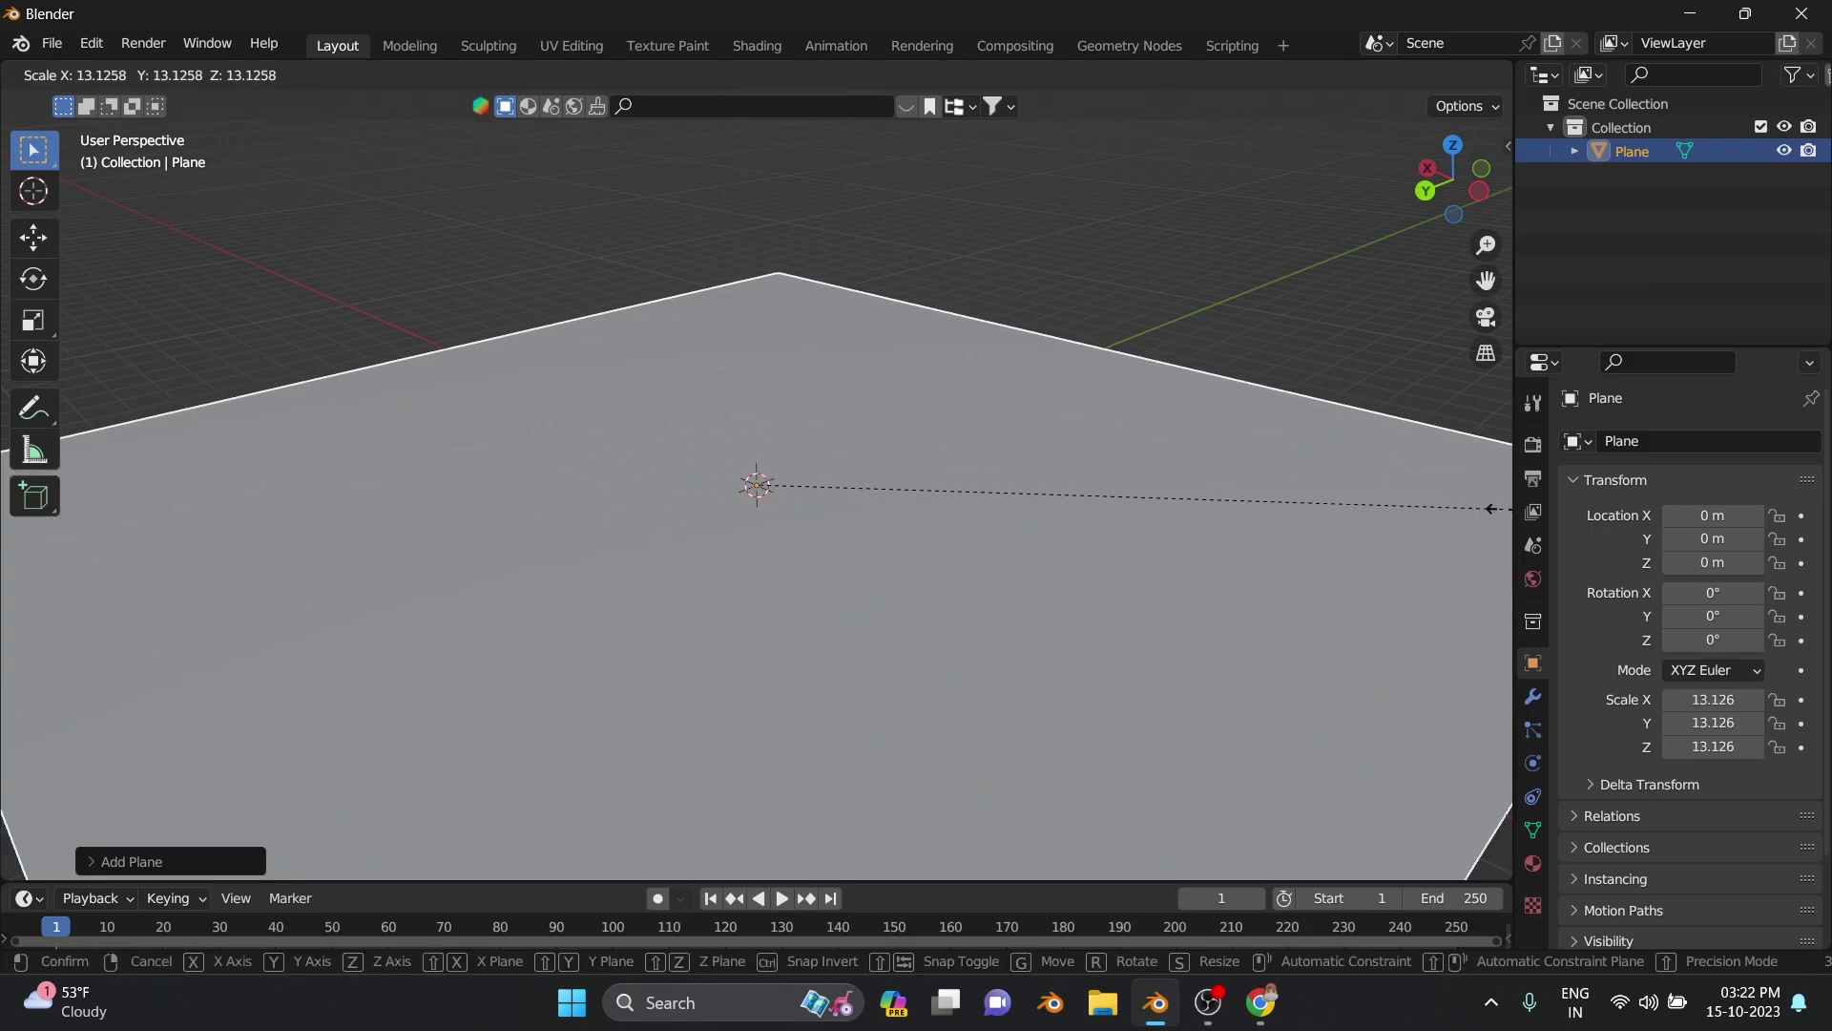
left_click(1494, 516)
scroll(911, 484, "down", 4)
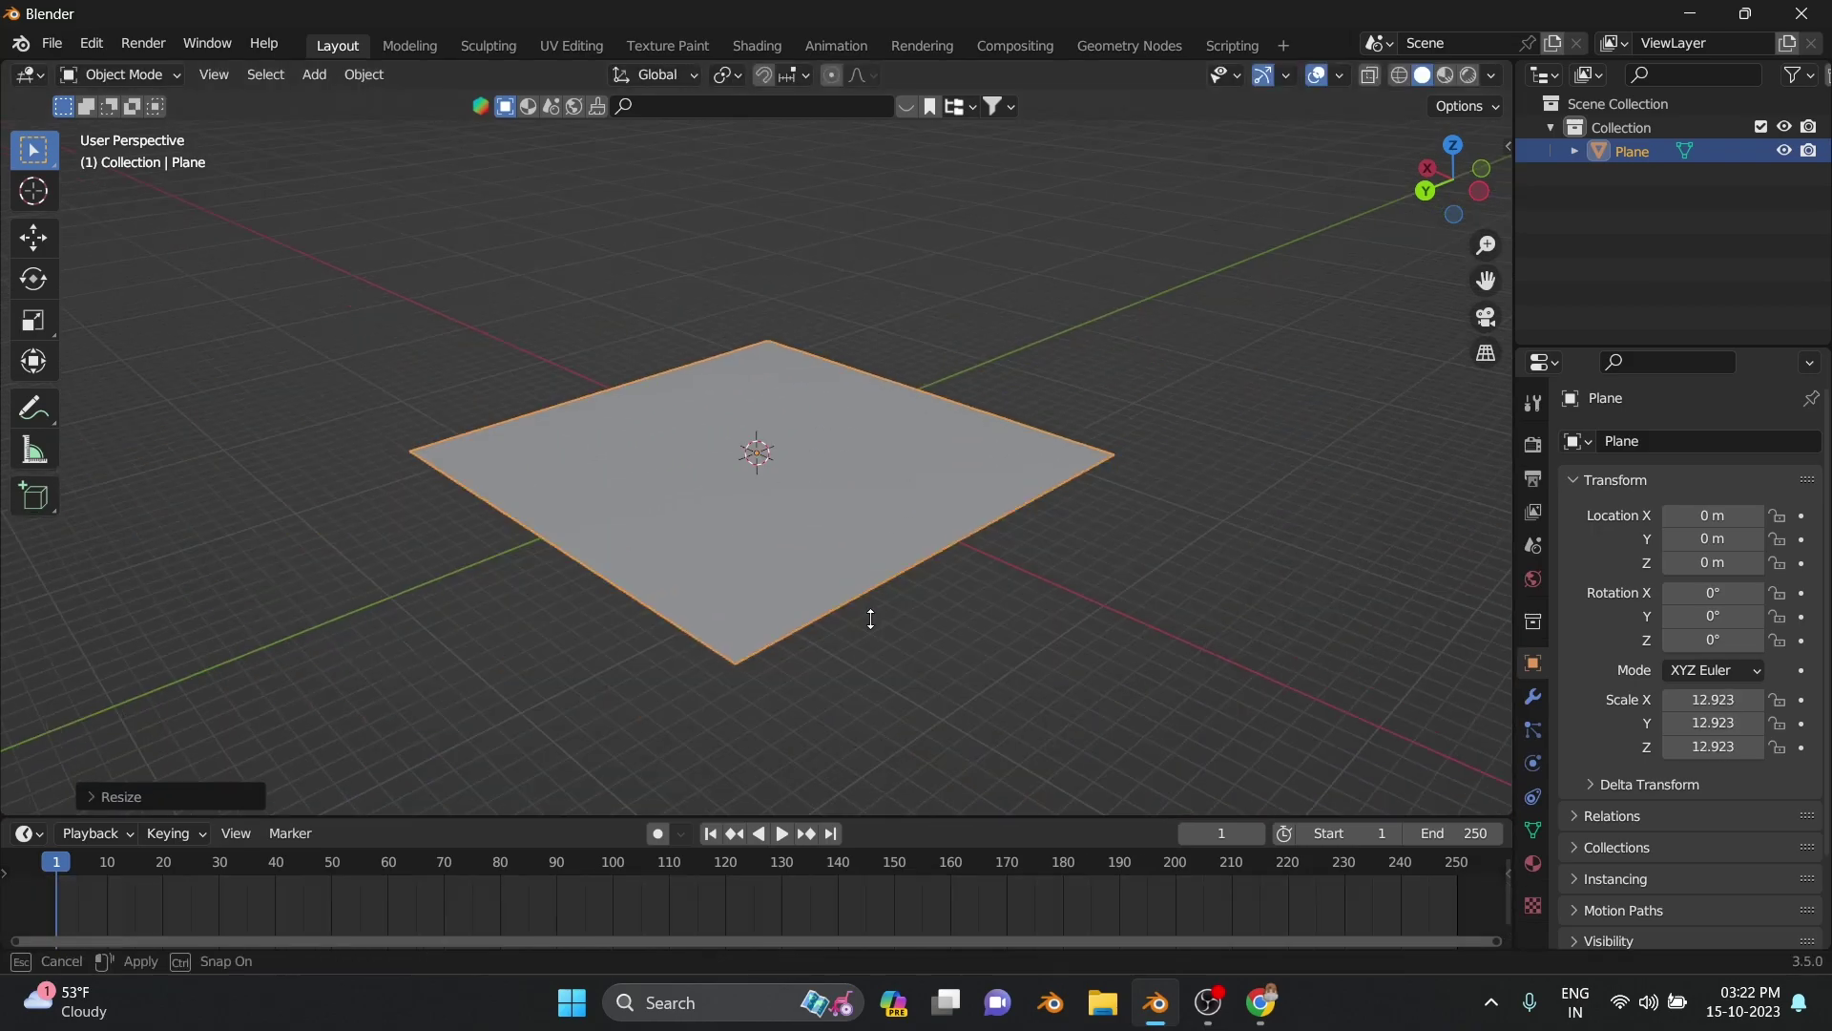
left_click_drag(905, 880, 4, 504)
Switch the bottom area to the Shader Editor and create a new material for the plane
left_click(24, 512)
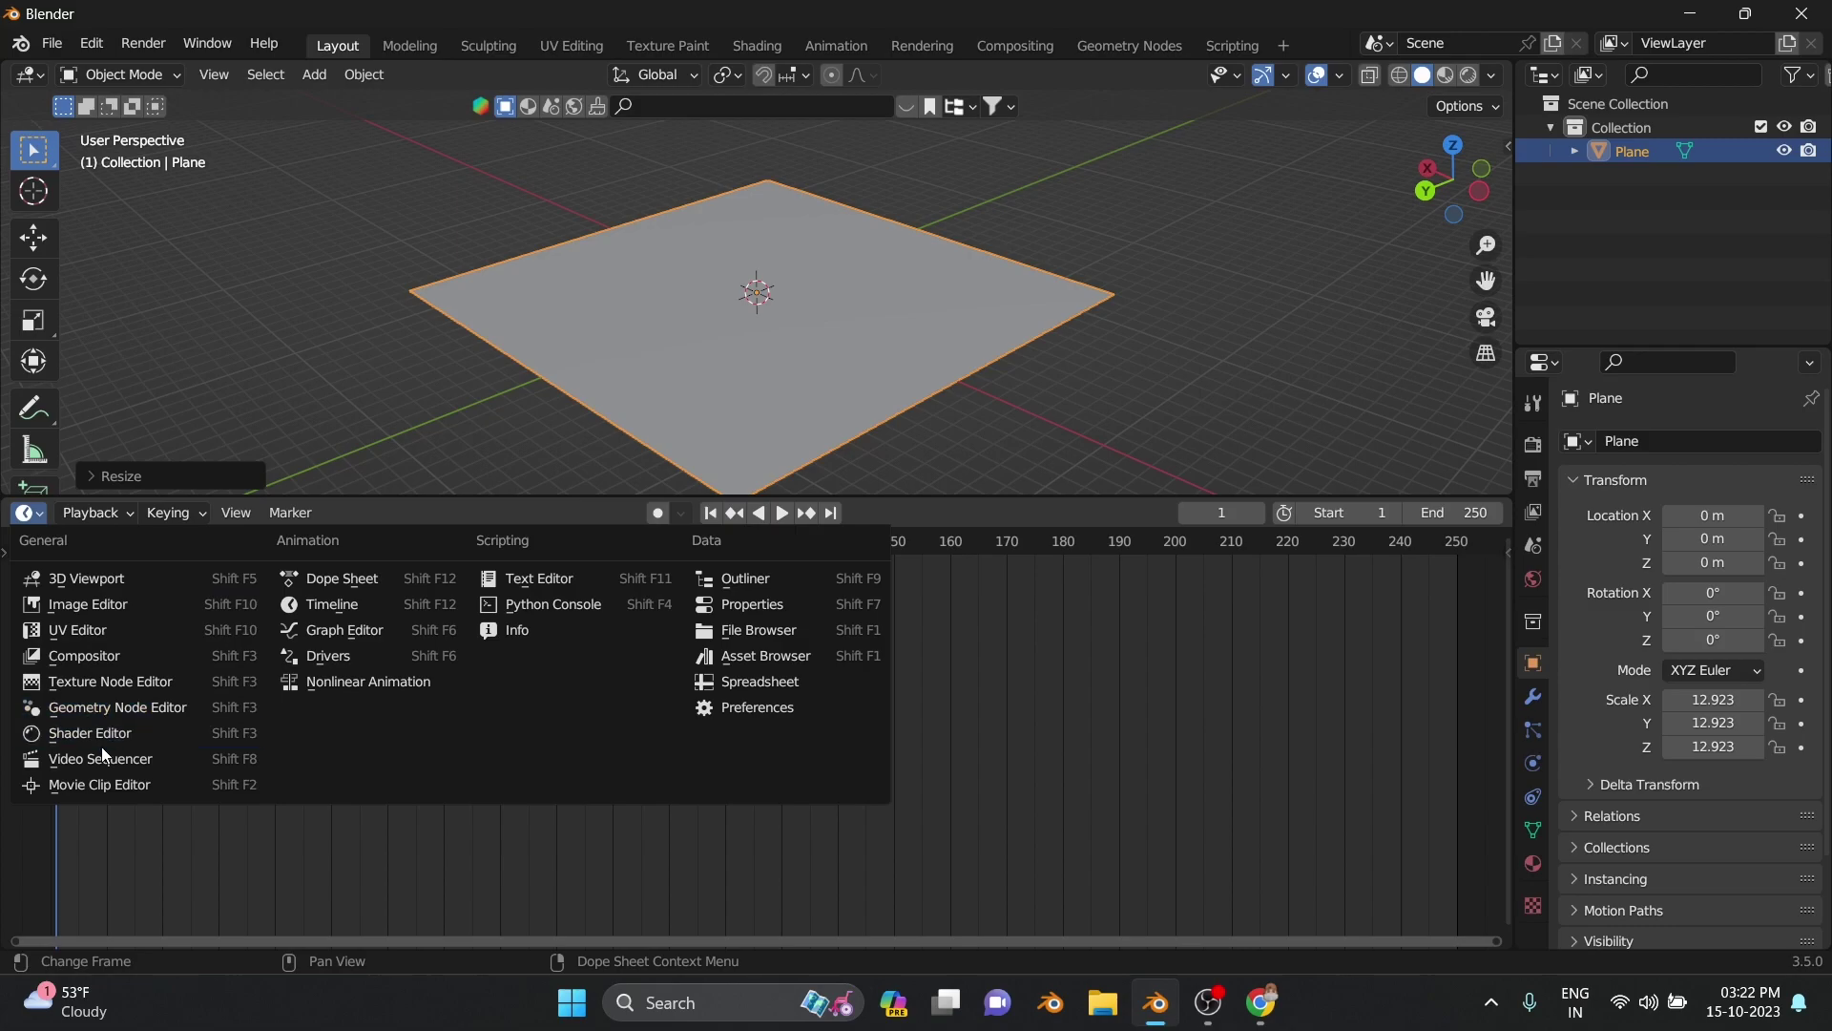
left_click(191, 733)
left_click(780, 514)
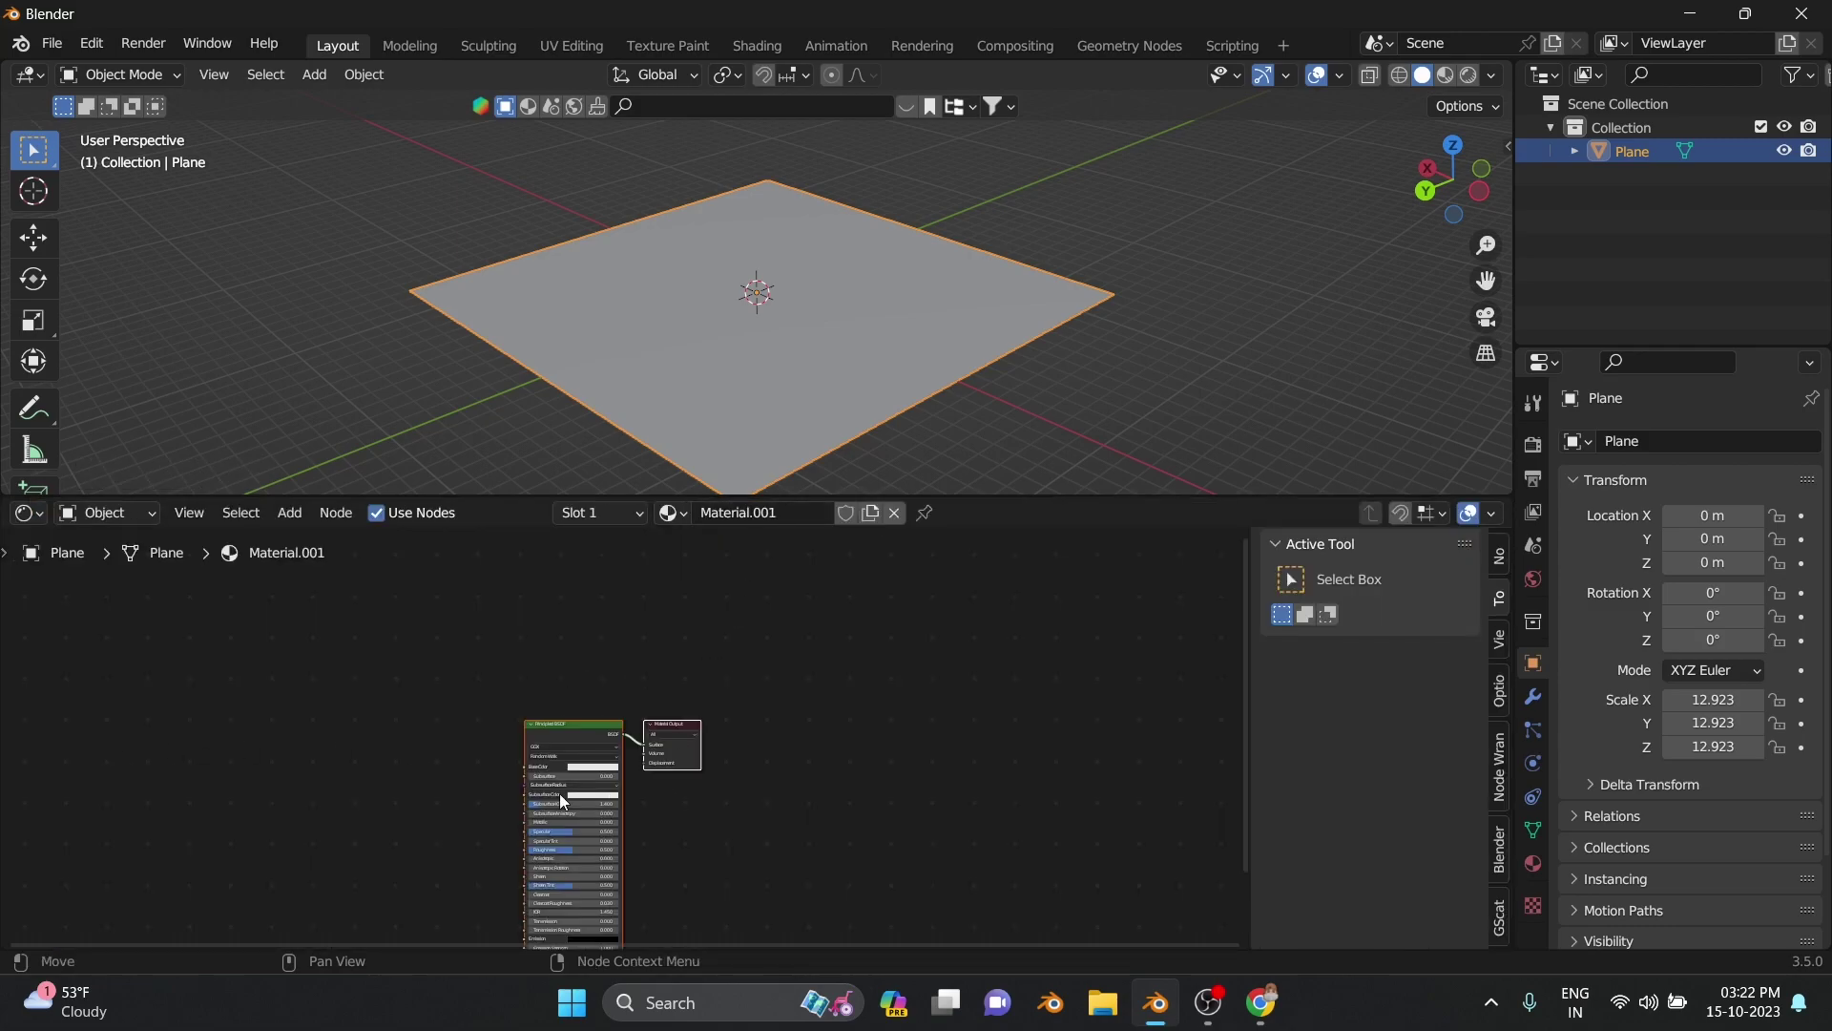
scroll(438, 769, "up", 2)
middle_click_drag(437, 770, 737, 685)
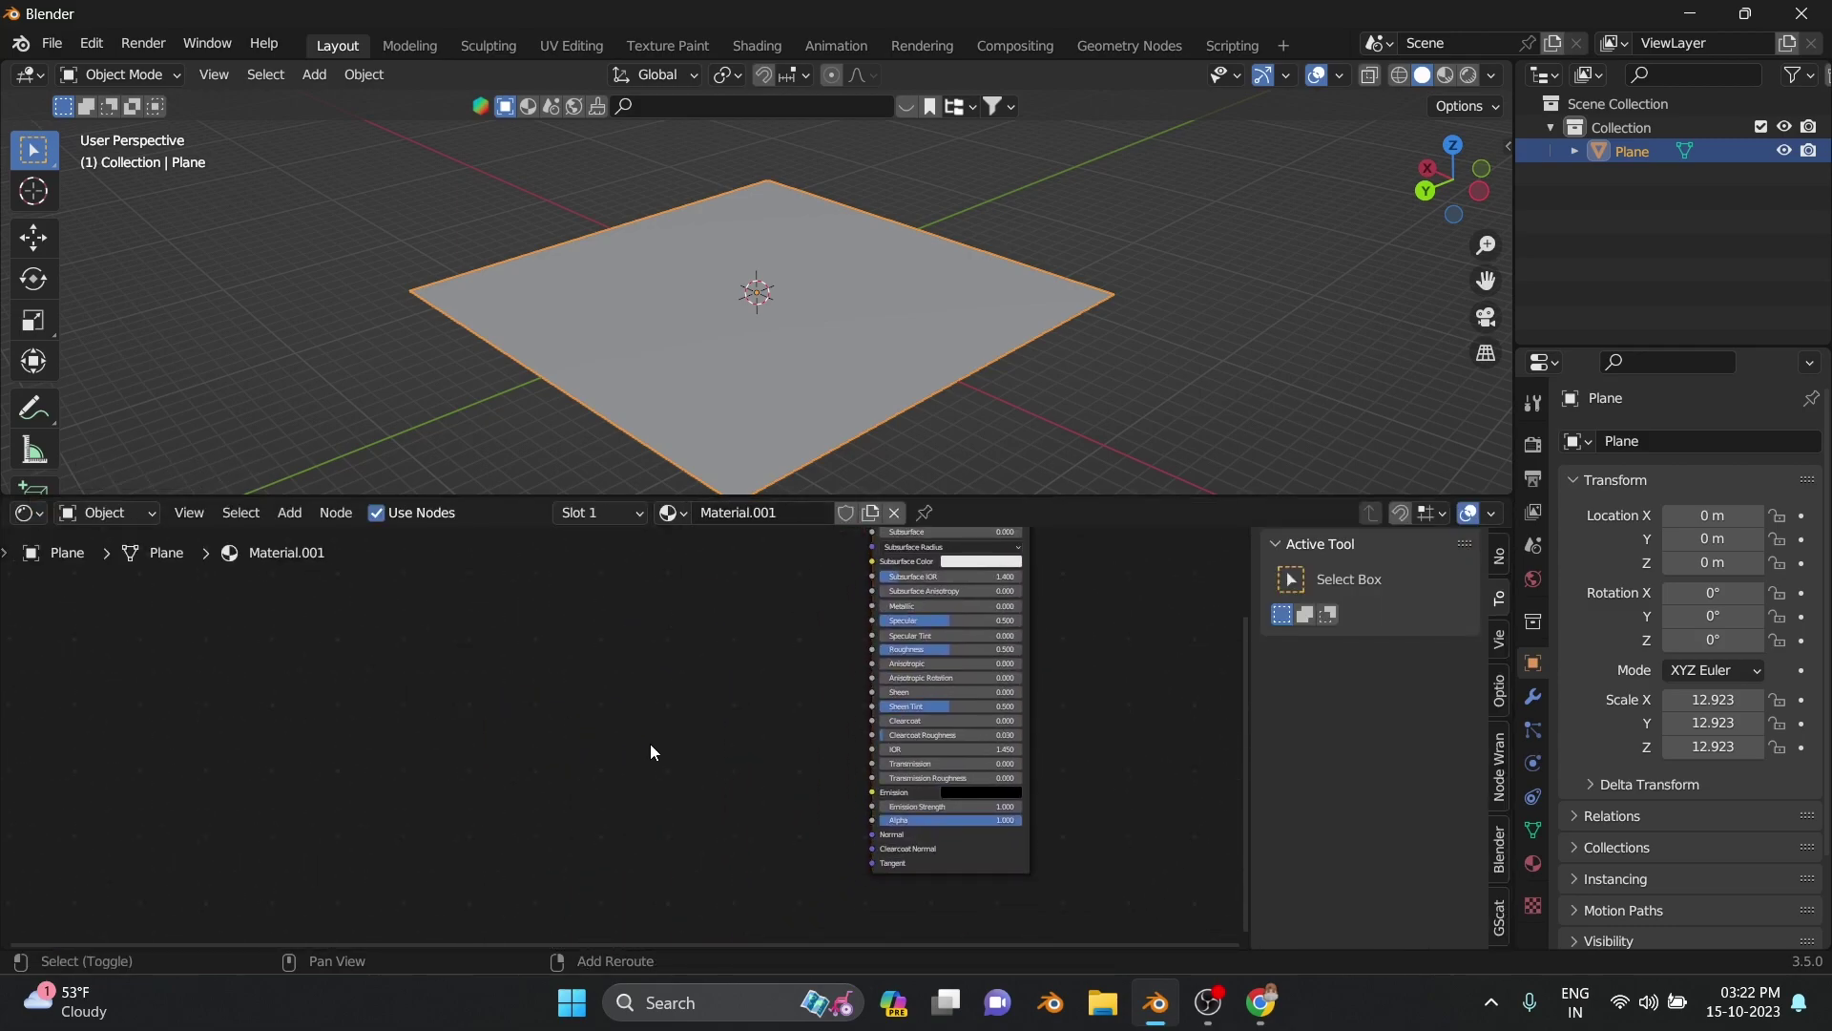
Add a Bump node to the left of the Principled BSDF
key("shift+a")
left_click(646, 694)
type("bum")
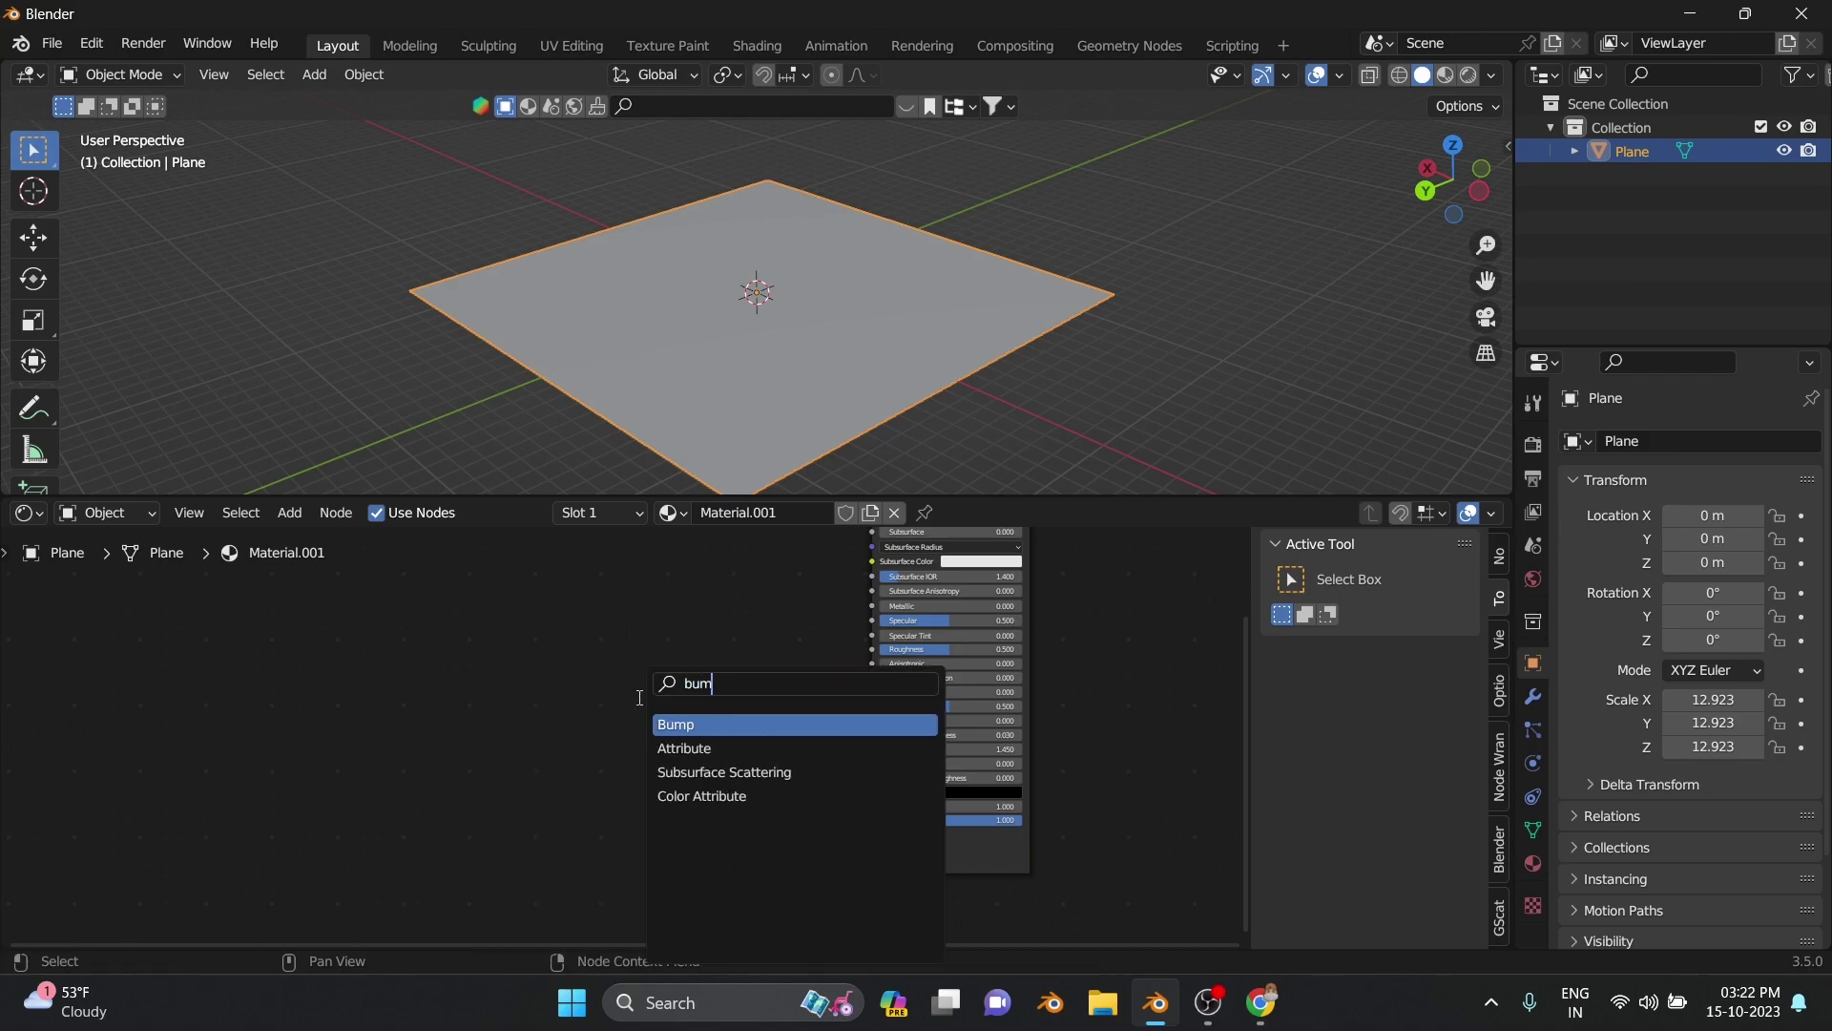
key("Return")
left_click(756, 778)
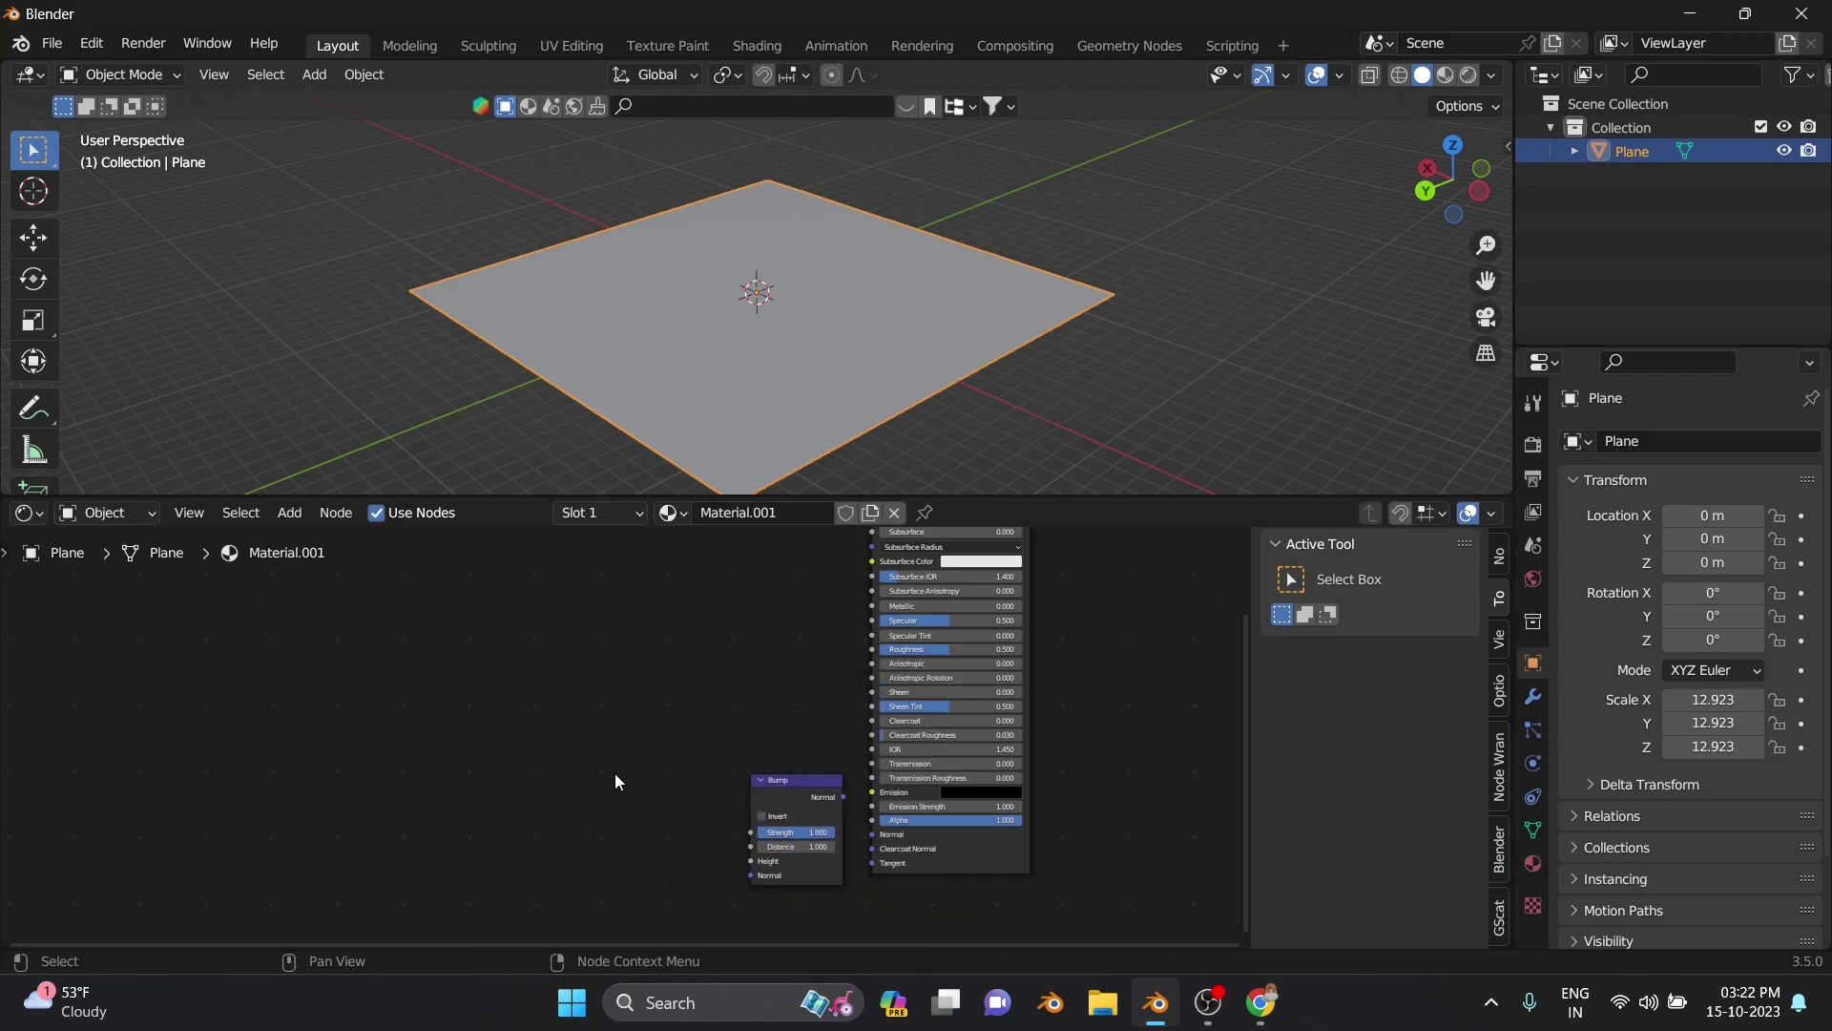
Add a Noise Texture, linking Fac to Bump Height and Bump Normal to Principled Normal
key("shift+a")
left_click(604, 701)
type("noi")
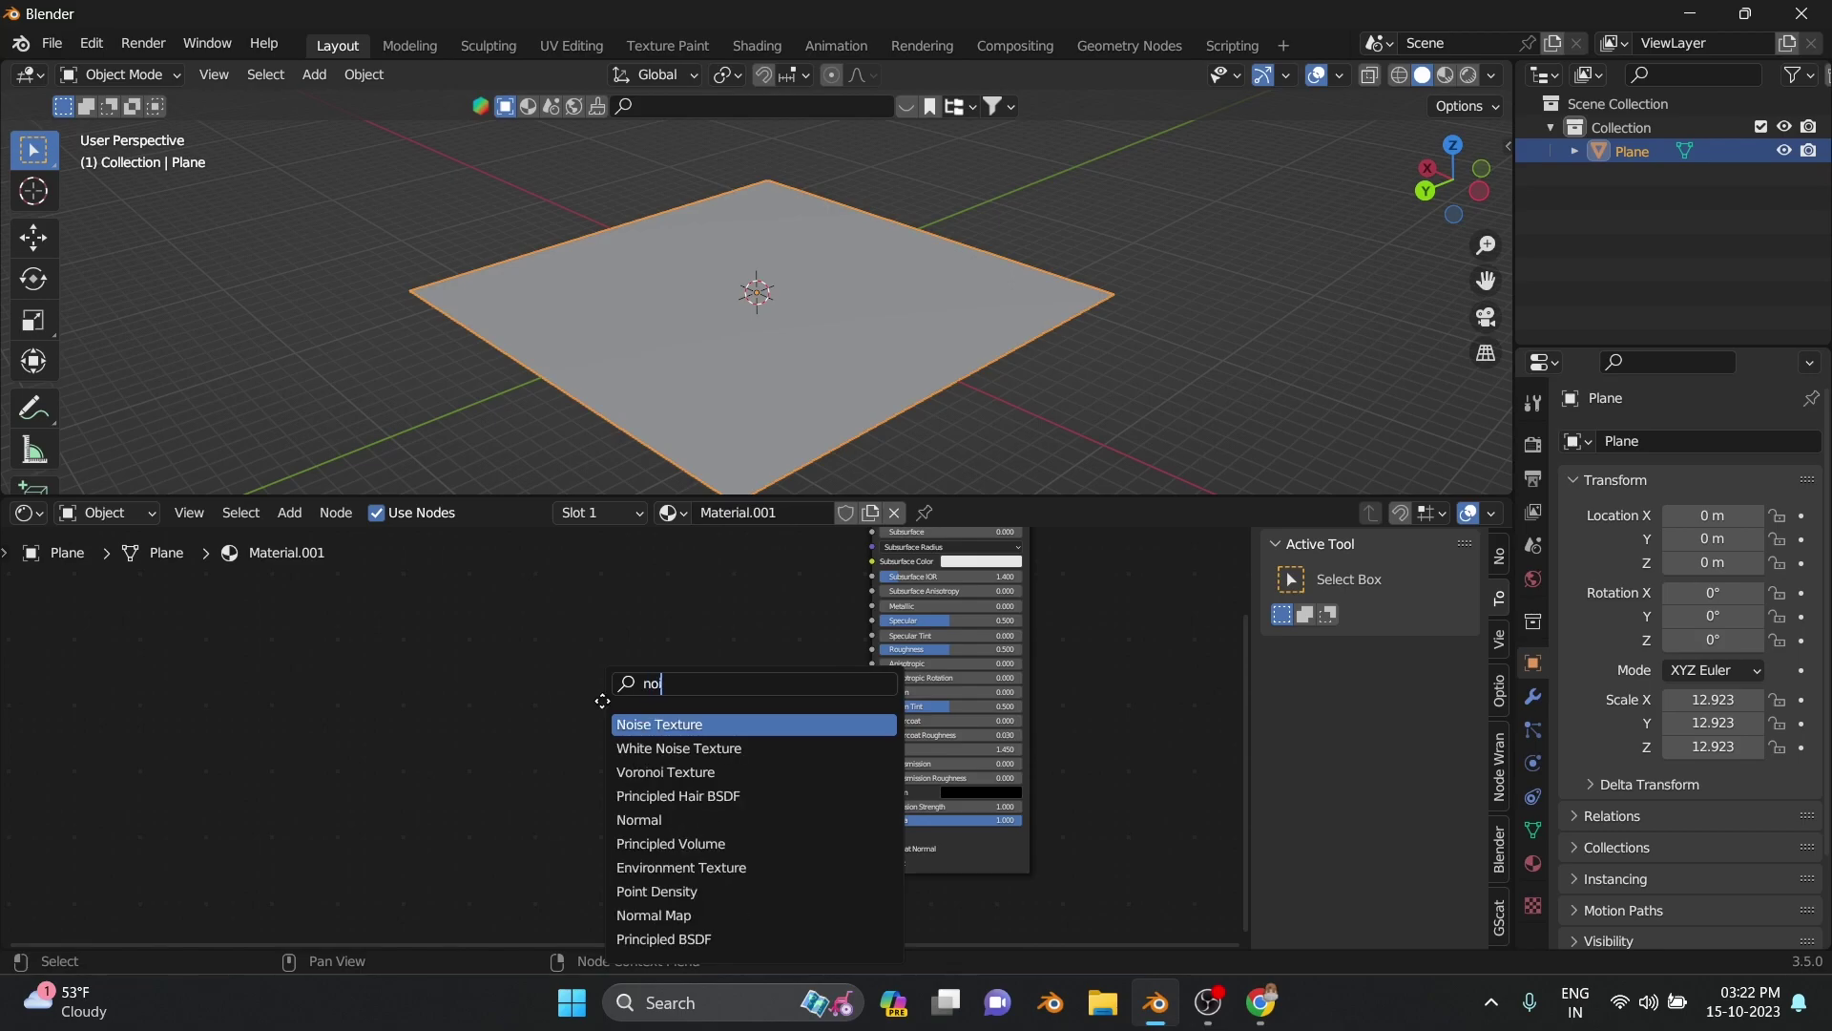
key("Return")
left_click(622, 821)
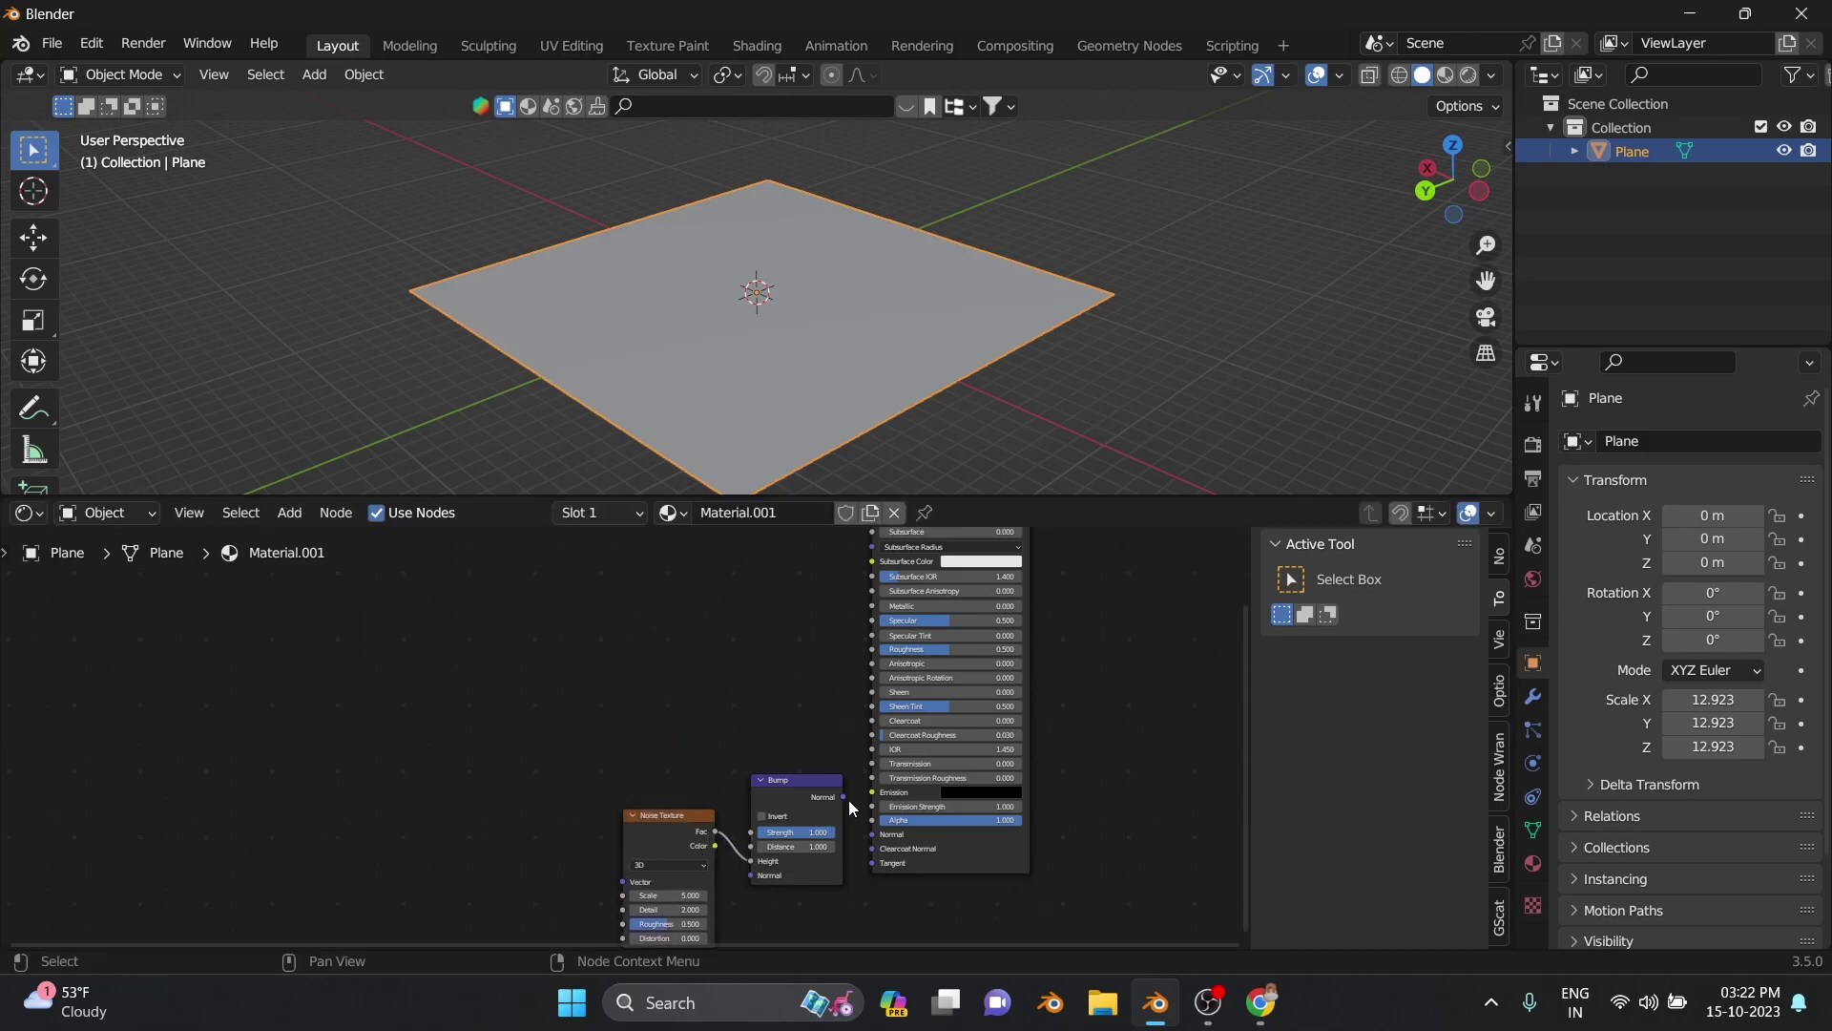
scroll(850, 800, "up", 2)
middle_click_drag(935, 793, 630, 802)
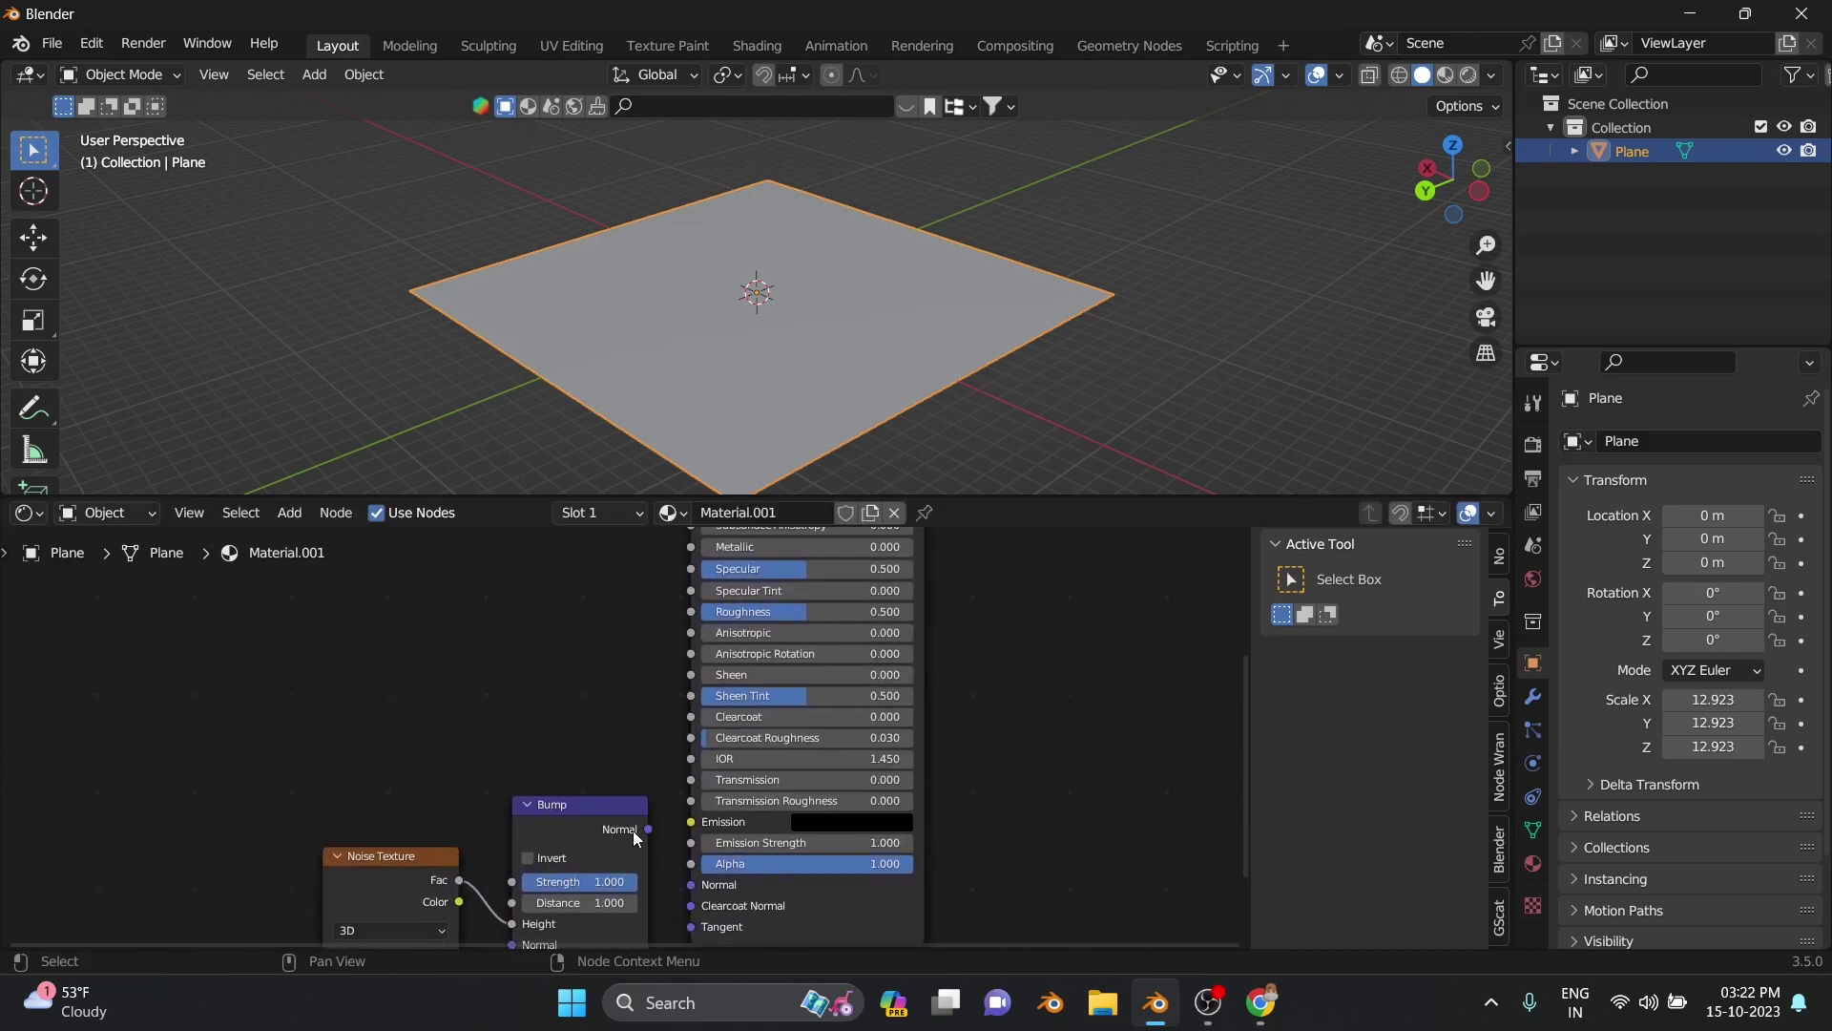
mouse_move(641, 832)
left_mouse_down()
mouse_move(617, 754)
mouse_move(689, 884)
left_mouse_up()
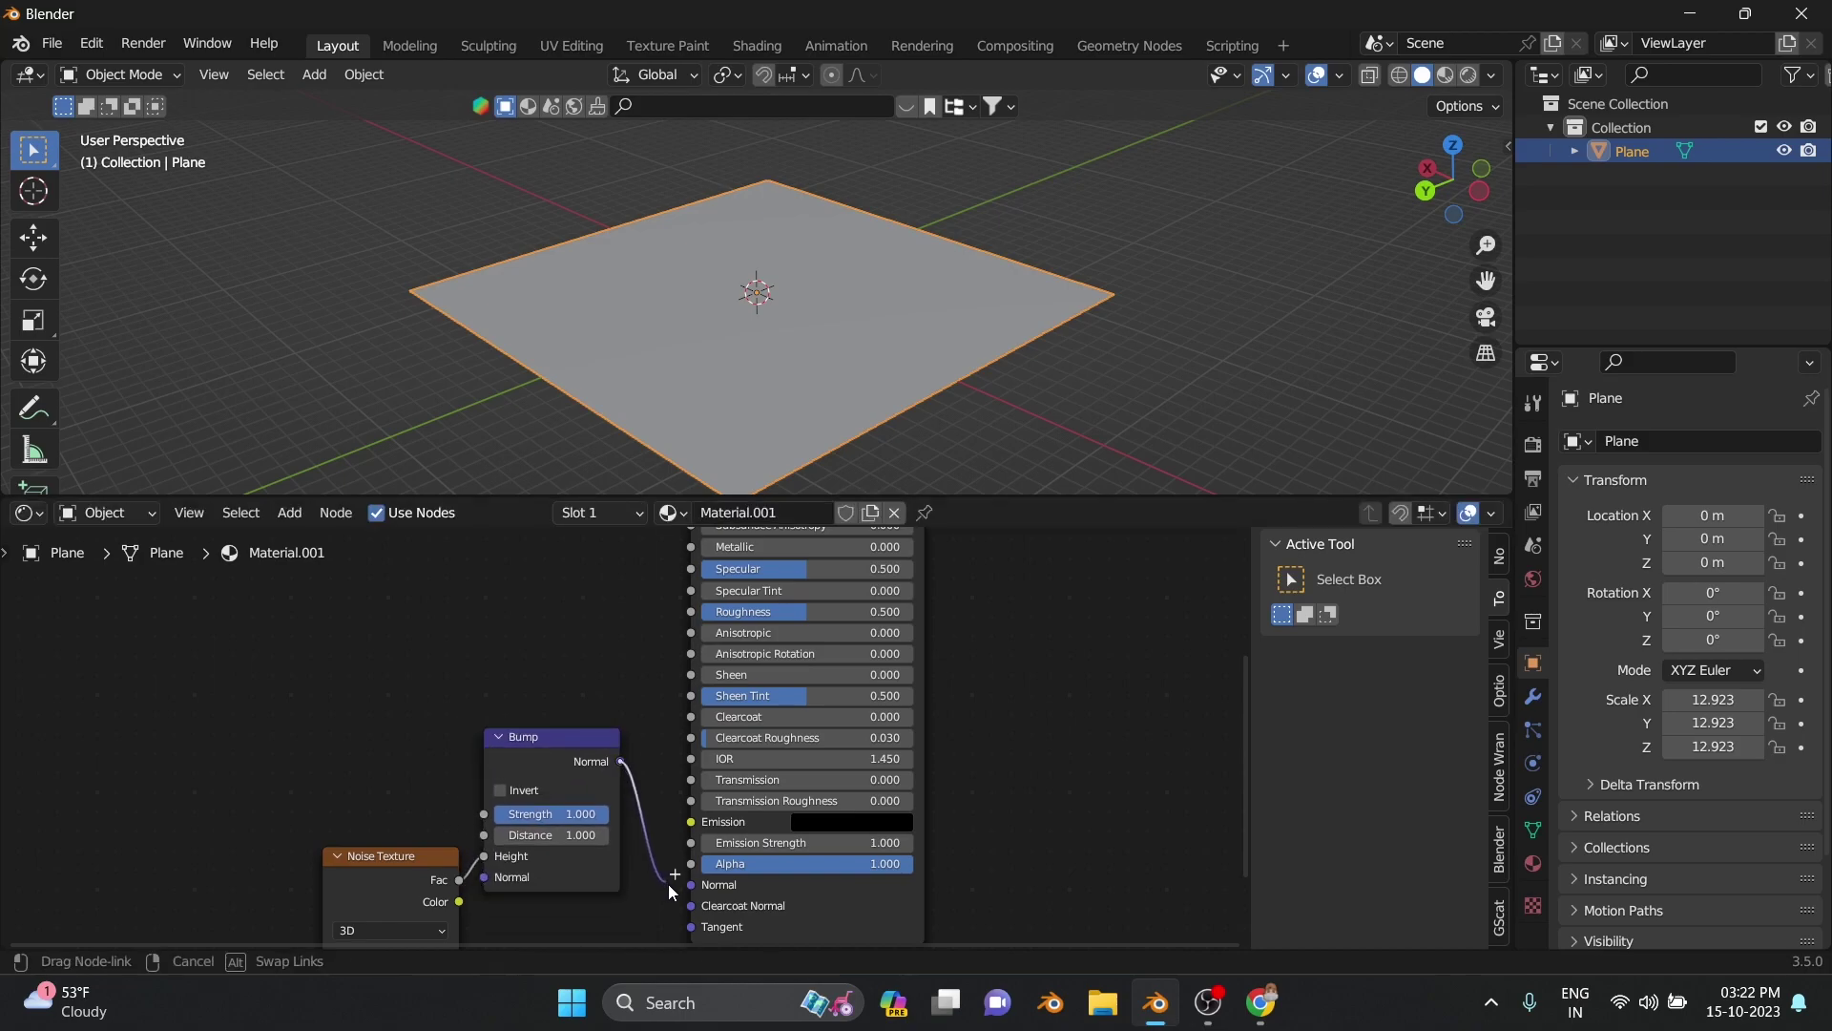
scroll(985, 751, "down", 3)
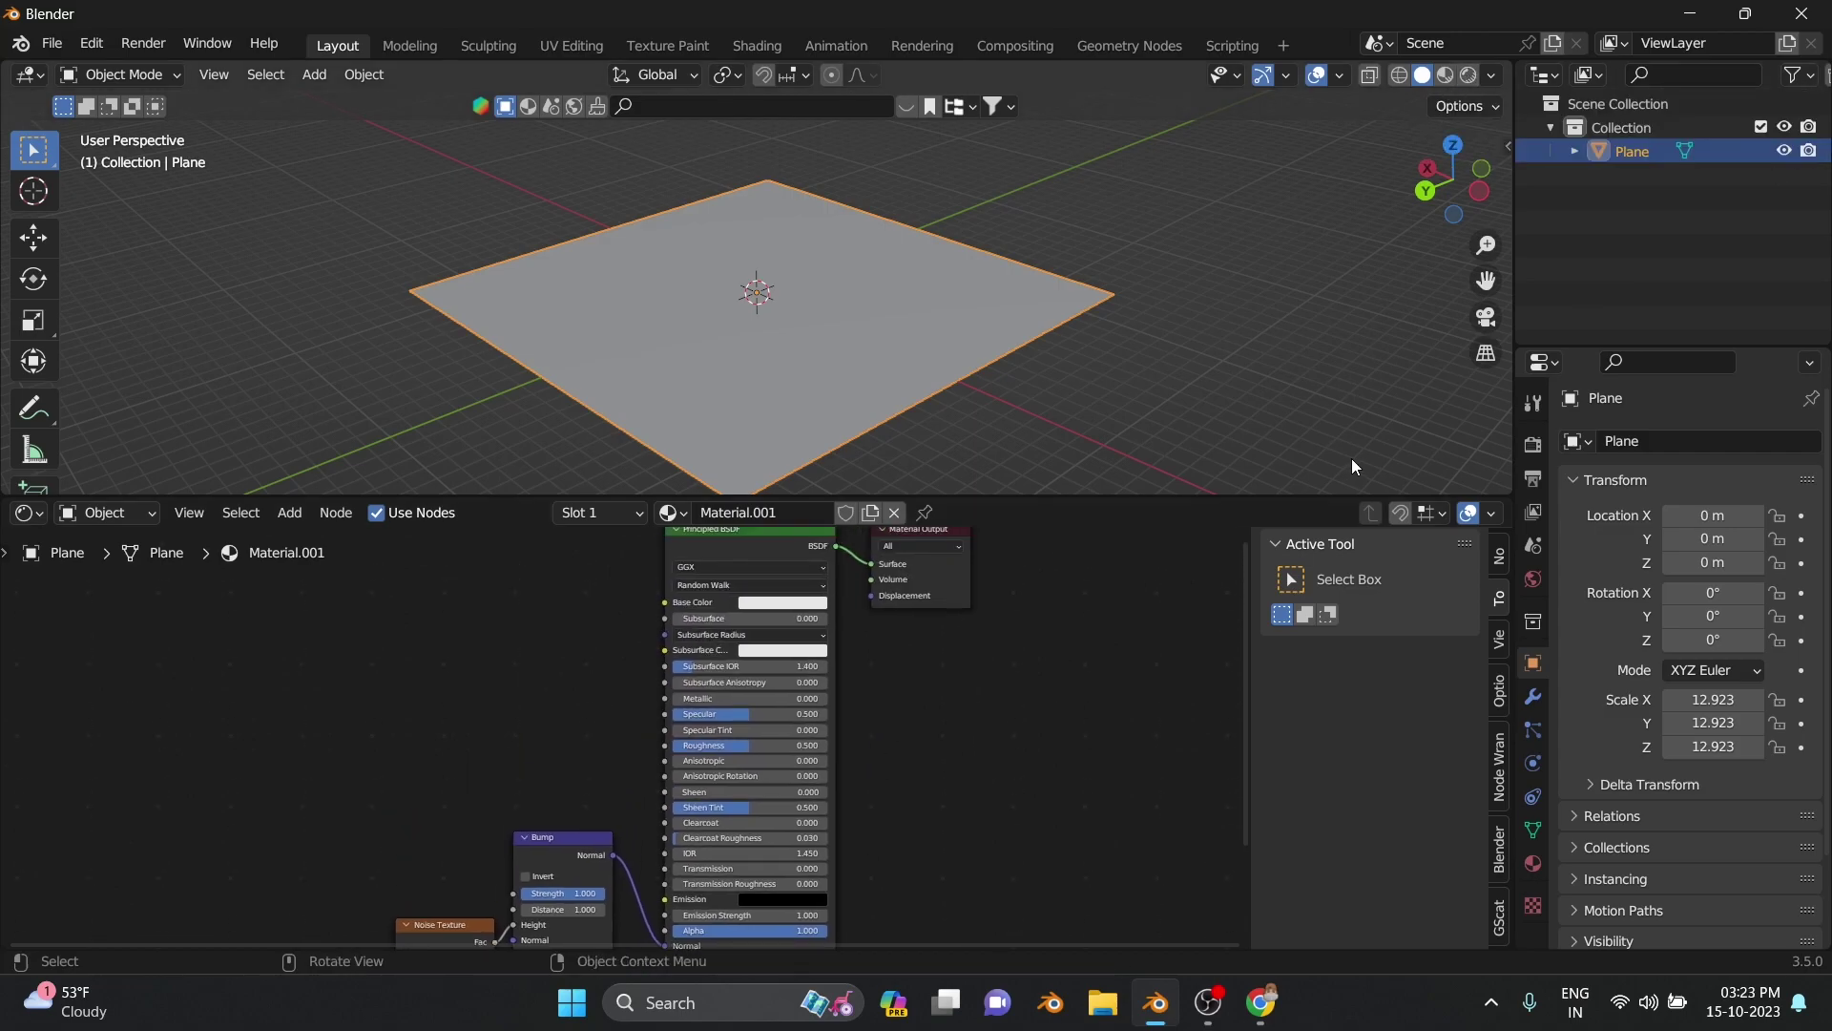
Turn on Material Preview and make the Principled BSDF base colour black
left_click(1444, 76)
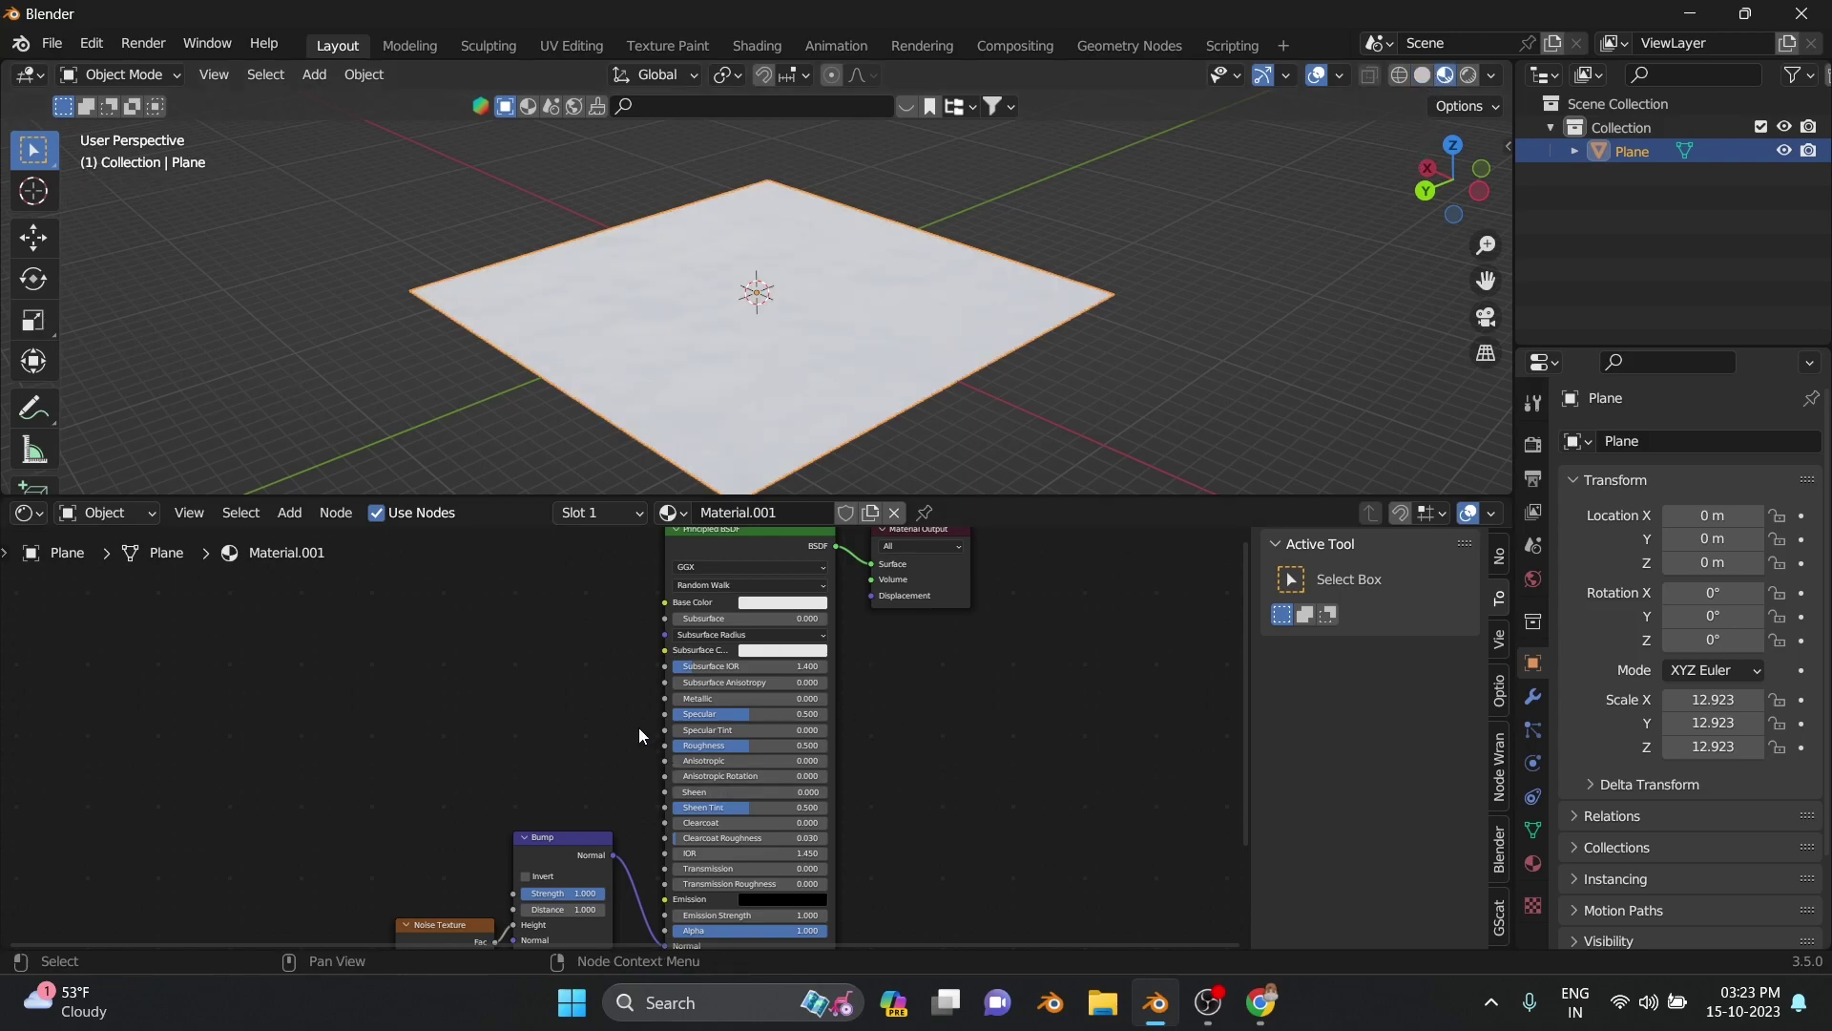
mouse_move(638, 727)
middle_mouse_down()
mouse_move(867, 700)
mouse_move(842, 593)
middle_mouse_up()
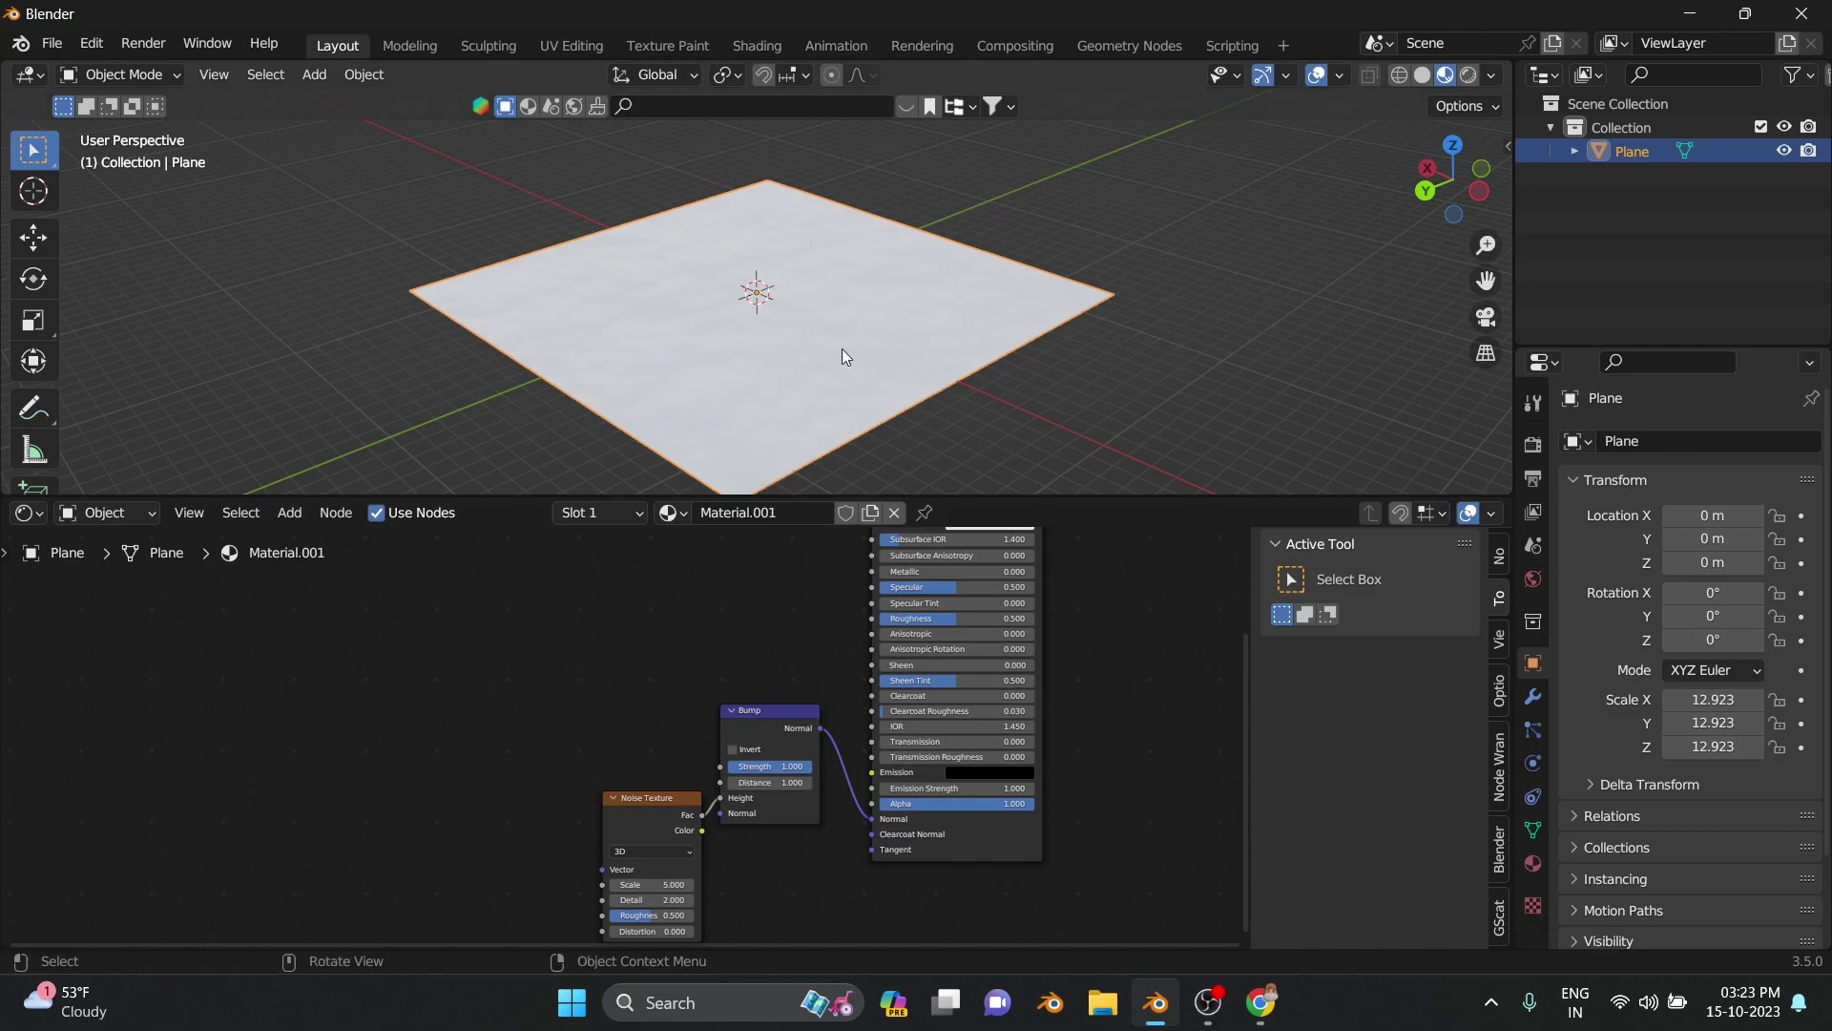
scroll(781, 739, "up", 2)
scroll(716, 756, "up", 1)
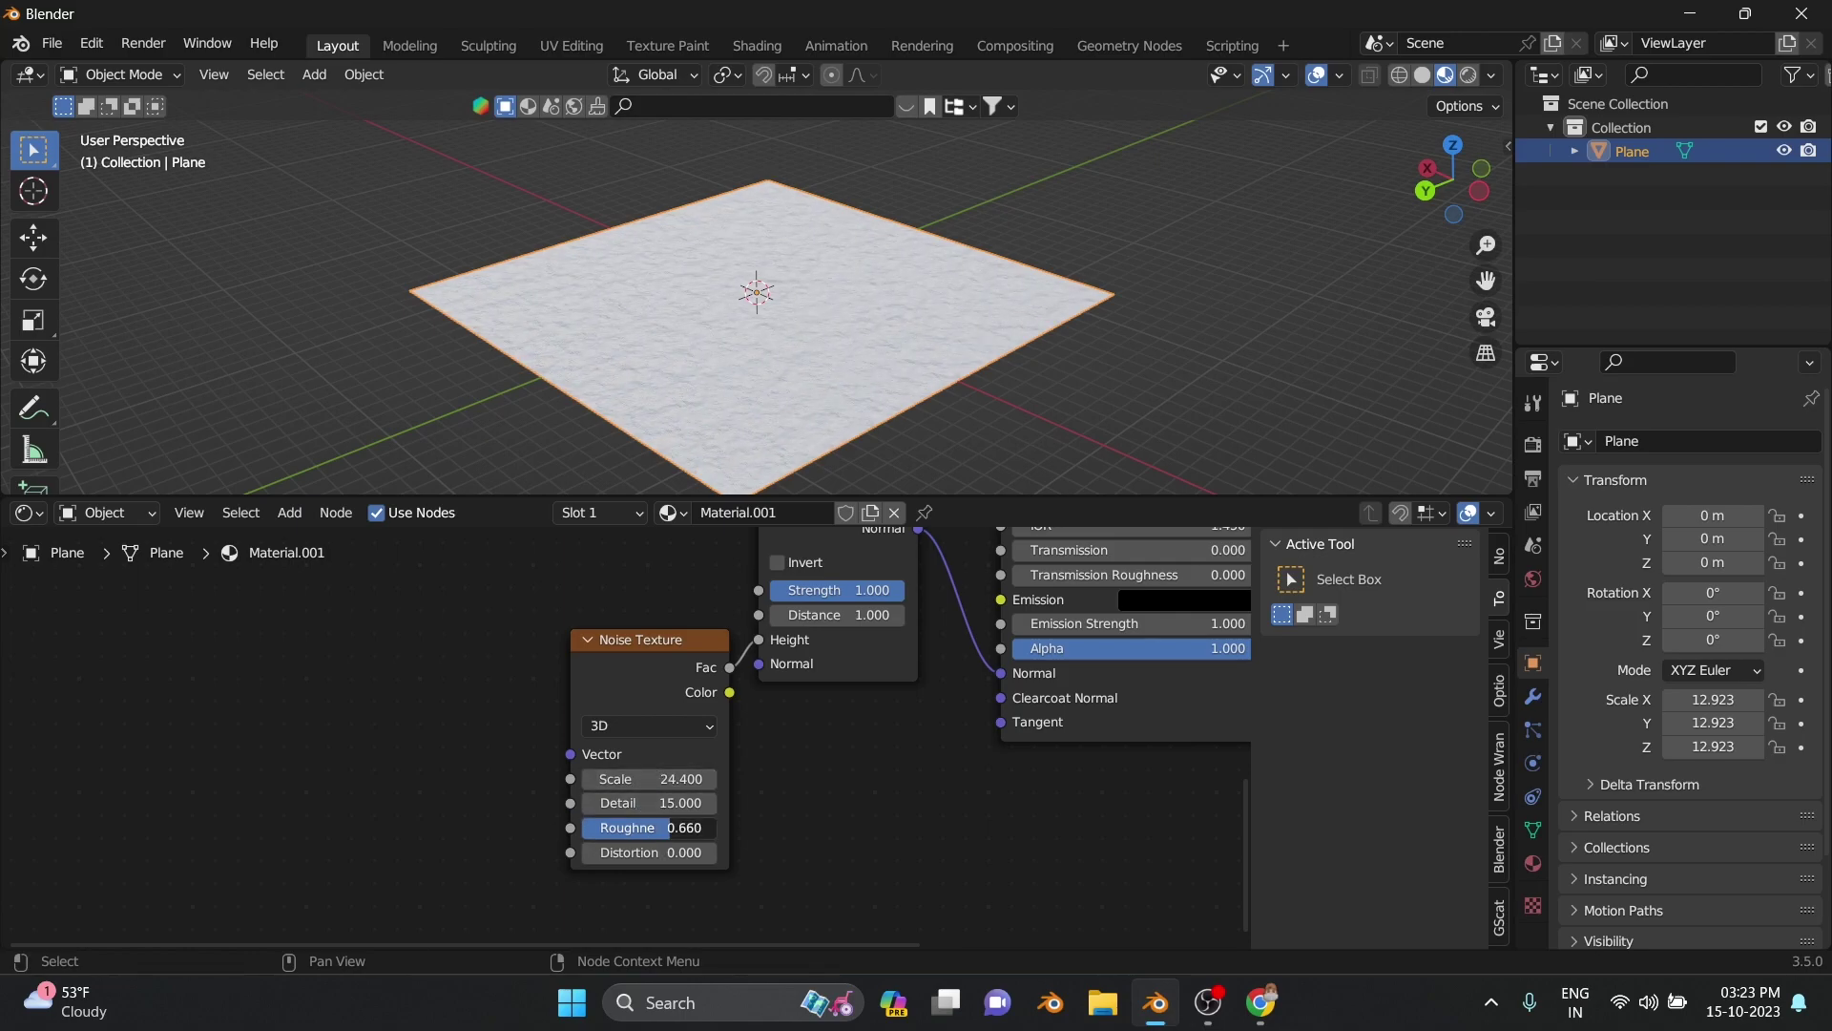
middle_click_drag(891, 678, 439, 912)
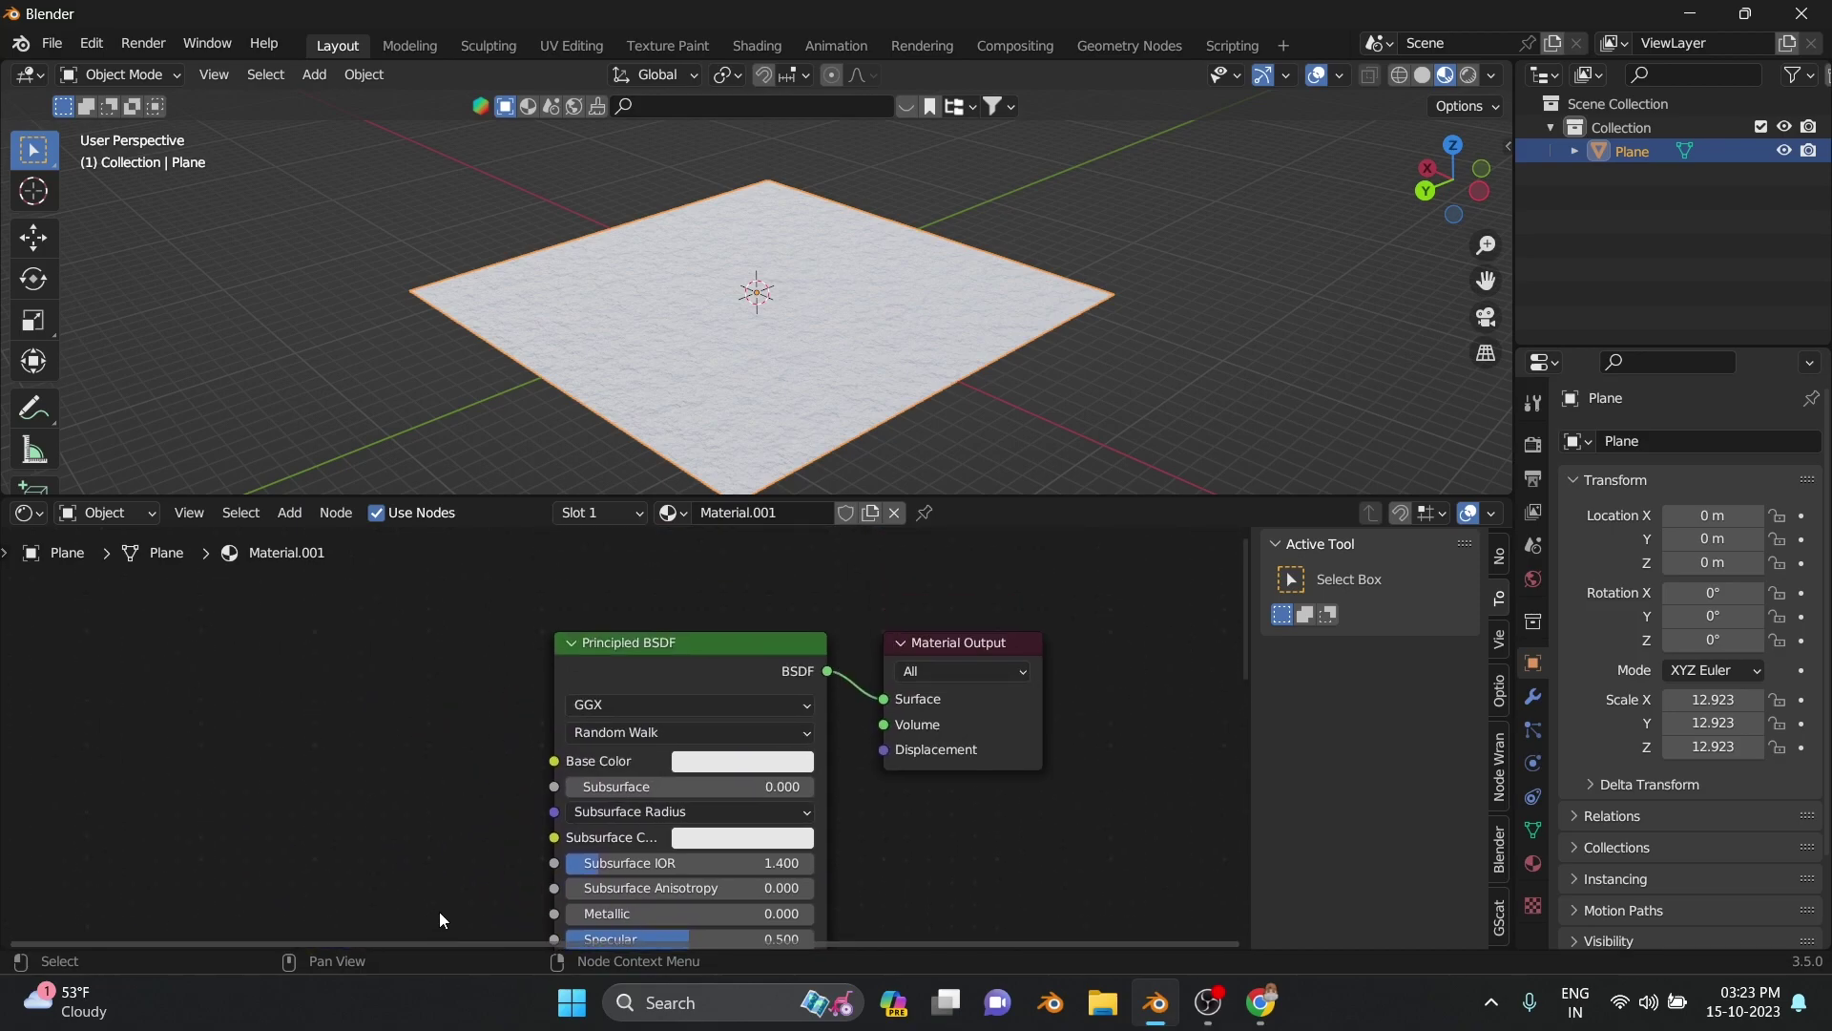
left_click(737, 765)
left_click_drag(868, 523, 867, 599)
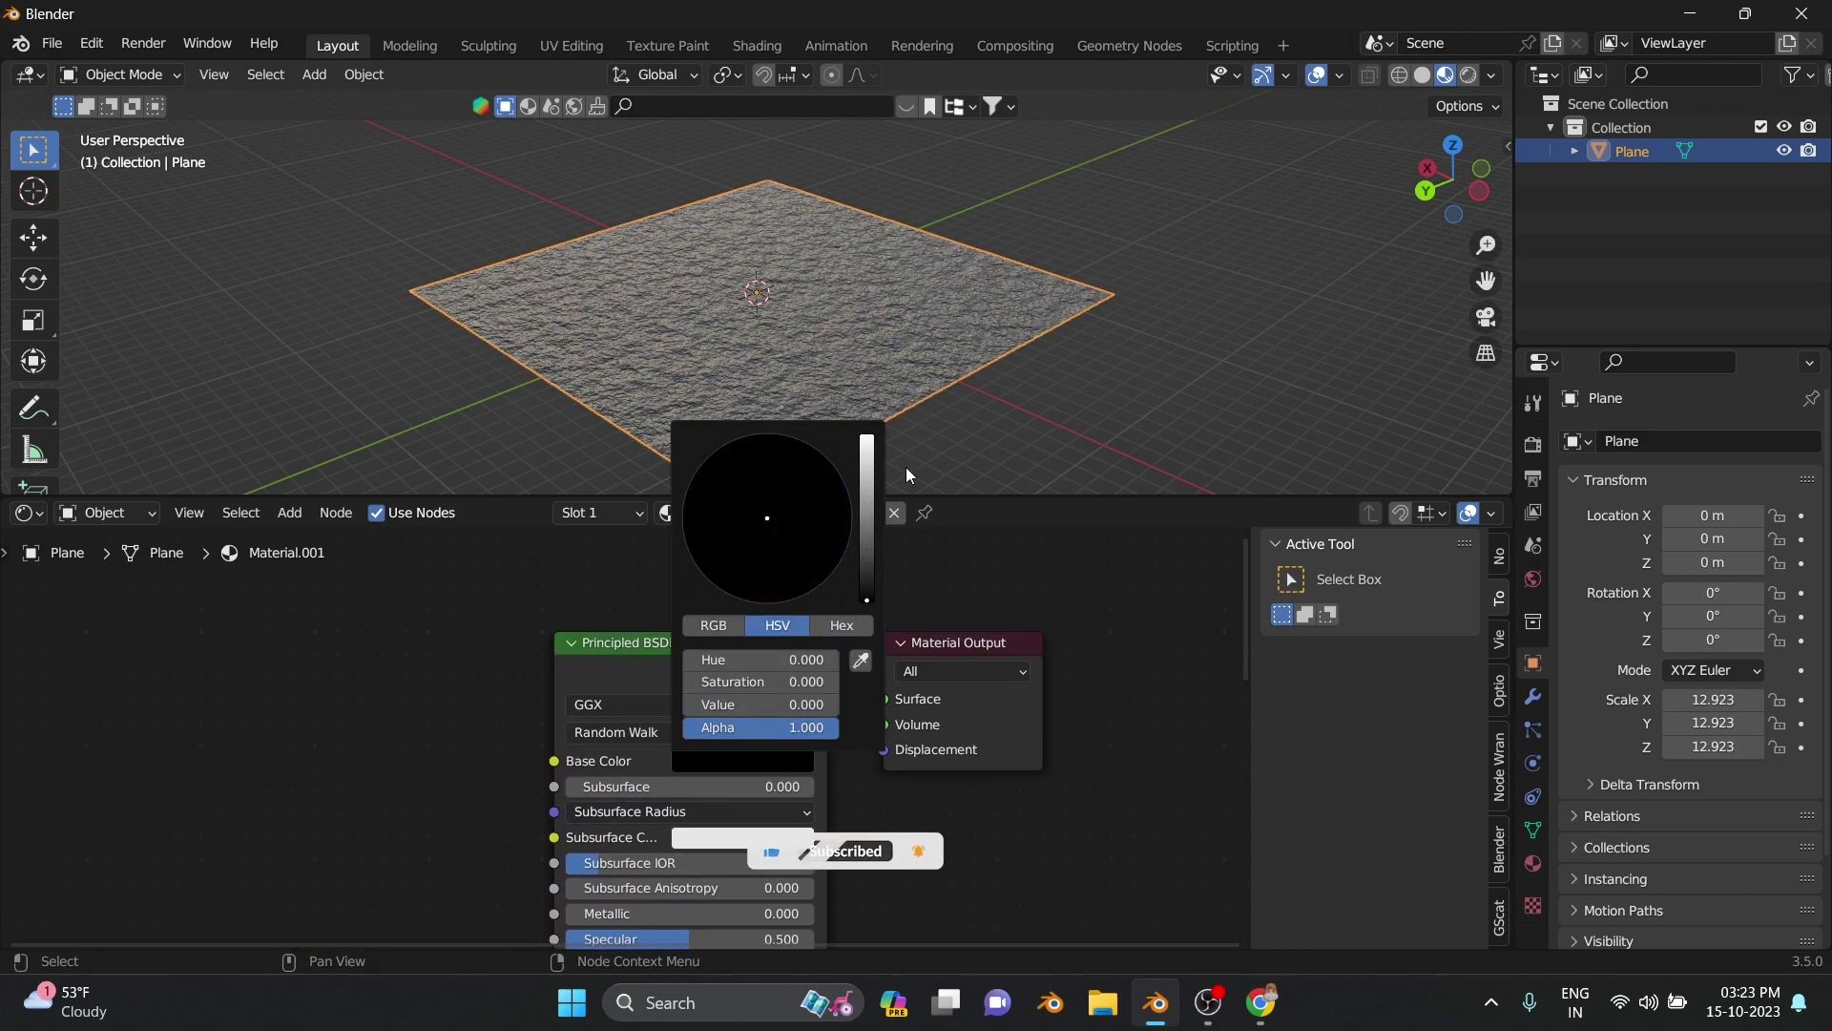
Set the Noise Texture to Scale 24.4, Detail 2.8, Roughness about 0.67, then enlarge the 3D view
mouse_move(907, 476)
middle_mouse_down()
mouse_move(1023, 275)
mouse_move(939, 237)
middle_mouse_up()
scroll(869, 286, "up", 2)
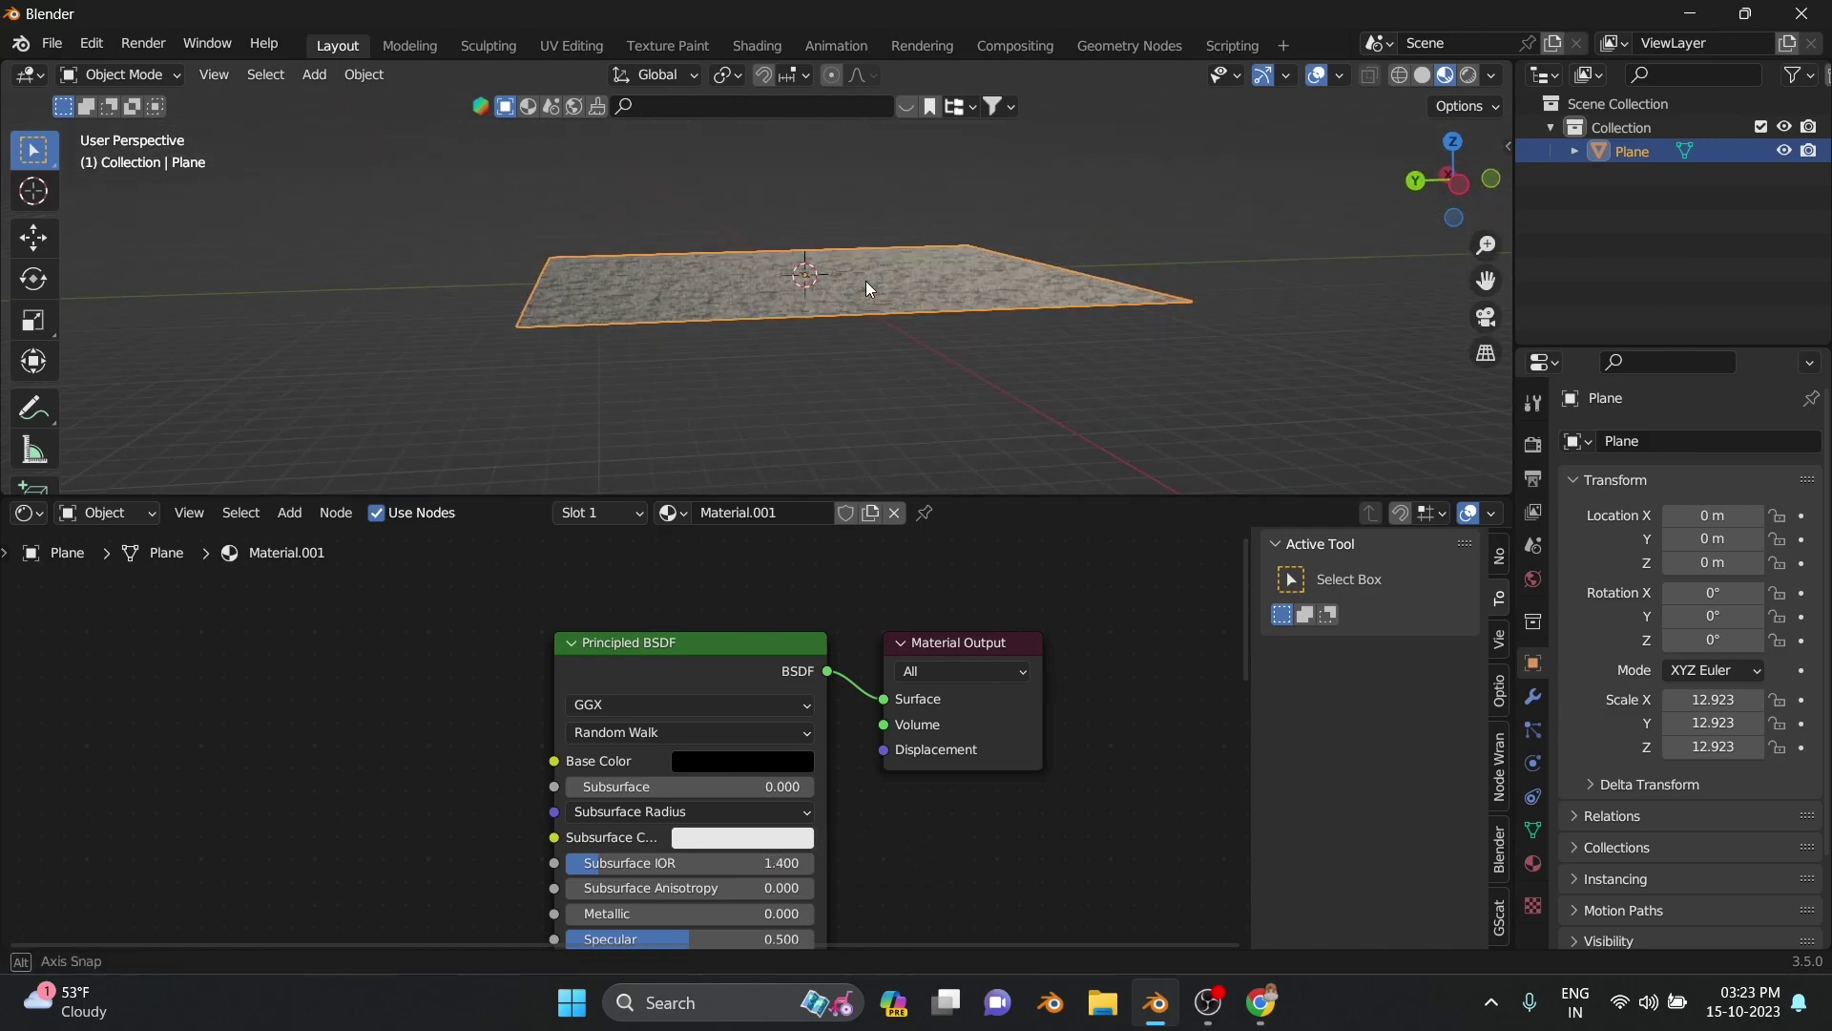
scroll(870, 282, "up", 2)
scroll(907, 291, "up", 3)
middle_click_drag(946, 303, 1025, 249)
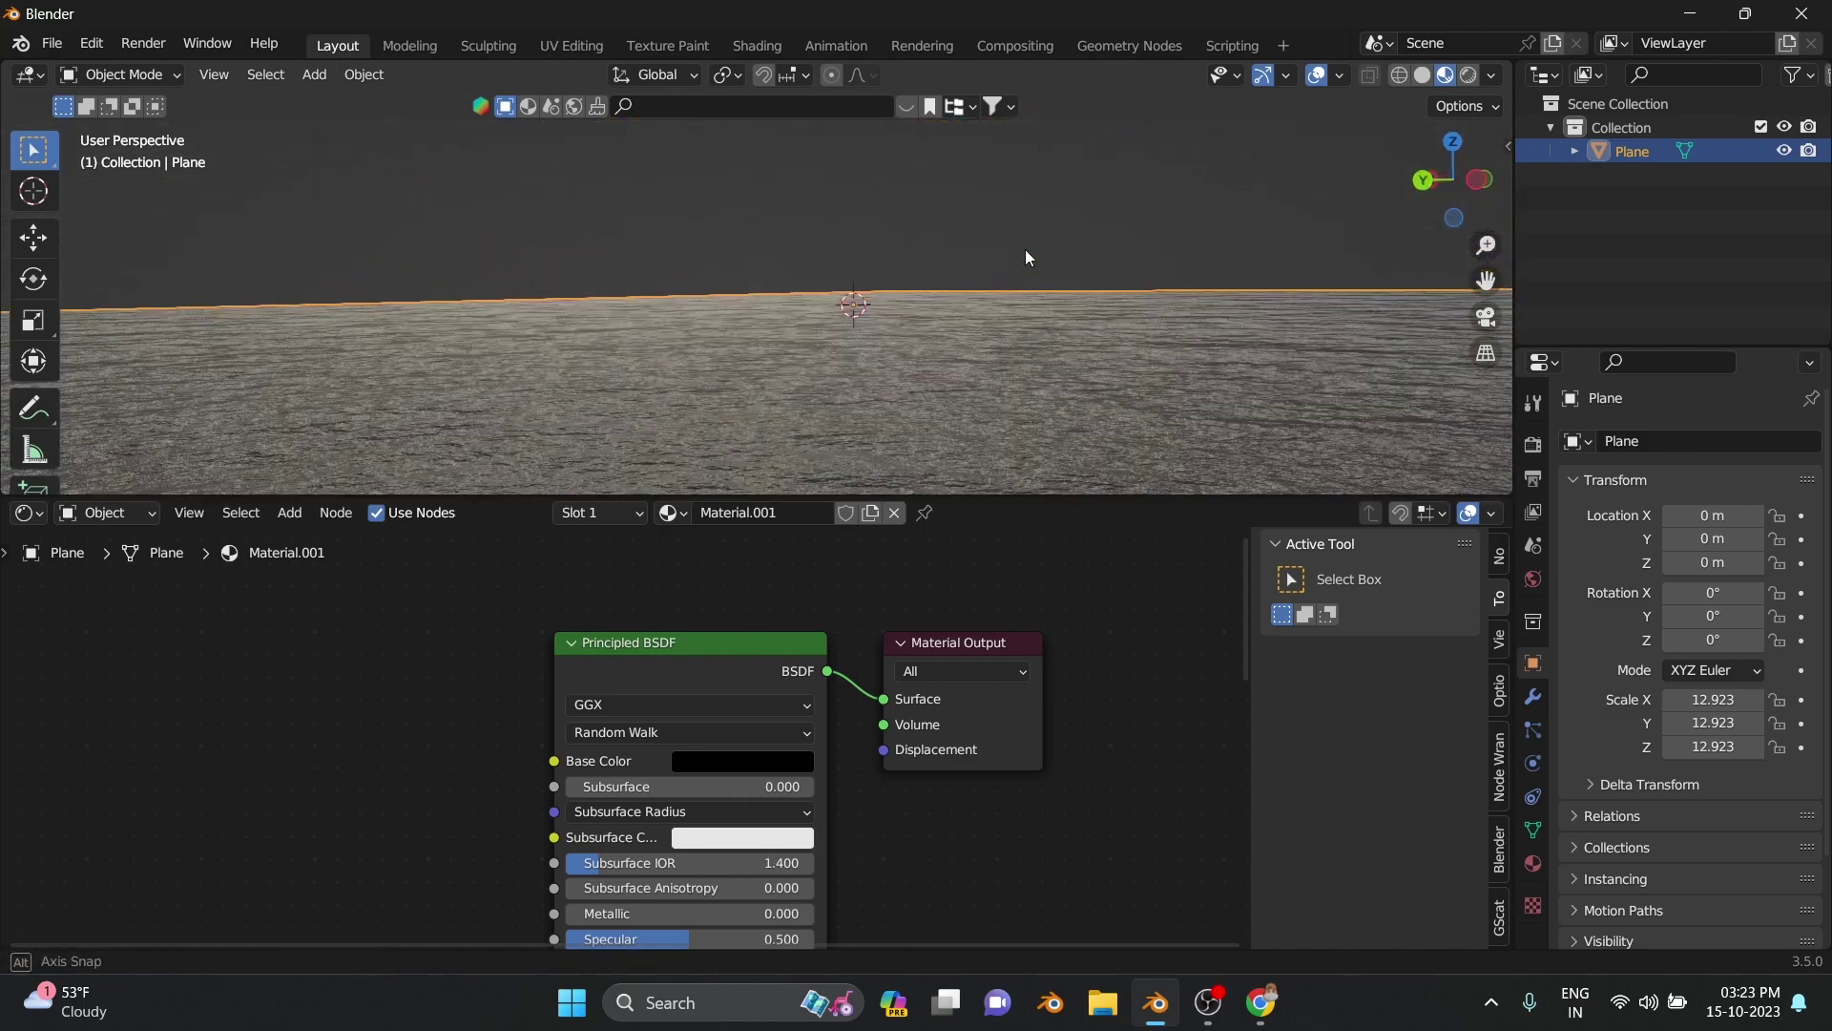
middle_click_drag(872, 850, 819, 571)
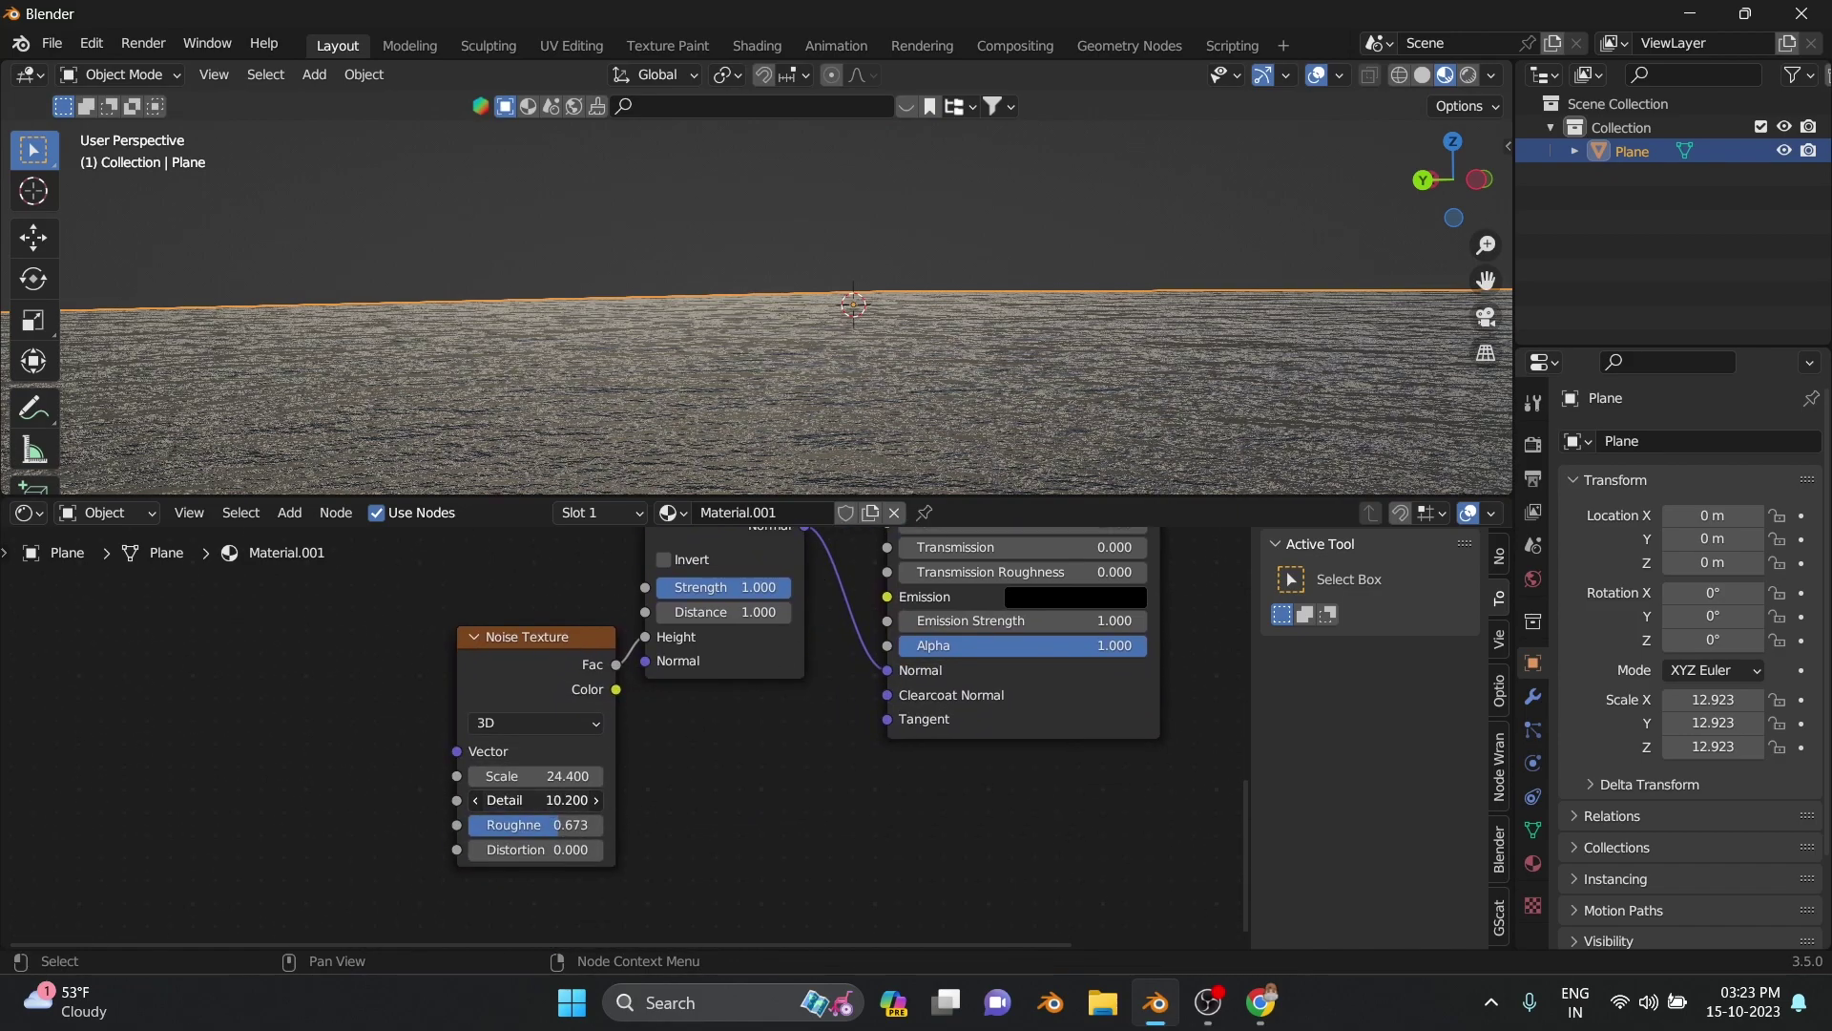
left_click_drag(534, 800, 496, 800)
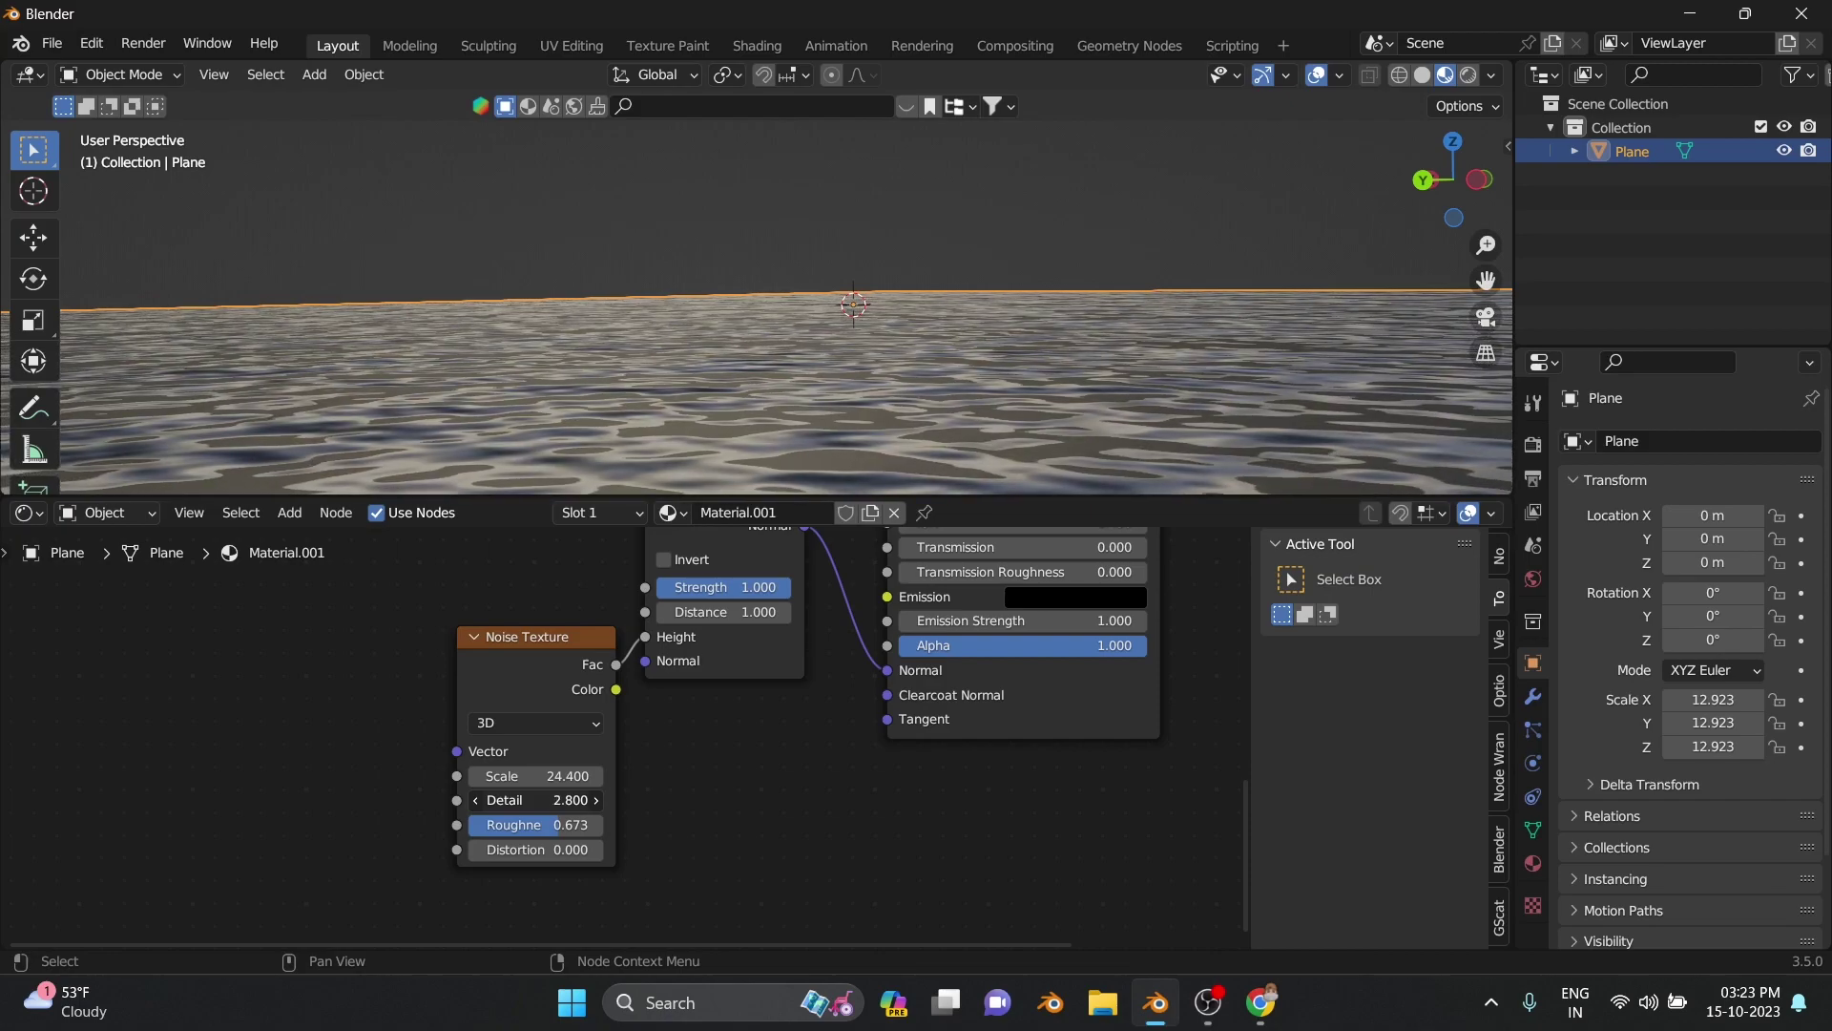
left_click_drag(1149, 500, 1105, 930)
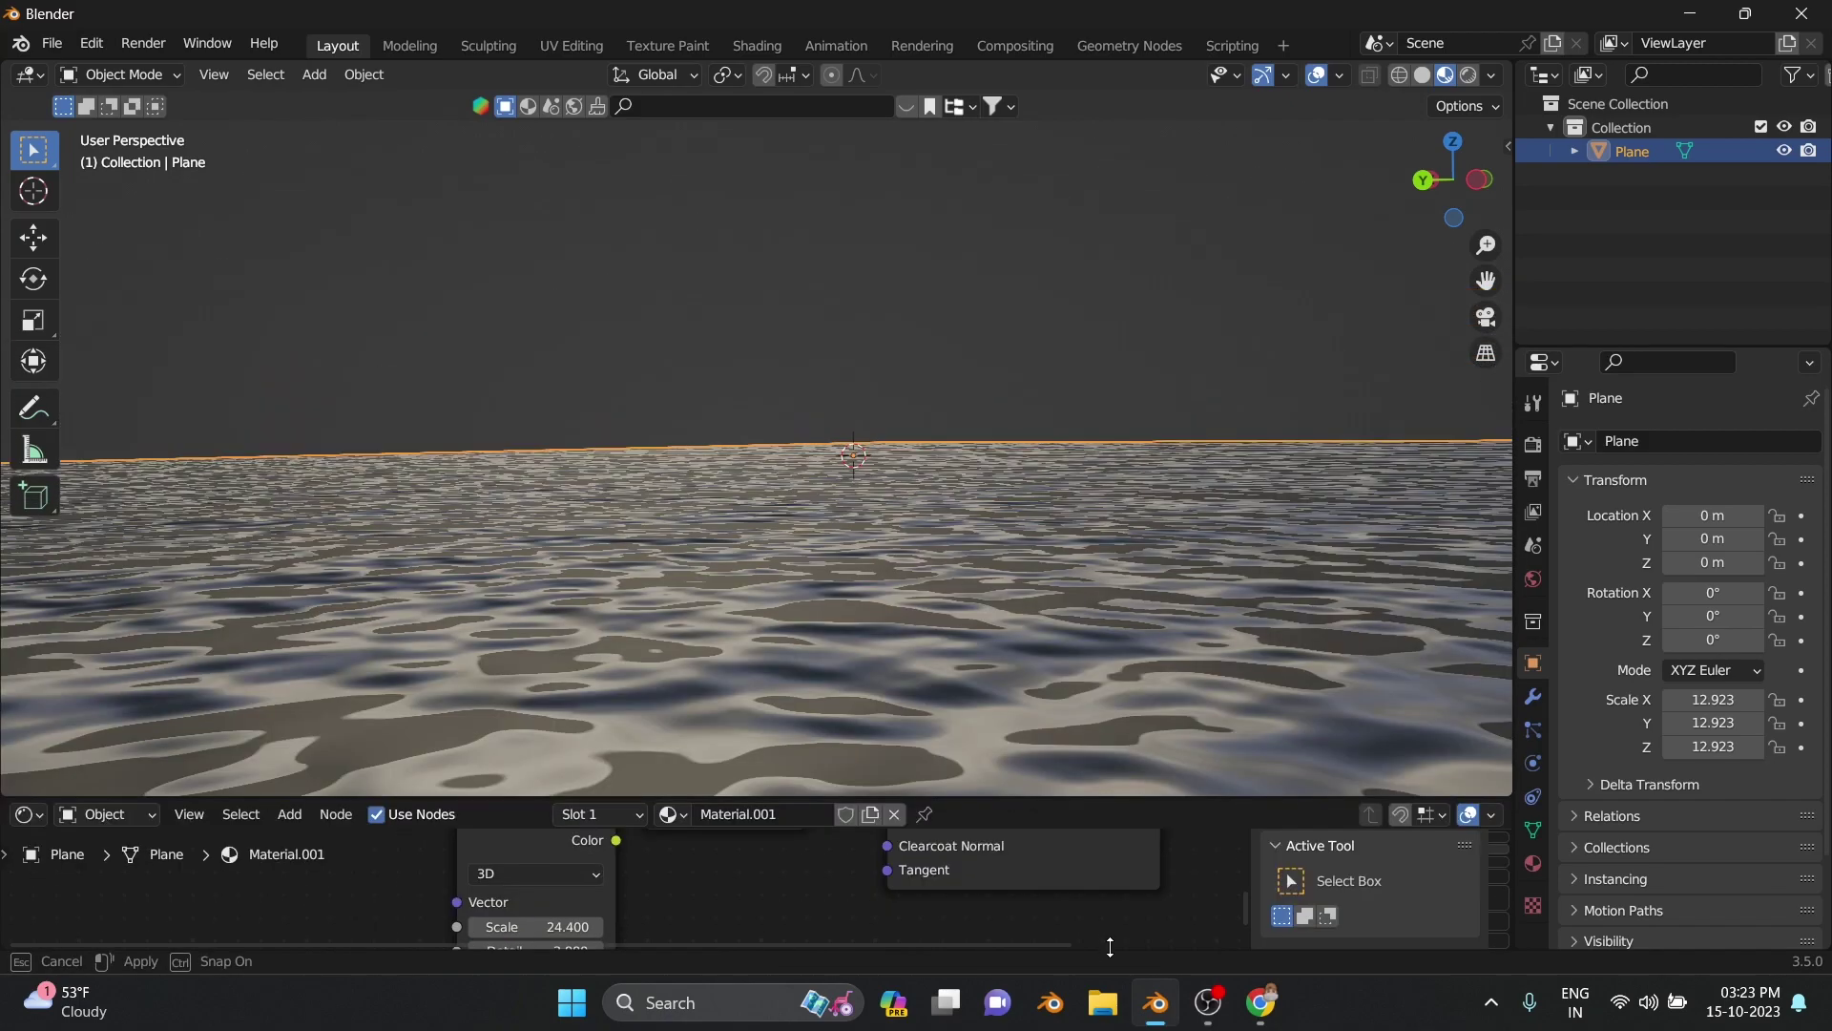
mouse_move(907, 445)
middle_mouse_down()
mouse_move(880, 601)
mouse_move(926, 460)
middle_mouse_up()
scroll(903, 482, "down", 5)
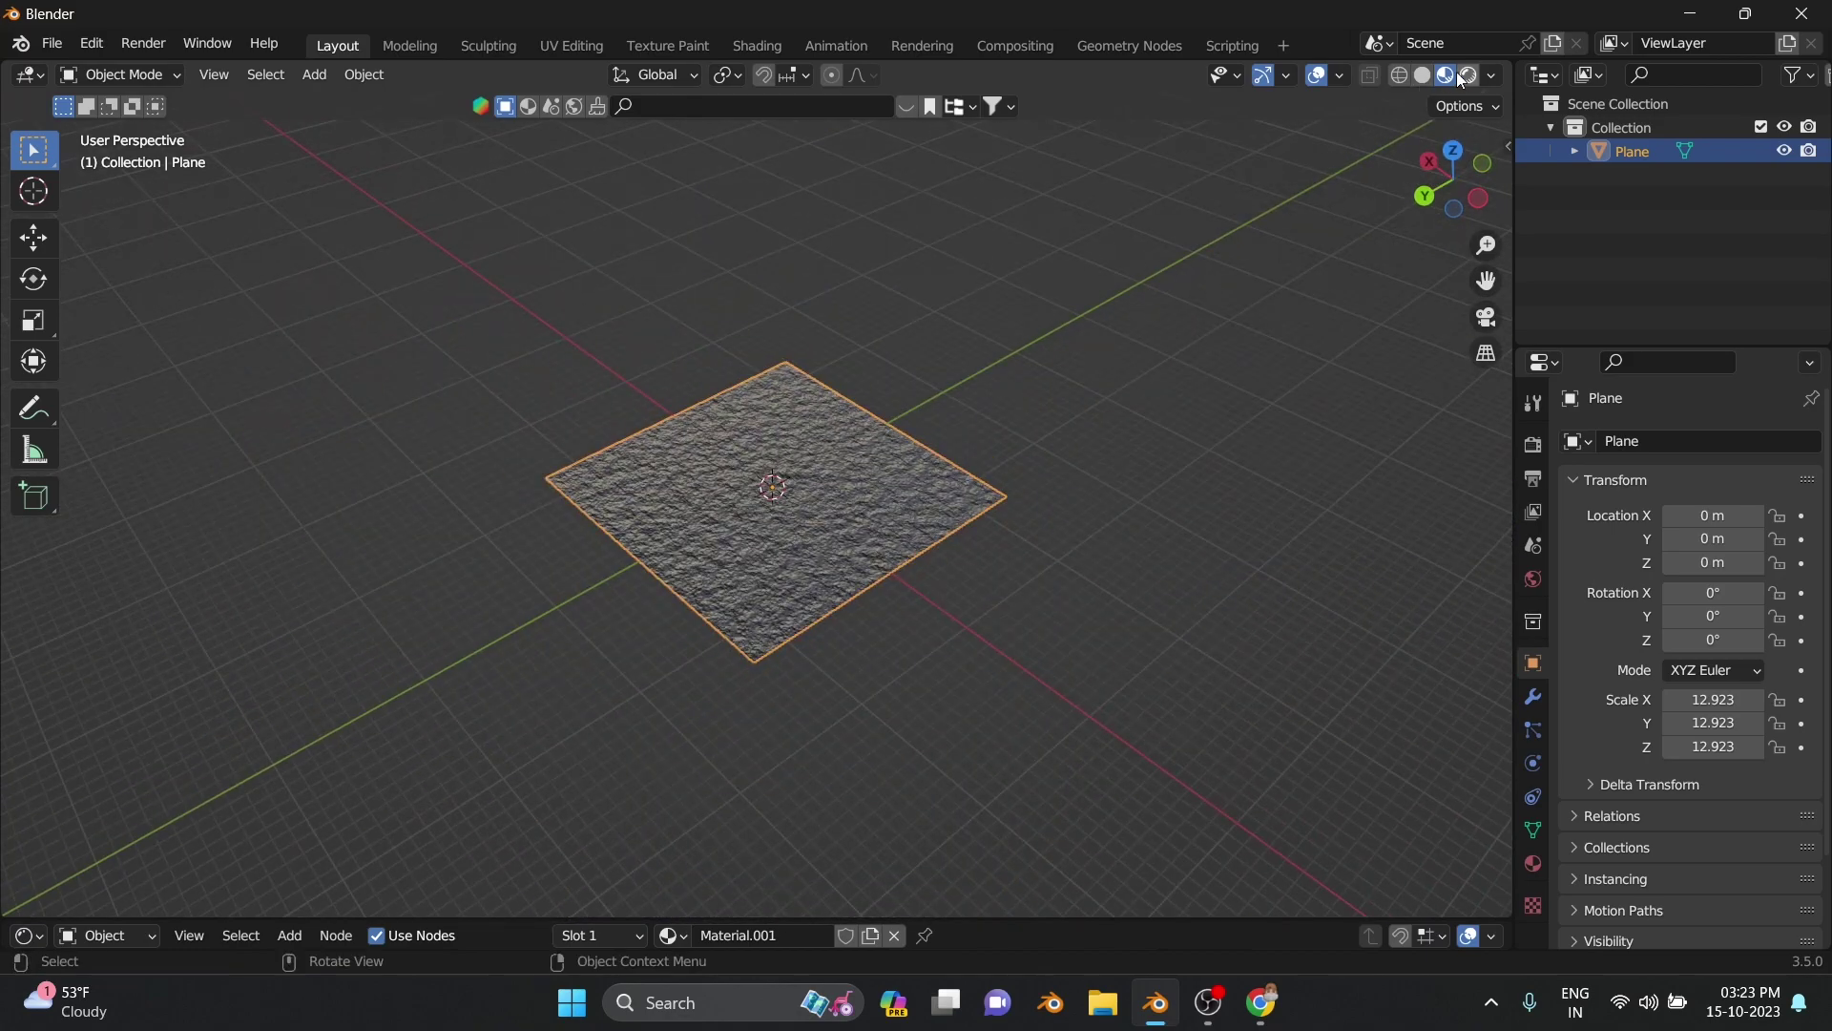
In solid top view, duplicate the water plane to X -28 m beside the original
left_click(1423, 75)
key("KP_7")
key("shift+d")
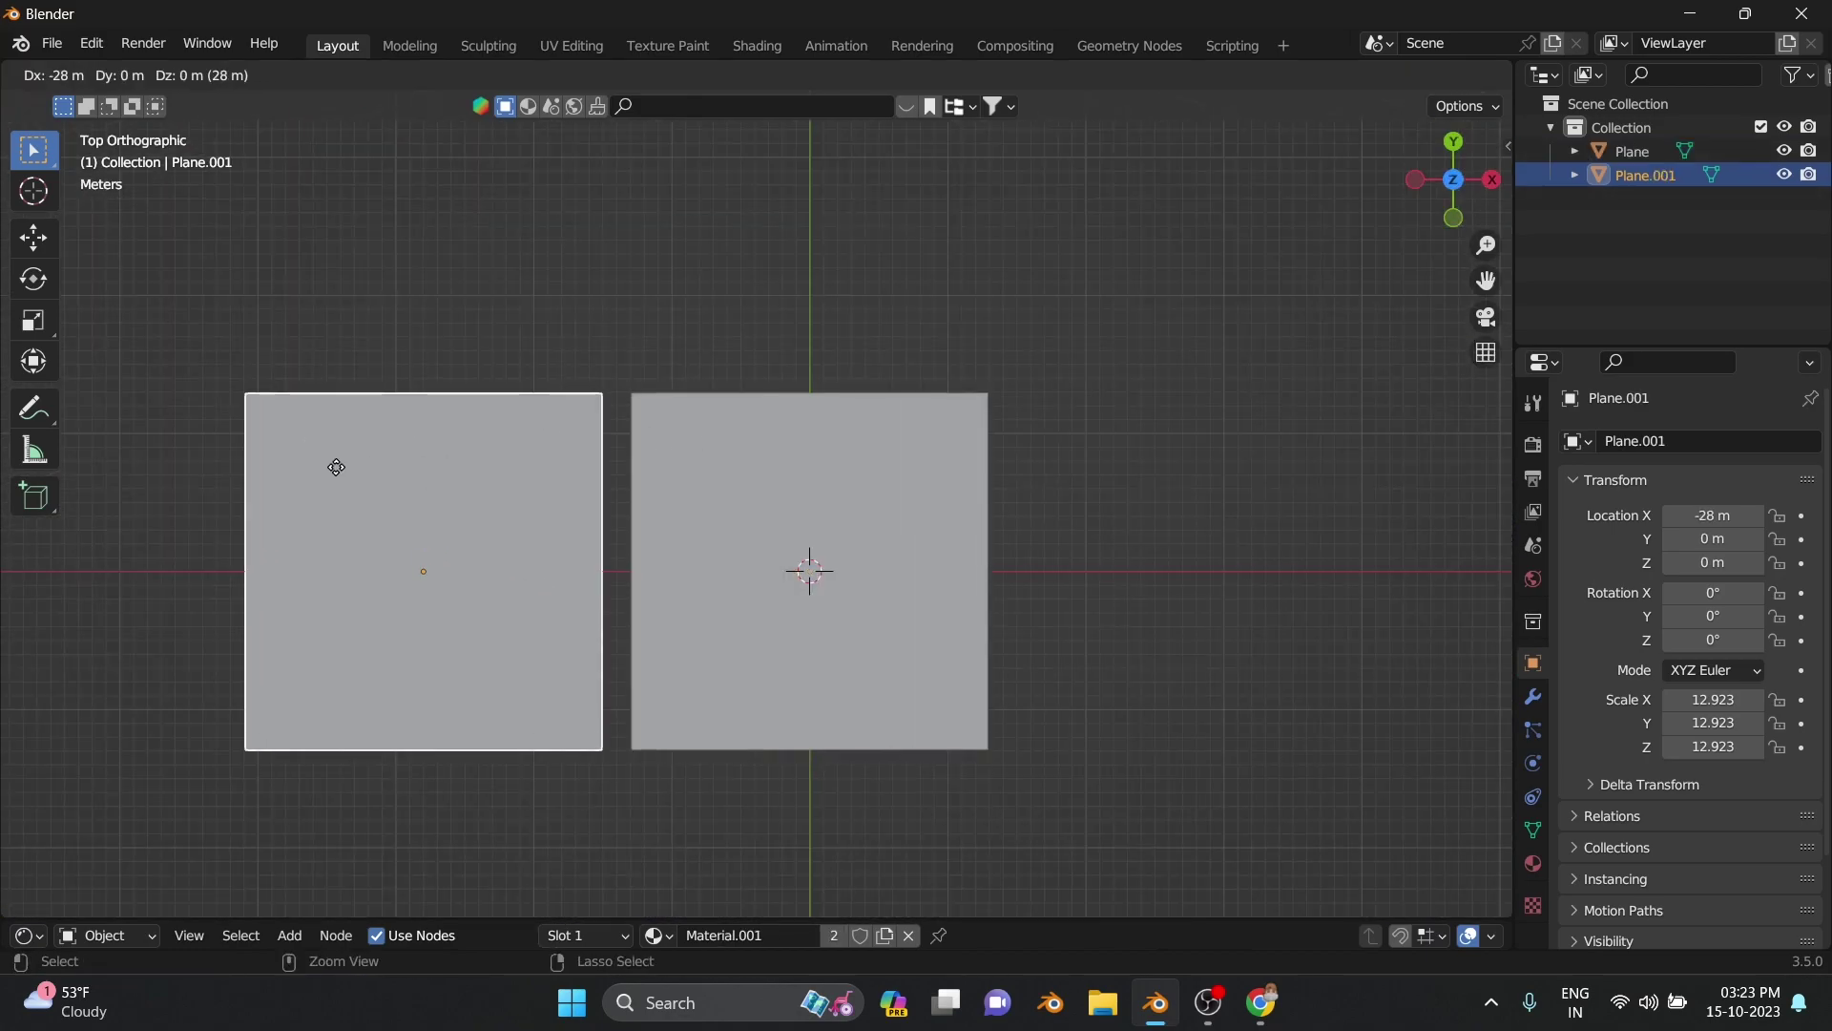
left_click(633, 474)
scroll(633, 474, "up", 5)
scroll(633, 475, "down", 5)
mouse_move(1040, 643)
middle_mouse_down()
mouse_move(757, 425)
mouse_move(622, 405)
middle_mouse_up()
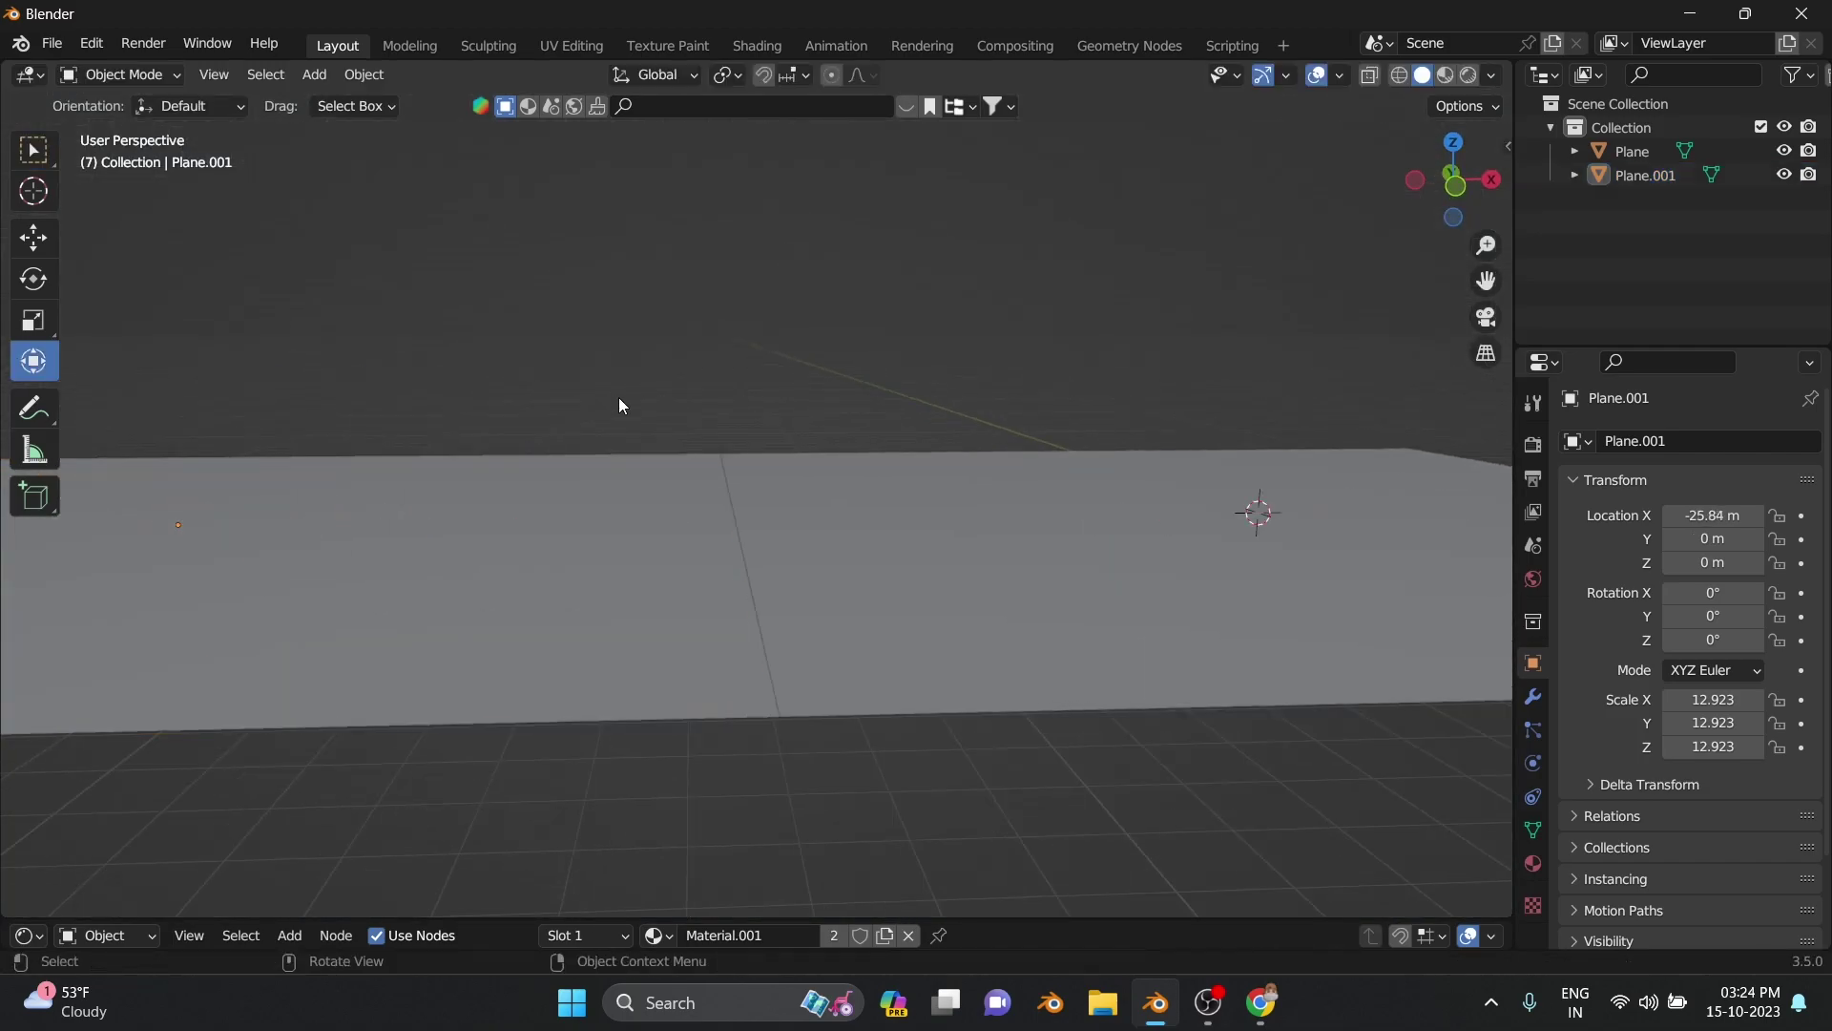
Duplicate both planes and move the copies far along the X axis
key("a")
key("shift+d")
left_click(1043, 463)
mouse_move(1043, 463)
middle_mouse_down()
mouse_move(688, 407)
mouse_move(668, 496)
middle_mouse_up()
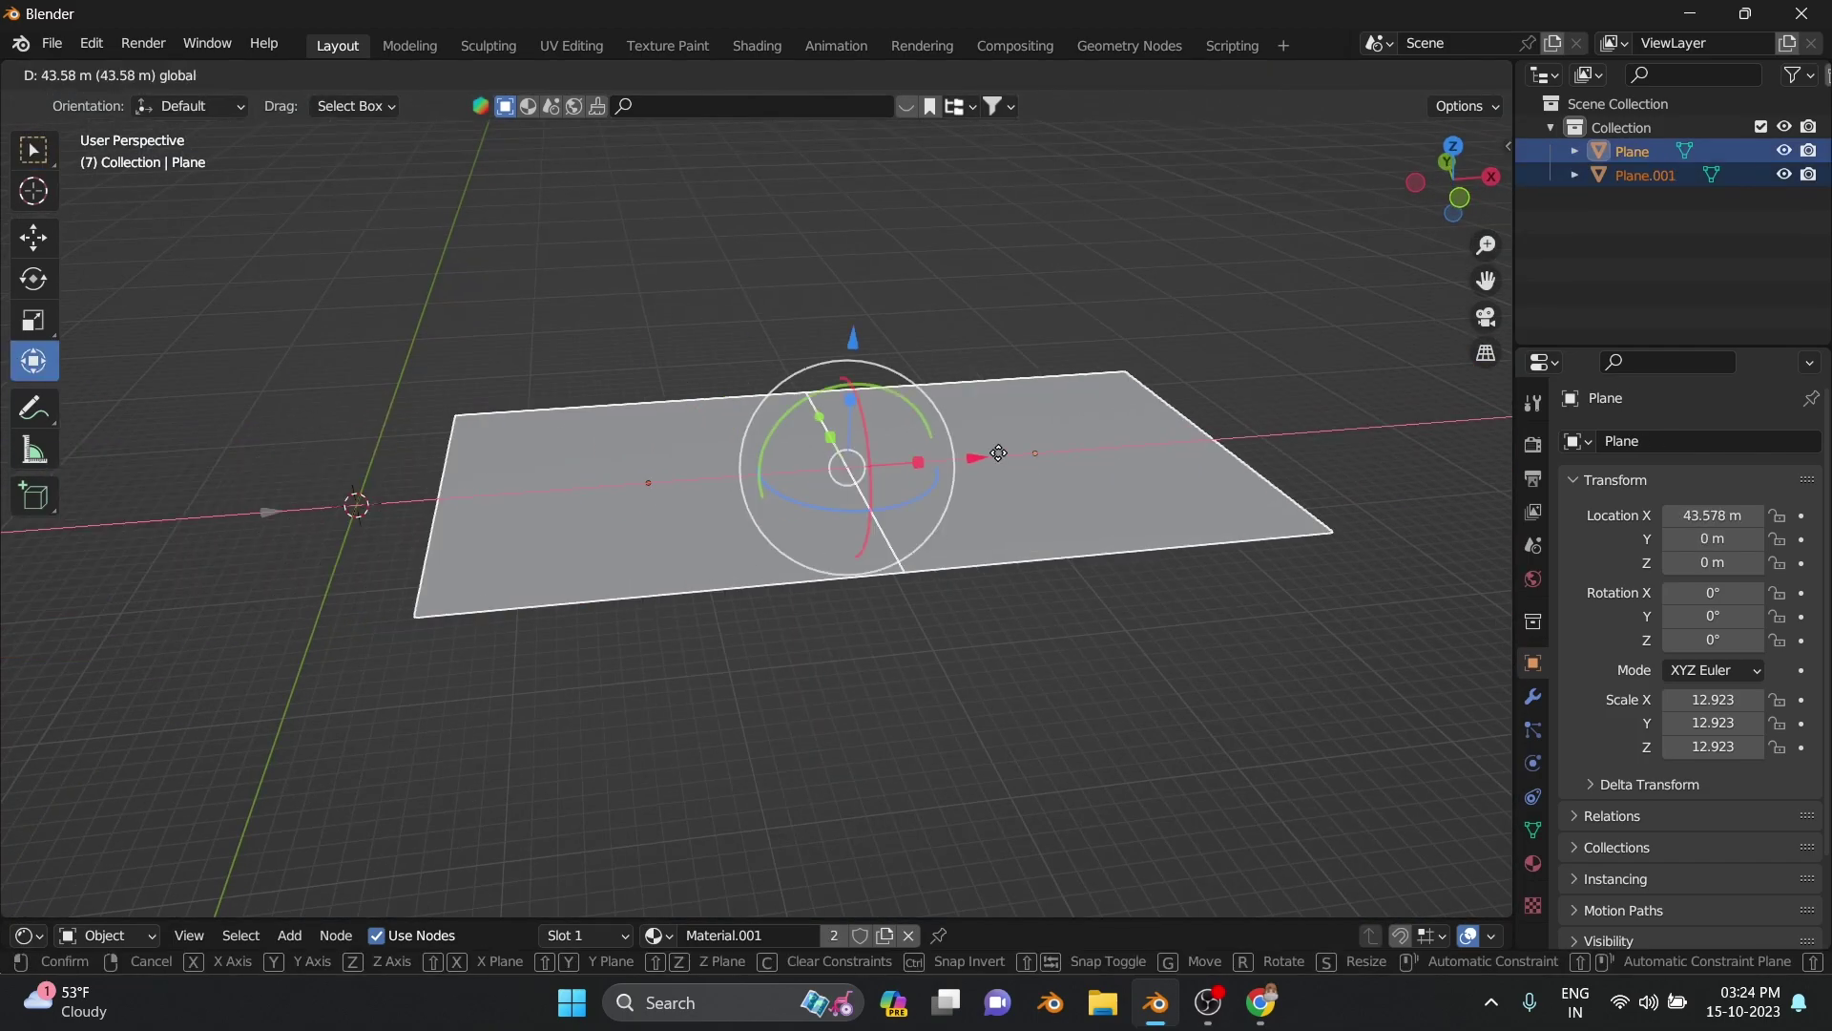
left_click_drag(701, 604, 1344, 483)
mouse_move(1344, 483)
middle_mouse_down()
mouse_move(1246, 675)
mouse_move(620, 745)
middle_mouse_up()
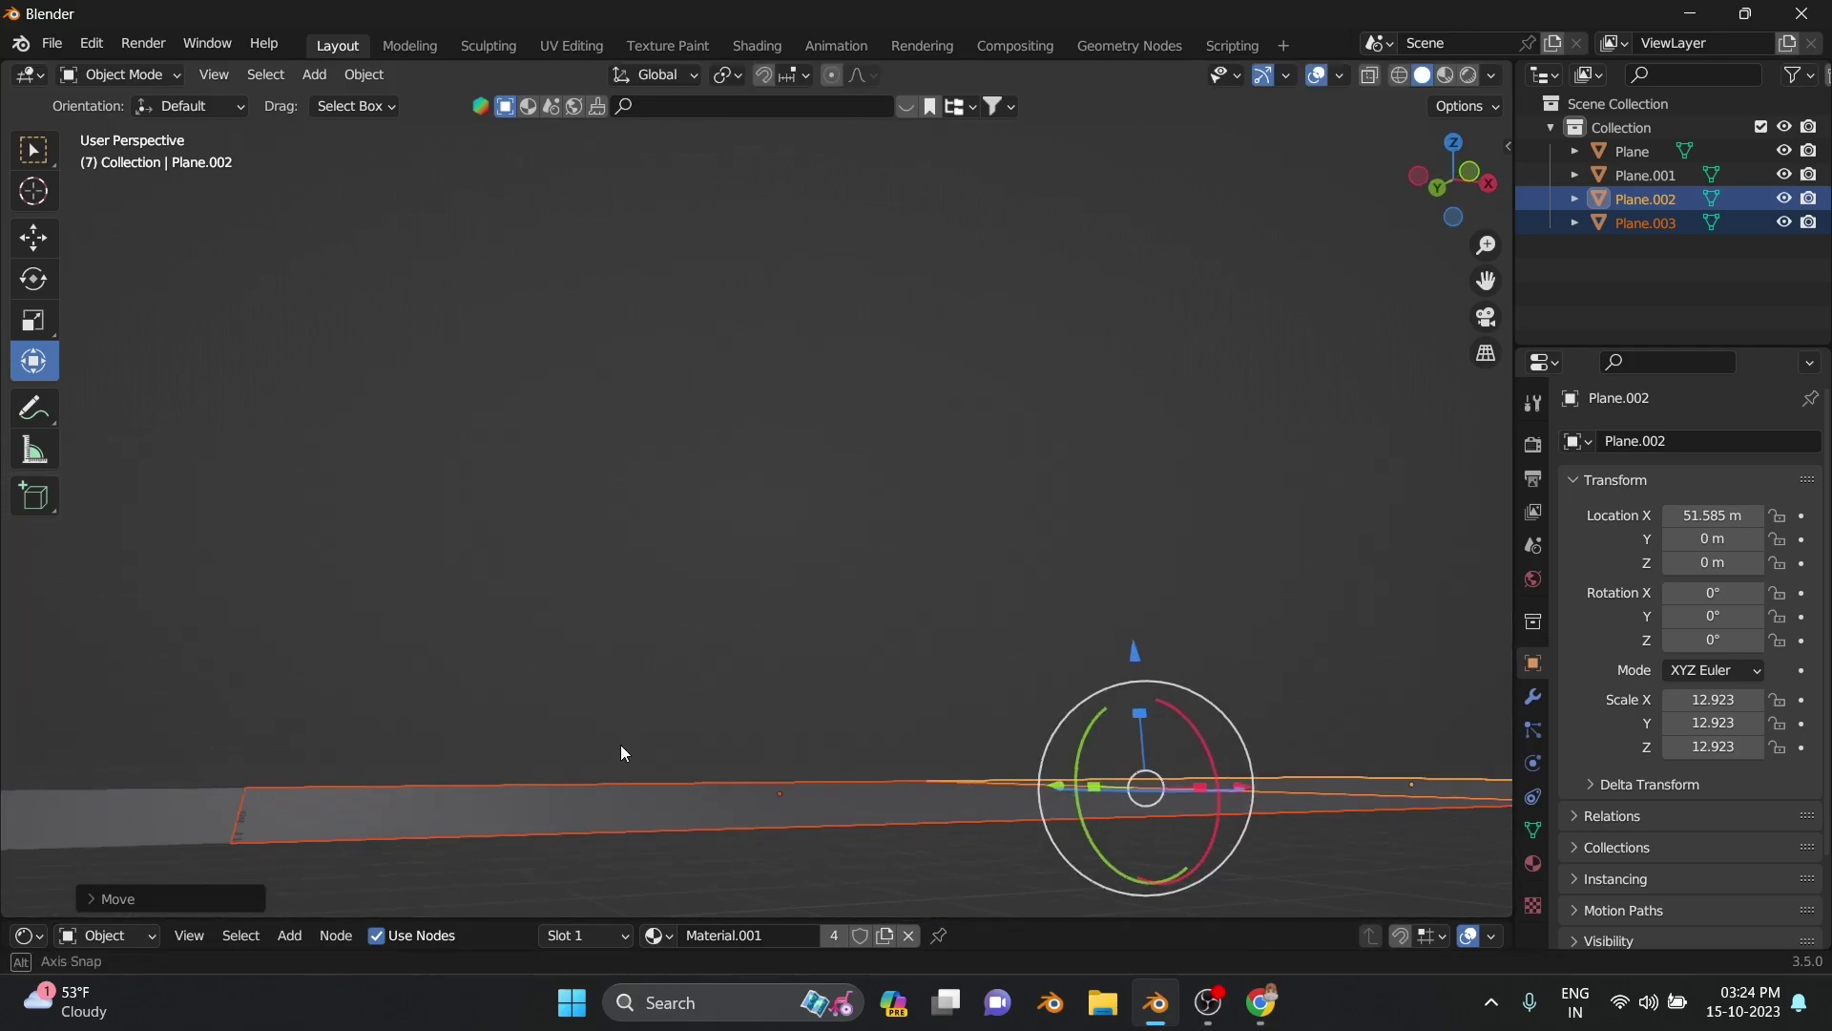
left_click(376, 490)
middle_click_drag(378, 499, 572, 573)
Duplicate the plane strip along Y, then again, forming a 16-plane floor grid
key("a")
key("shift+d")
left_click_drag(554, 425, 482, 334)
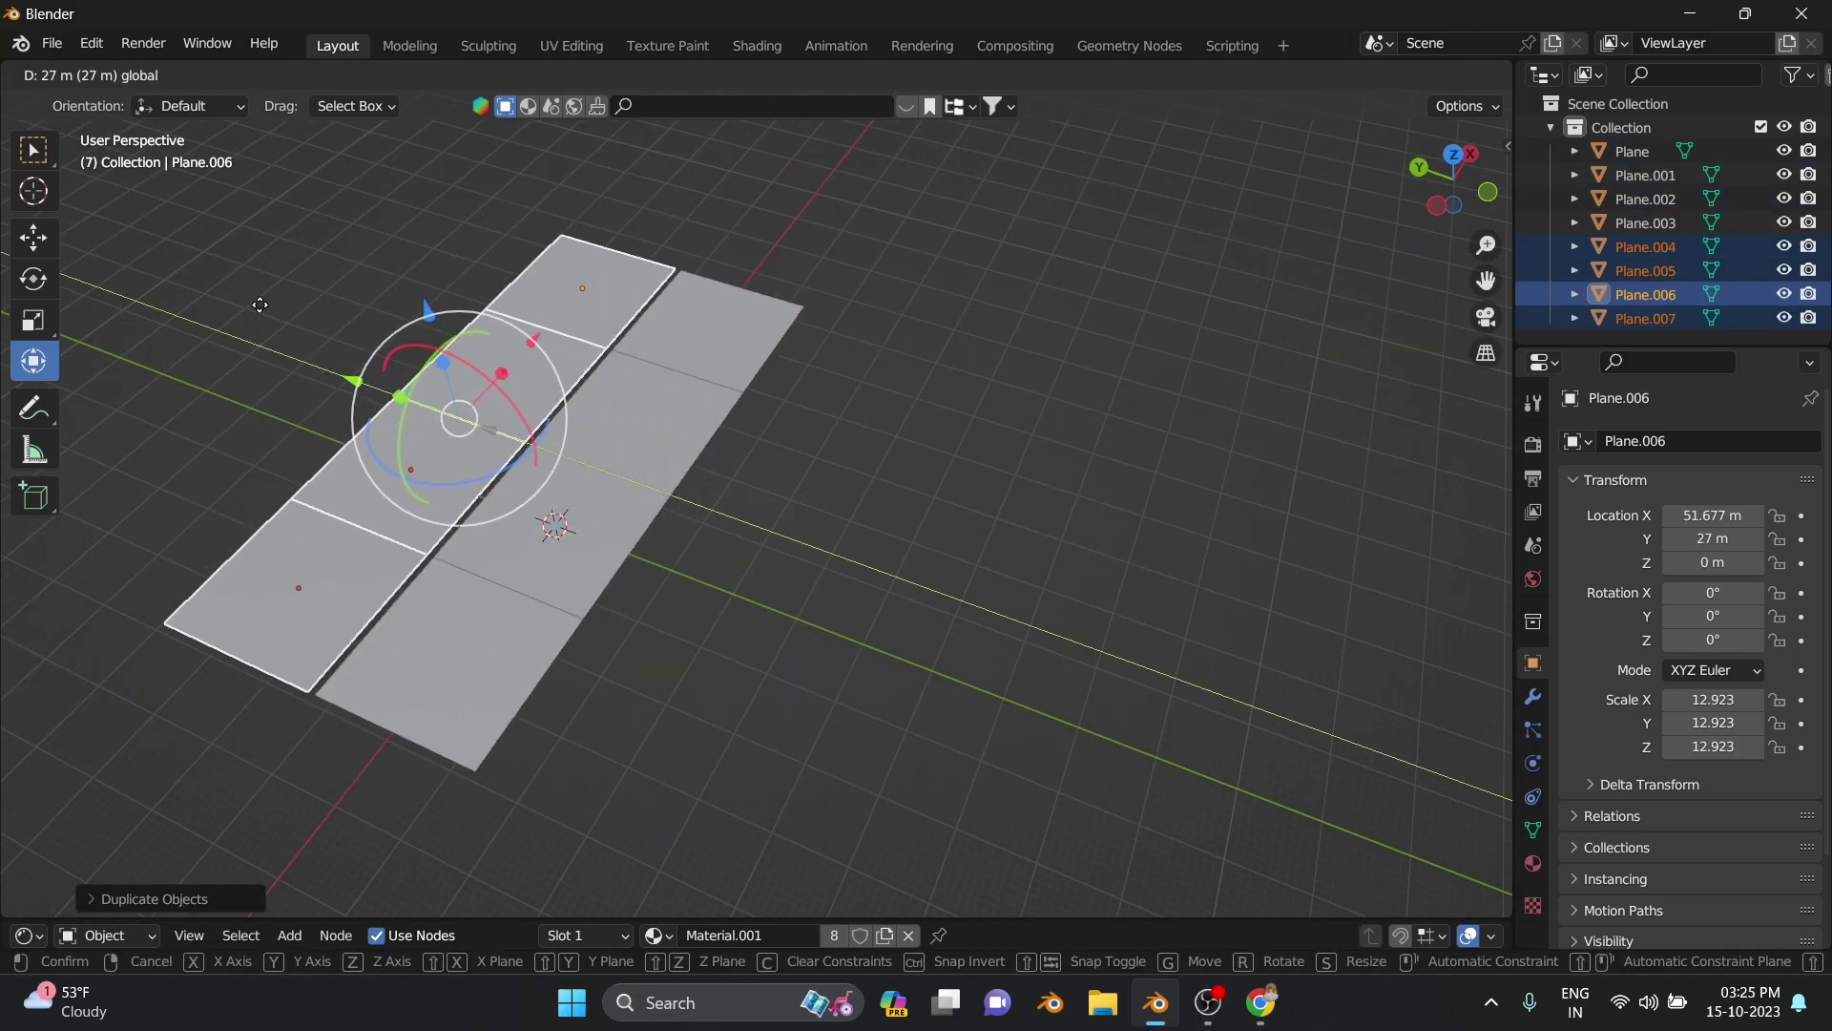
mouse_move(482, 334)
middle_mouse_down()
mouse_move(416, 861)
mouse_move(775, 430)
middle_mouse_up()
key("a")
key("shift+d")
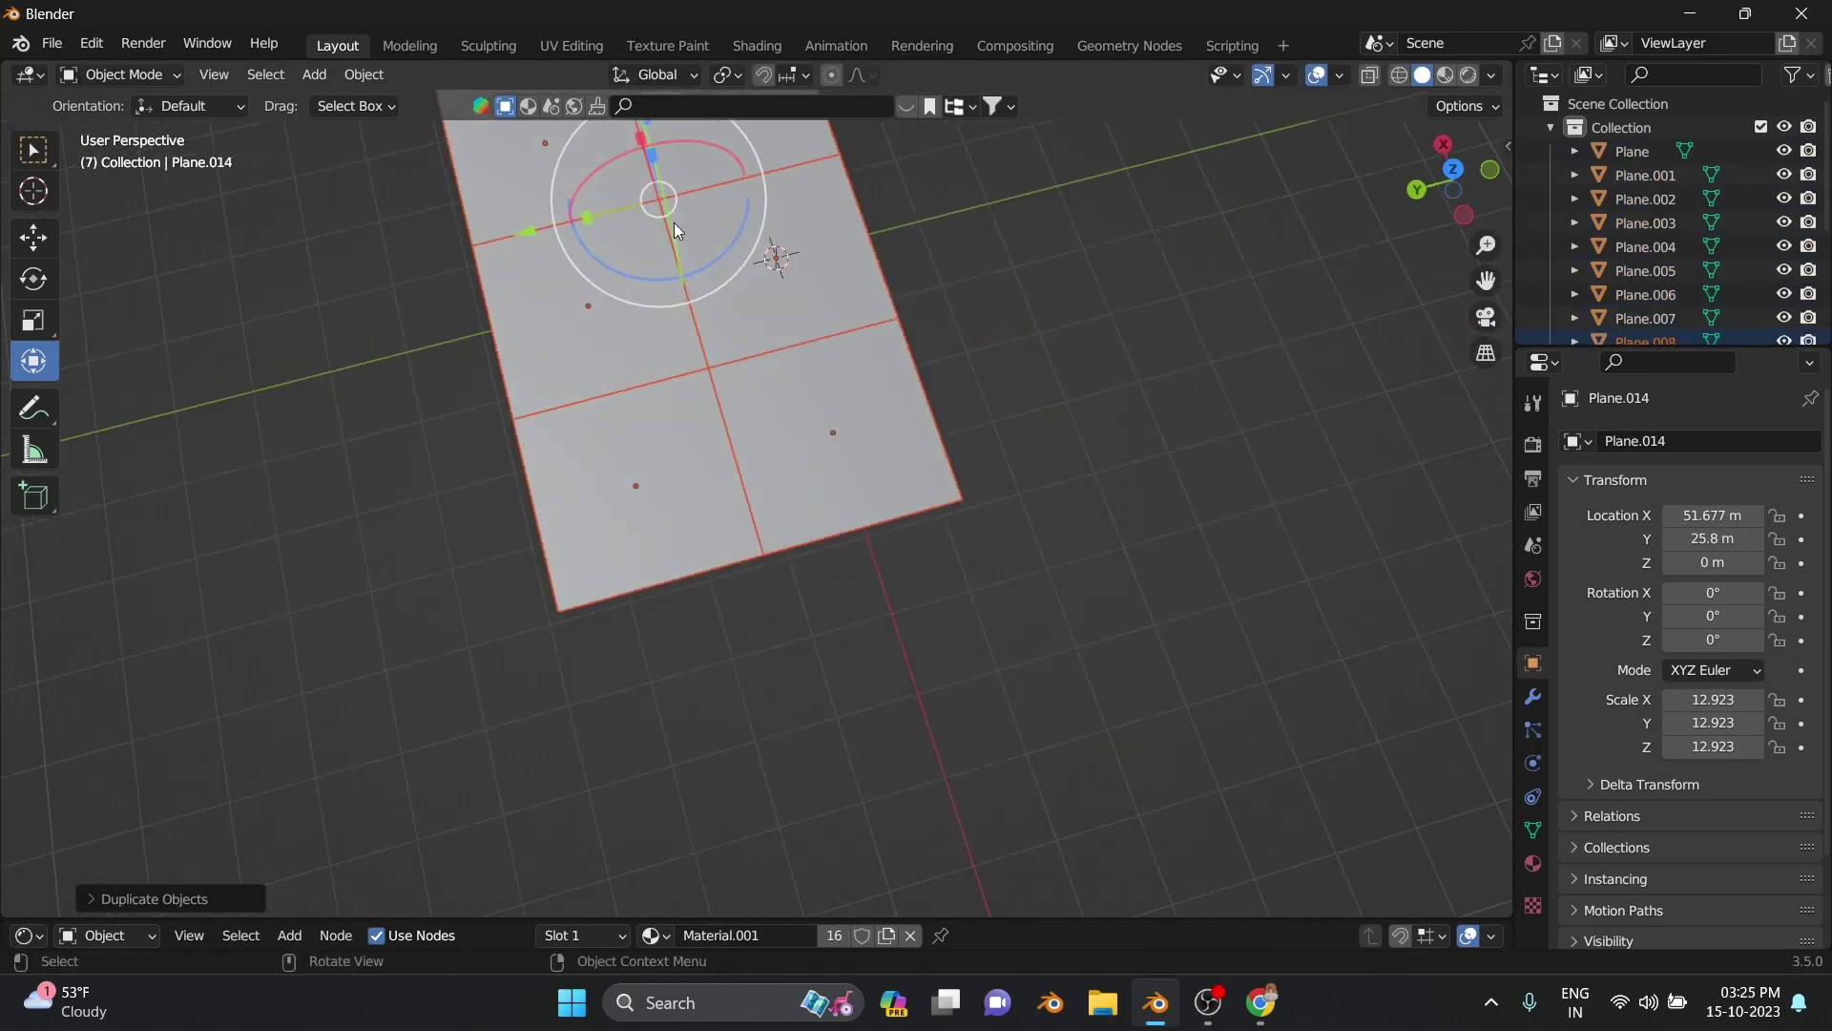
left_click(806, 121)
scroll(1141, 223, "up", 3)
Add a camera and move it into position near the floor
middle_click_drag(1141, 223, 812, 471)
key("shift+a")
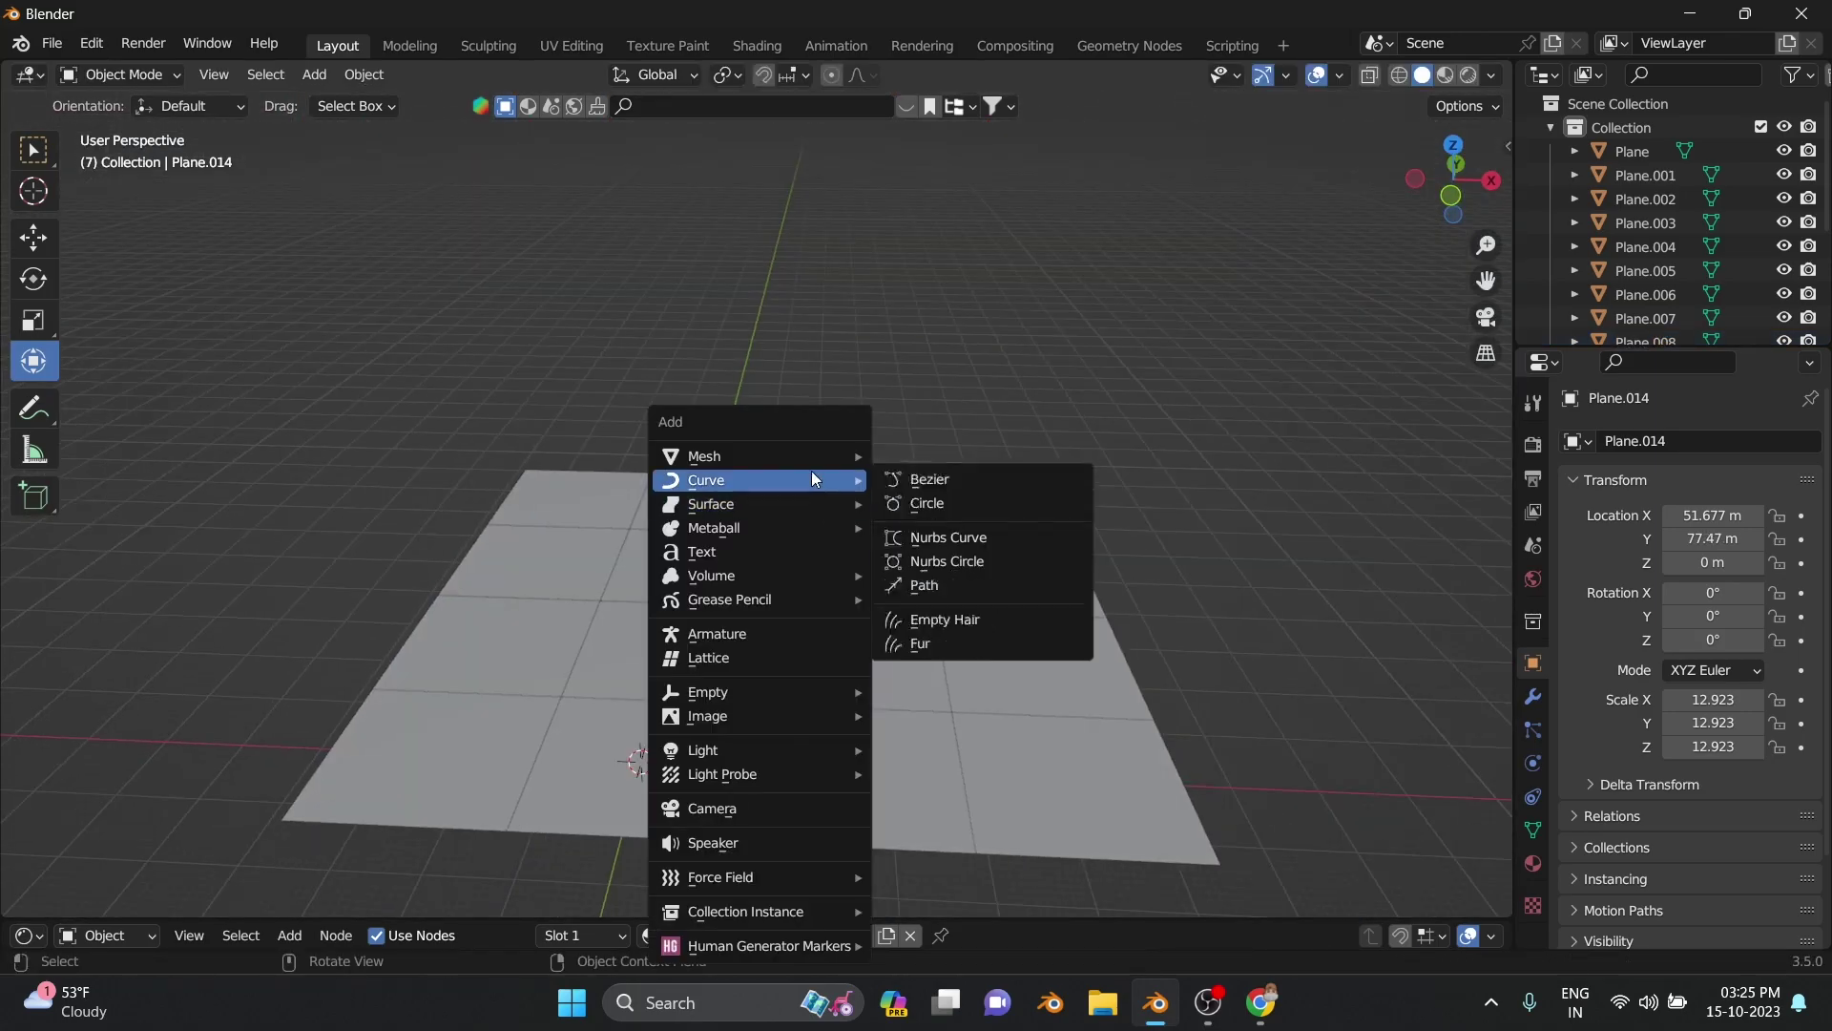
left_click(754, 848)
middle_click_drag(886, 735, 1098, 592)
key("g")
left_click(1384, 573)
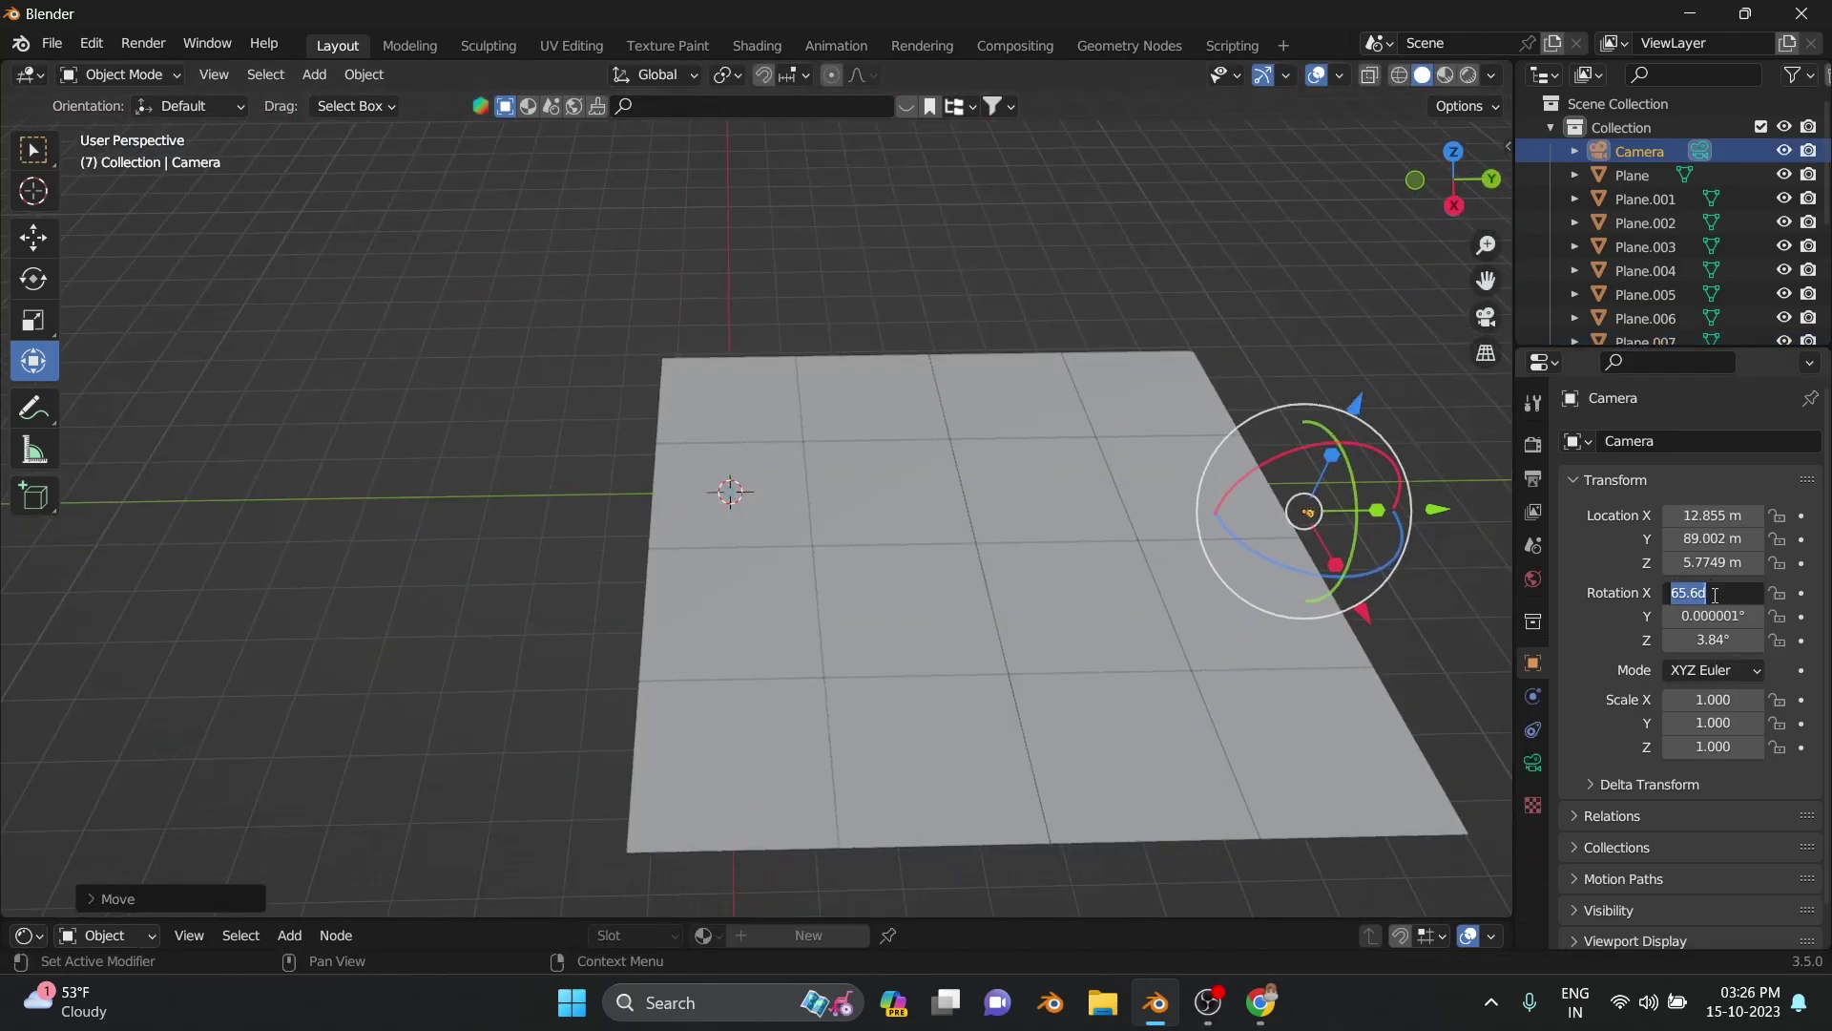
Rotate the camera to 90° X, 180° Z, checking the shot through the camera view
key("KP_0")
middle_click_drag(1027, 482, 702, 683)
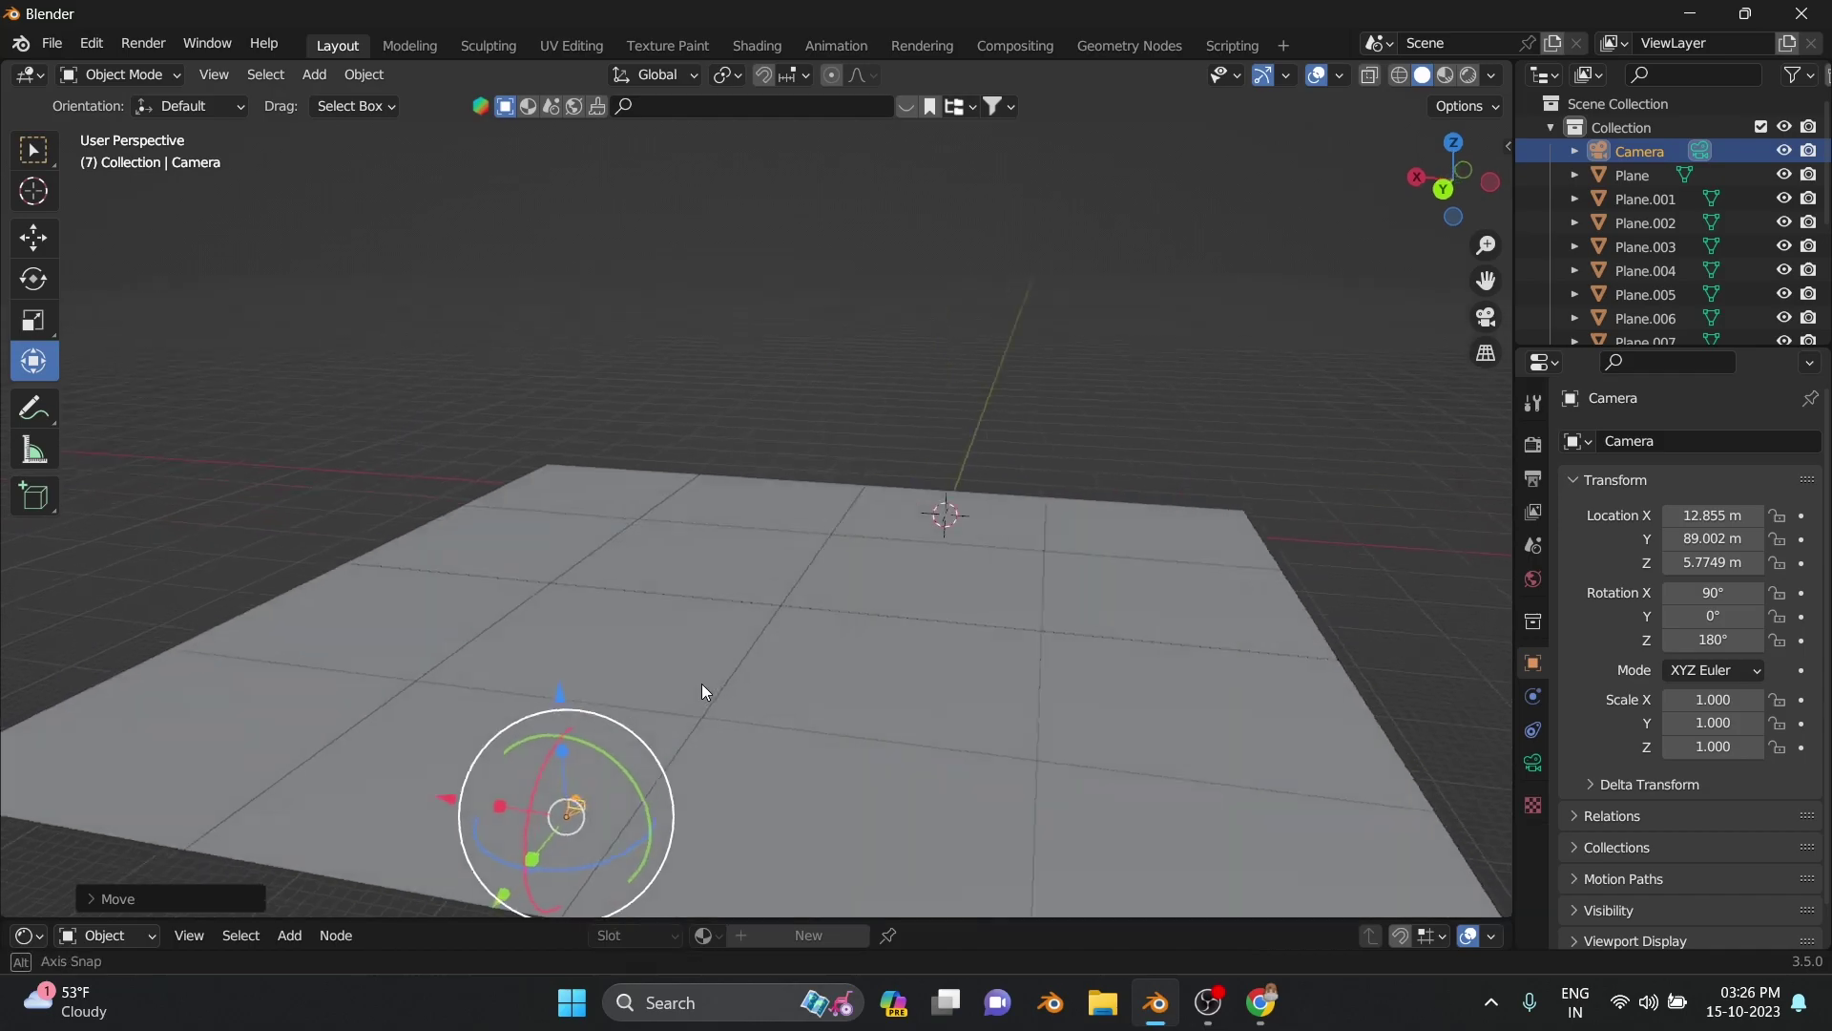
key("r")
left_click(523, 659)
key("KP_0")
left_click(1533, 763)
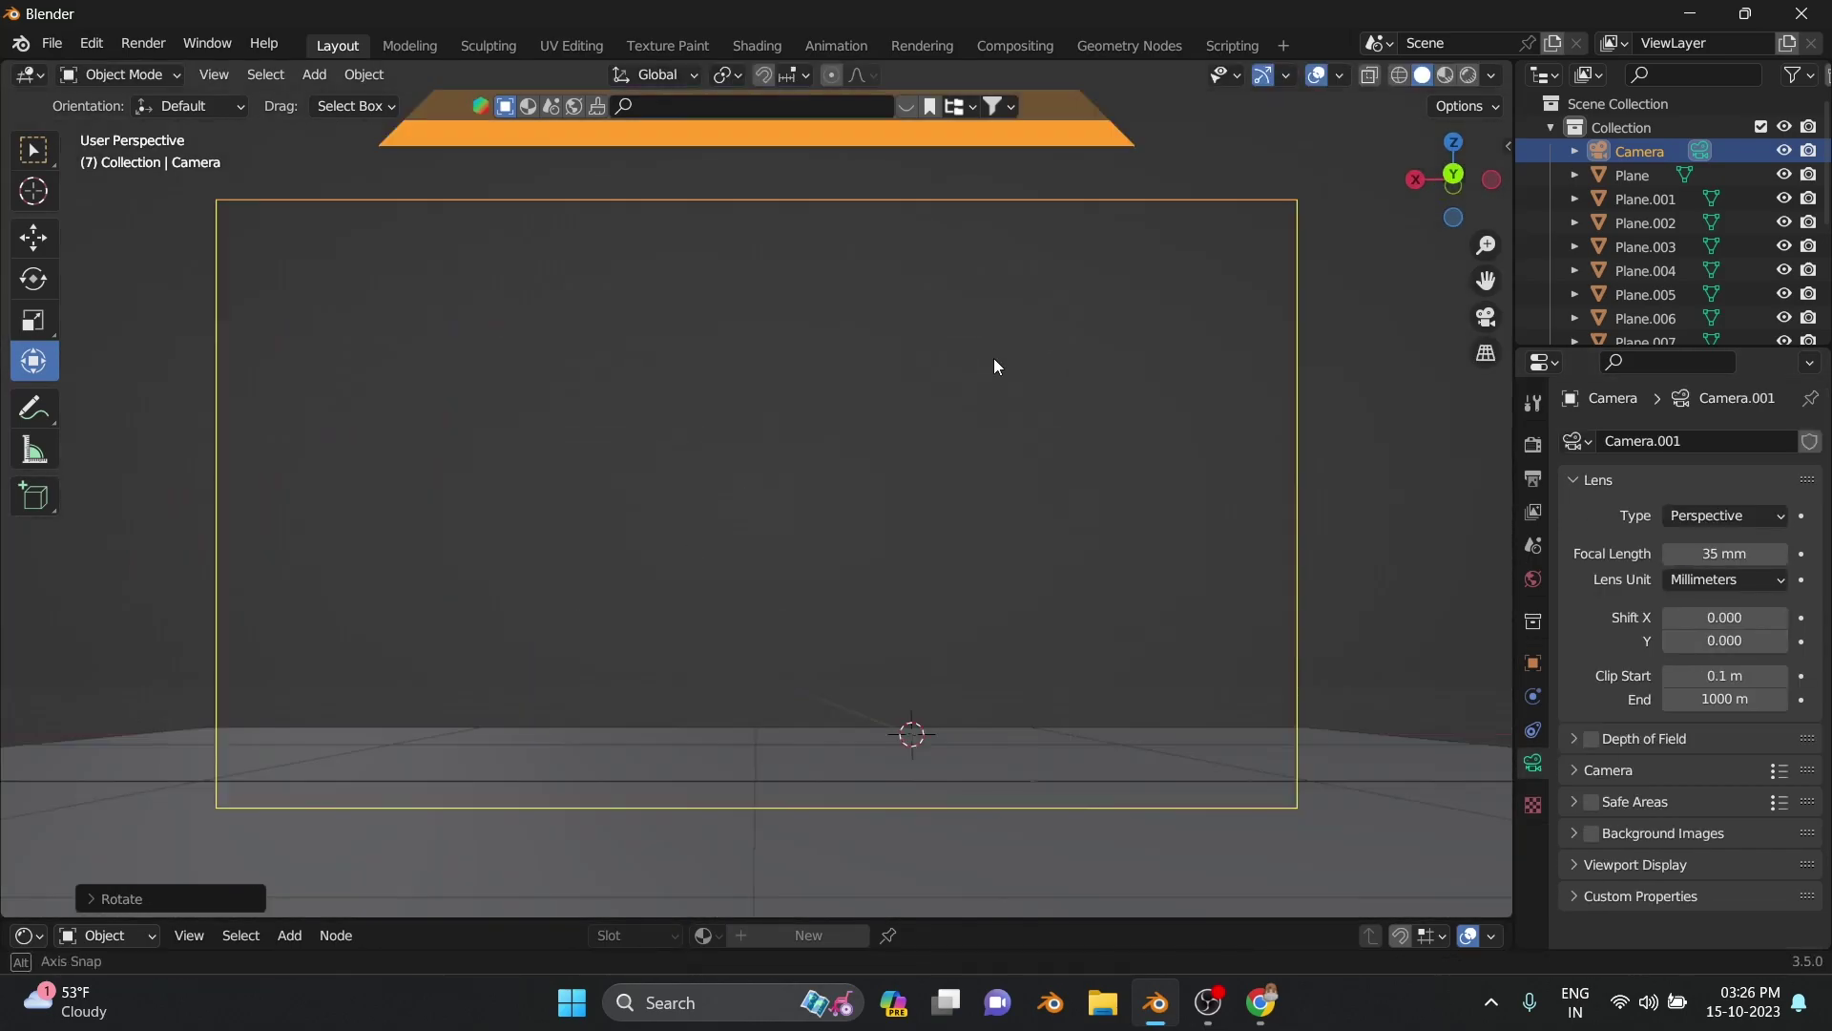
middle_click_drag(994, 358, 782, 567)
left_click_drag(781, 567, 787, 674)
key("KP_0")
mouse_move(787, 673)
middle_mouse_down()
mouse_move(781, 706)
mouse_move(793, 676)
middle_mouse_up()
key("KP_0")
Set the camera focal length to 40 mm and split the 3D view side by side
left_click(1715, 558)
key("KP_0")
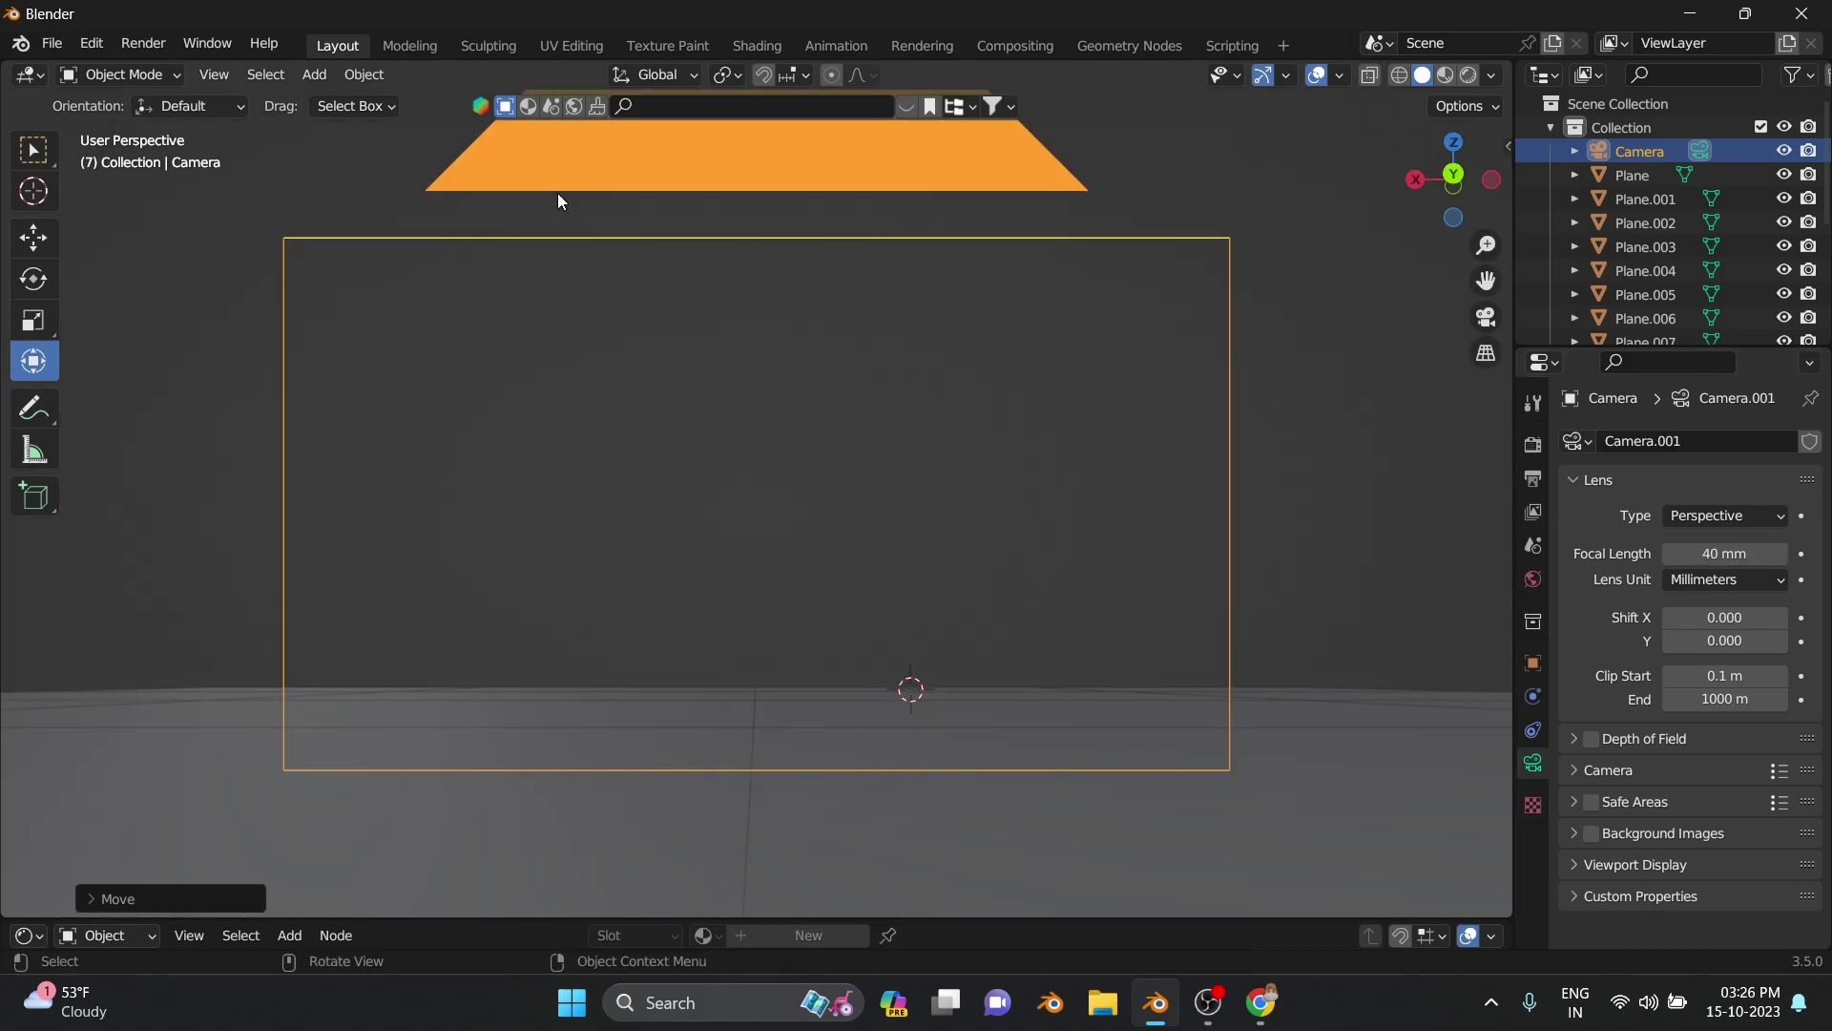
middle_click_drag(558, 193, 1495, 71)
left_click(854, 153)
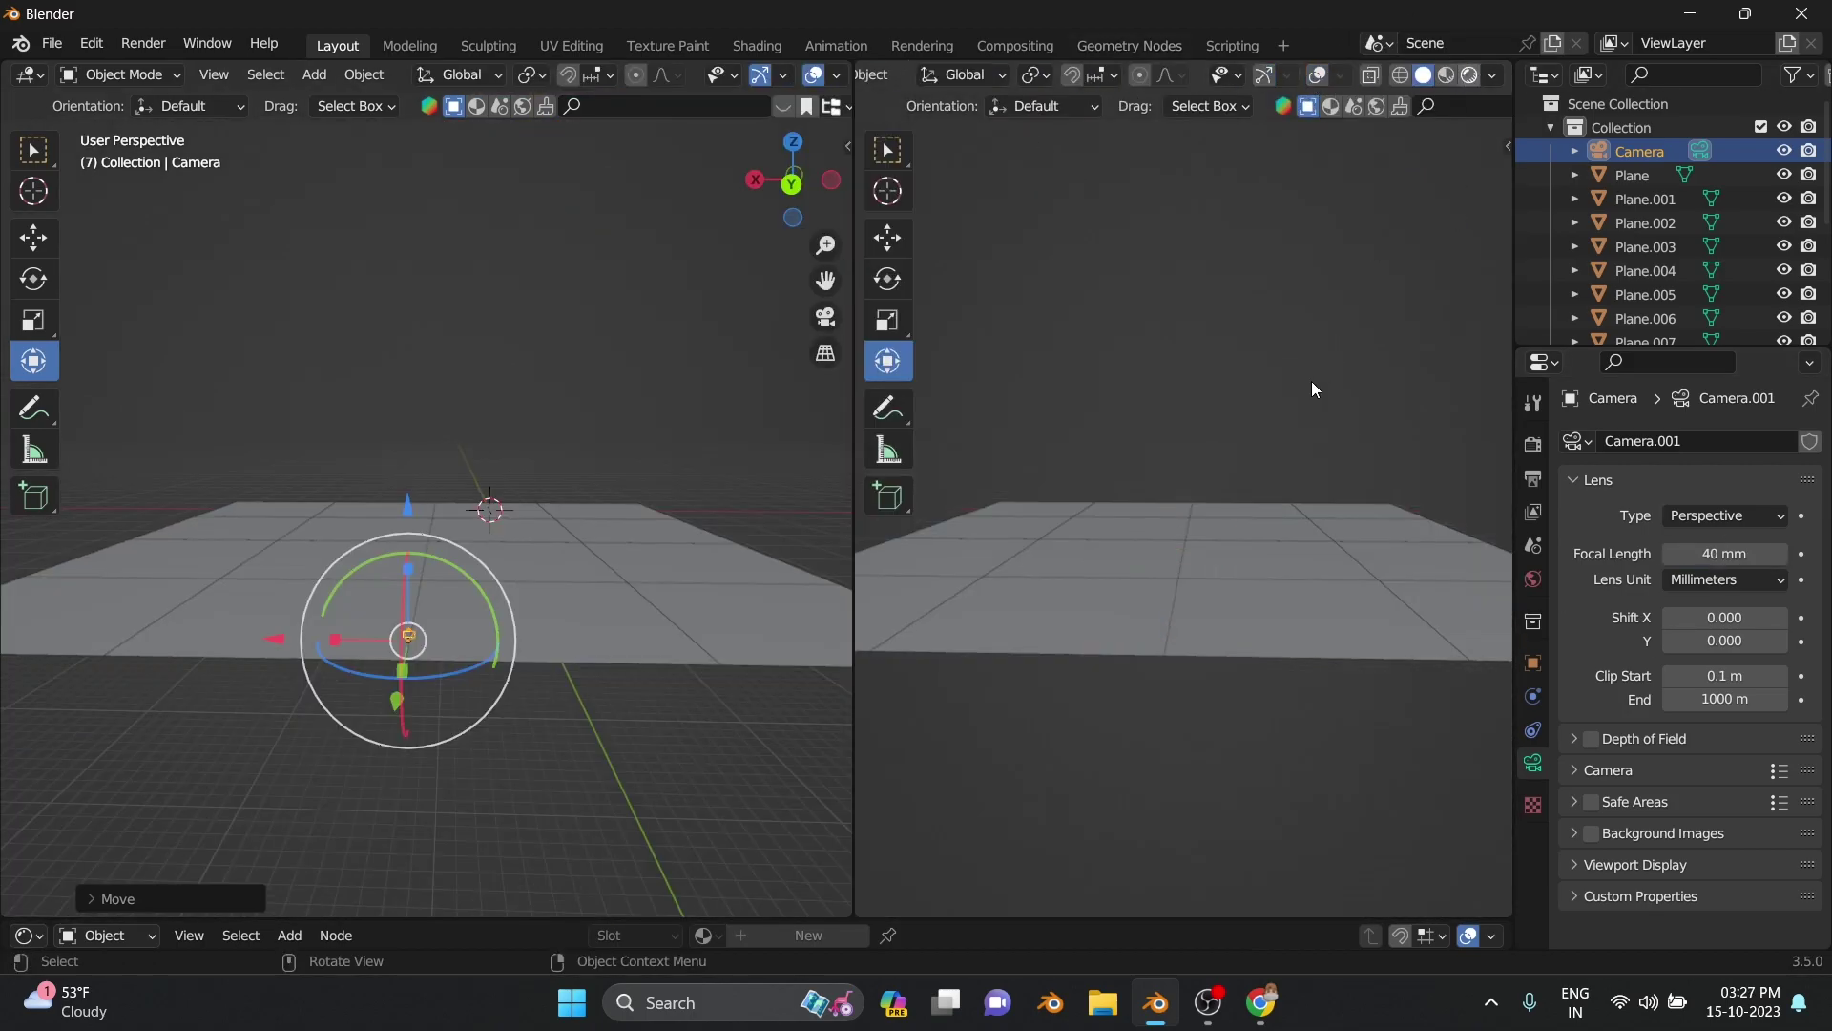
Show the camera view in the right viewport and set the render resolution to 1080 × 1320 px
key("KP_0")
left_click_drag(397, 629, 397, 687)
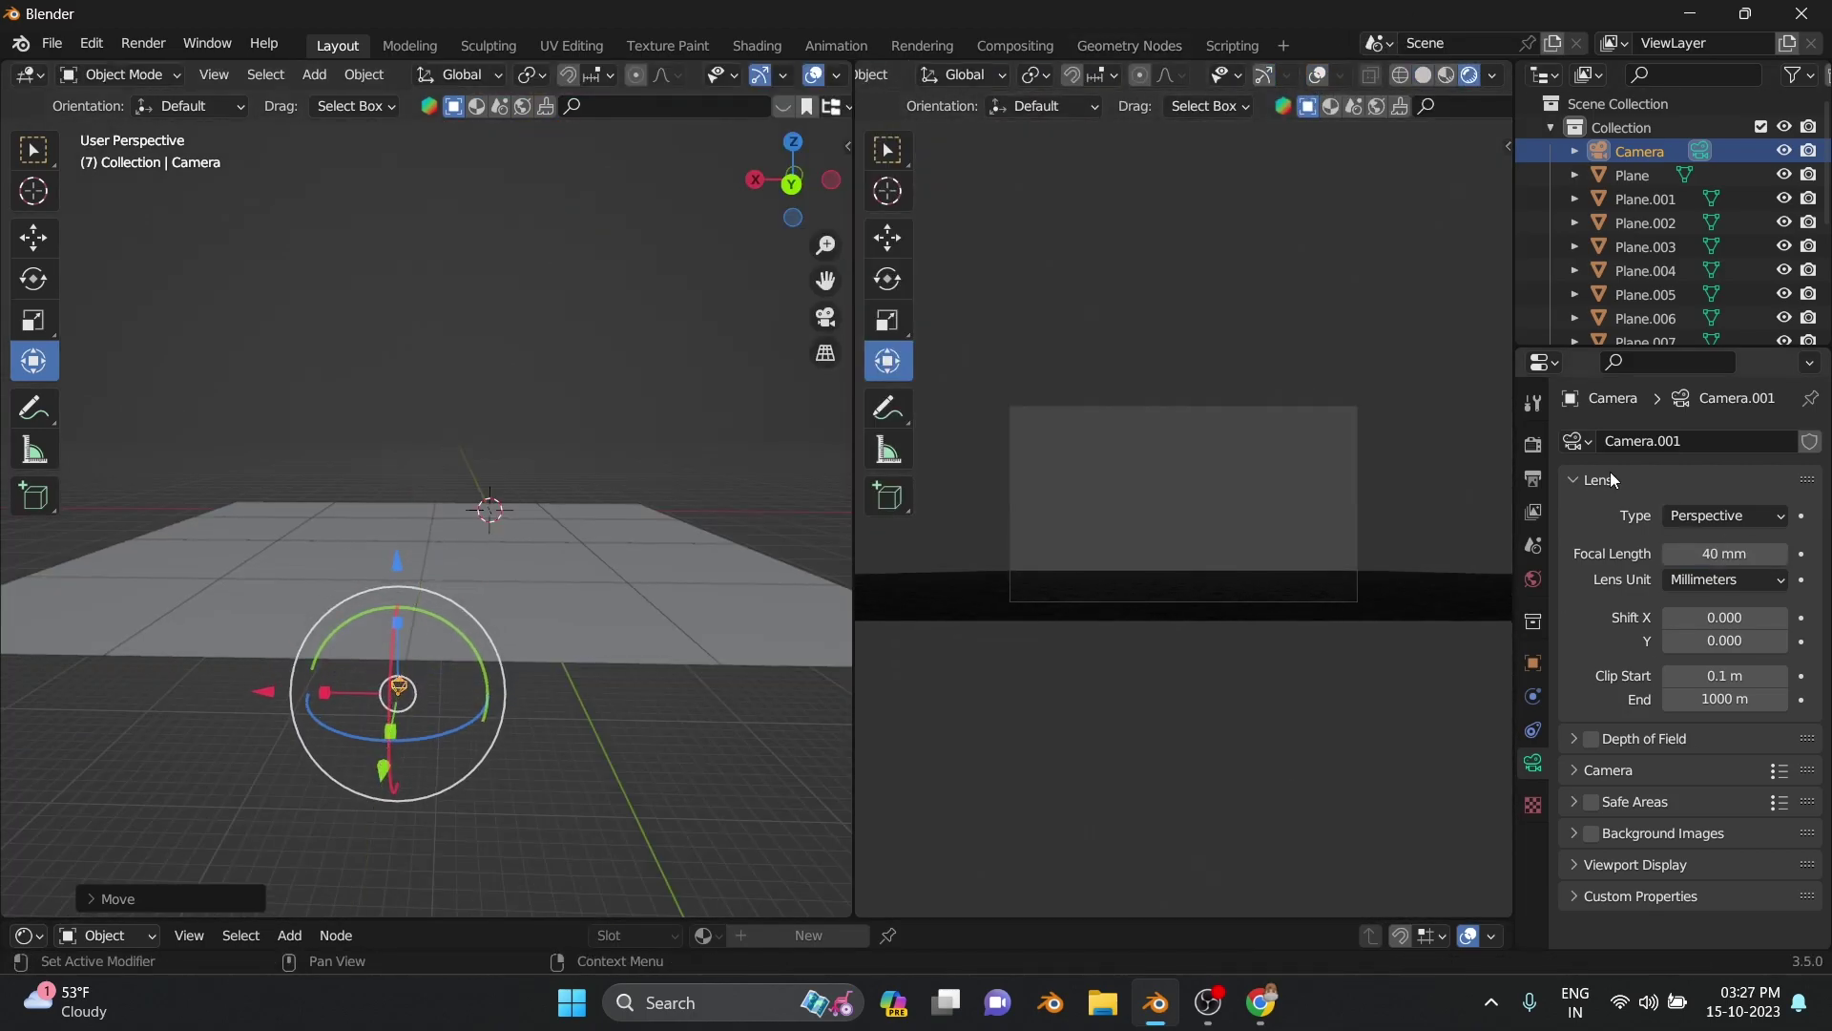
left_click(1534, 479)
double_click(1742, 473)
type("18")
key("Return")
double_click(1710, 495)
type("1320")
key("Return")
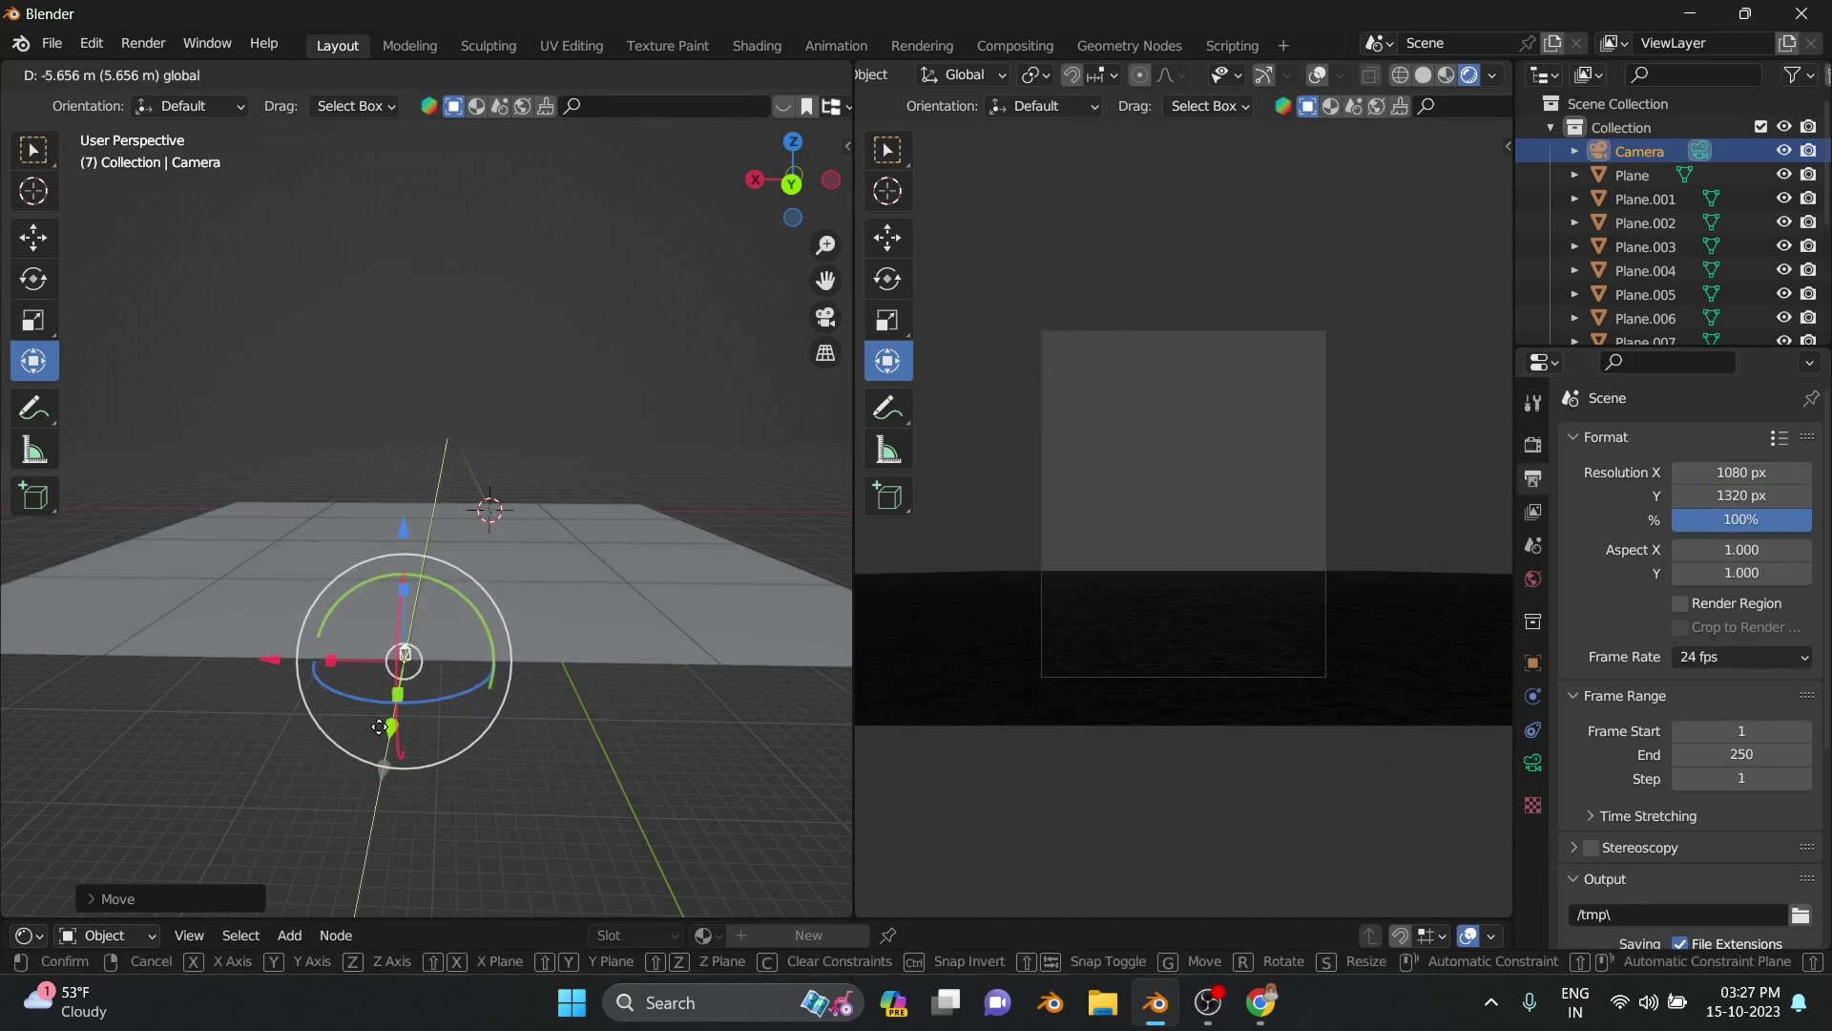
left_click(1754, 599)
Set the render engine to Cycles with GPU Compute as the device
left_click(1534, 444)
left_click(1729, 440)
left_click(1730, 487)
left_click(1742, 501)
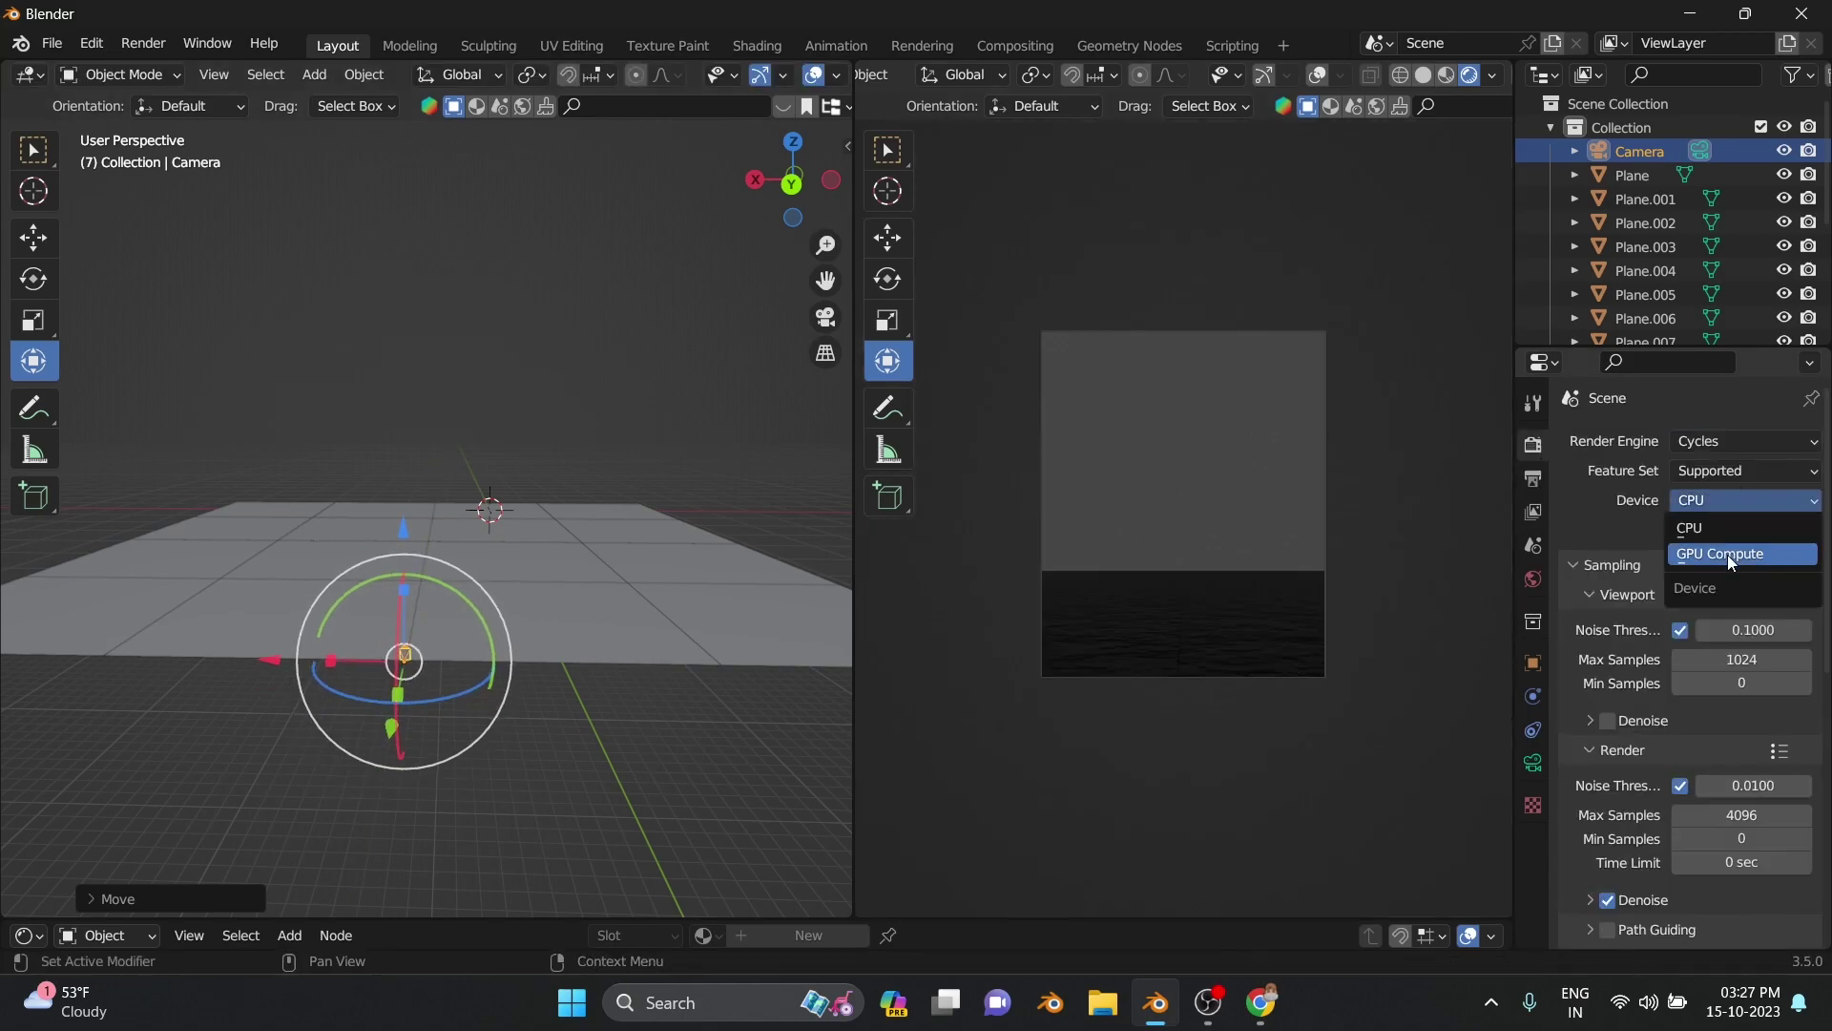
left_click(1727, 554)
key("shift+a")
Add the sunset-ocean photo as an image plane, moved and scaled up behind the floor
left_click(520, 397)
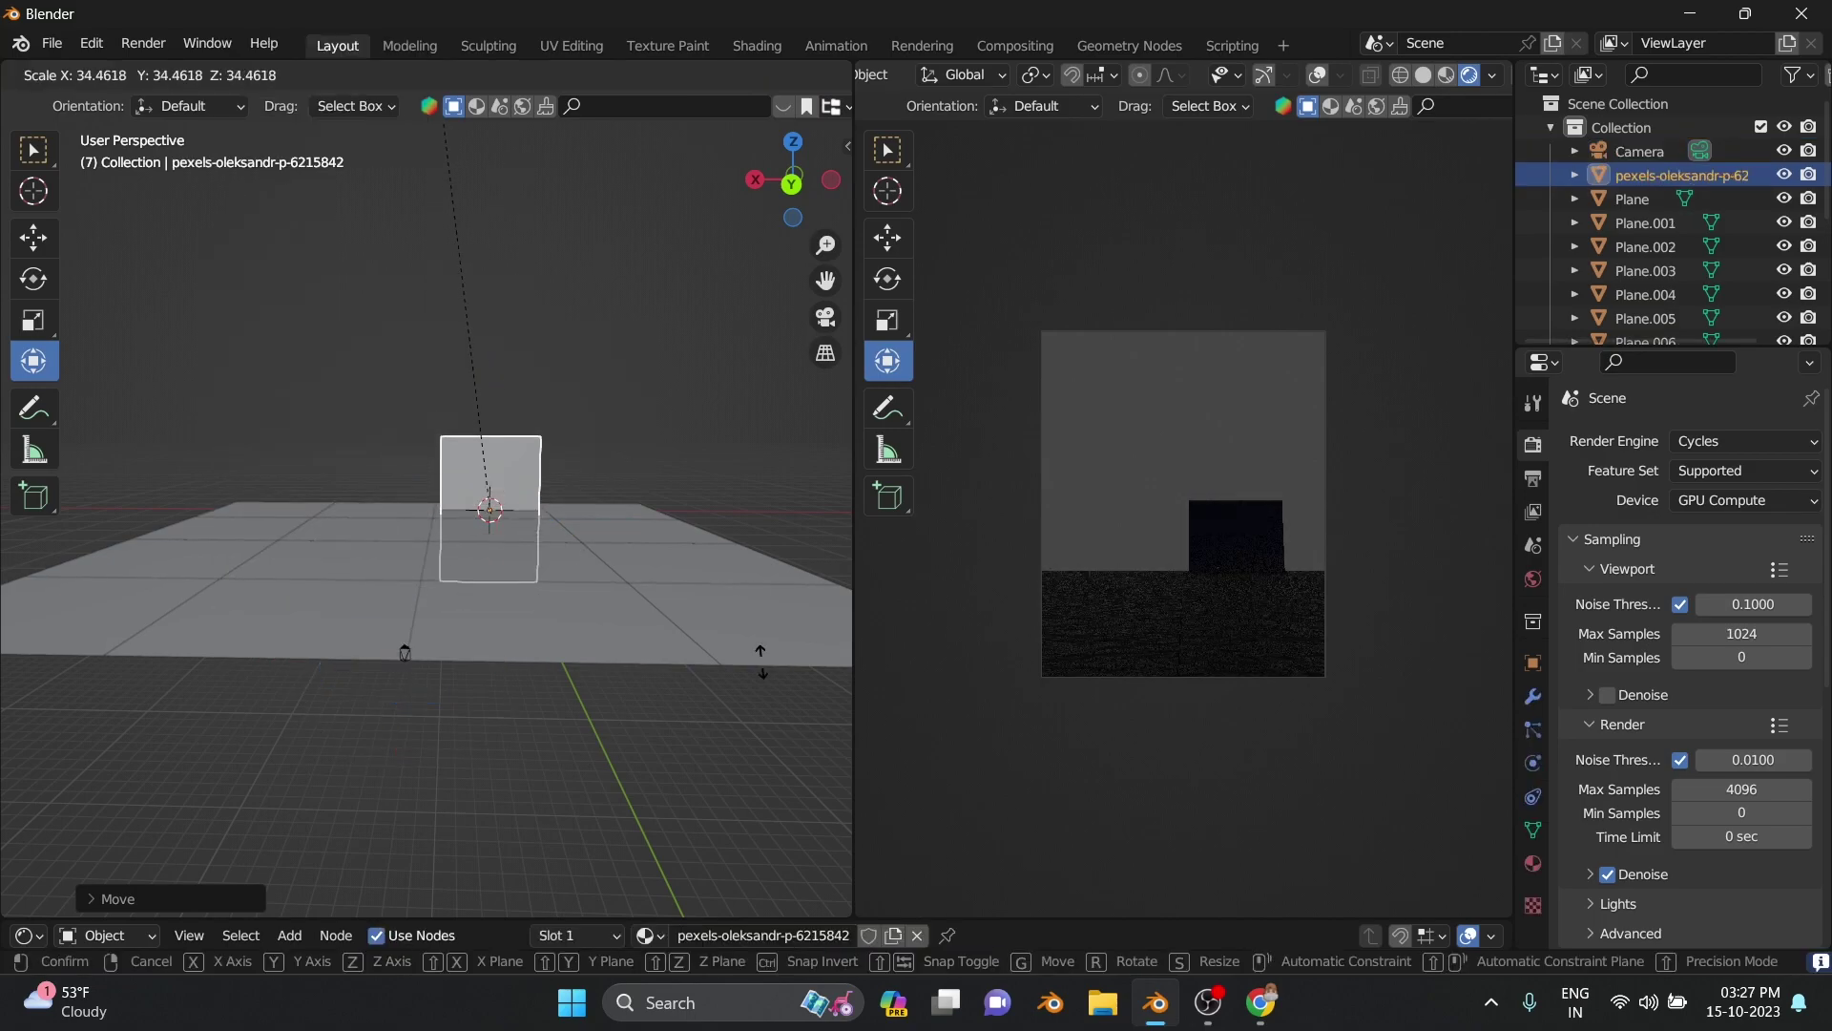
key("s")
key("g")
left_click(319, 500)
middle_click_drag(319, 500, 429, 401)
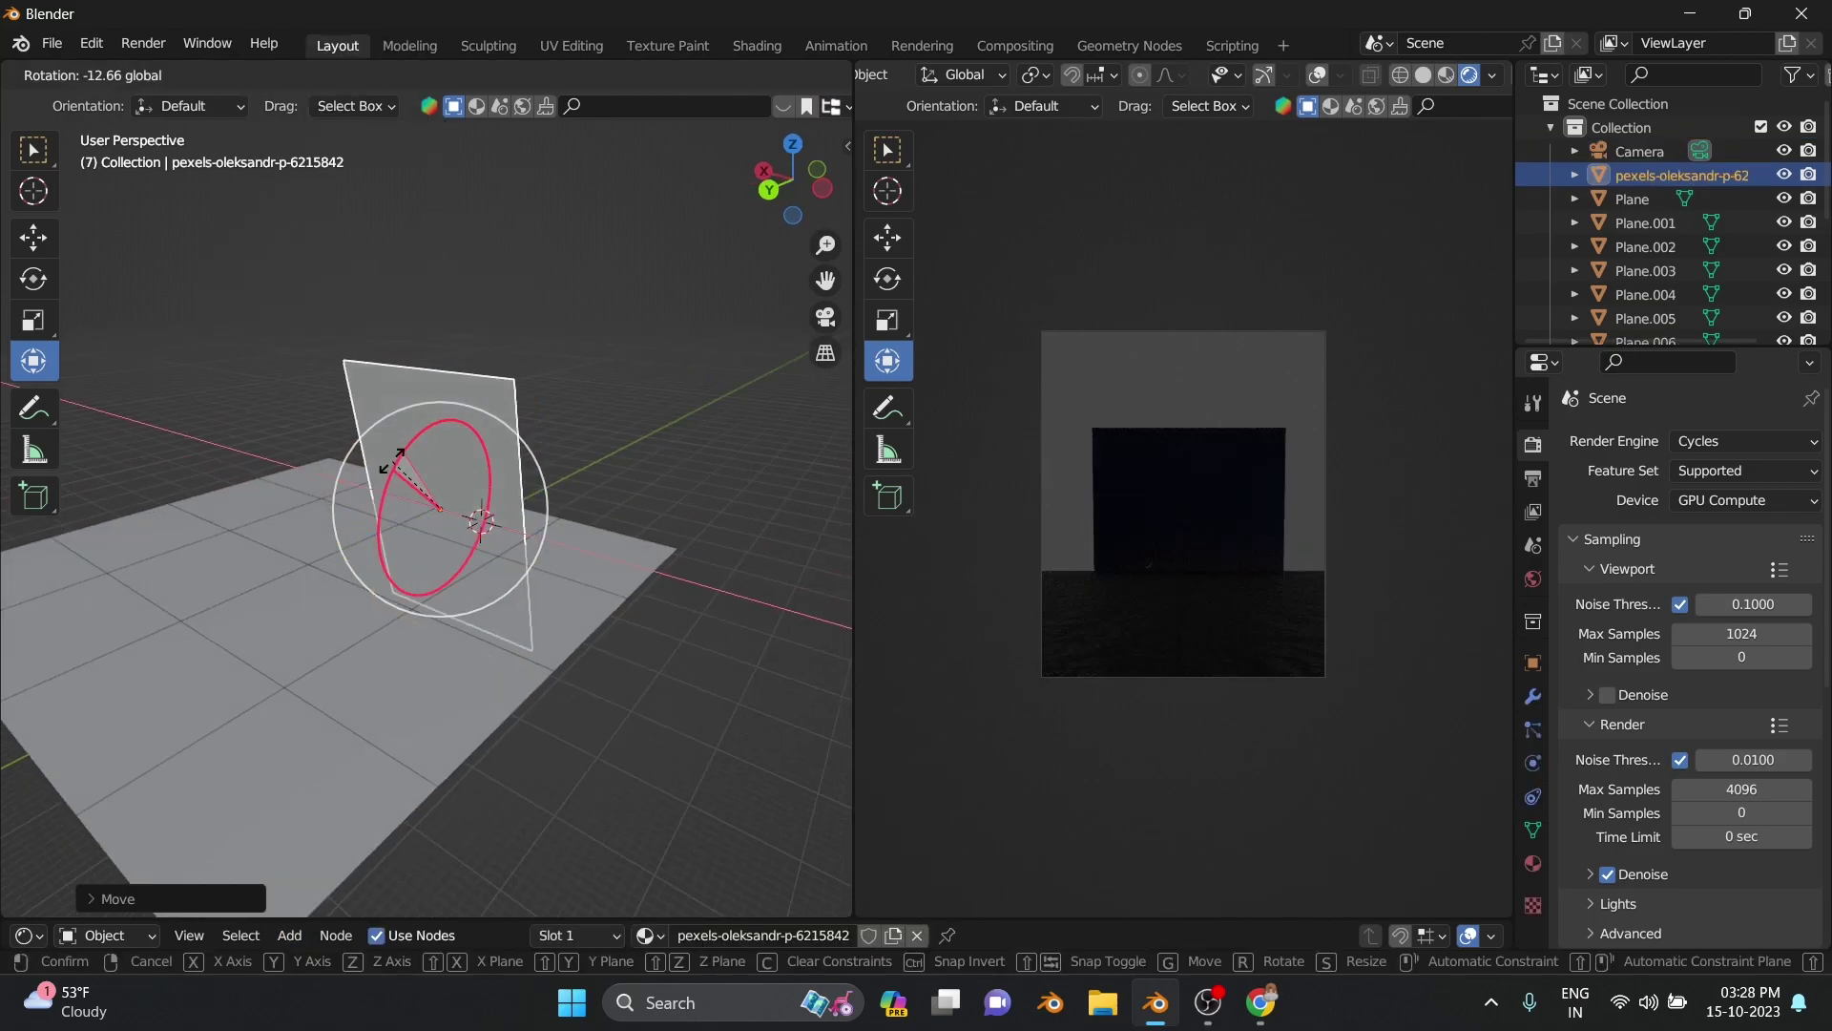
key("s")
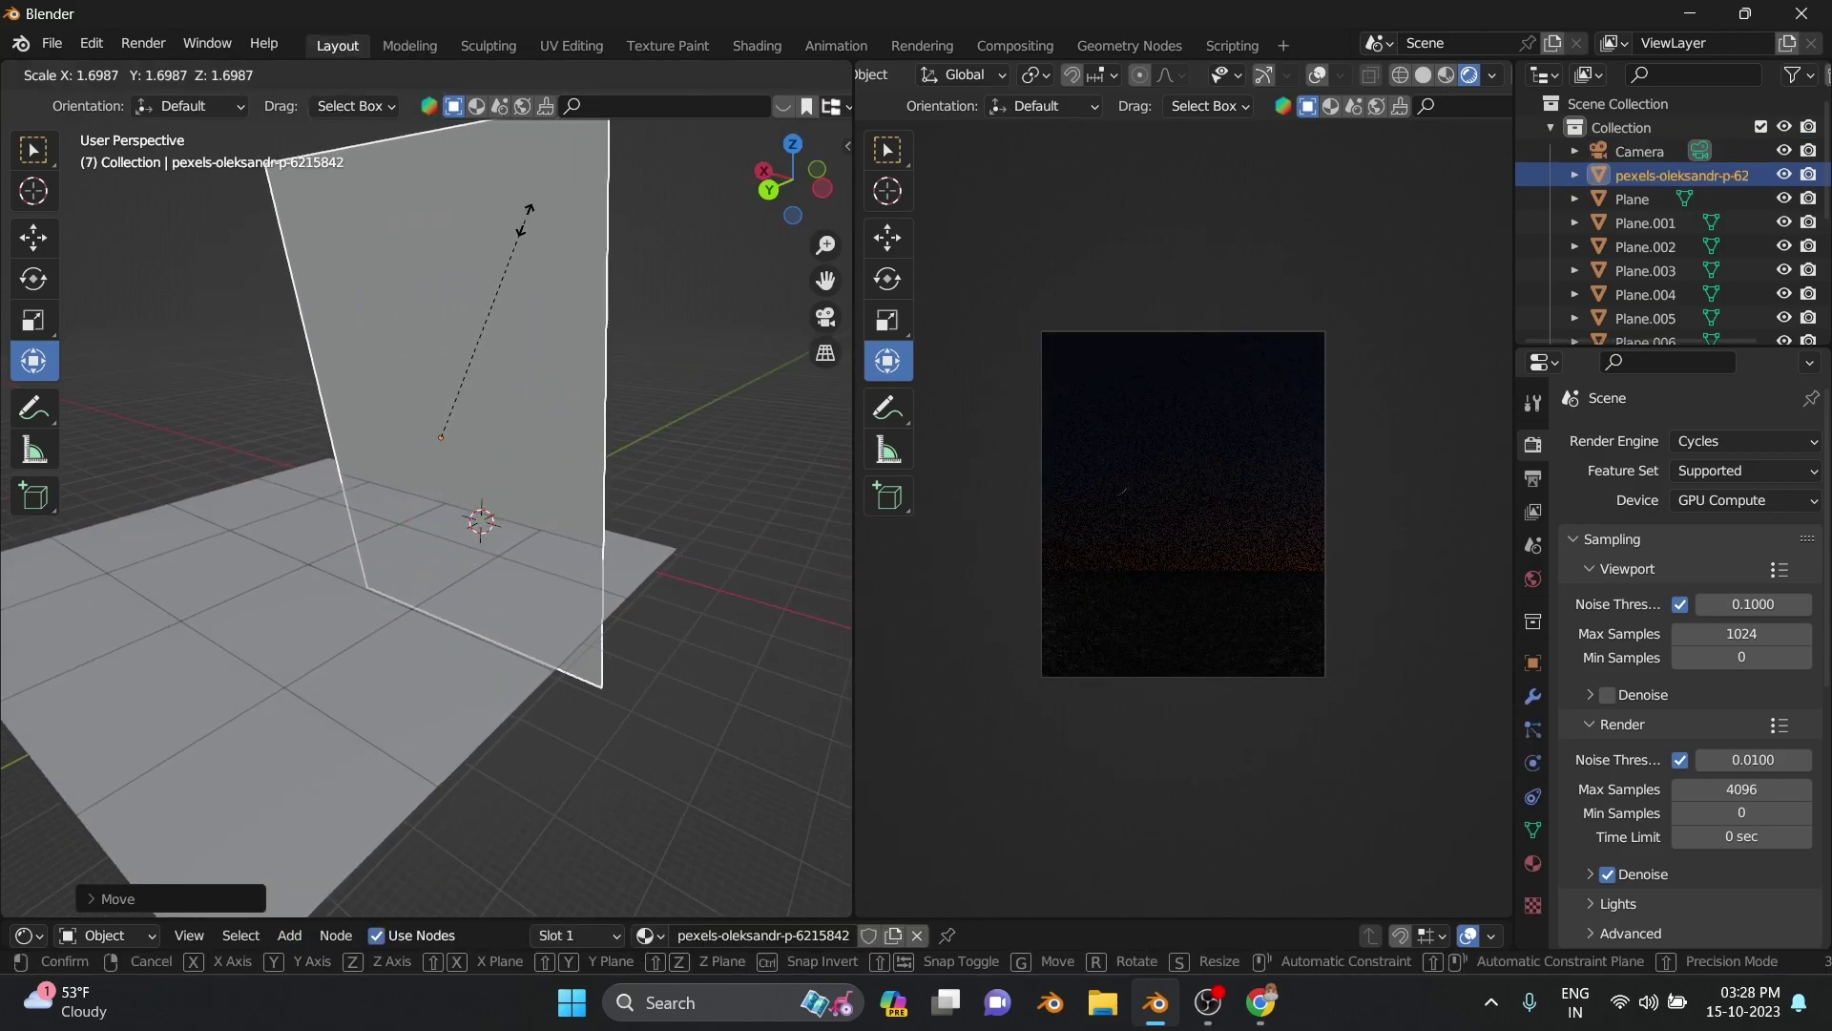
left_click(524, 307)
Stand the image plane upright at 90° X and feed its image colour into Emission
left_click(1534, 664)
key("Return")
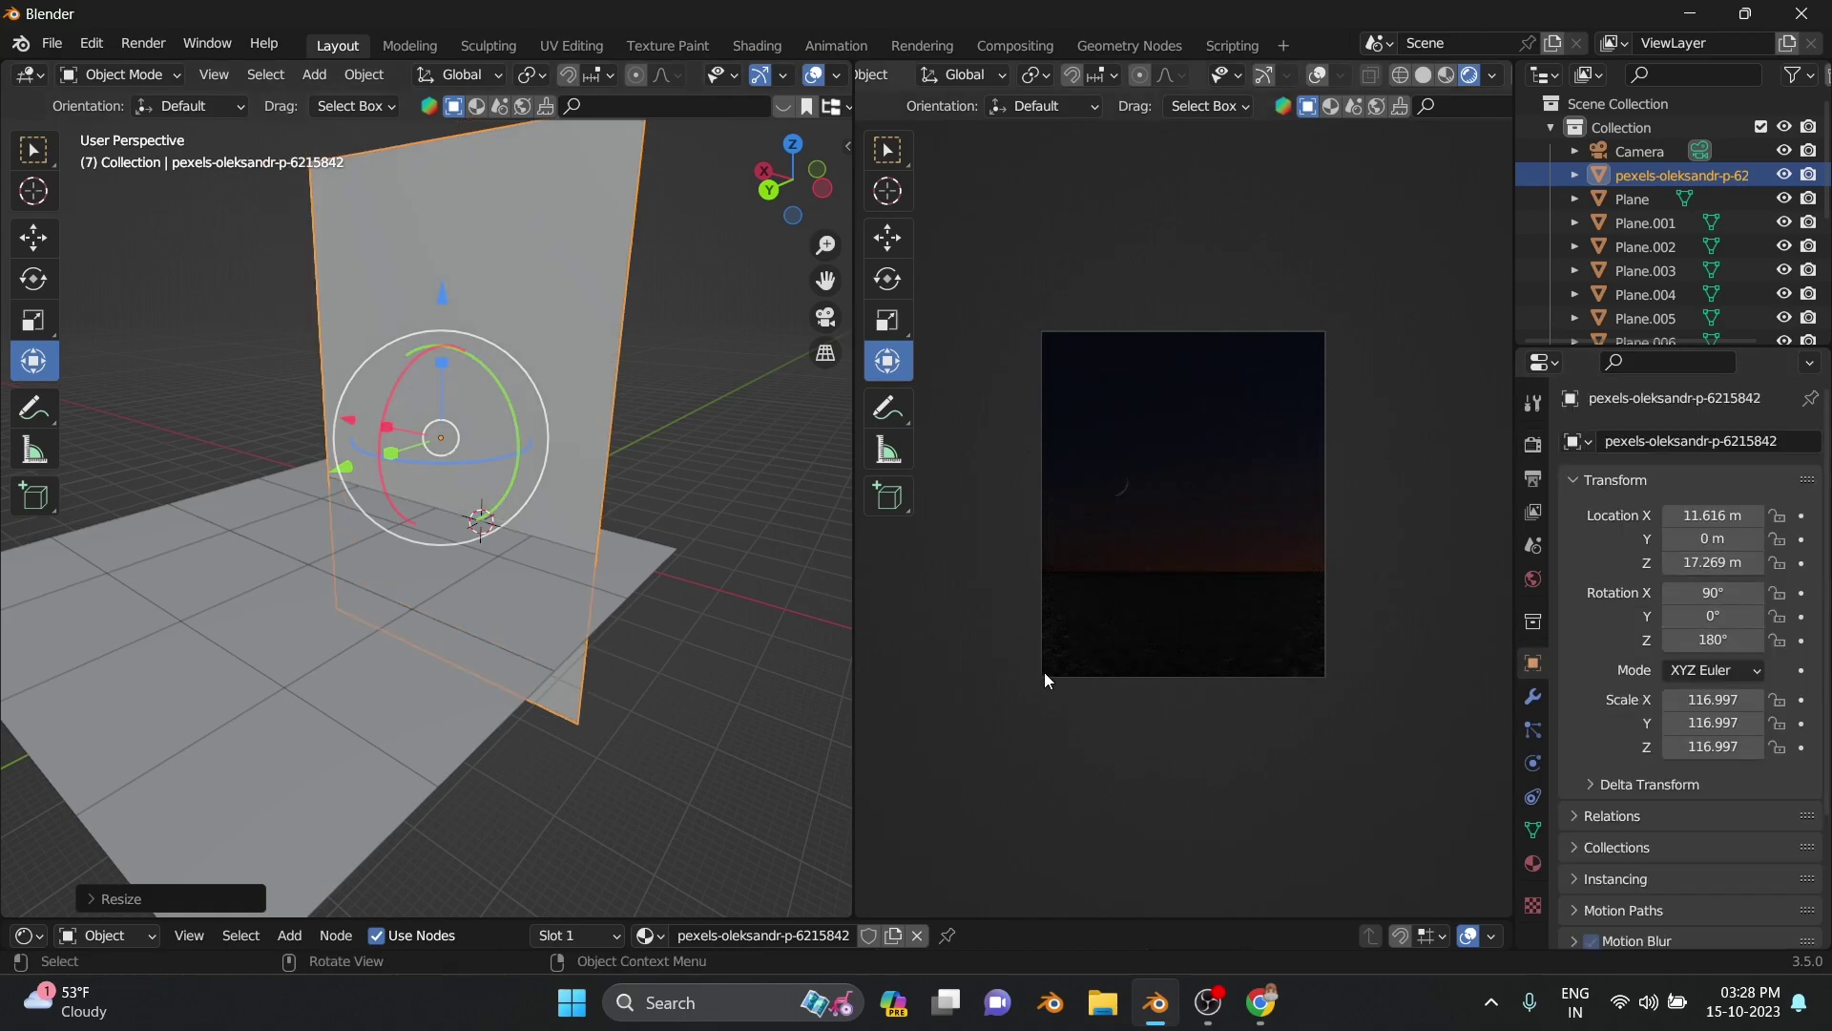
left_click(1534, 864)
left_click_drag(1268, 919, 1267, 501)
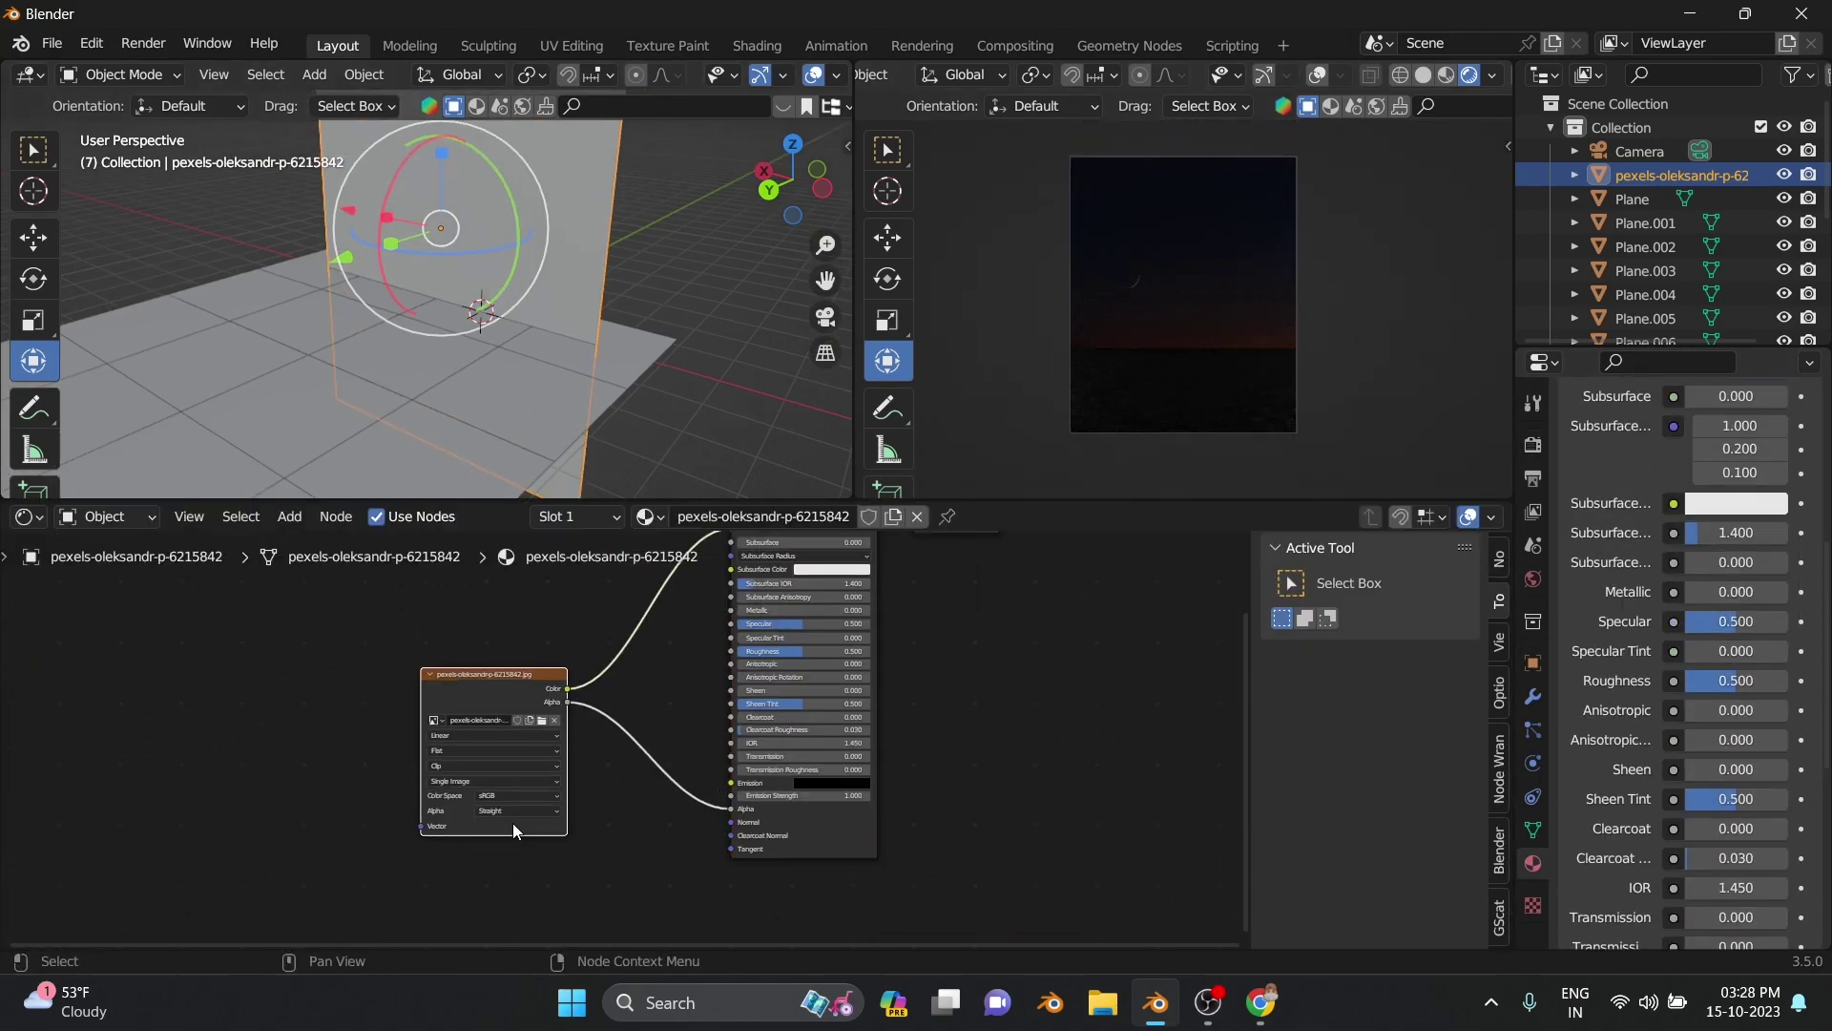
left_click_drag(725, 782, 731, 783)
left_click(816, 796)
type("5")
key("Return")
scroll(775, 654, "up", 4)
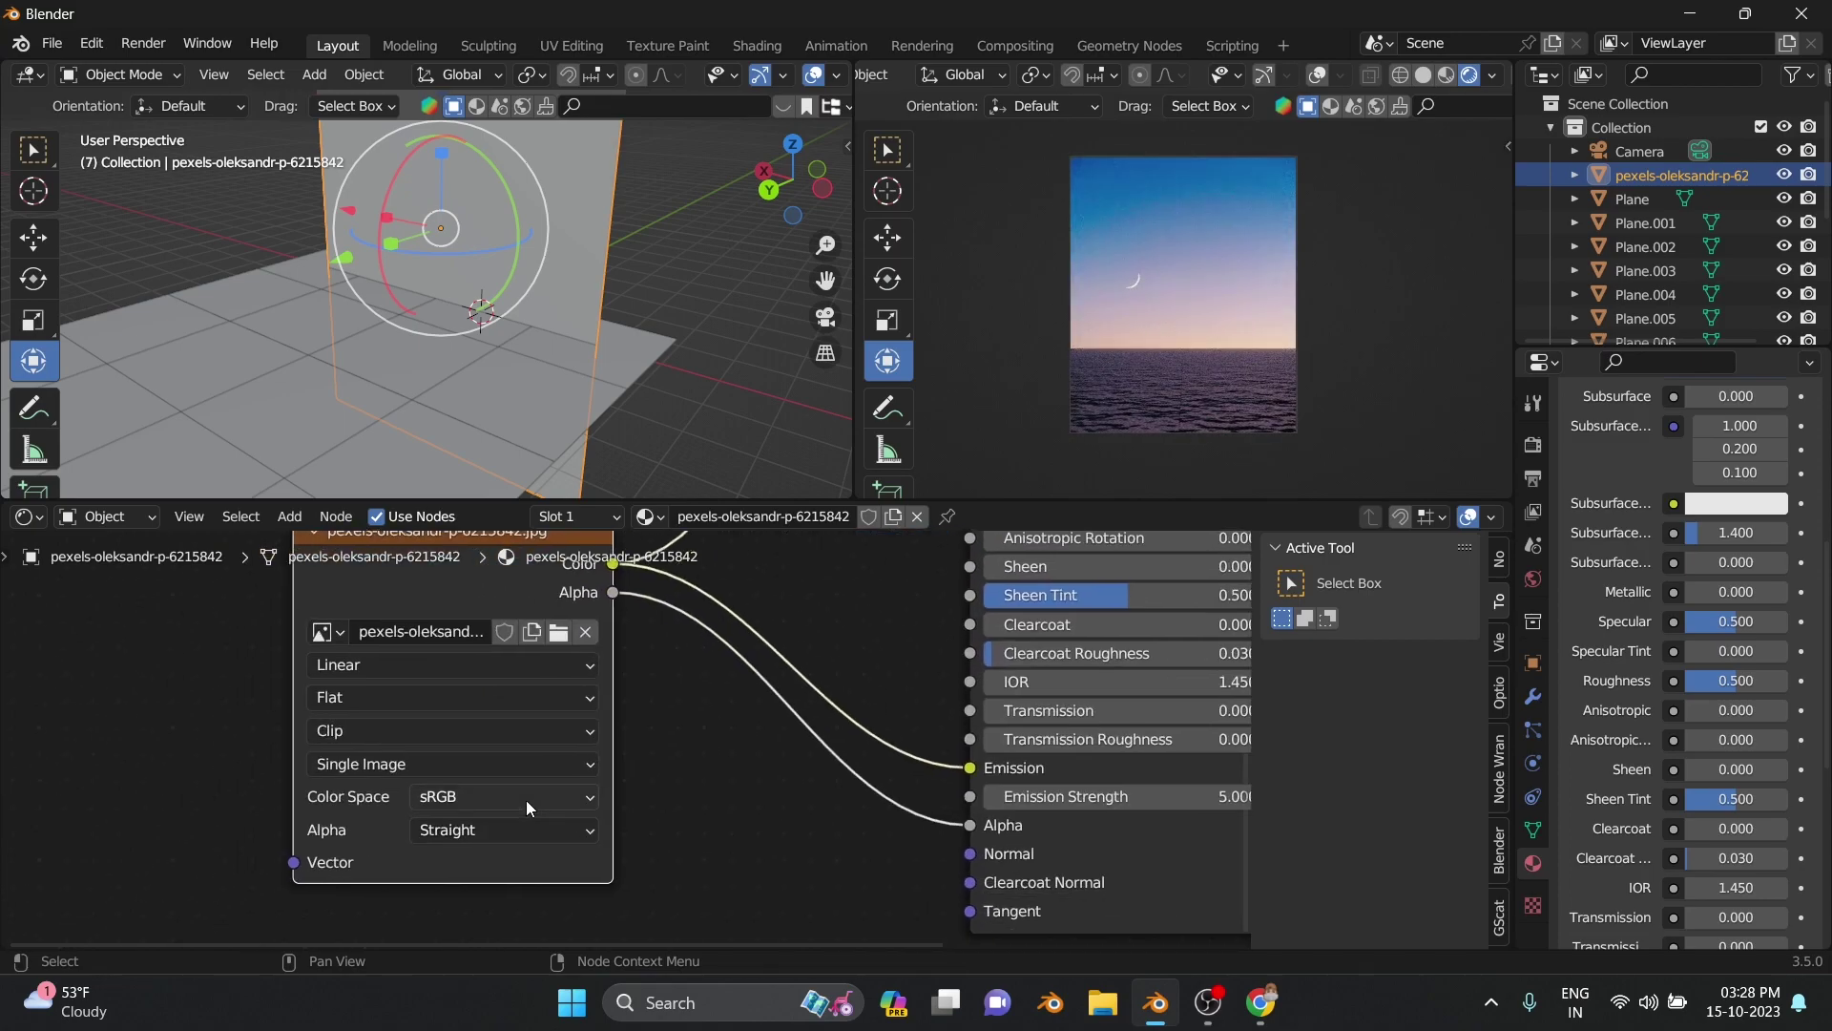
Set the image's colour space to Filmic Log
left_click(525, 800)
left_click(517, 798)
left_click(496, 740)
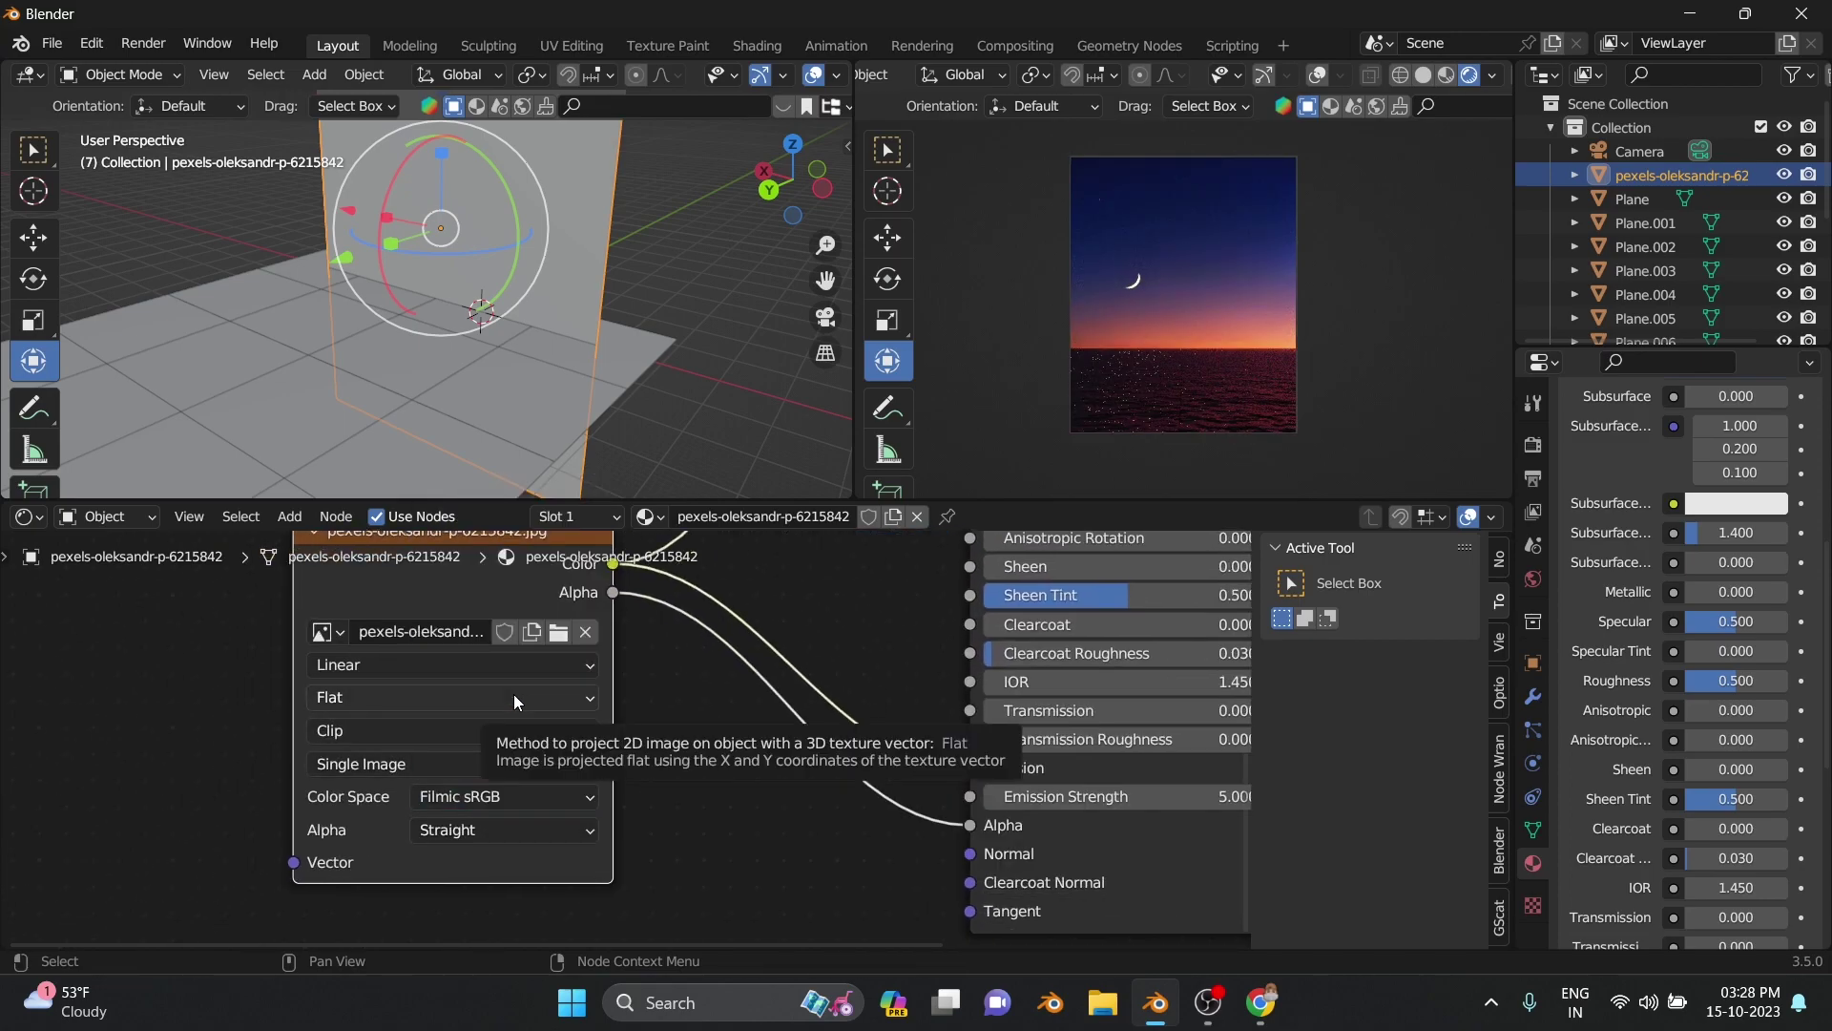
left_click(508, 789)
left_click(502, 783)
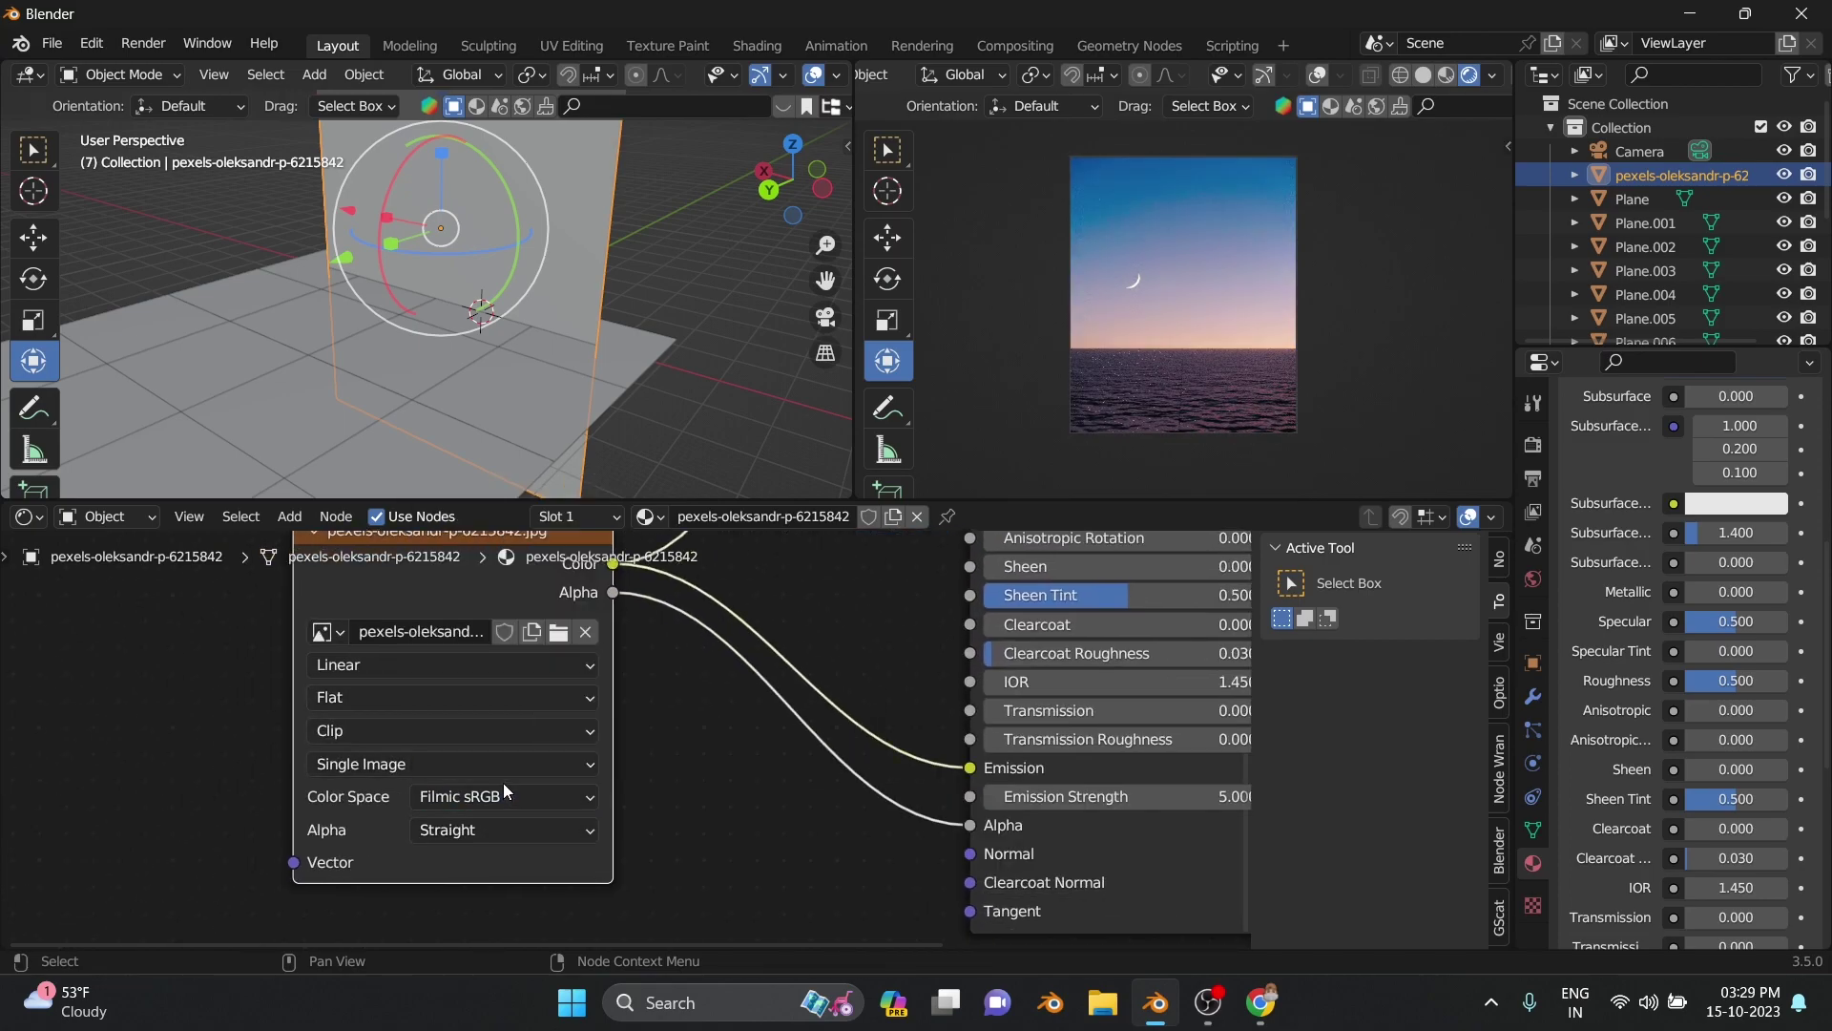
left_click(490, 804)
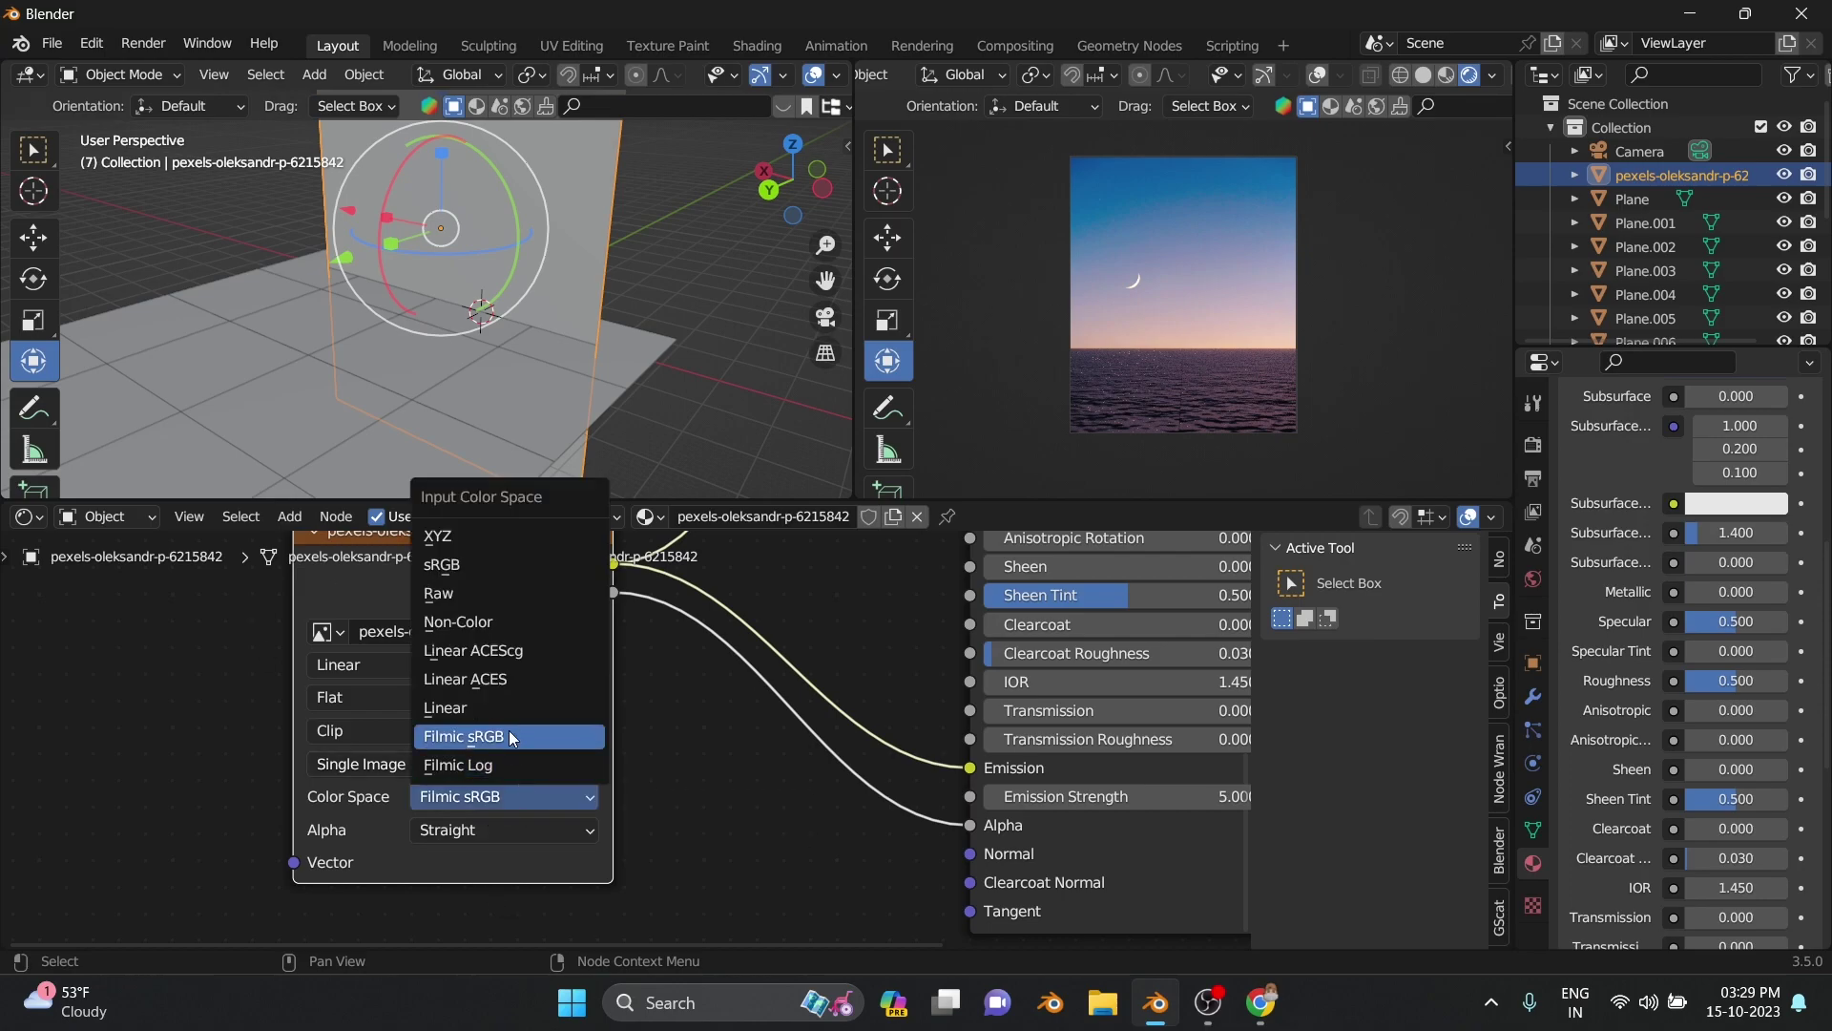
left_click(489, 765)
left_click(497, 796)
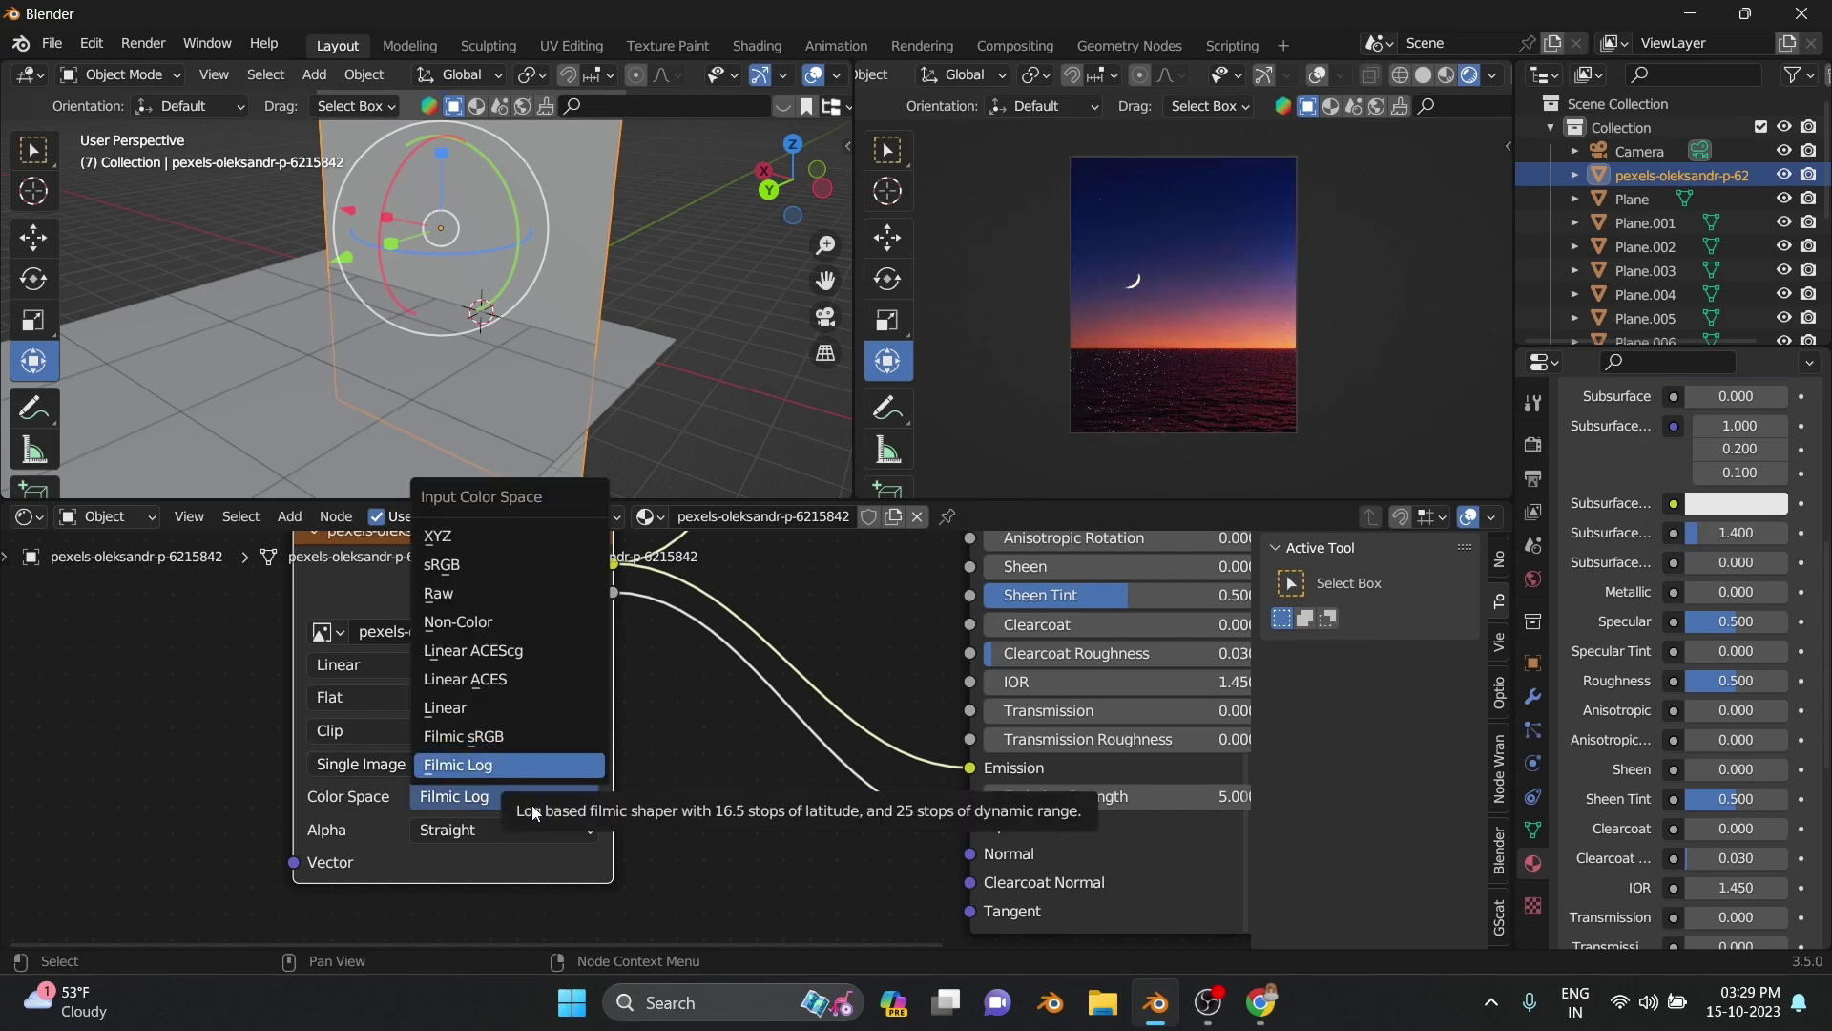
left_click(496, 765)
Set the Emission Strength to 15 and scale the image plane to about 117
left_click(1138, 796)
type("15")
key("Return")
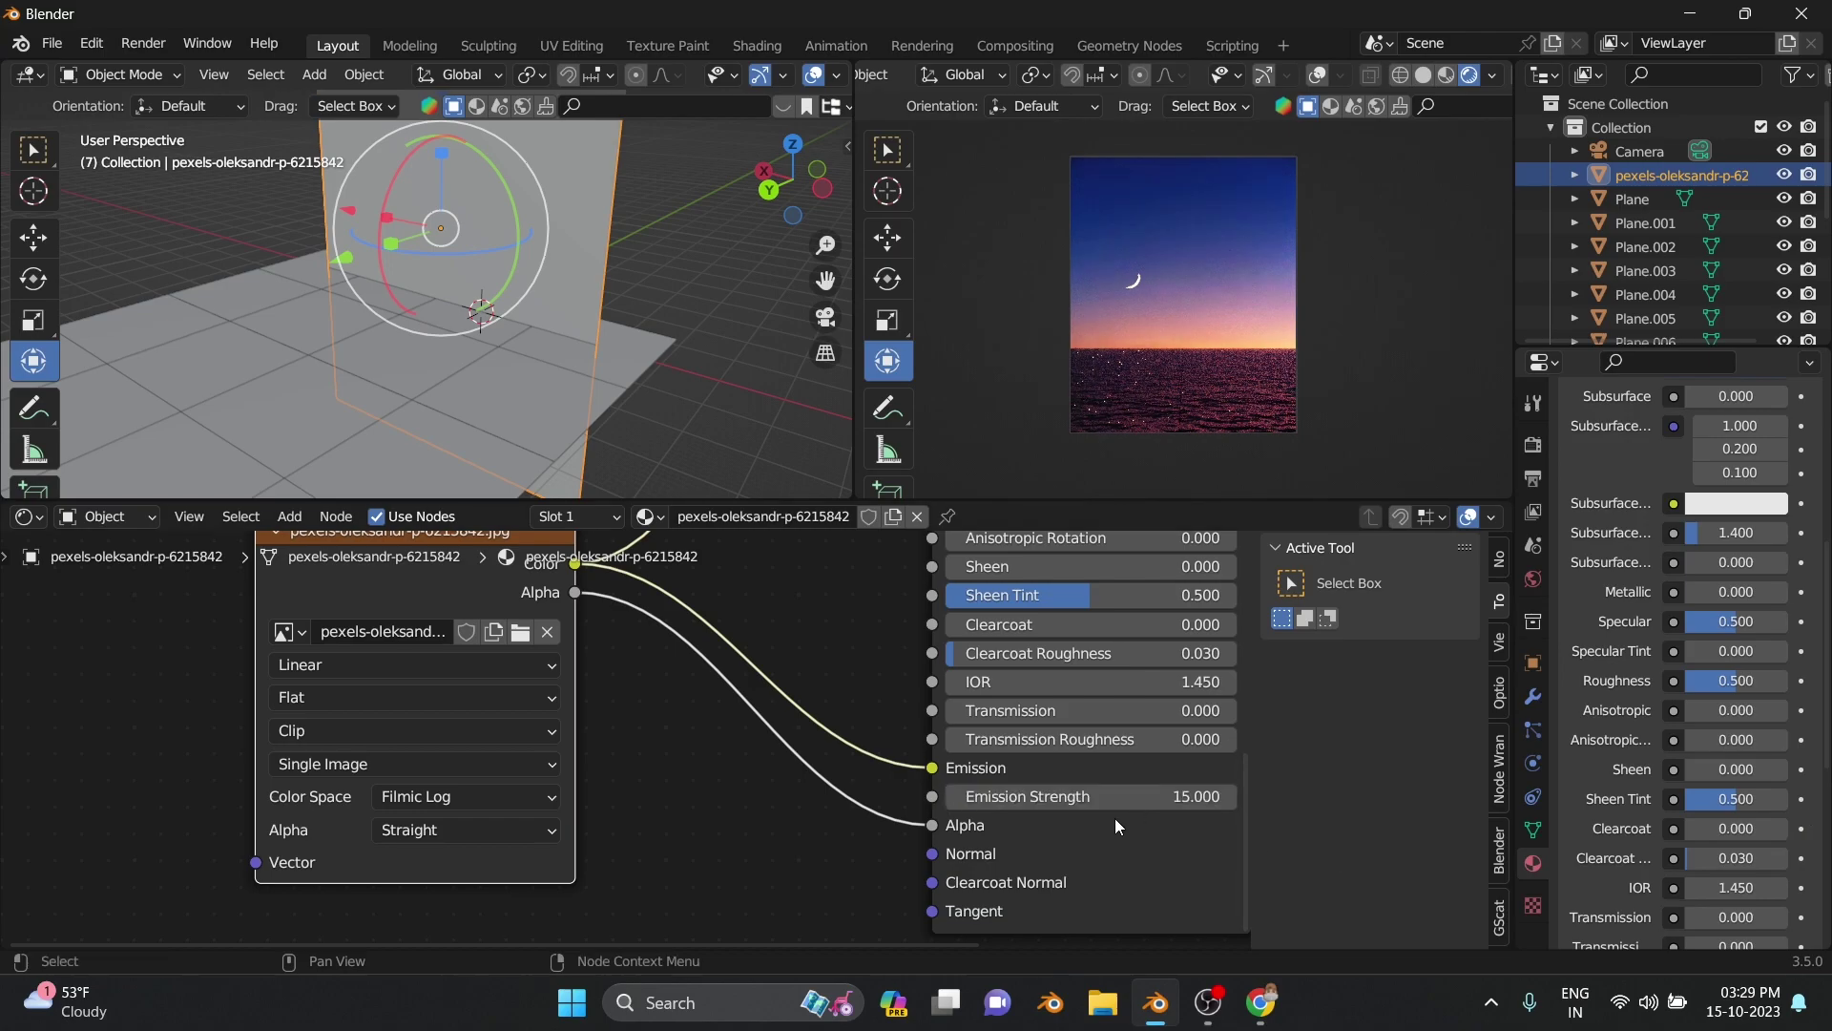
left_click_drag(535, 503, 534, 883)
key("s")
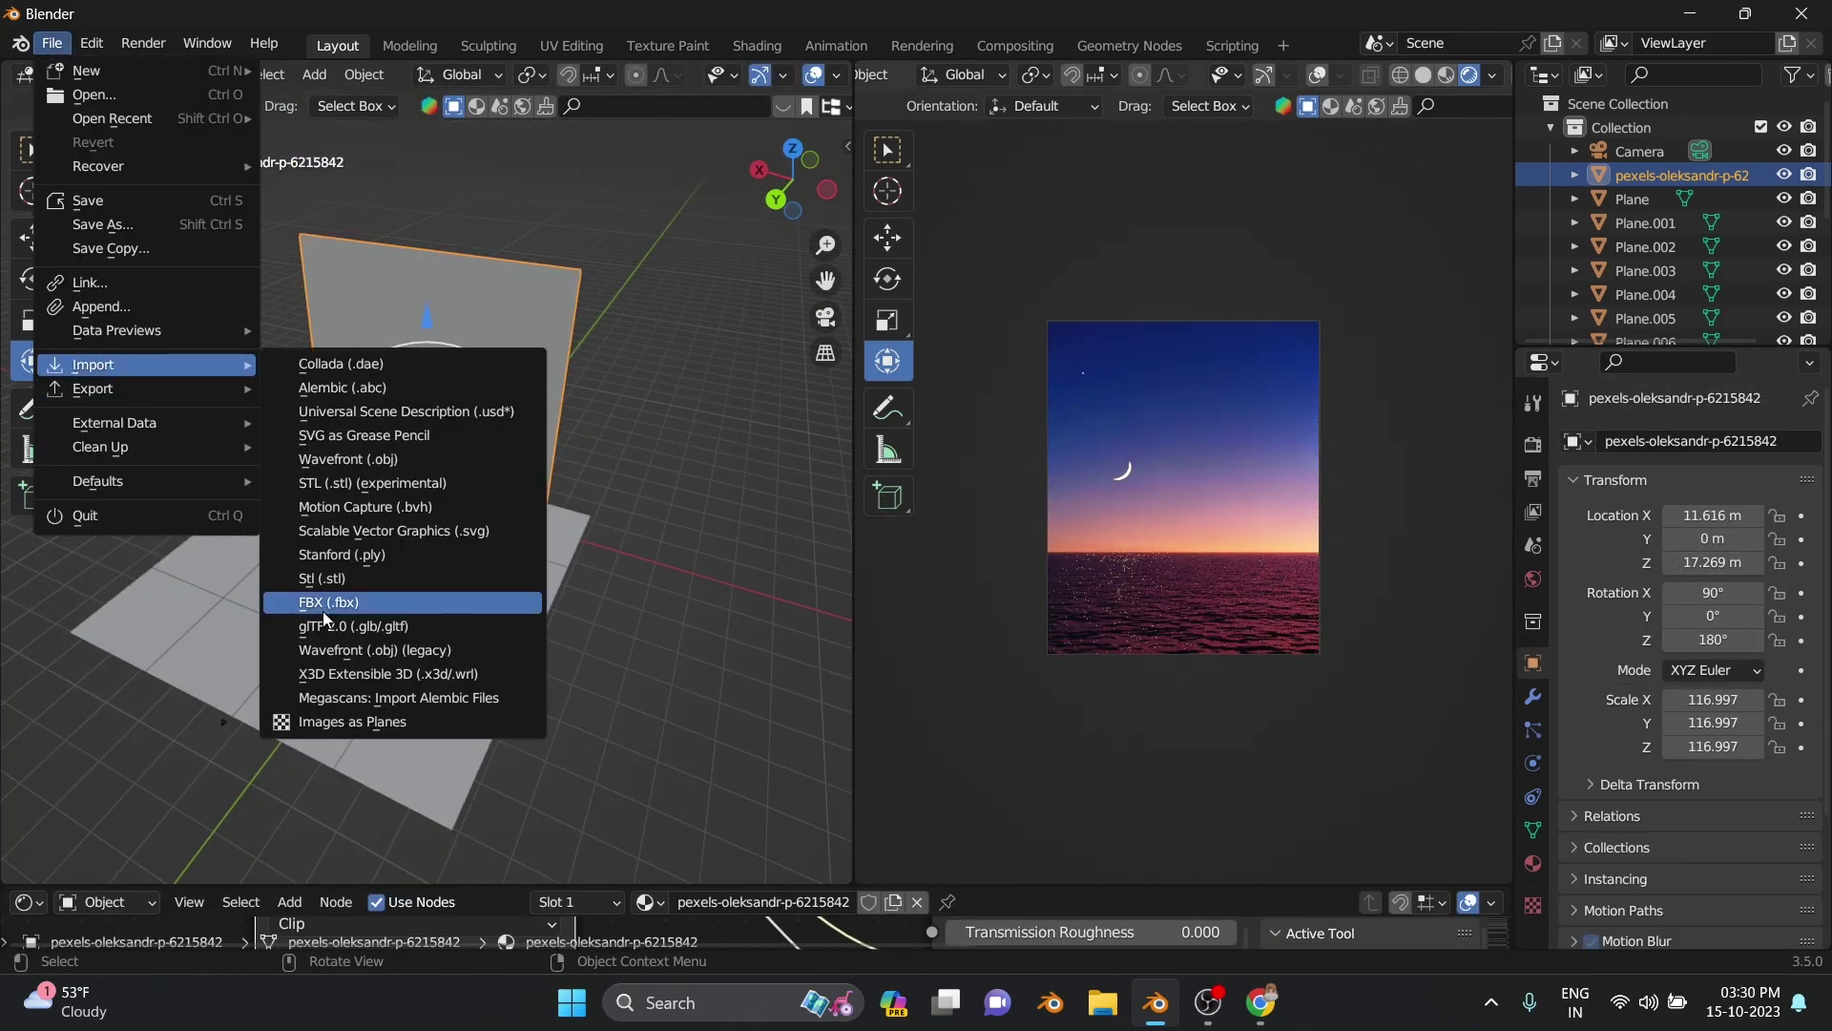
Move the imported Sketchfab_model figure and briefly play its animation
key("g")
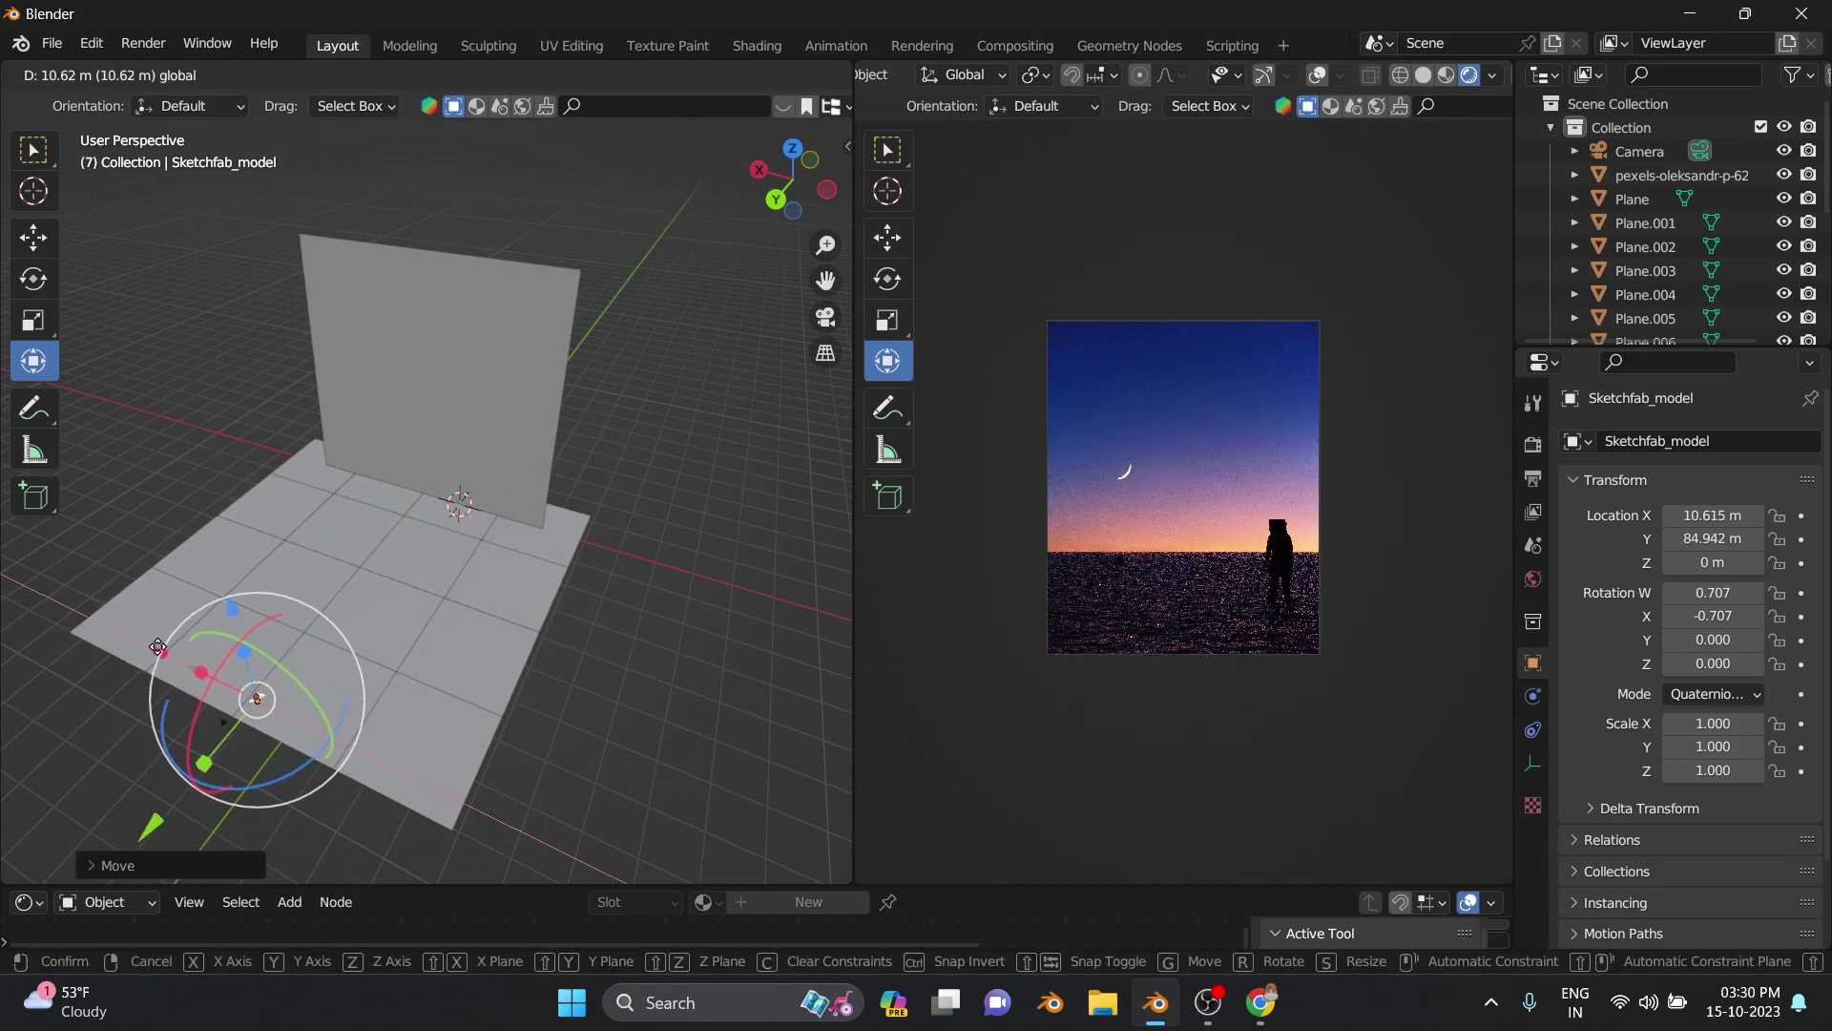
left_click(150, 644)
key("space")
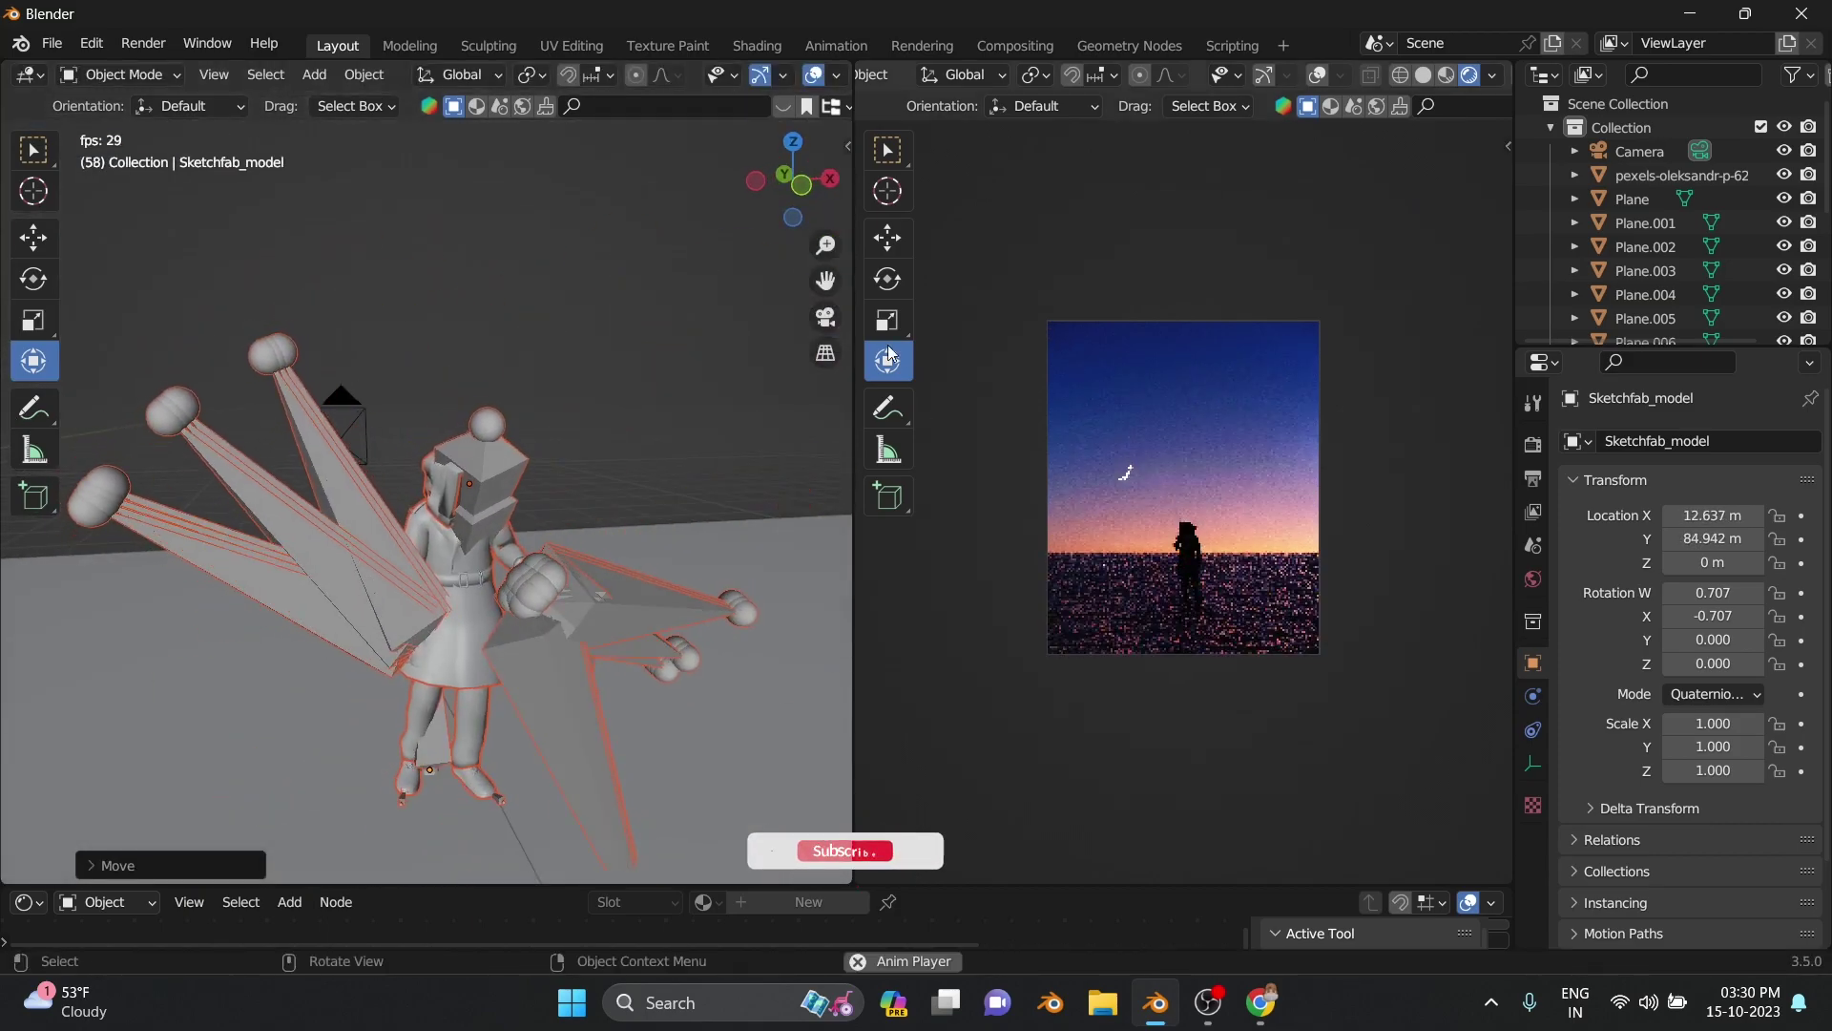
key("space")
Turn the bottom area into an enlarged timeline and scrub the animation back to frame 0
left_click_drag(987, 886, 459, 637)
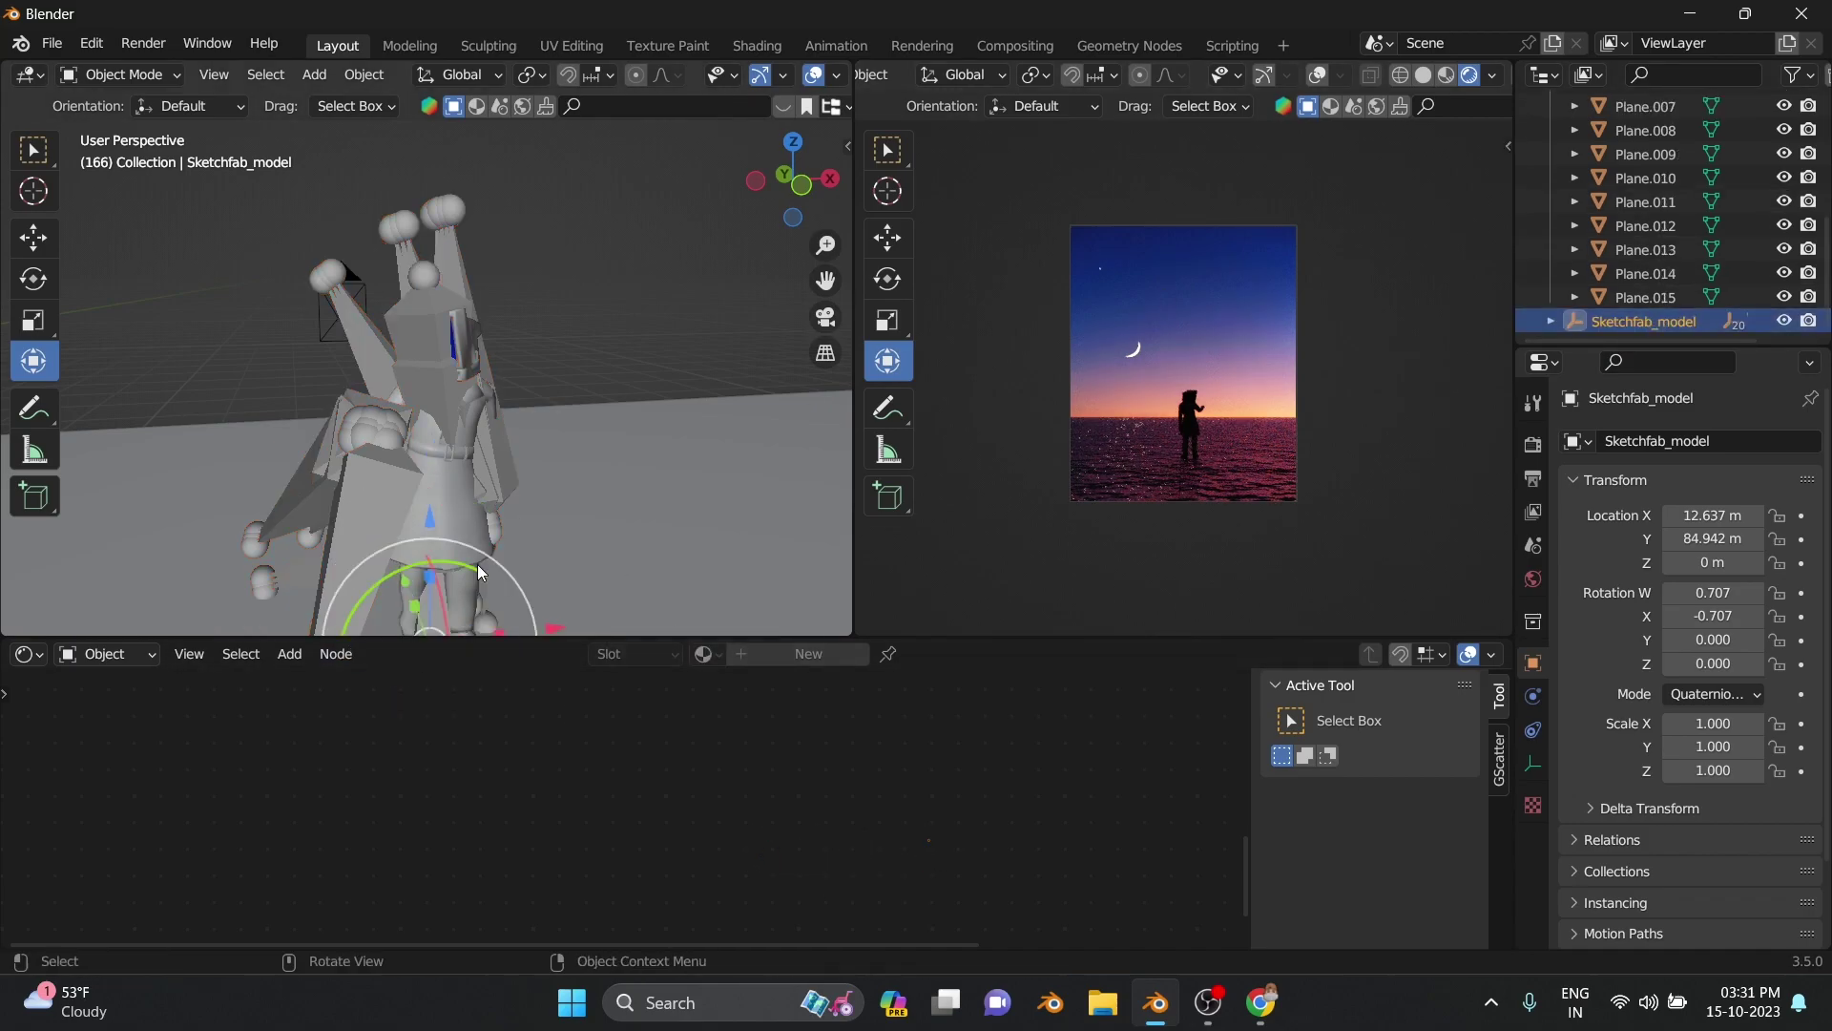
left_click(26, 653)
left_click(341, 754)
mouse_move(984, 683)
left_mouse_down()
mouse_move(1454, 722)
mouse_move(50, 683)
left_mouse_up()
left_click_drag(1084, 637, 1084, 921)
Move the figure along Y, scale it to 1.224 and rotate it upright in the ocean
middle_click_drag(591, 548, 382, 591)
key("g")
key("y")
left_click(256, 615)
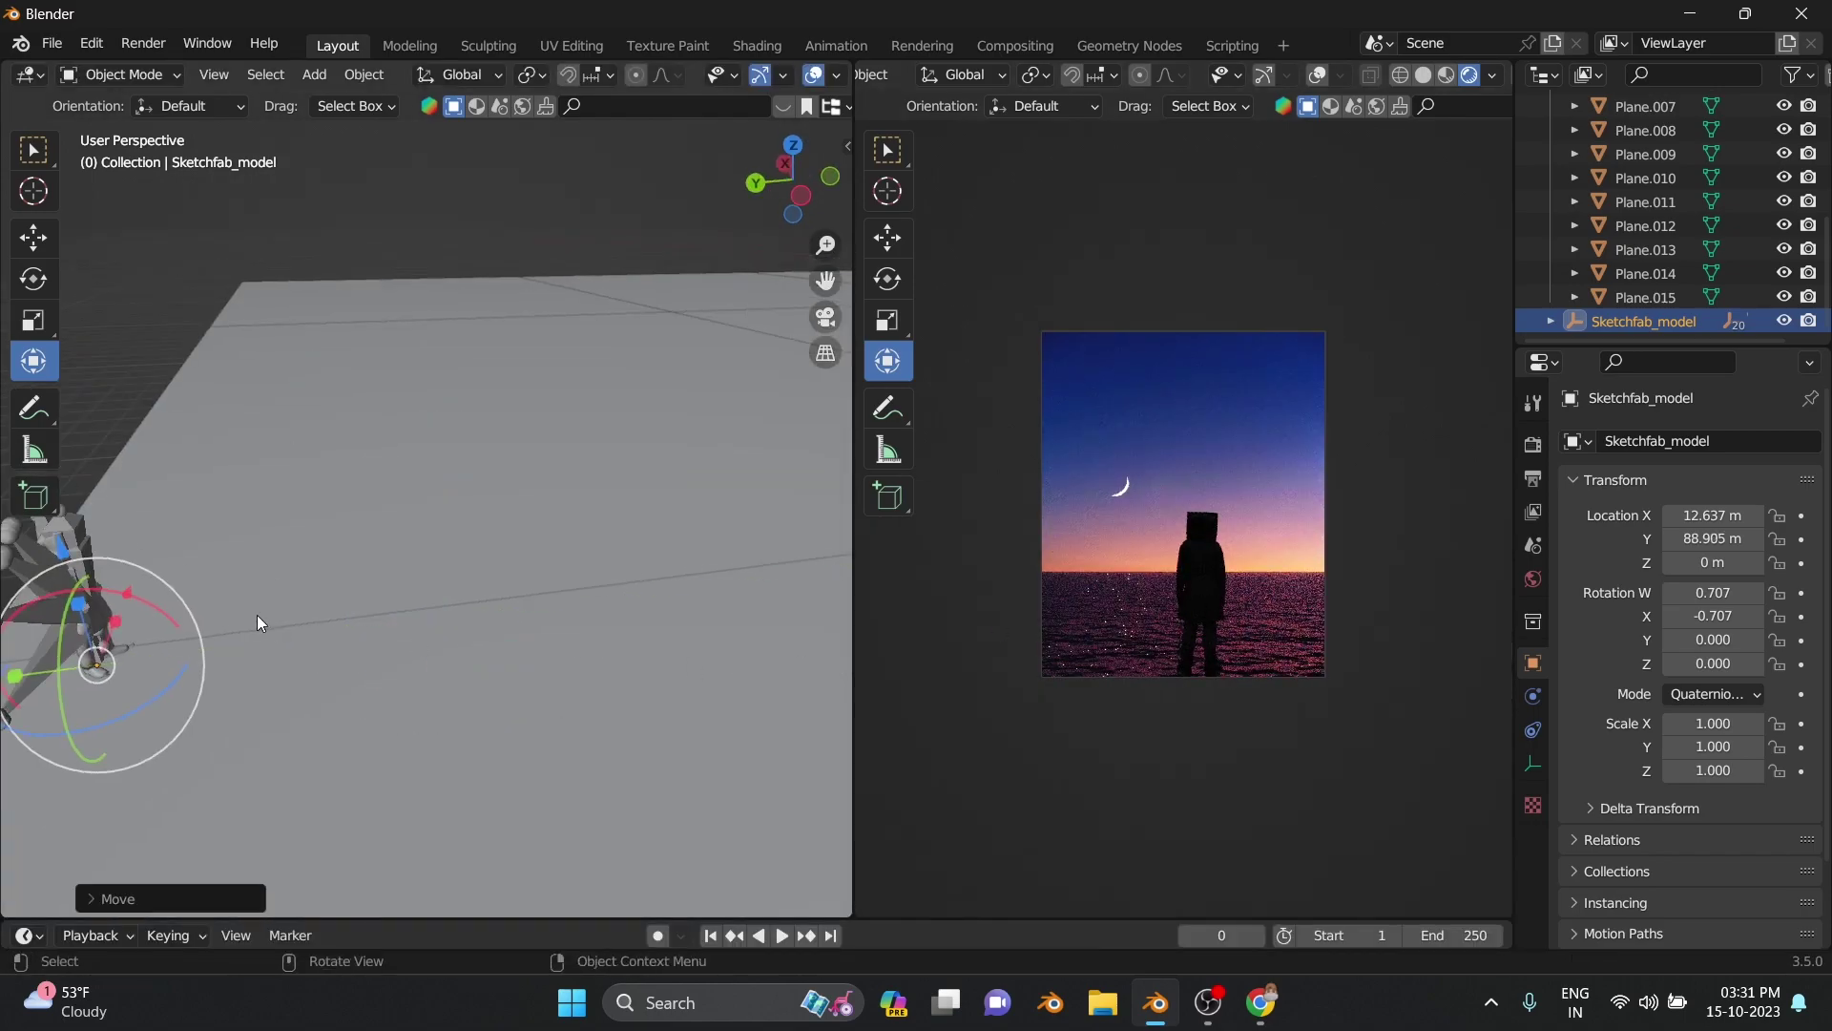
middle_click_drag(256, 615, 372, 573)
key("s")
left_click(410, 582)
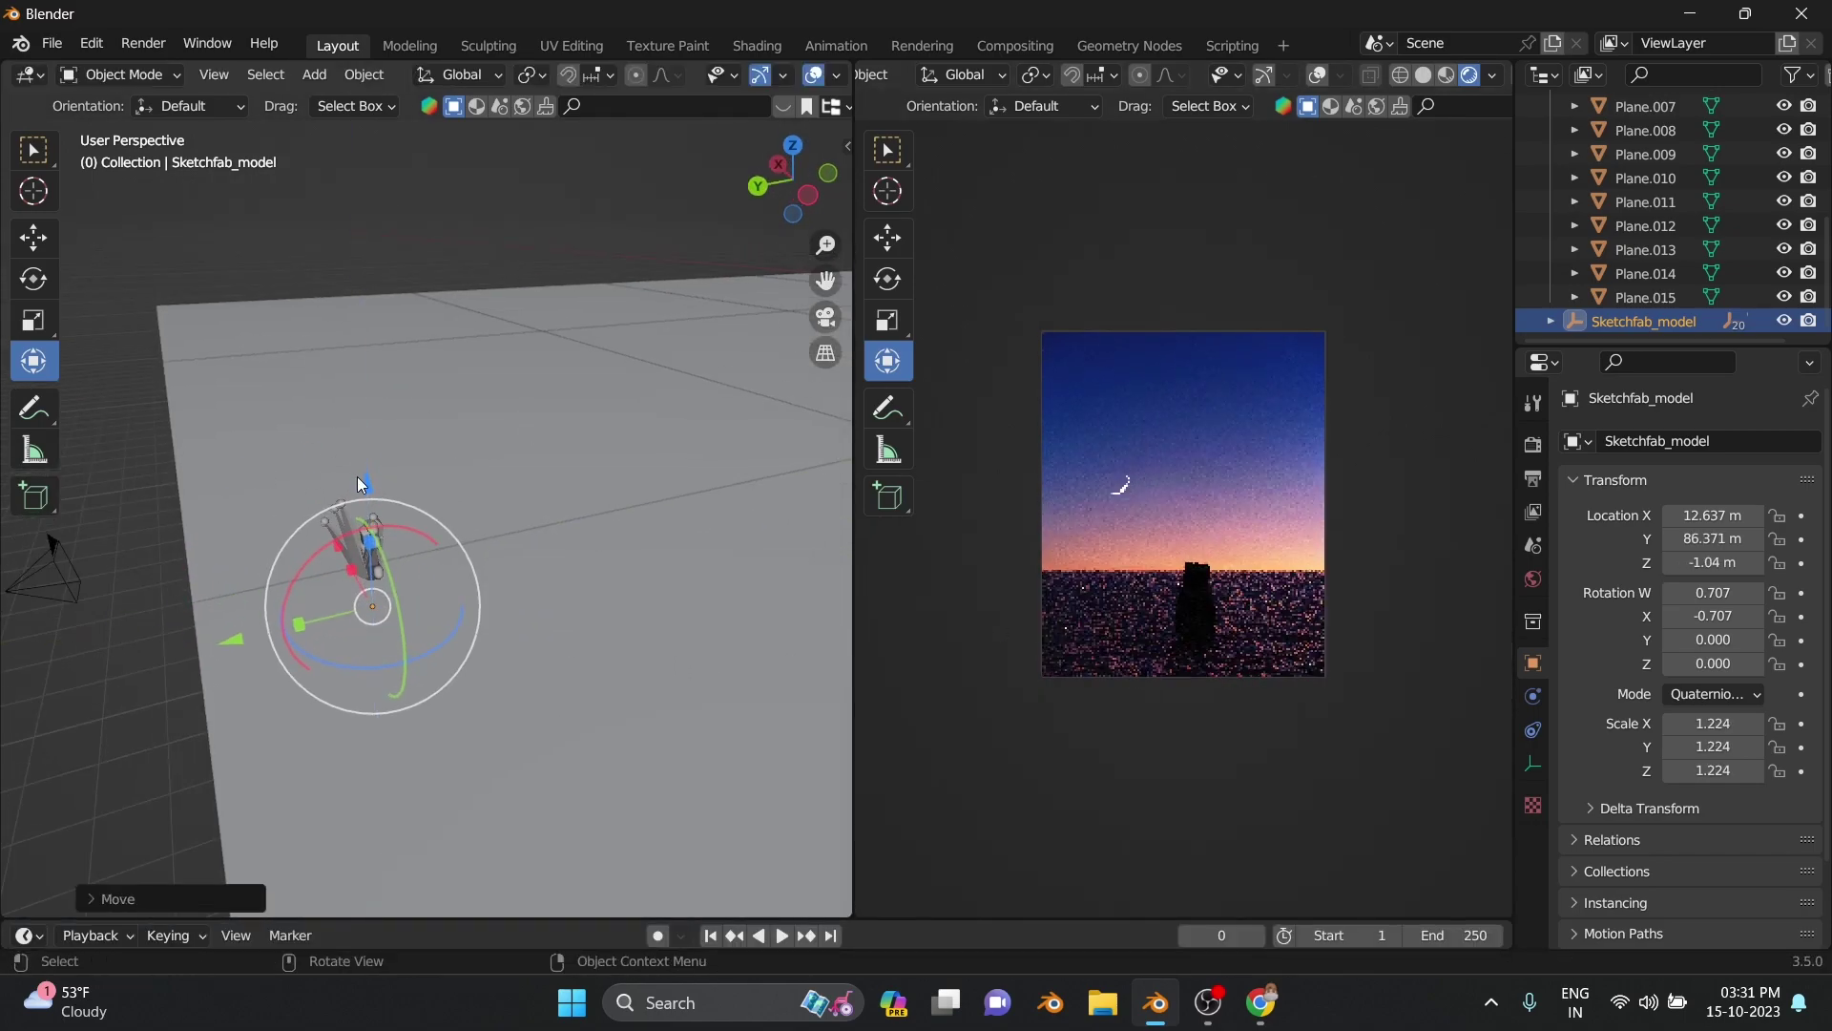
key("r")
left_click(458, 601)
Scrub and play the figure's animation to preview its motion
left_click_drag(1084, 921, 1084, 811)
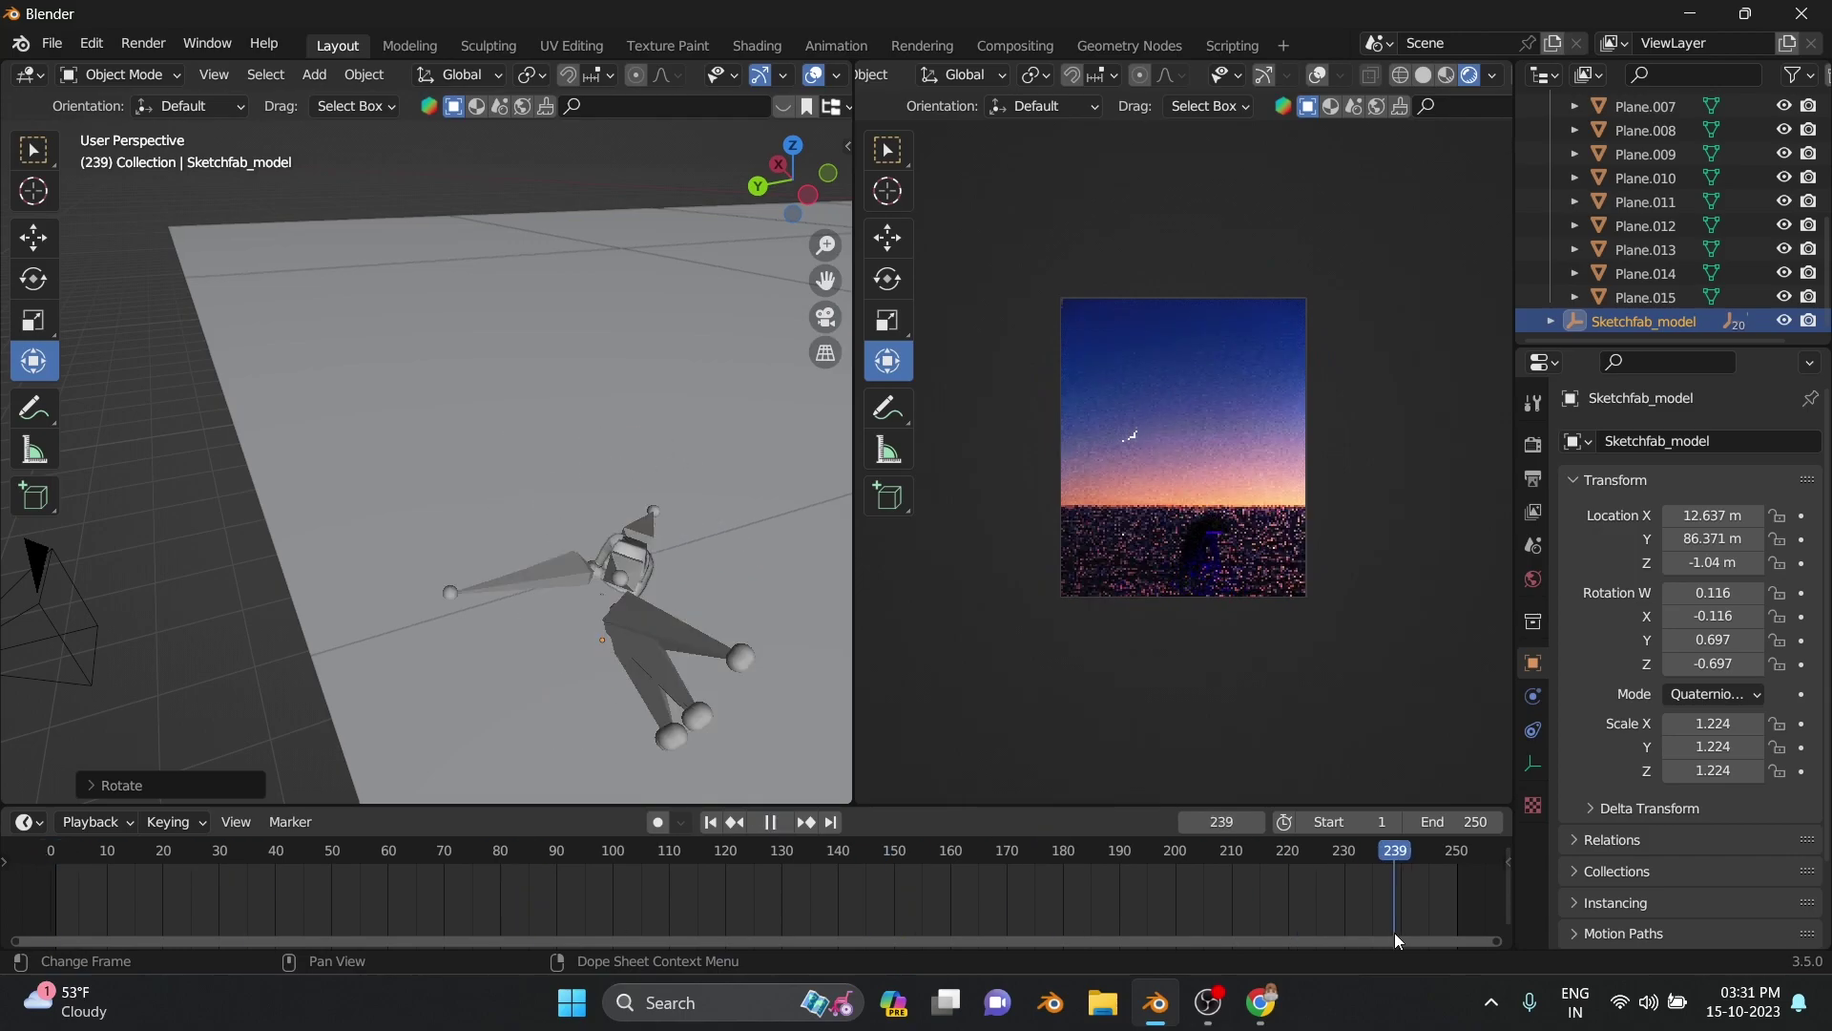
left_click_drag(1395, 932, 1016, 917)
scroll(616, 472, "up", 5)
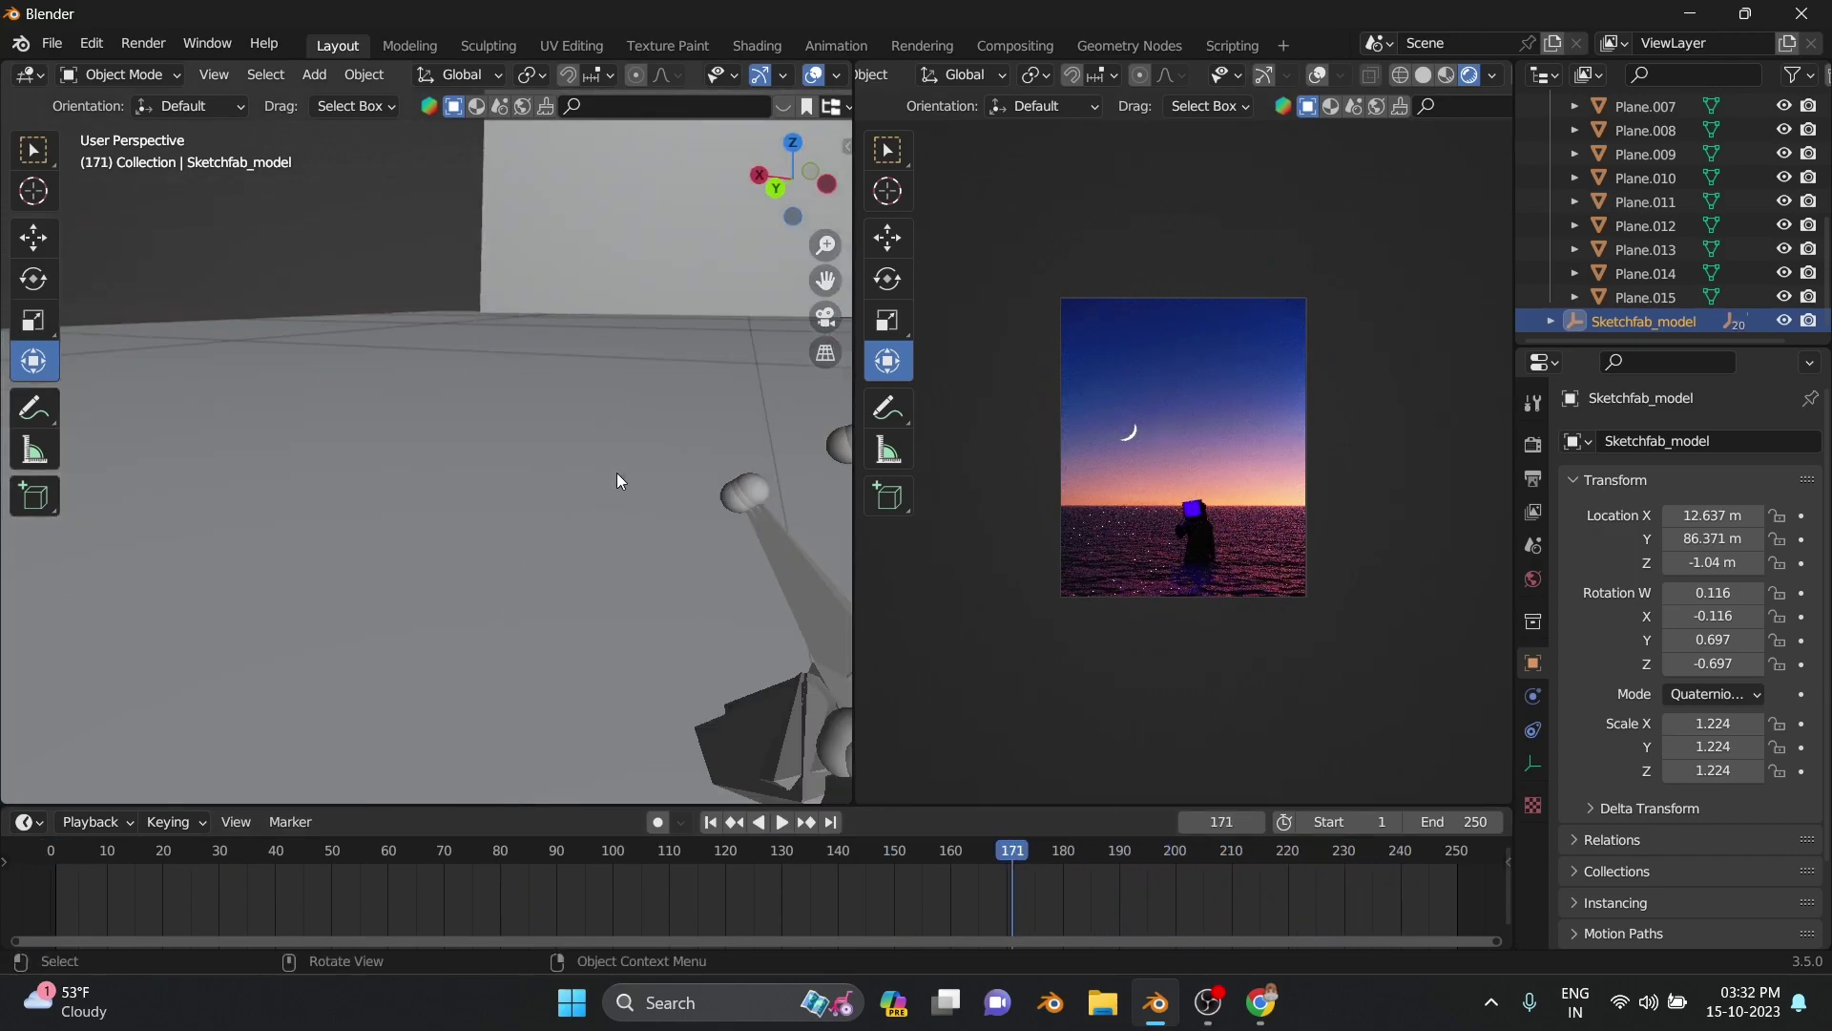
scroll(955, 621, "up", 4)
left_click_drag(1016, 851, 84, 851)
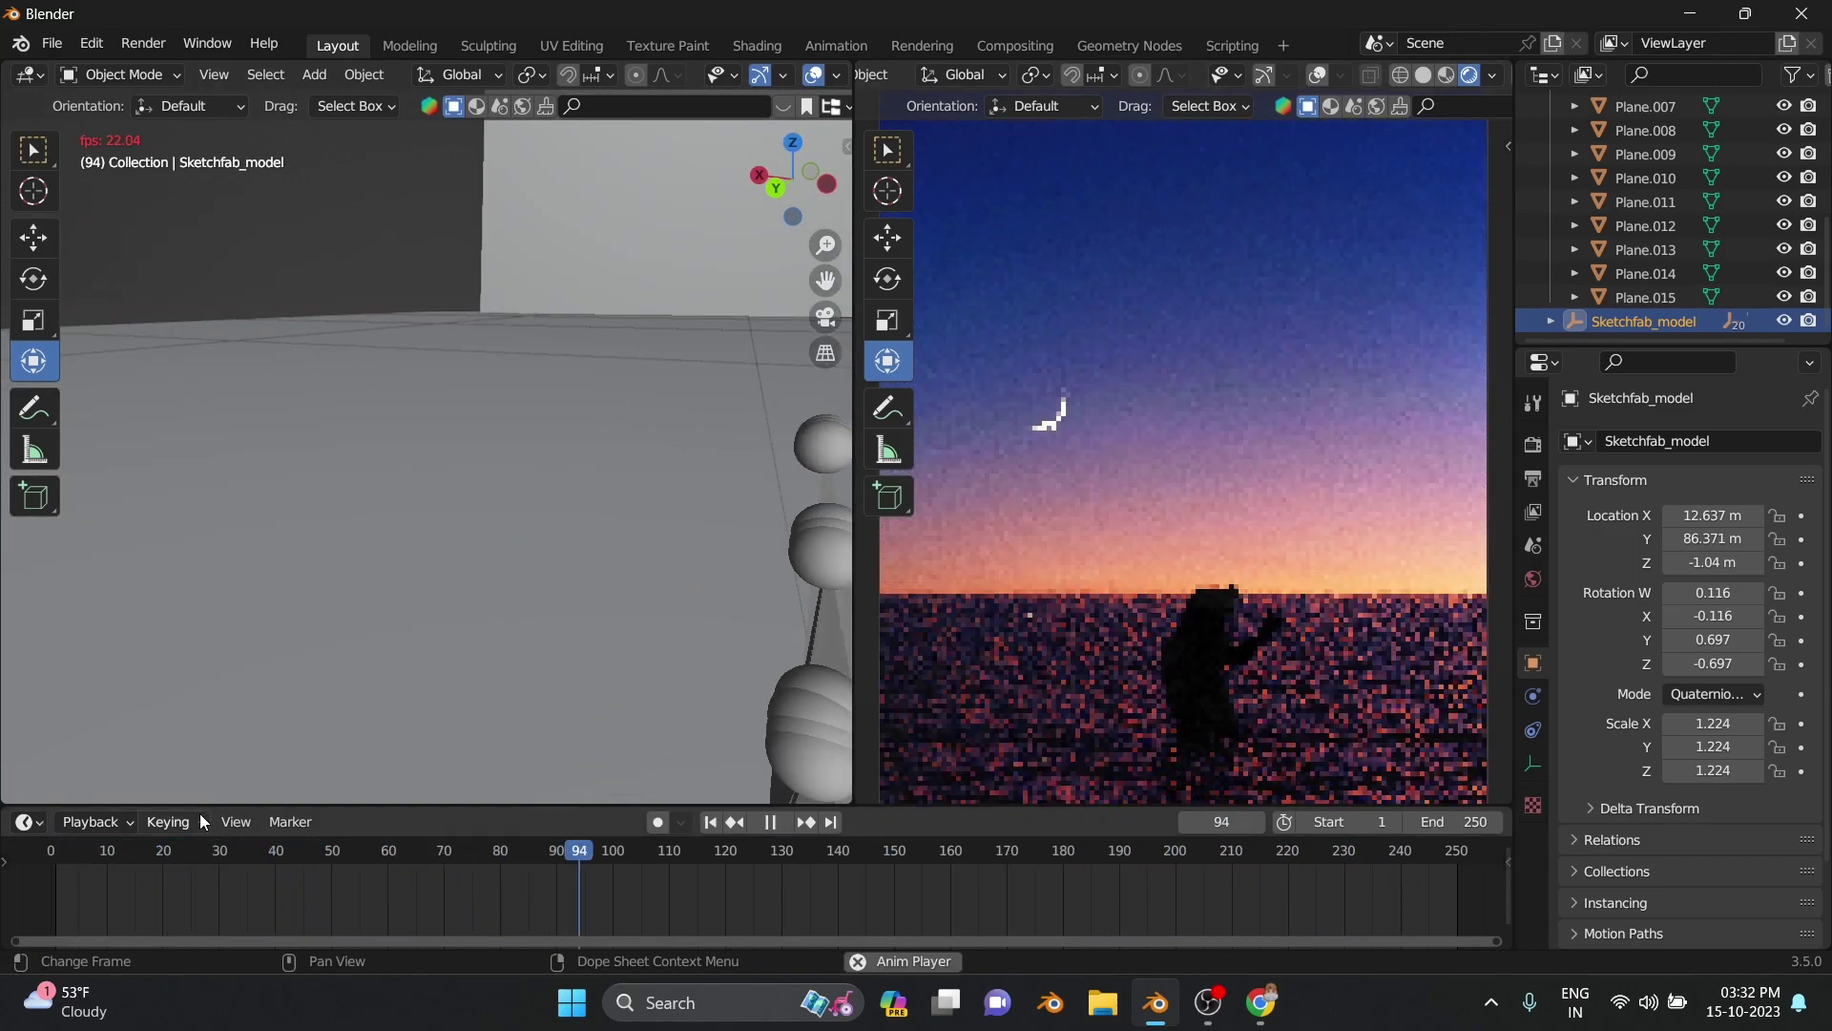
key("space")
scroll(351, 615, "up", 3)
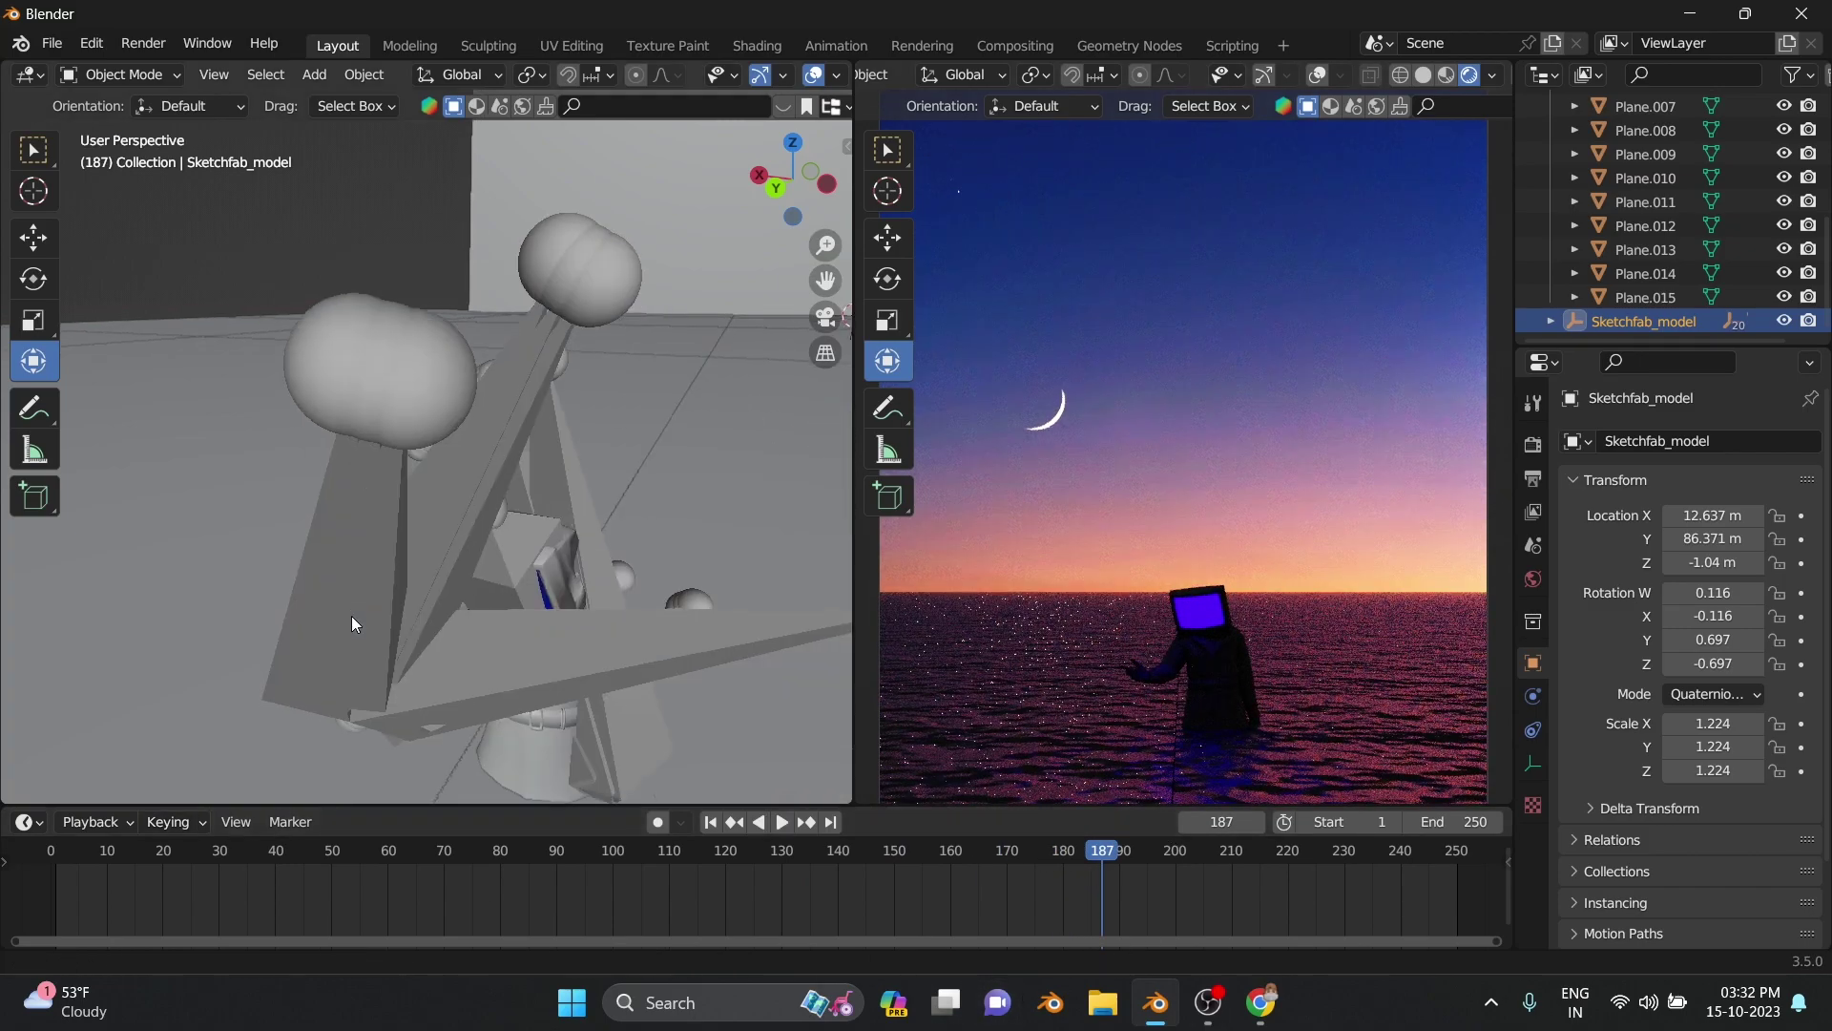
scroll(557, 644, "up", 3)
scroll(484, 655, "up", 2)
Select the screen mesh_2 and insert a keyframe at frame 319
left_click(483, 655)
key("space")
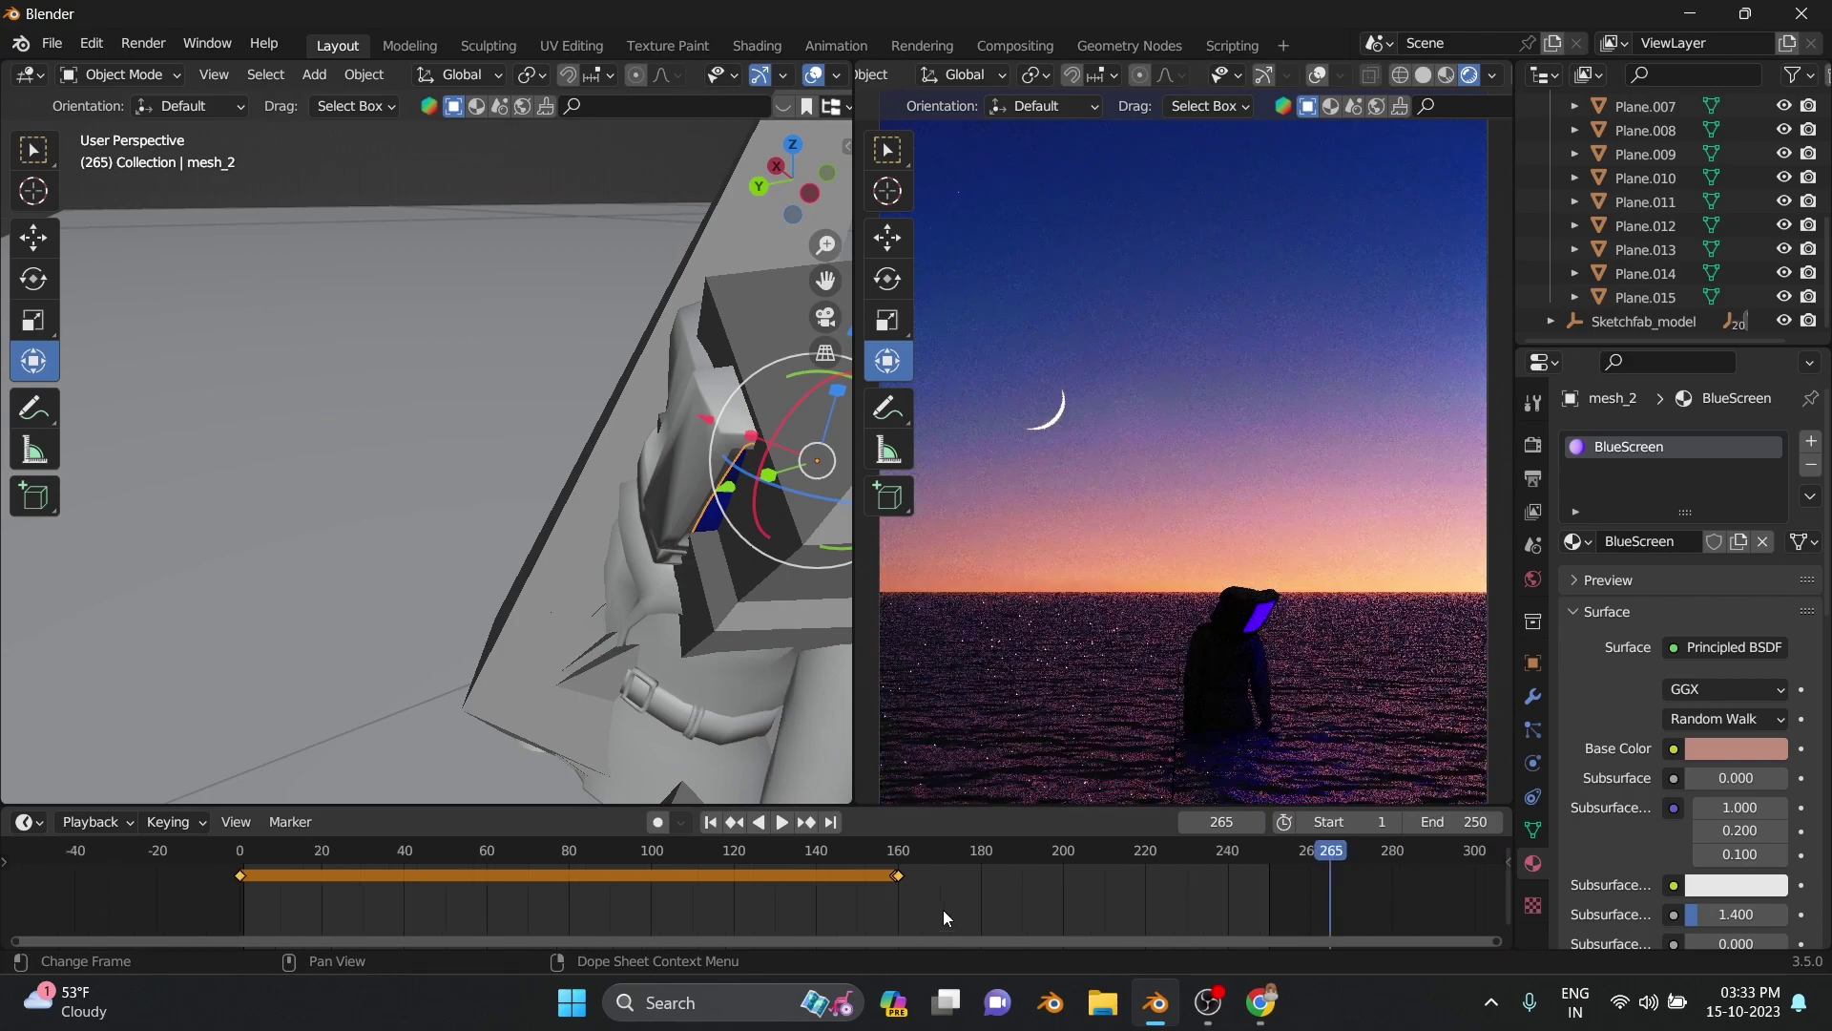
scroll(943, 909, "down", 3)
left_click_drag(1101, 856, 1215, 862)
key("space")
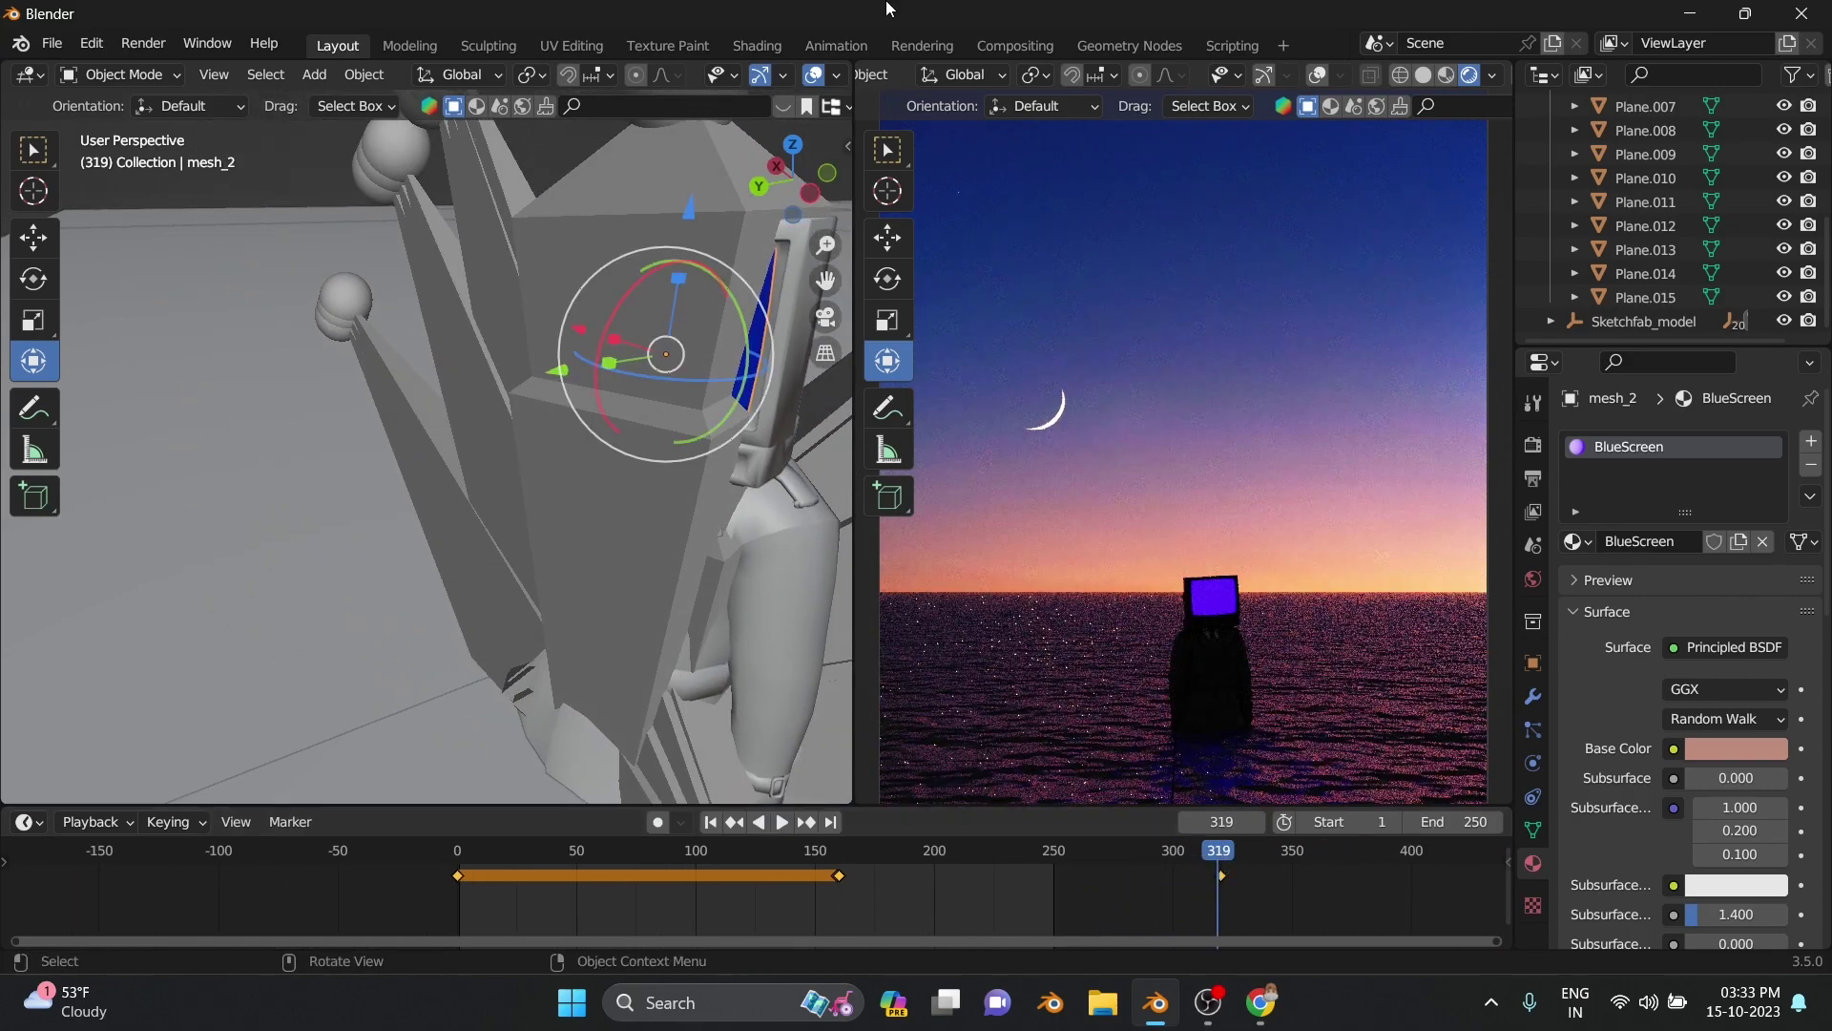
key("i")
scroll(985, 564, "down", 2)
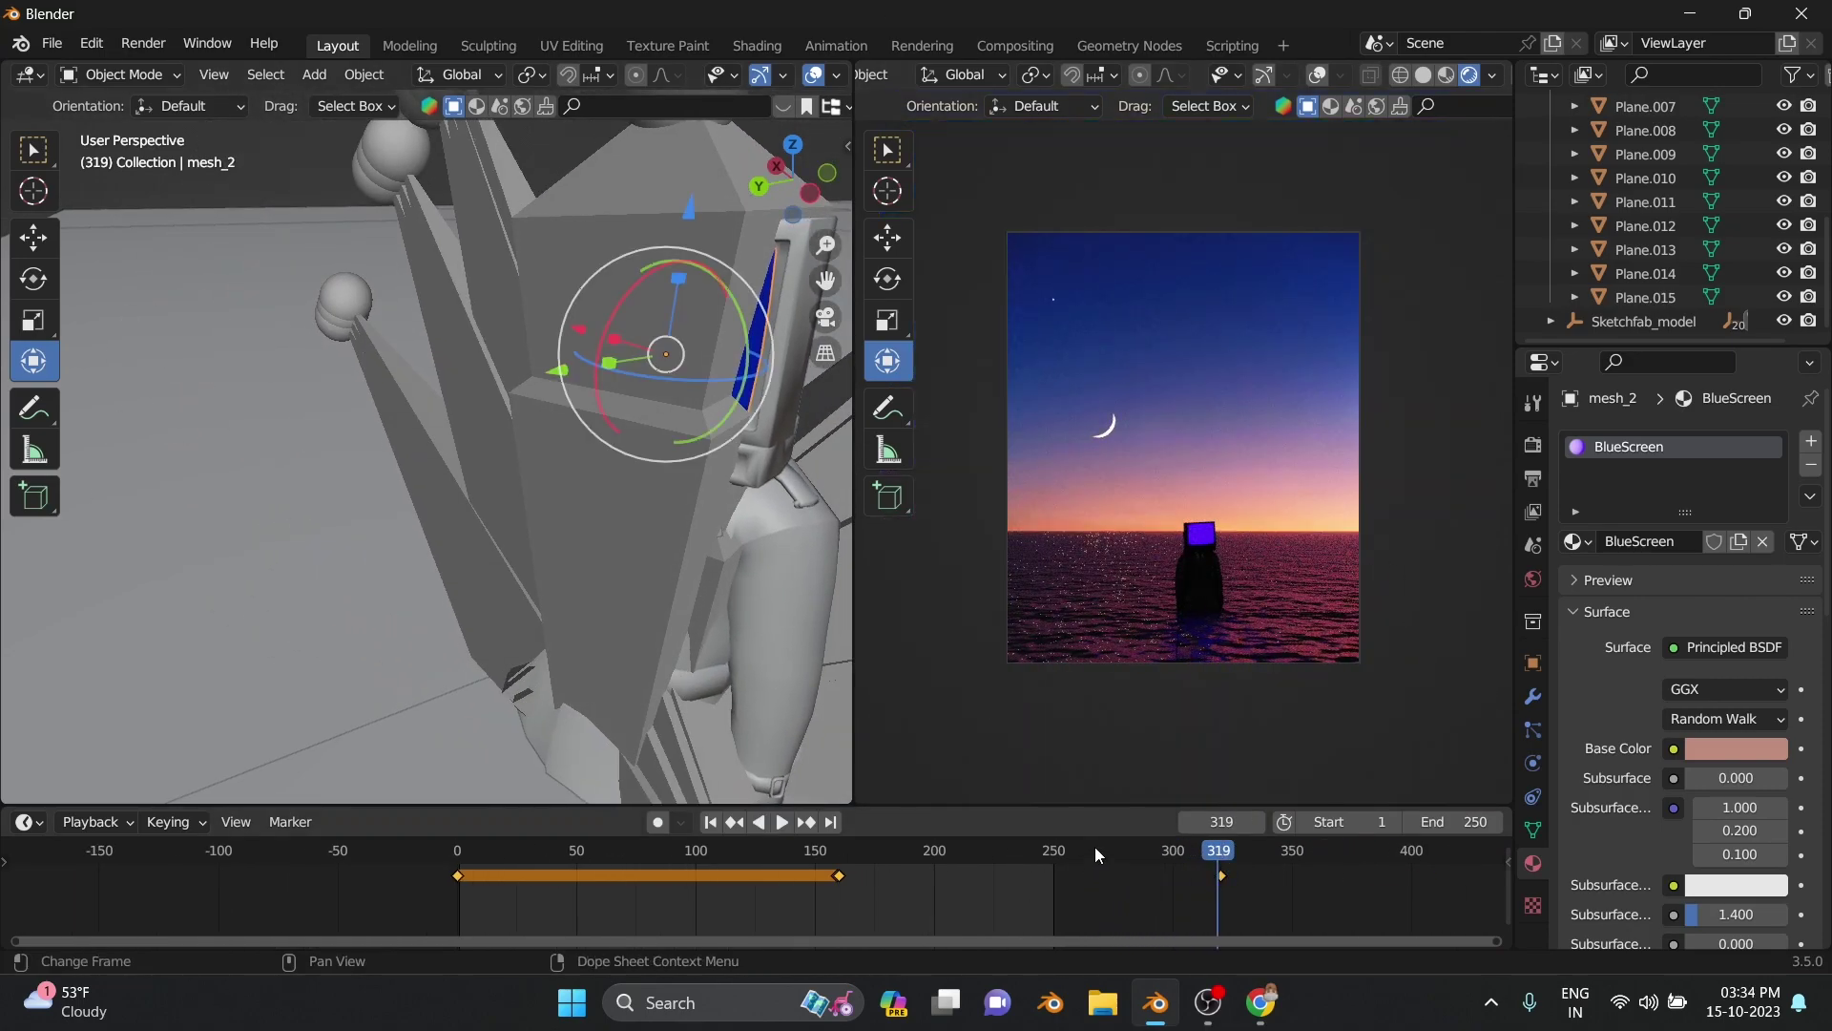
scroll(643, 497, "down", 2)
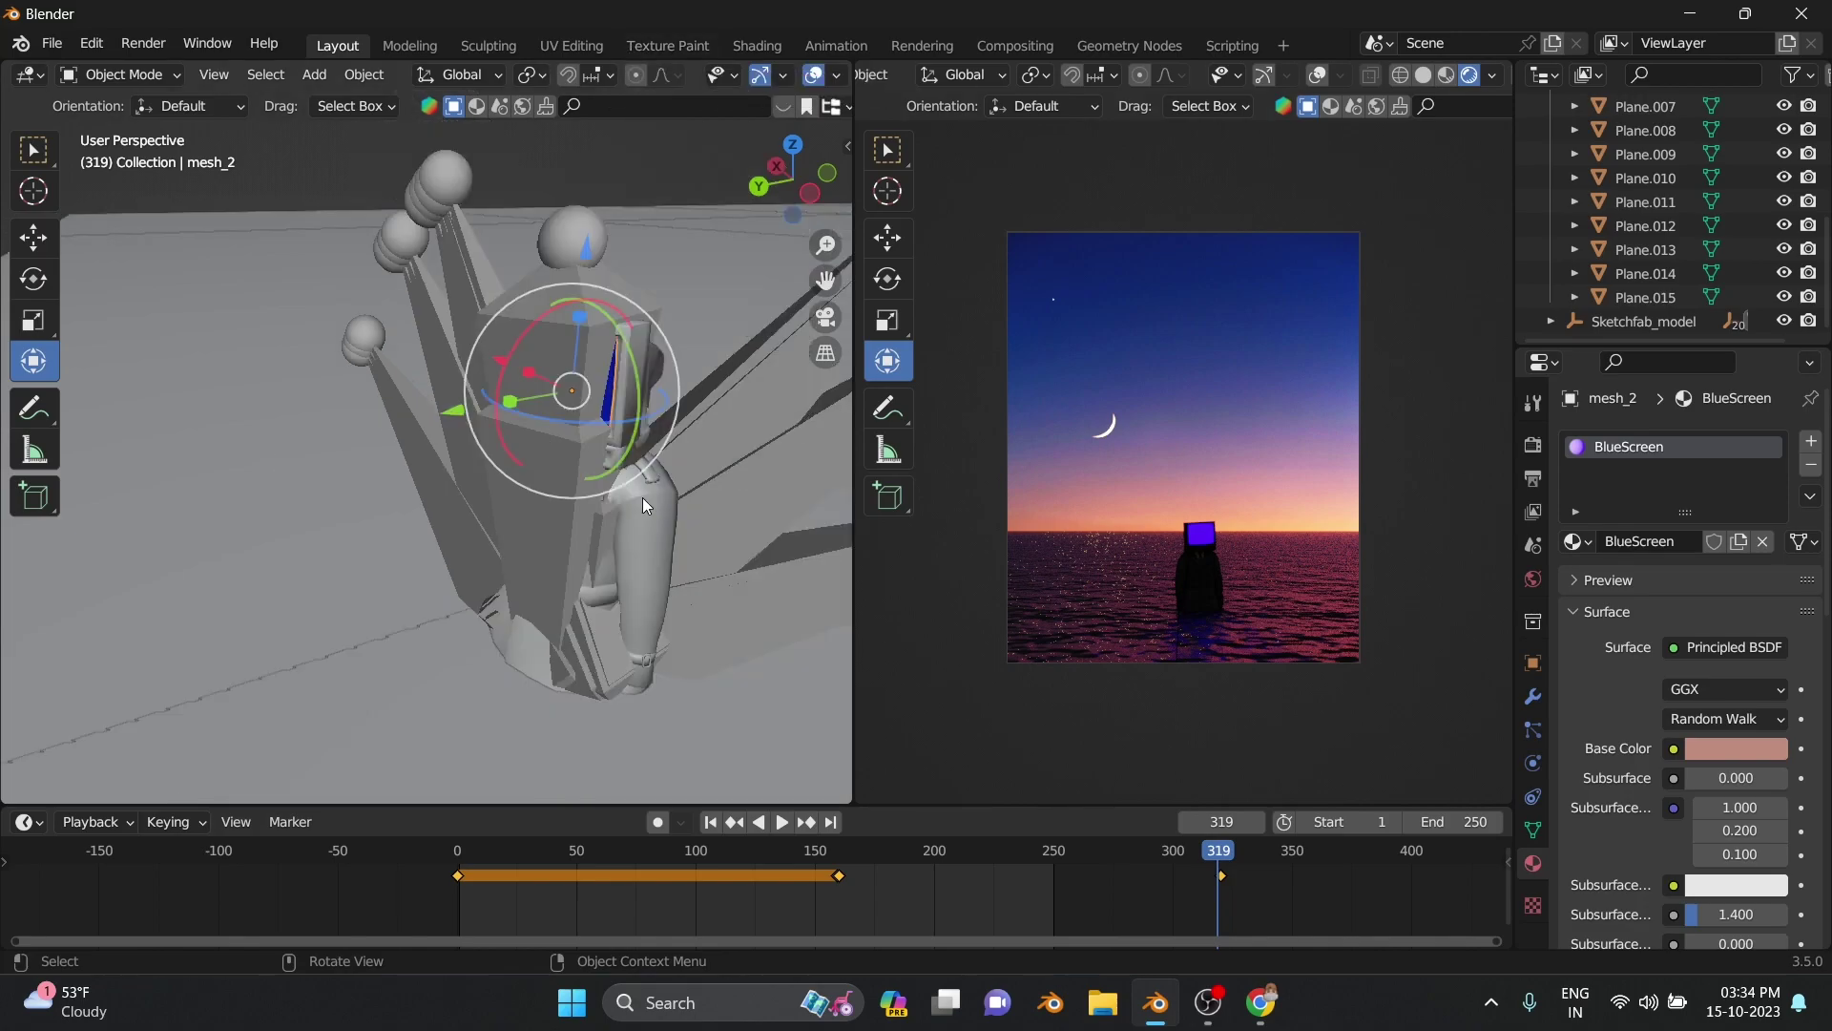
key("shift+a")
Add a cube and scale it up to fill the scene
left_click(688, 134)
key("s")
left_click(544, 553)
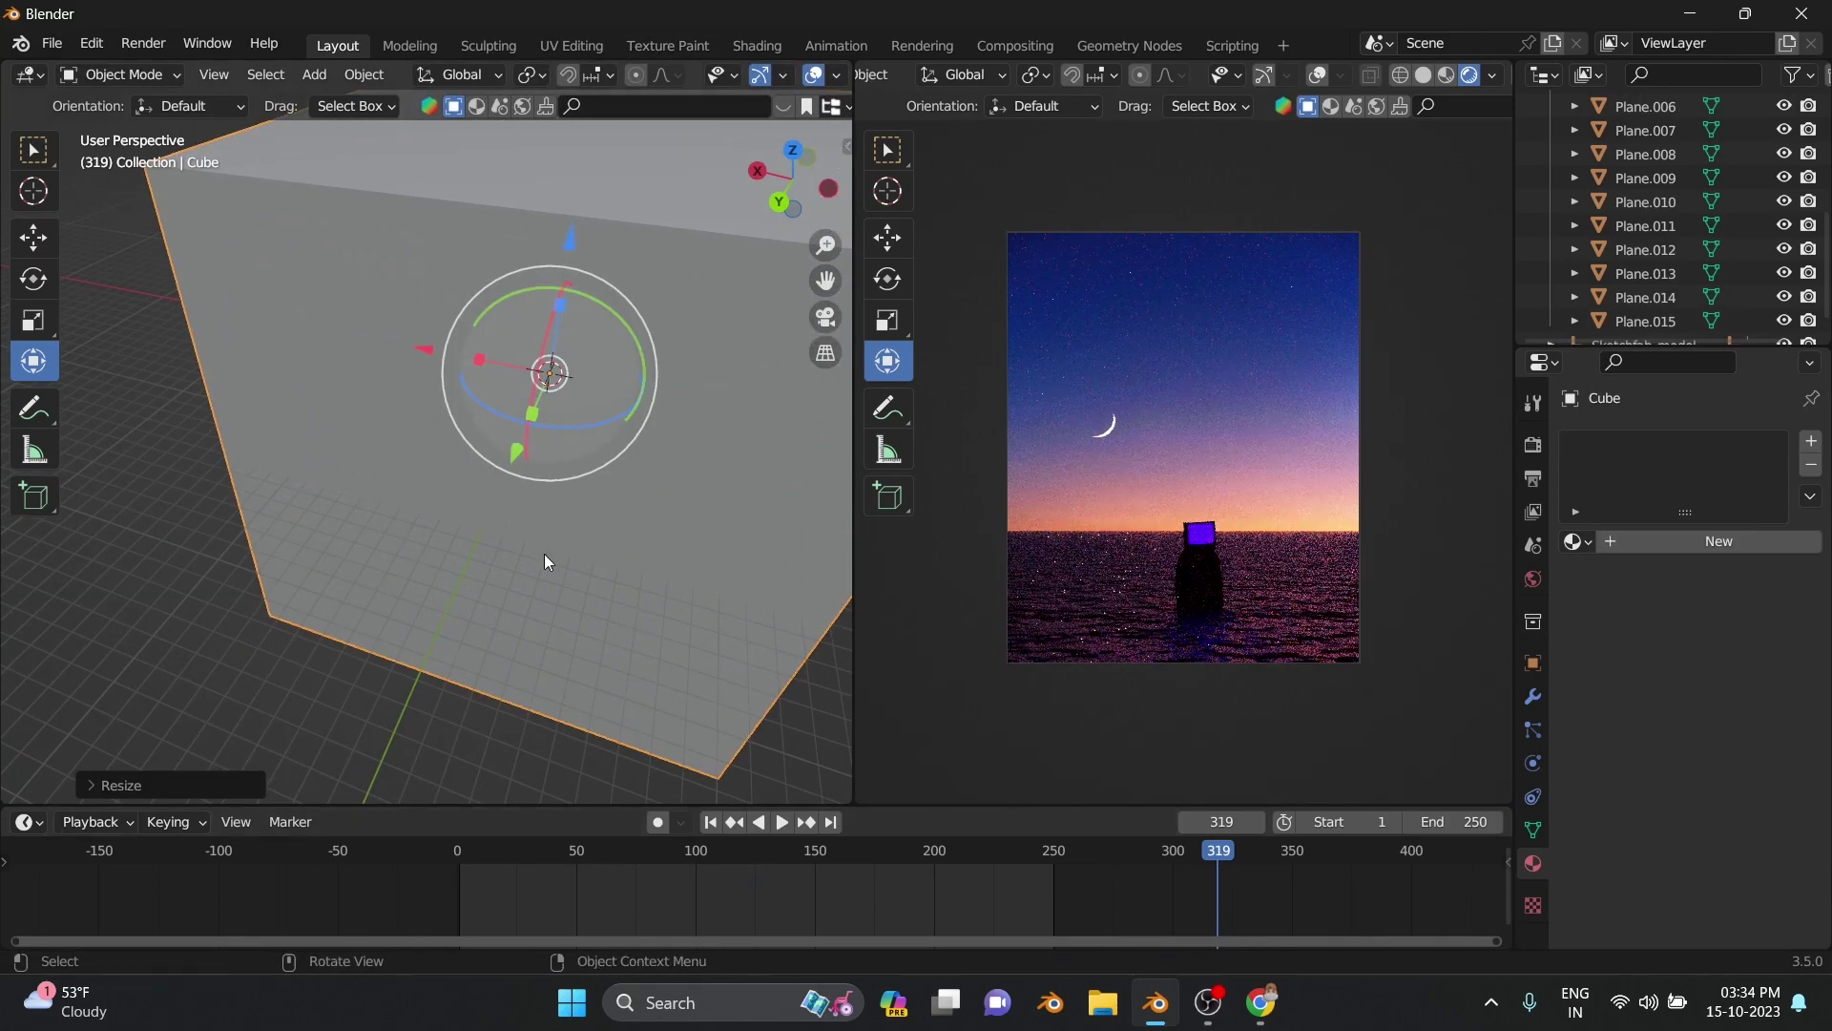
Replace the cube's Principled BSDF with a Volume Scatter node in the Shader Editor
left_click(177, 821)
key("shift+F3")
left_click_drag(929, 808, 740, 546)
scroll(741, 617, "down", 5)
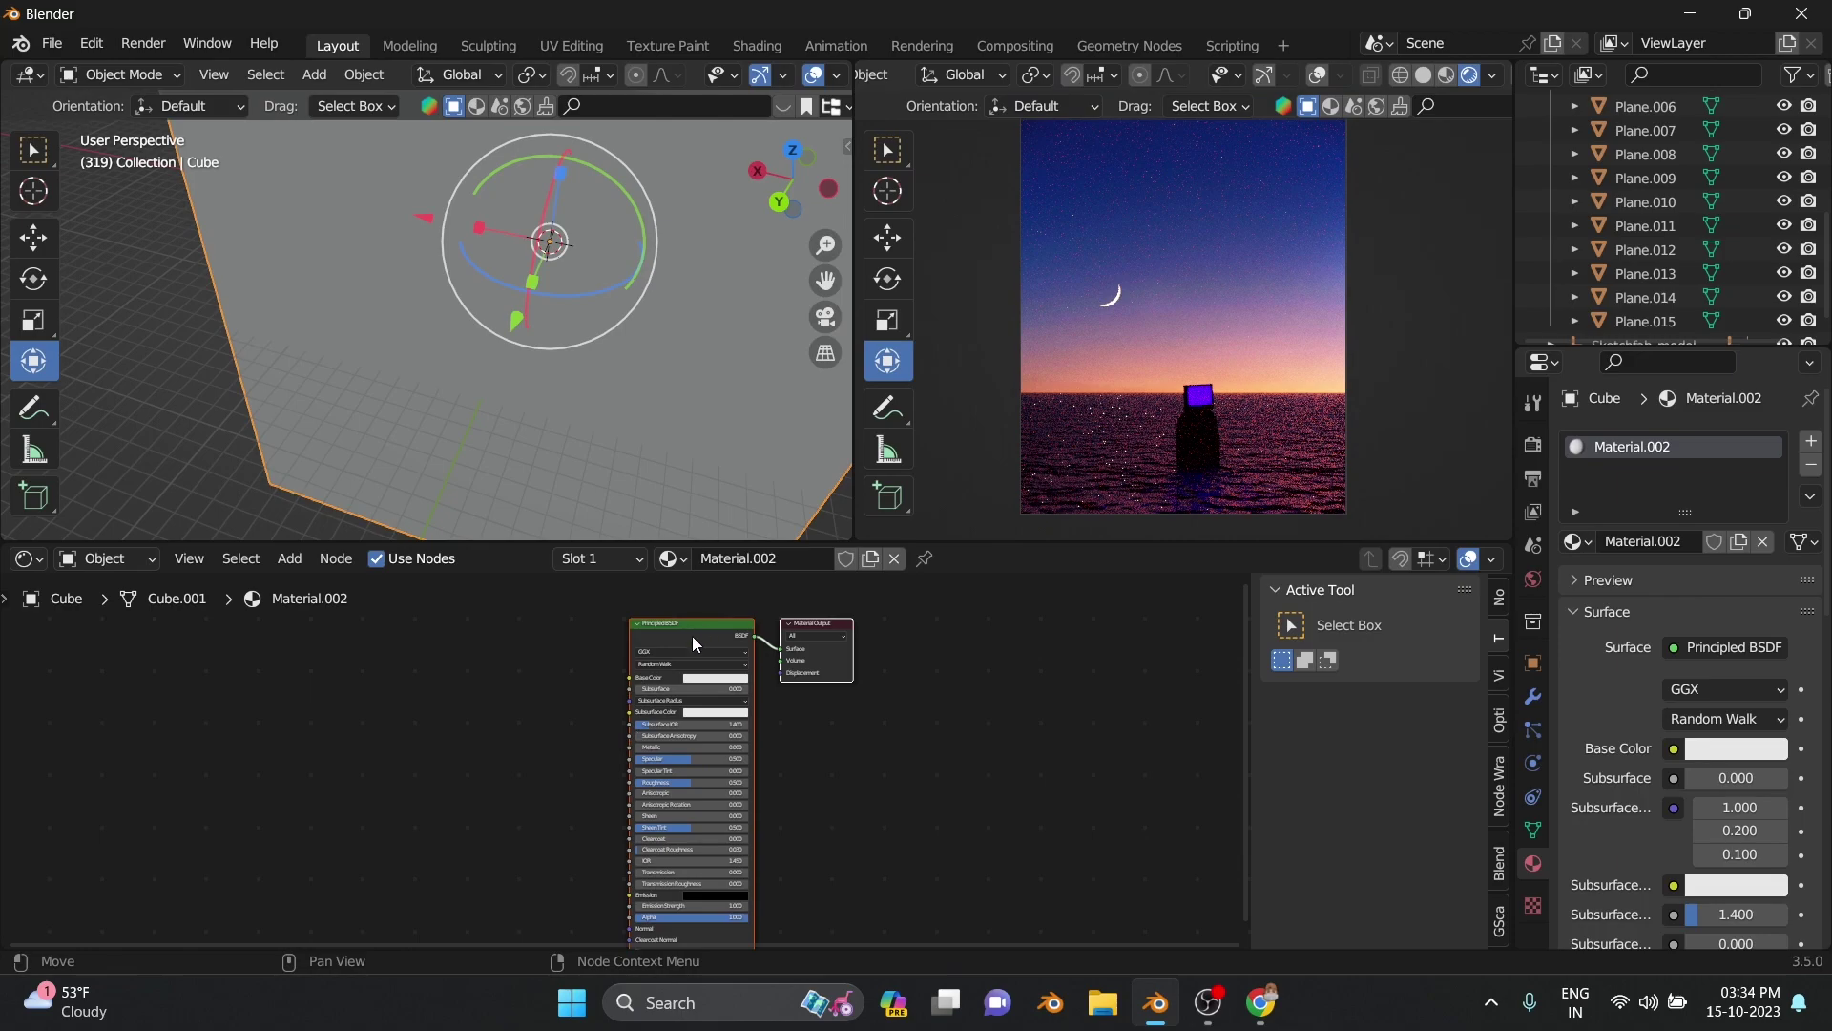
key("x")
key("shift+a")
type("vol")
left_click(827, 680)
left_click(681, 940)
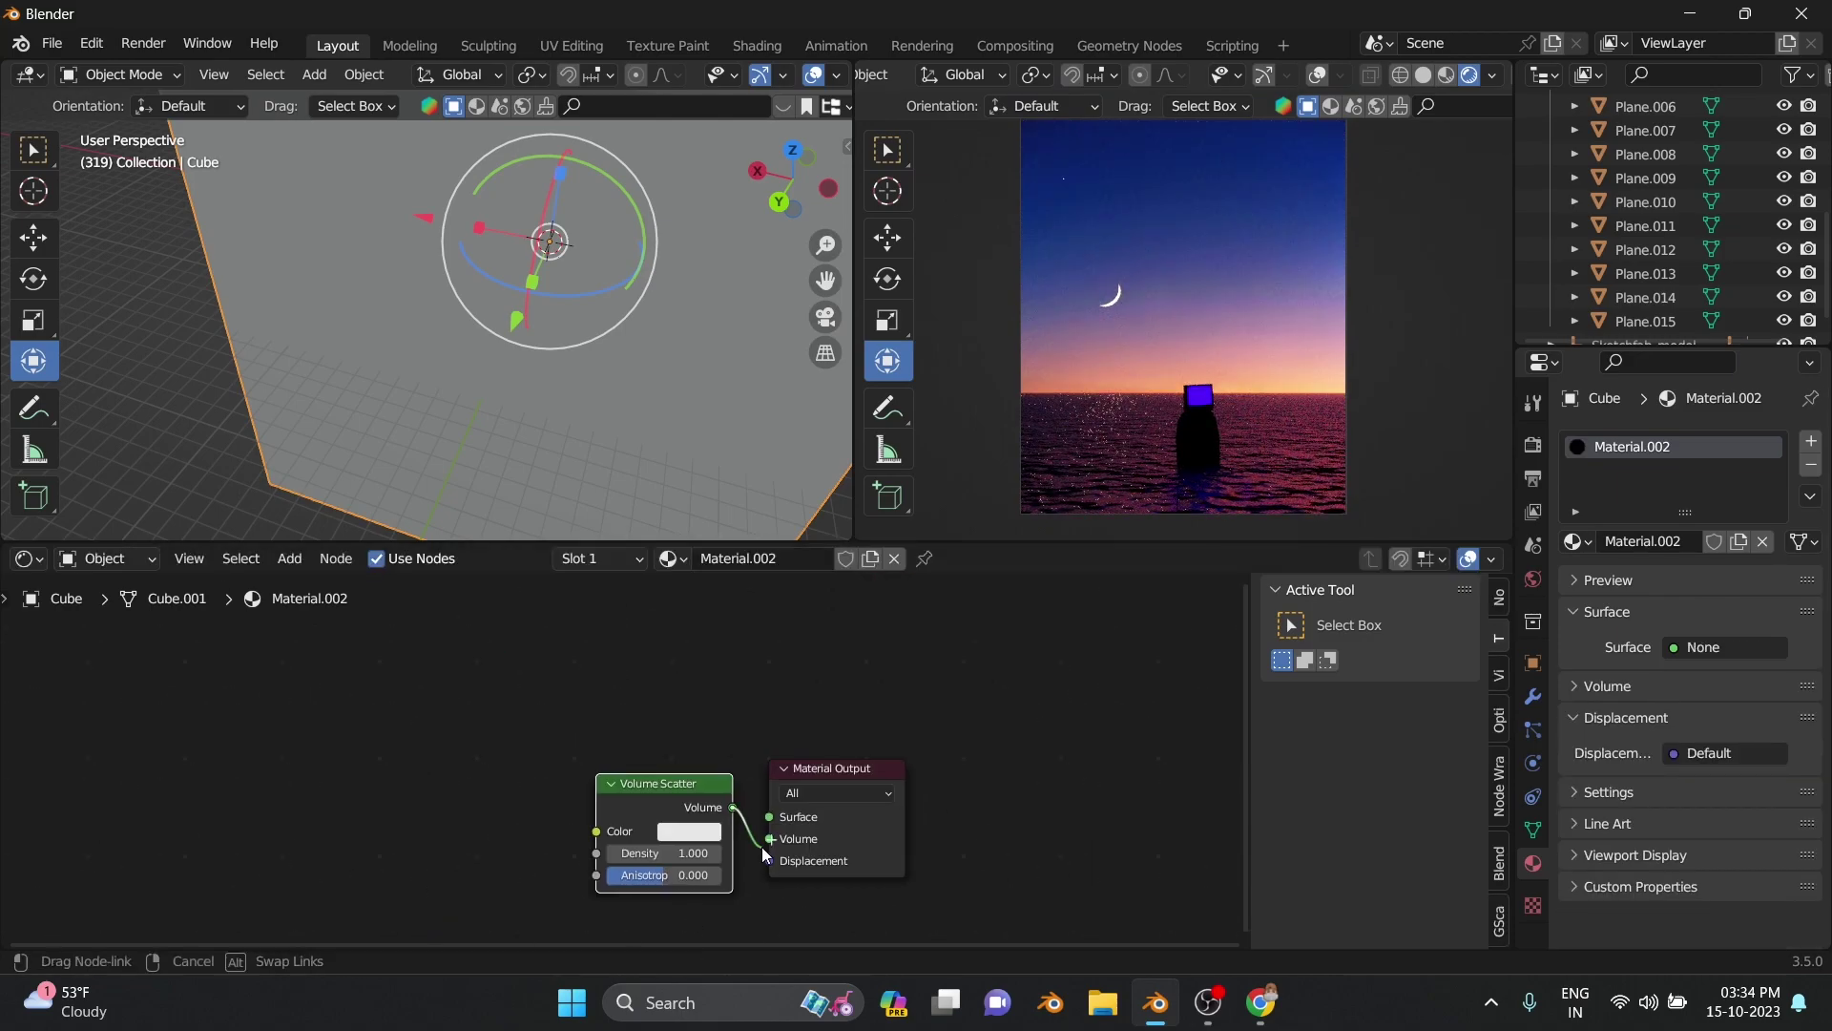
Darken the fog colour, set anisotropy 0.693, and enable the camera's depth of field
left_click(692, 831)
left_click_drag(825, 583, 828, 684)
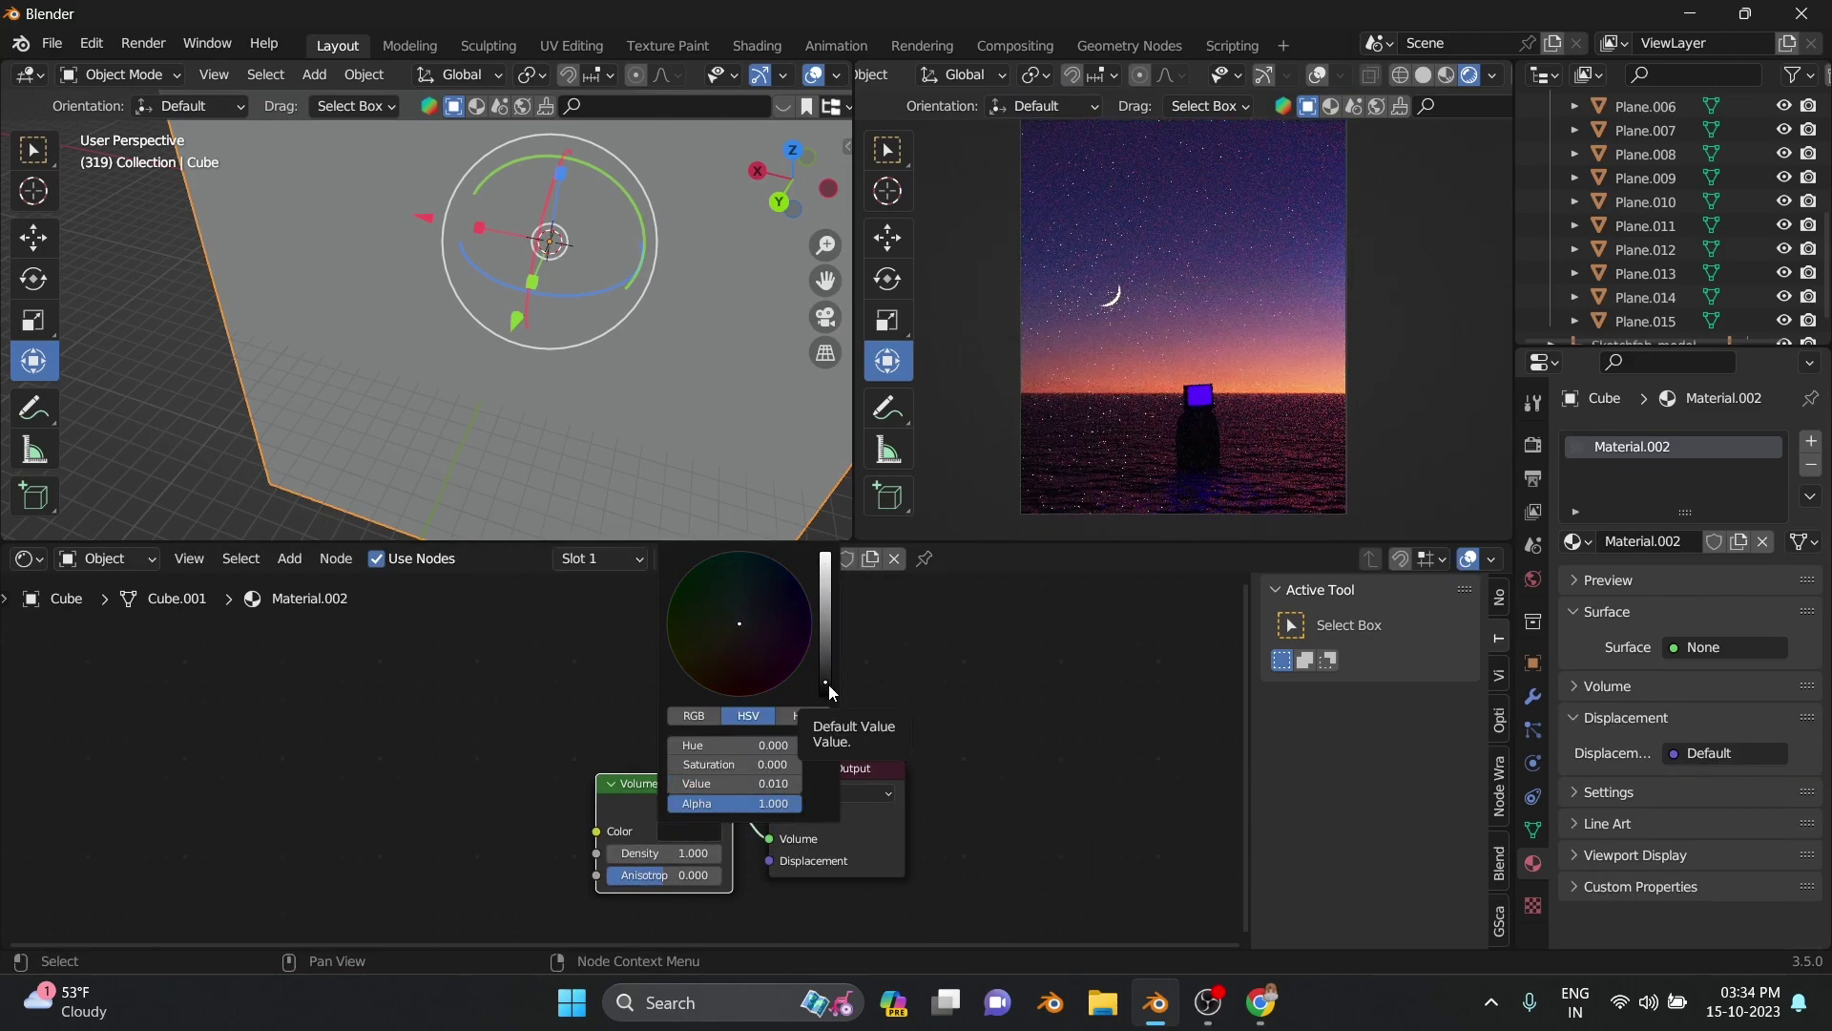
scroll(720, 720, "up", 3)
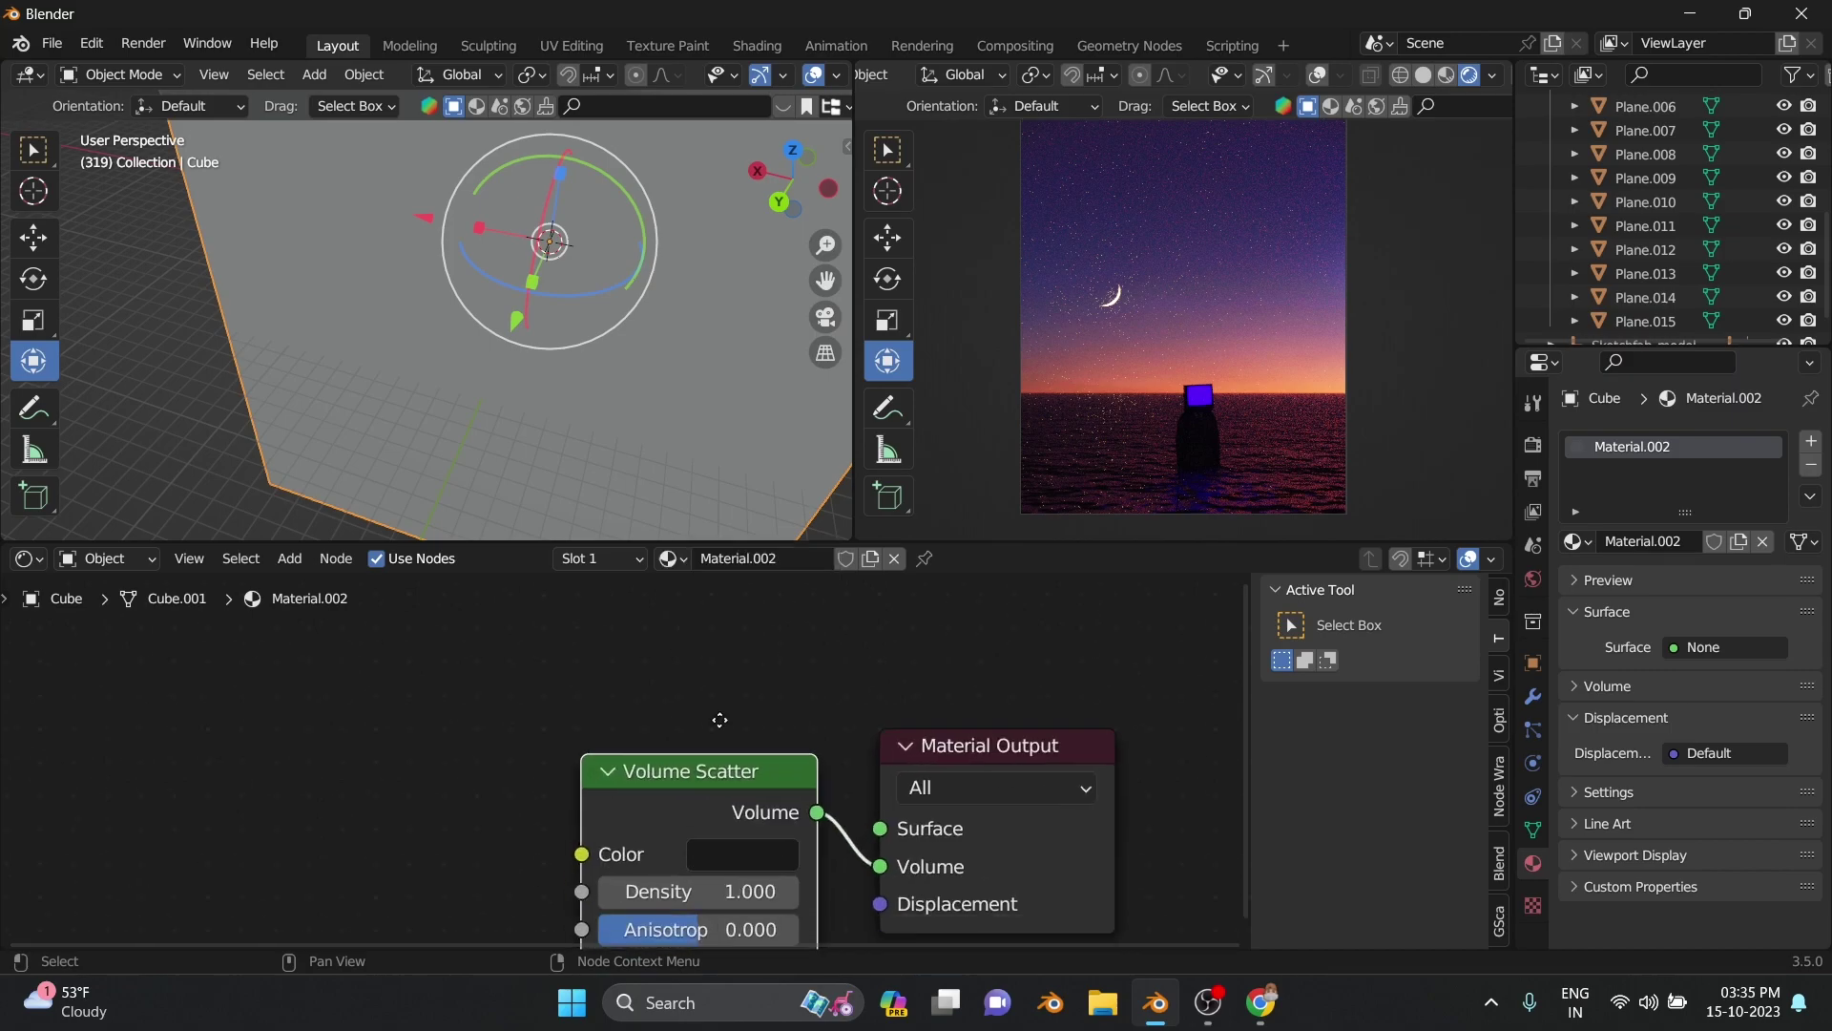
left_click_drag(668, 929, 754, 928)
left_click(742, 833)
left_click_drag(981, 550, 981, 534)
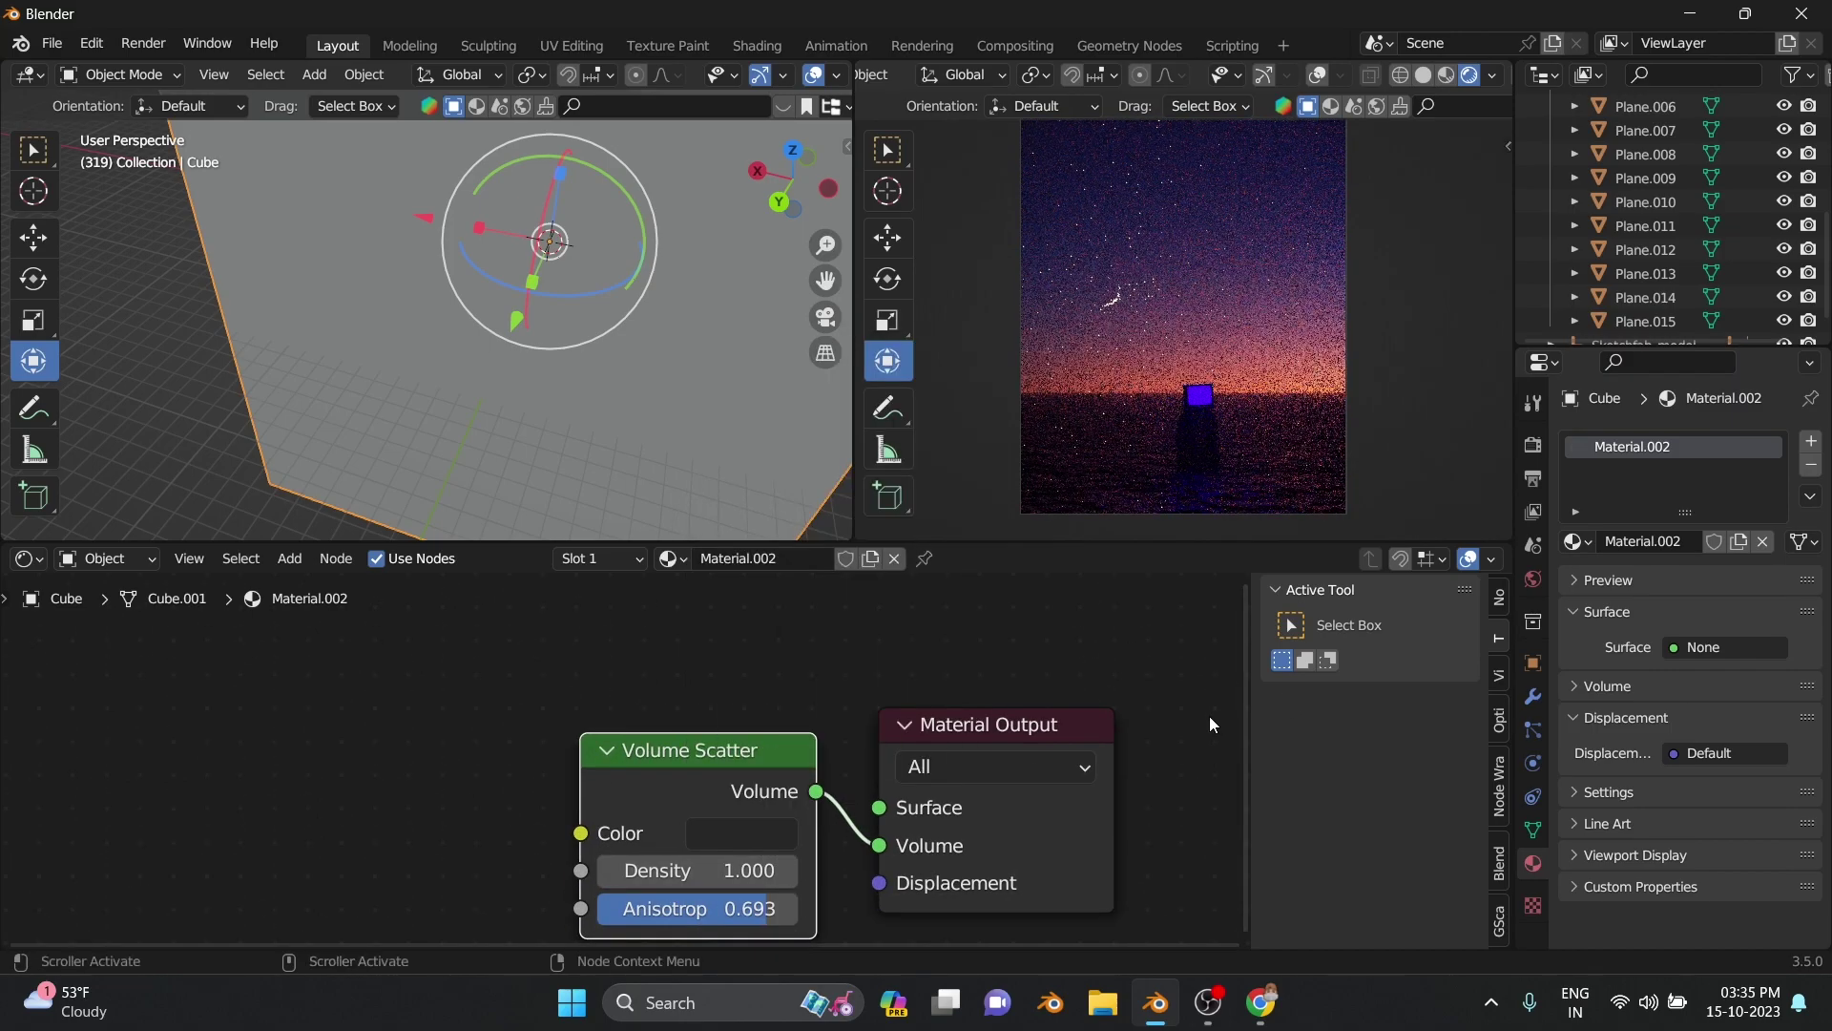
scroll(1653, 151, "up", 5)
left_click(1653, 151)
left_click(1591, 750)
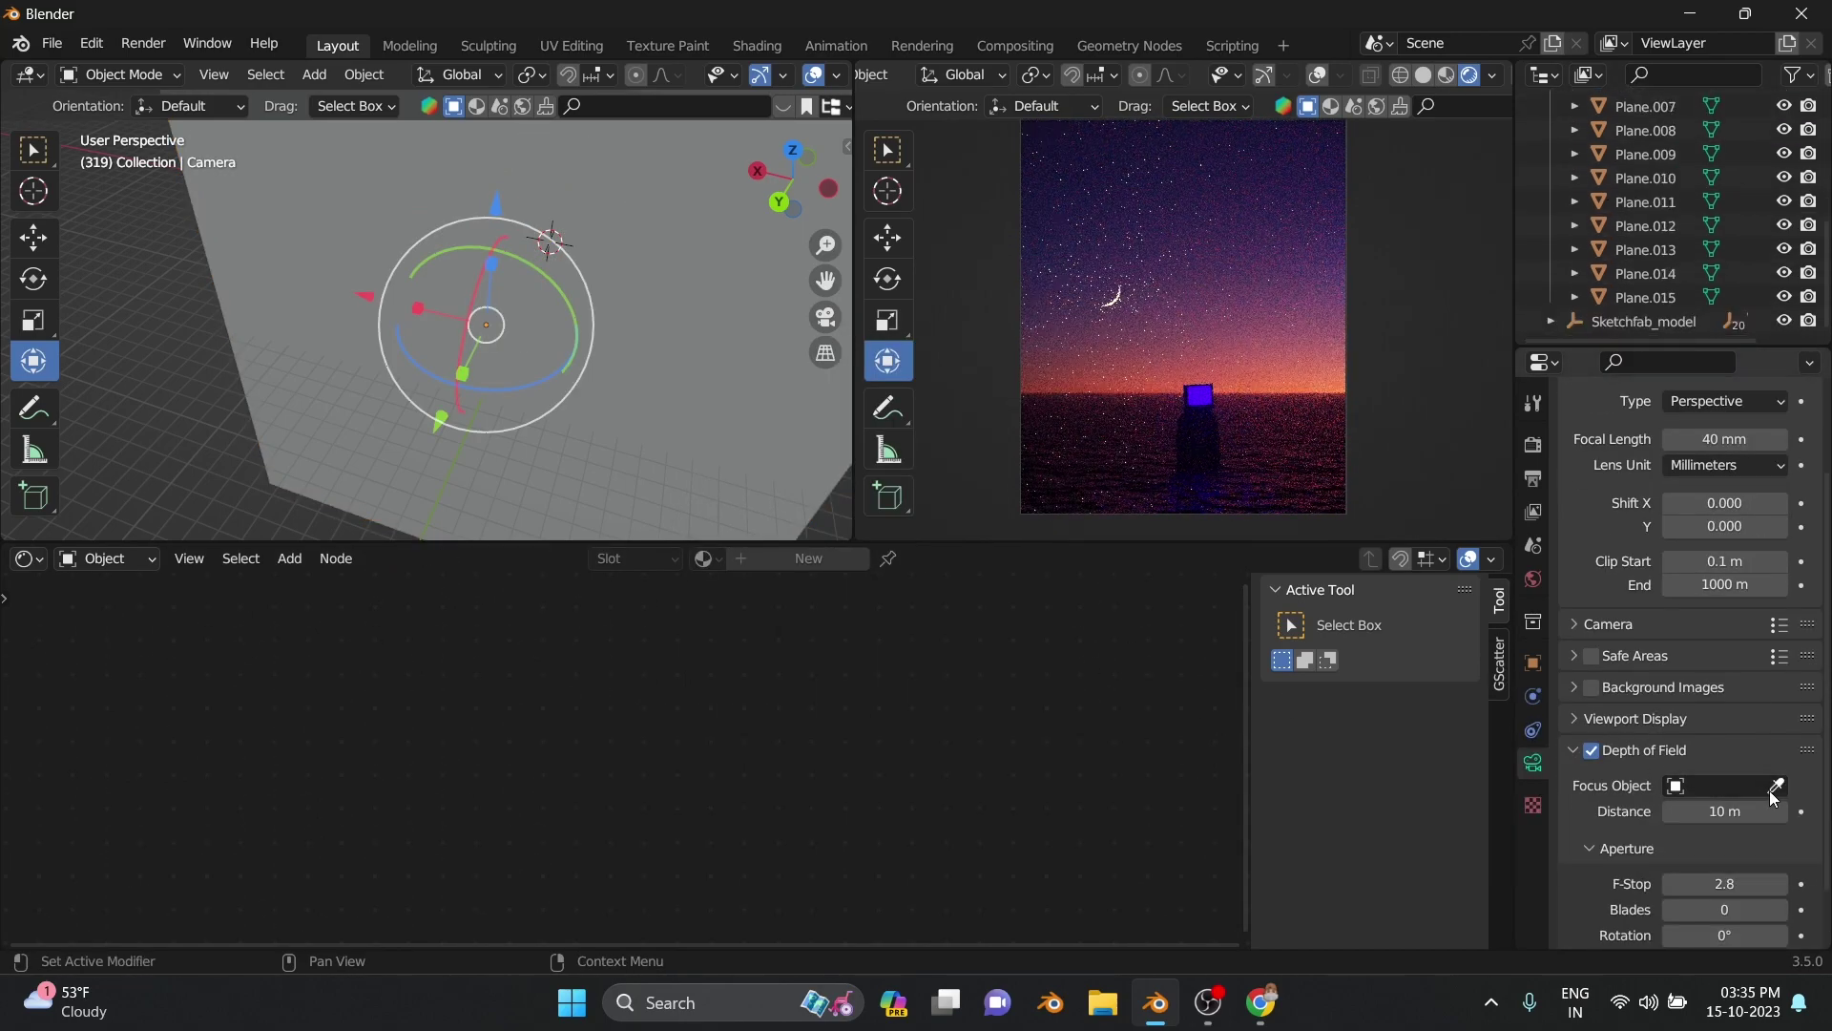
Focus the camera on Sketchfab_model with F-Stop 1.6, 5 blades, 50° rotation and ratio 1.057
left_click(1777, 785)
left_click(1643, 320)
scroll(1699, 764, "down", 2)
double_click(1725, 816)
type("1.6")
key("Return")
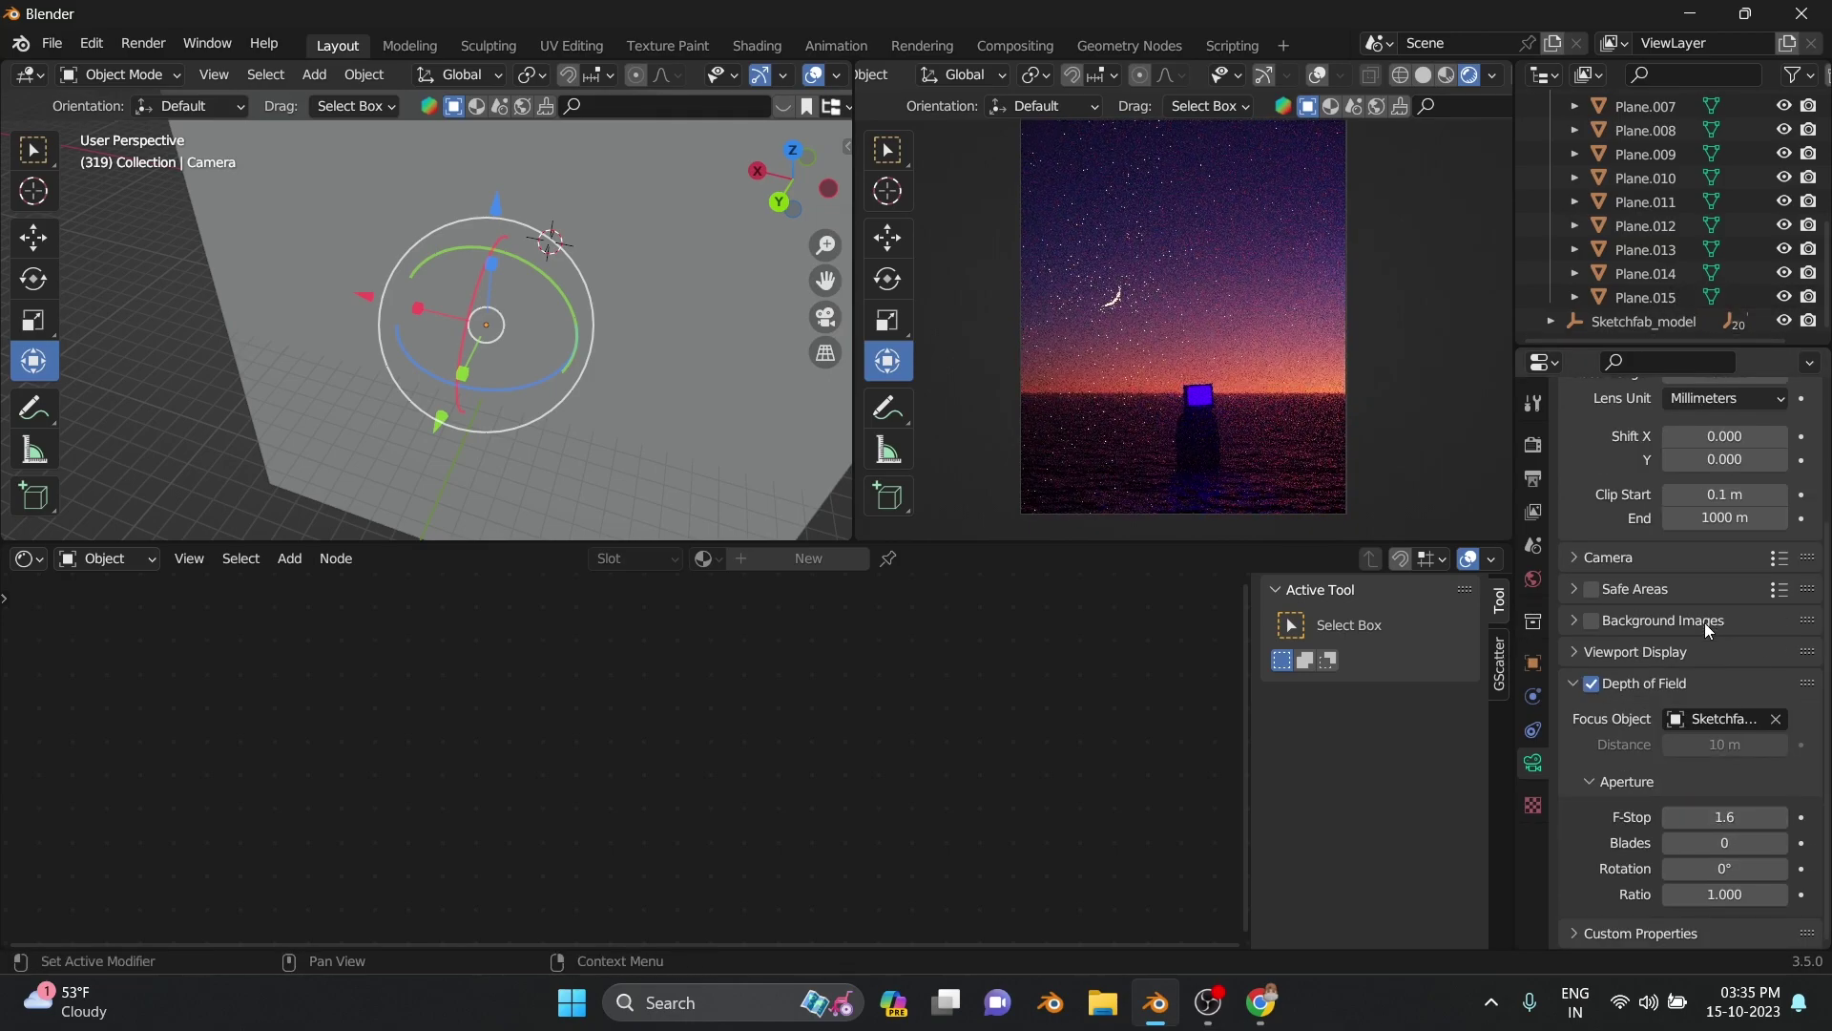
type("5")
key("Return")
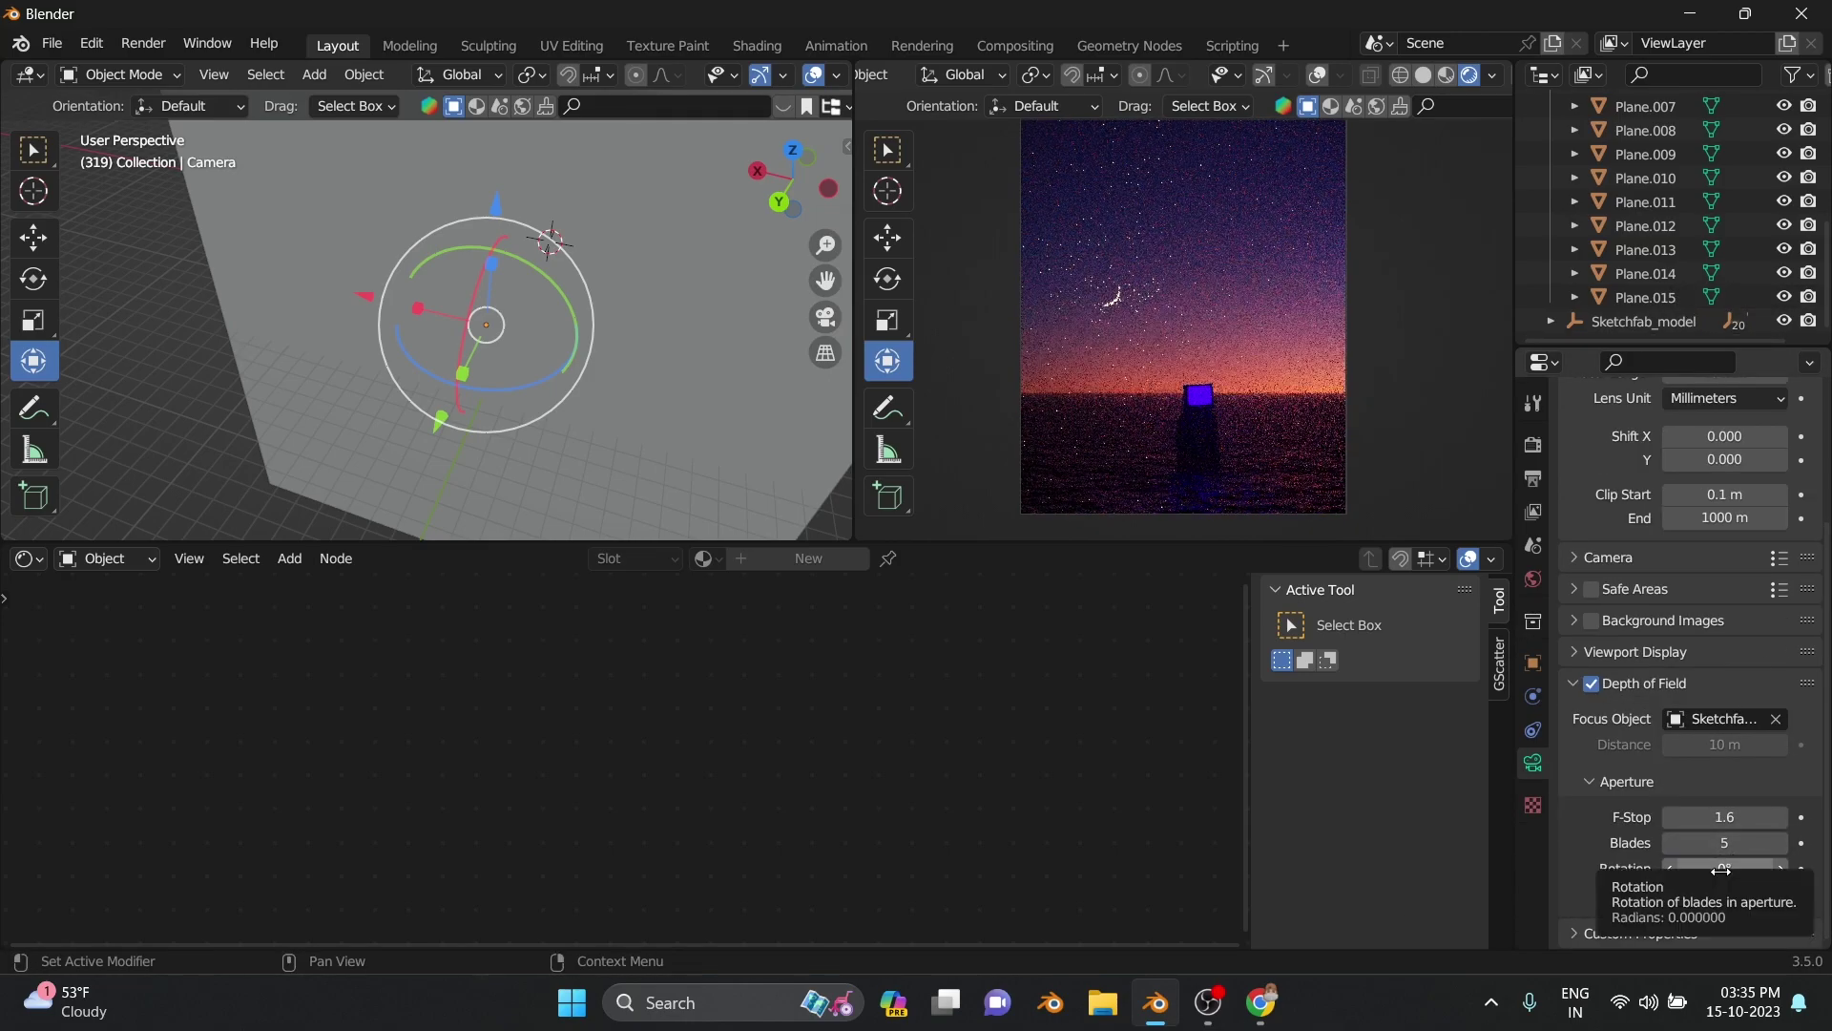
double_click(1722, 868)
type("50")
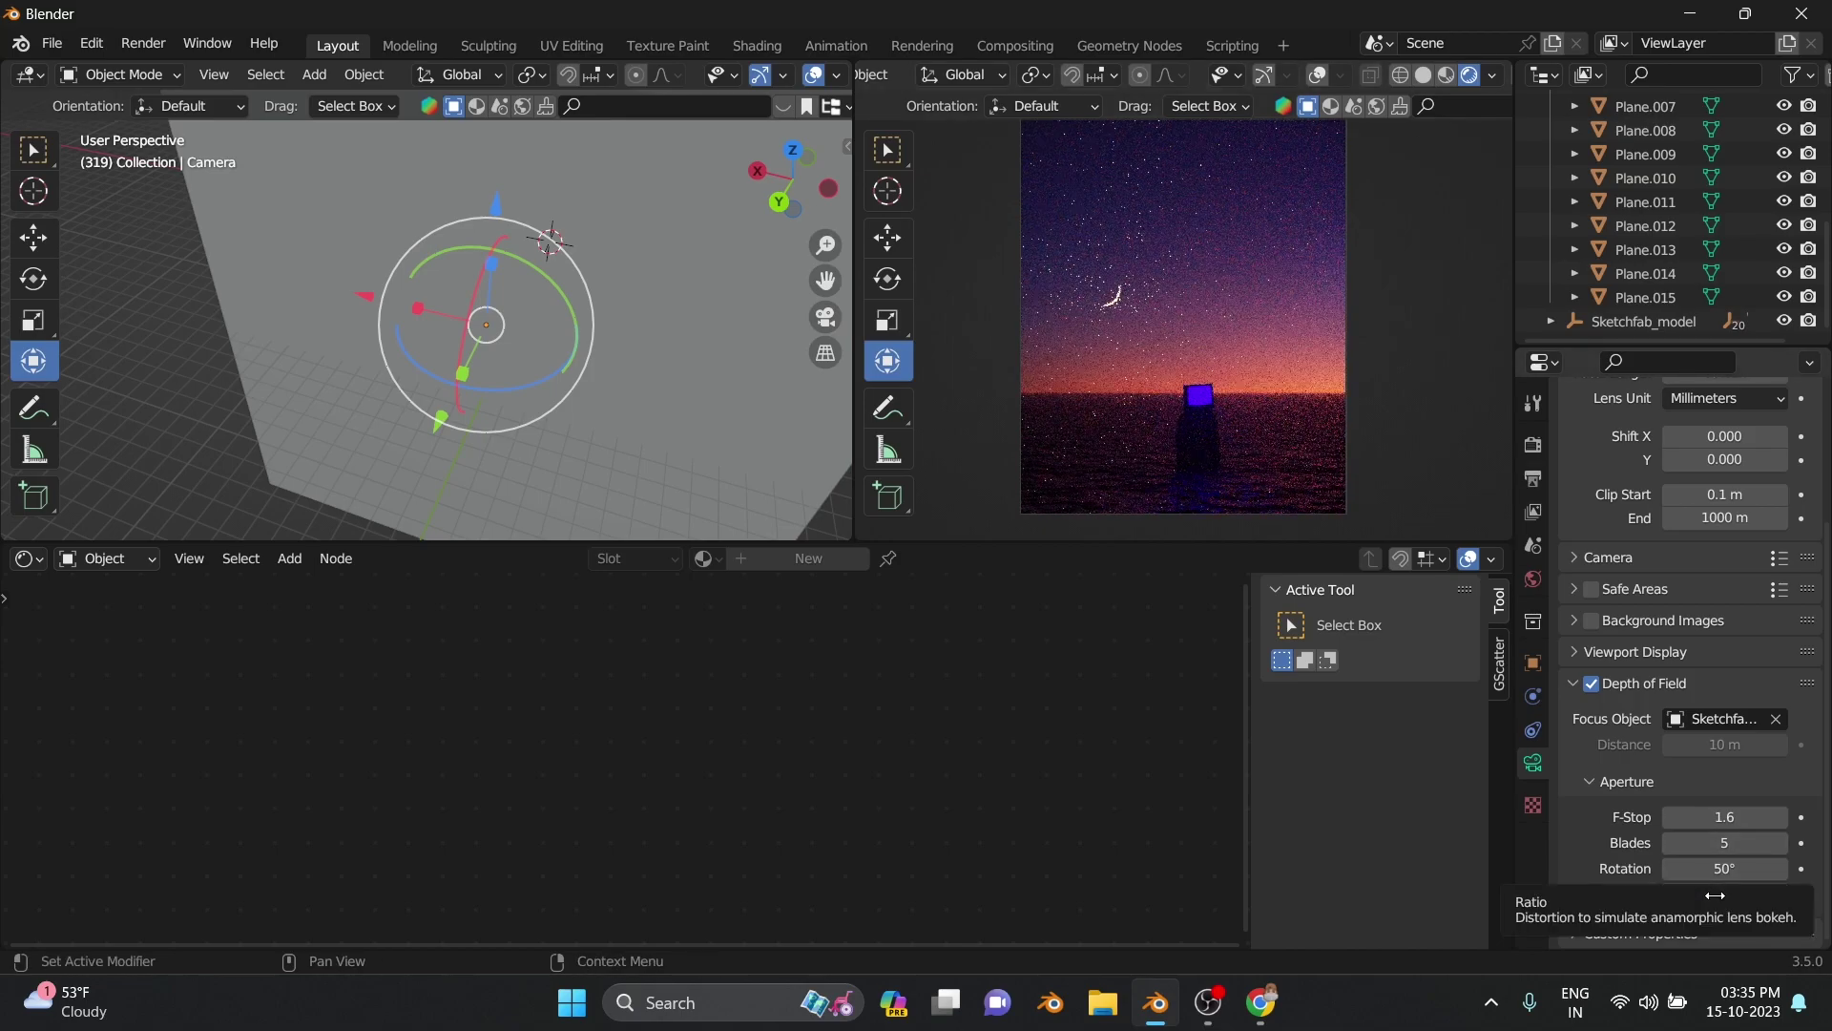
left_click_drag(1723, 895, 1729, 894)
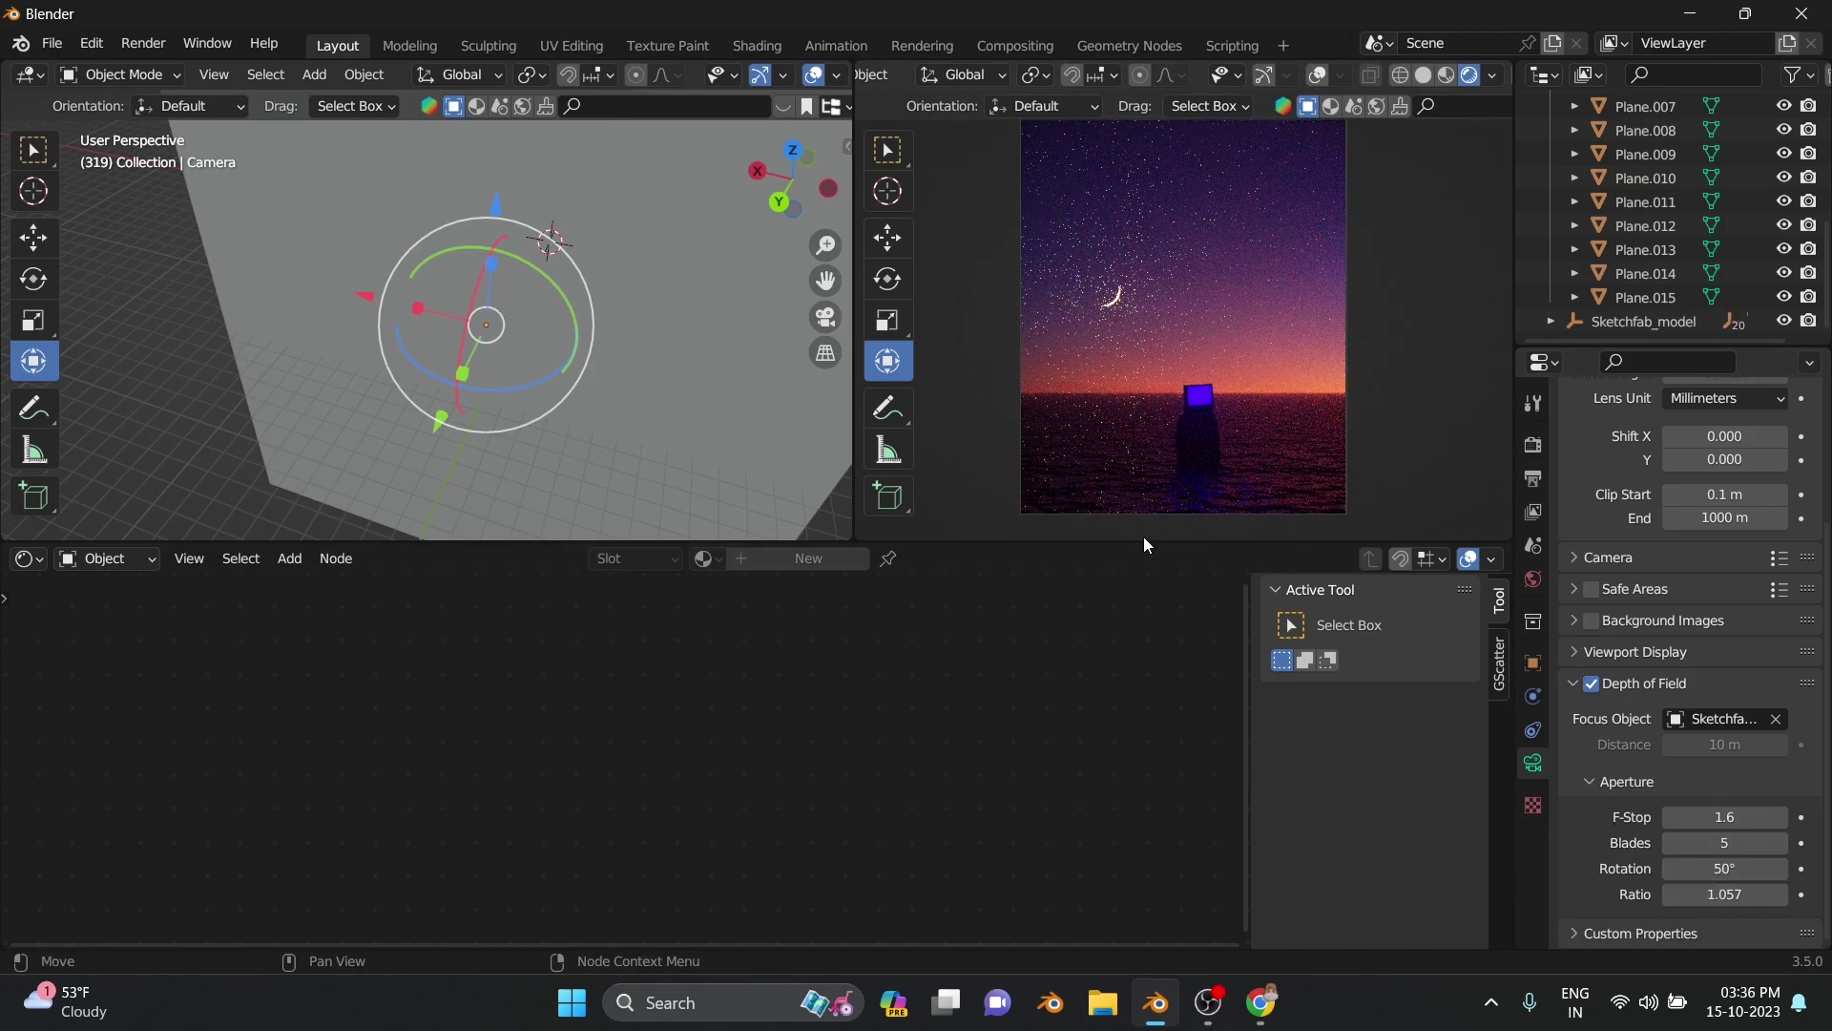
Lower the max samples to 200 for viewport and 100 for render
left_click_drag(1144, 542, 1241, 918)
left_click(1532, 444)
scroll(1708, 525, "up", 4)
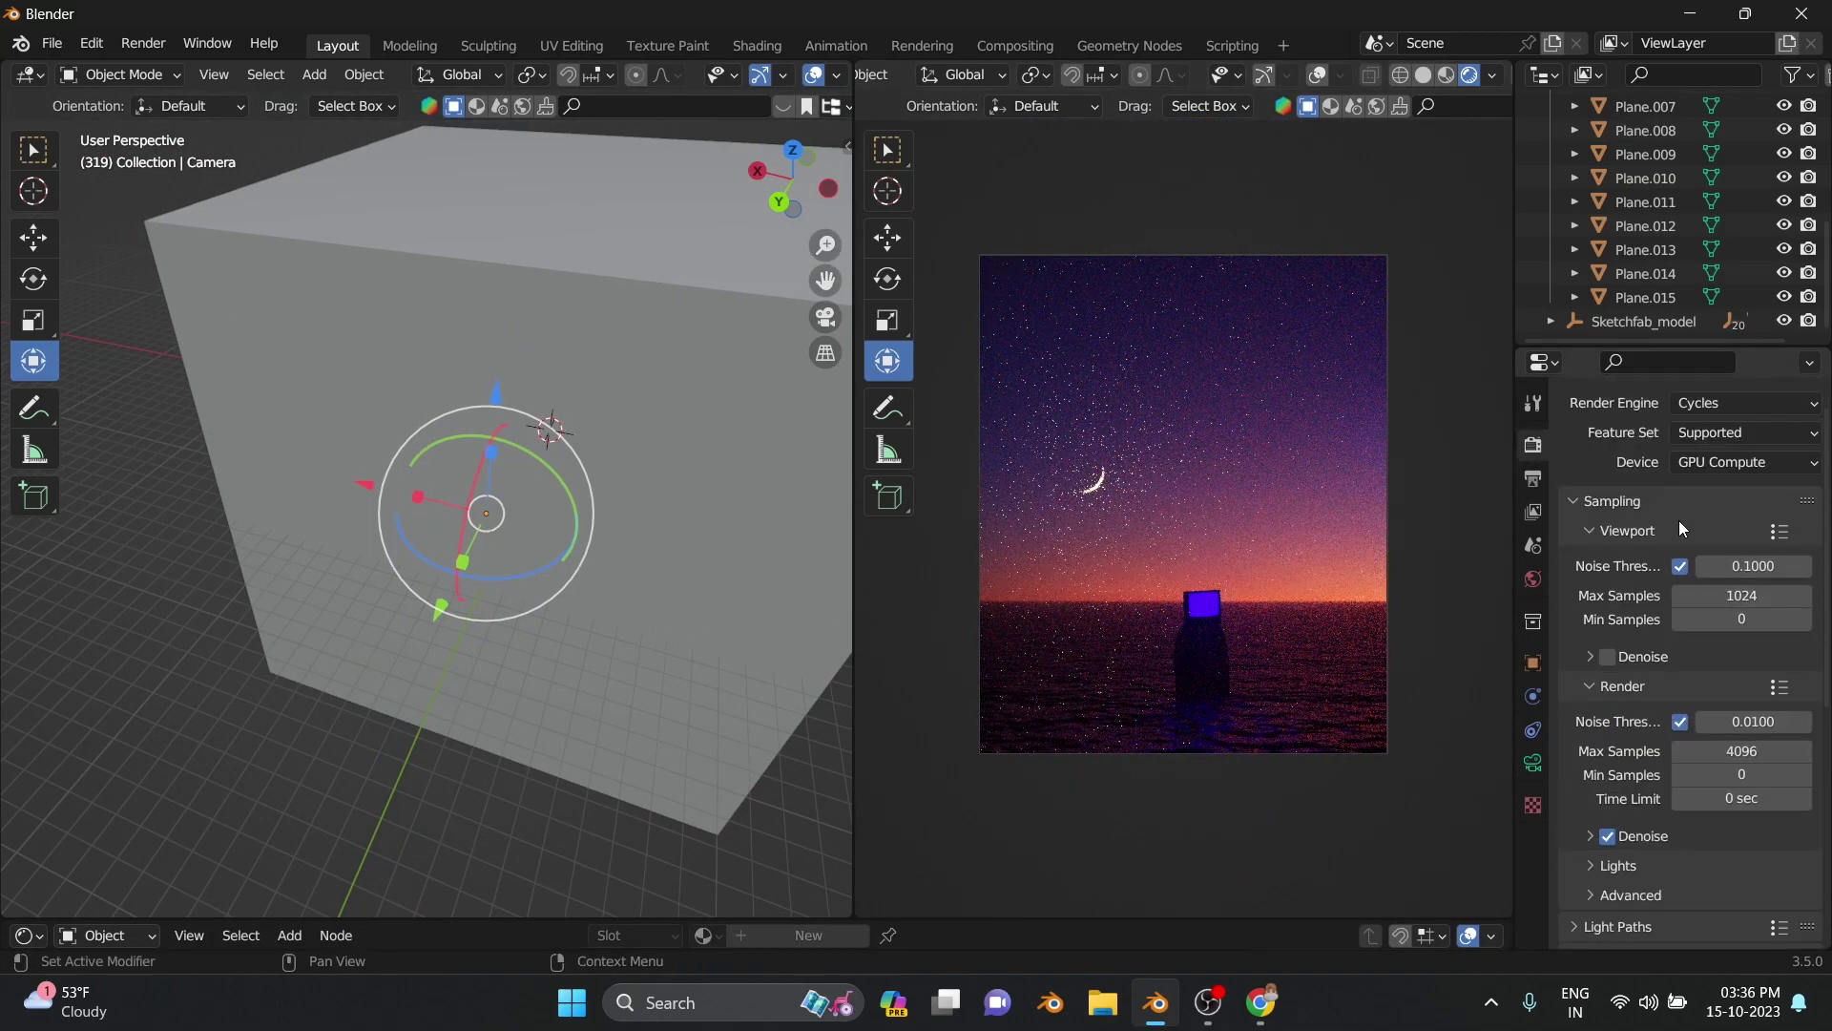
left_click(1718, 596)
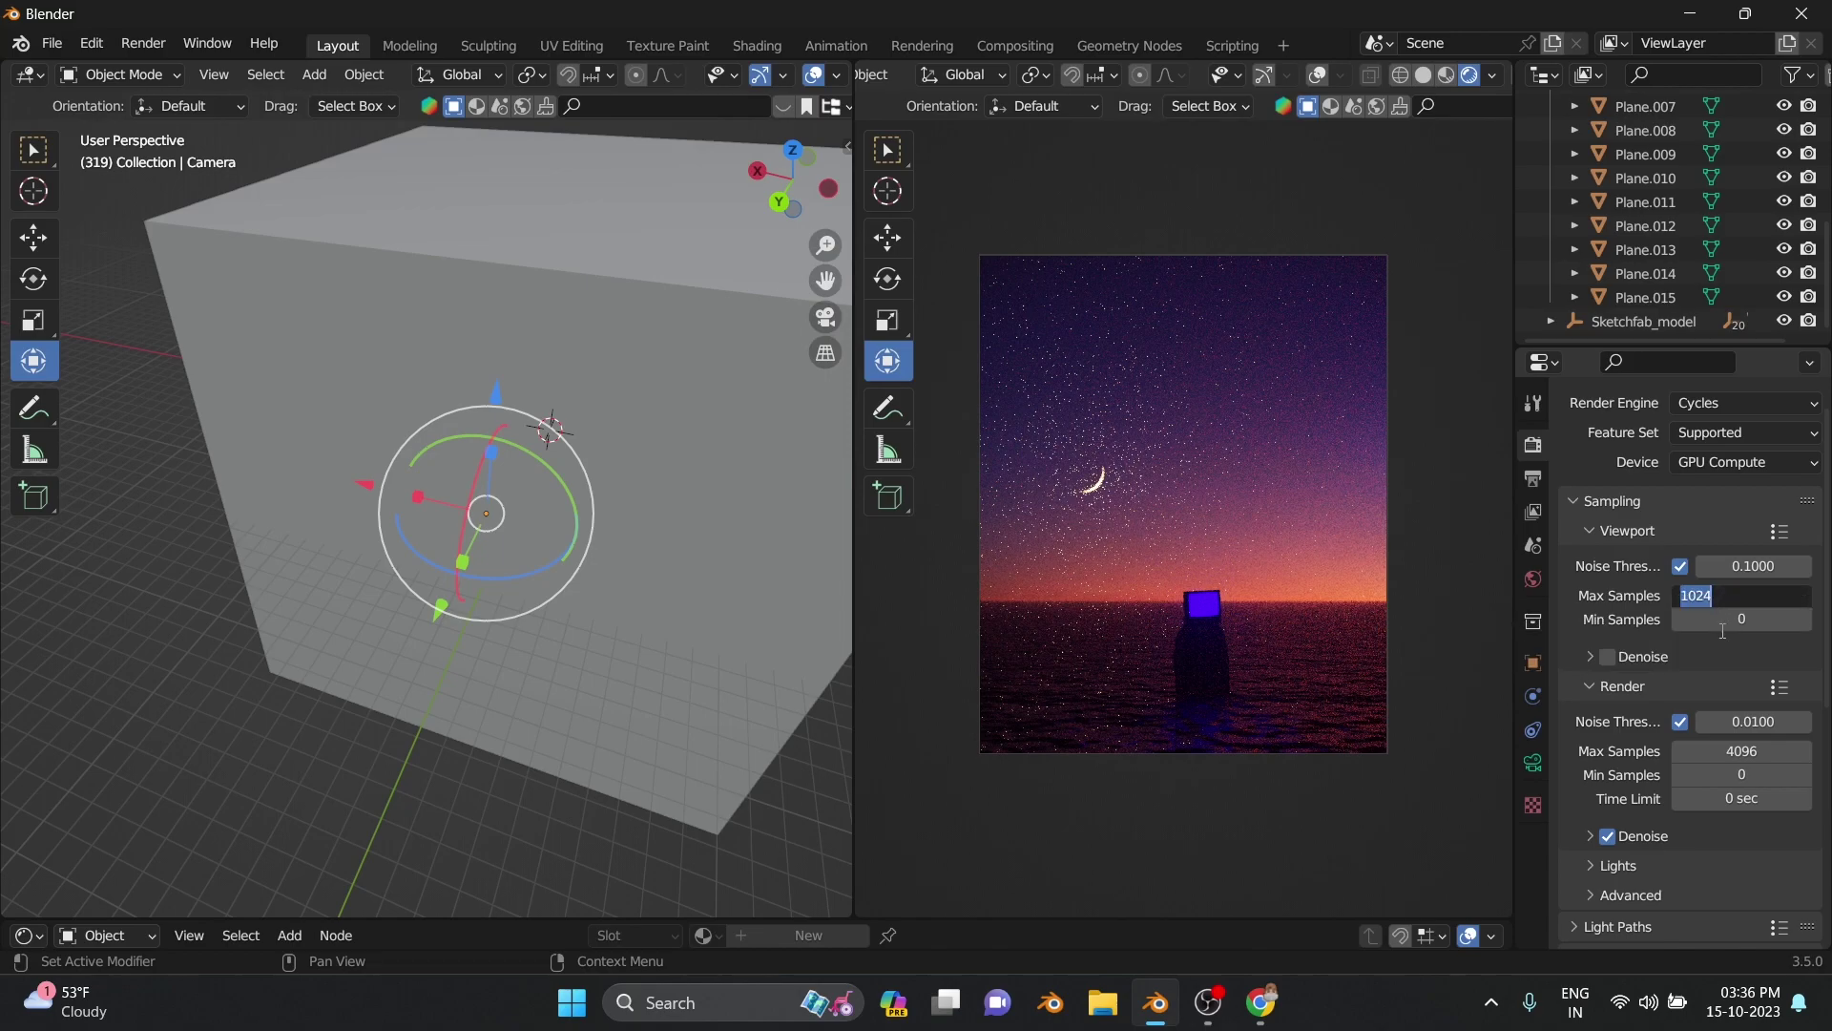
left_click(1533, 762)
left_click(1533, 622)
left_click(1533, 579)
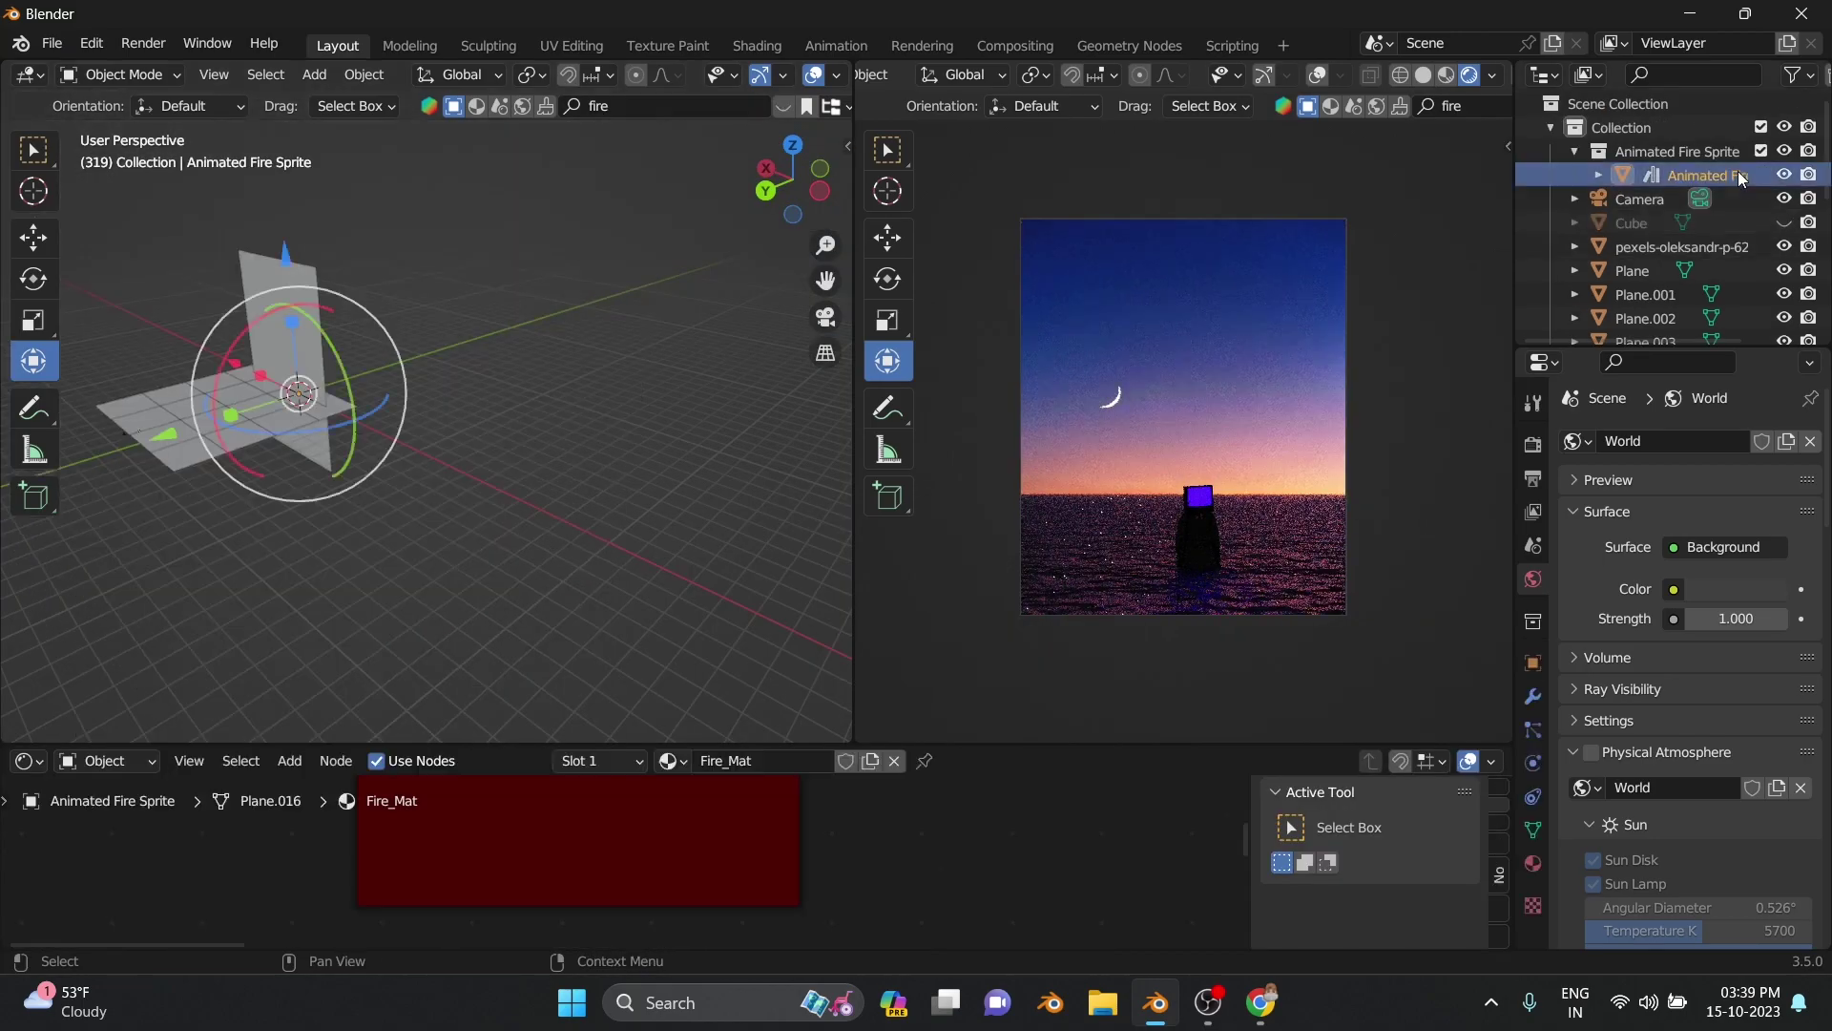
Move, raise and rotate the fire sprite plane, then preview the fire animation
middle_click_drag(430, 401, 286, 439)
left_click_drag(245, 449, 169, 496)
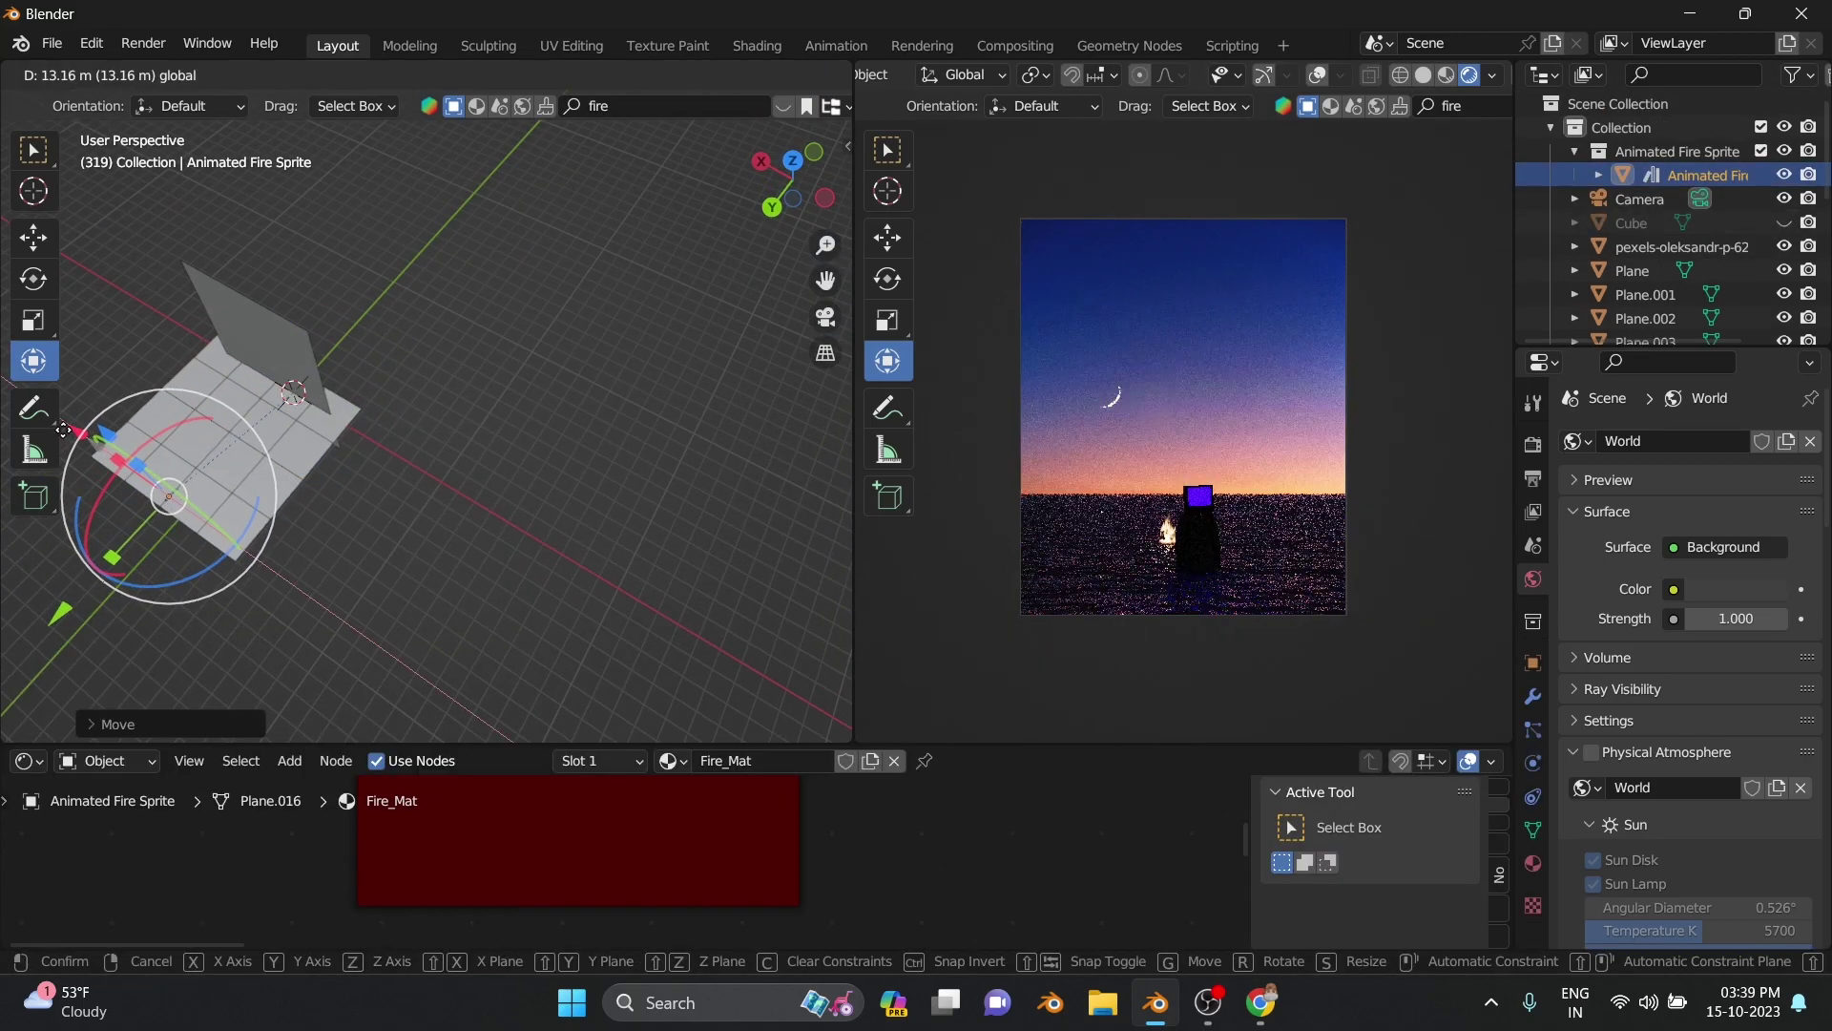
mouse_move(133, 443)
middle_mouse_down()
mouse_move(219, 605)
mouse_move(294, 494)
middle_mouse_up()
left_click_drag(294, 495, 320, 395)
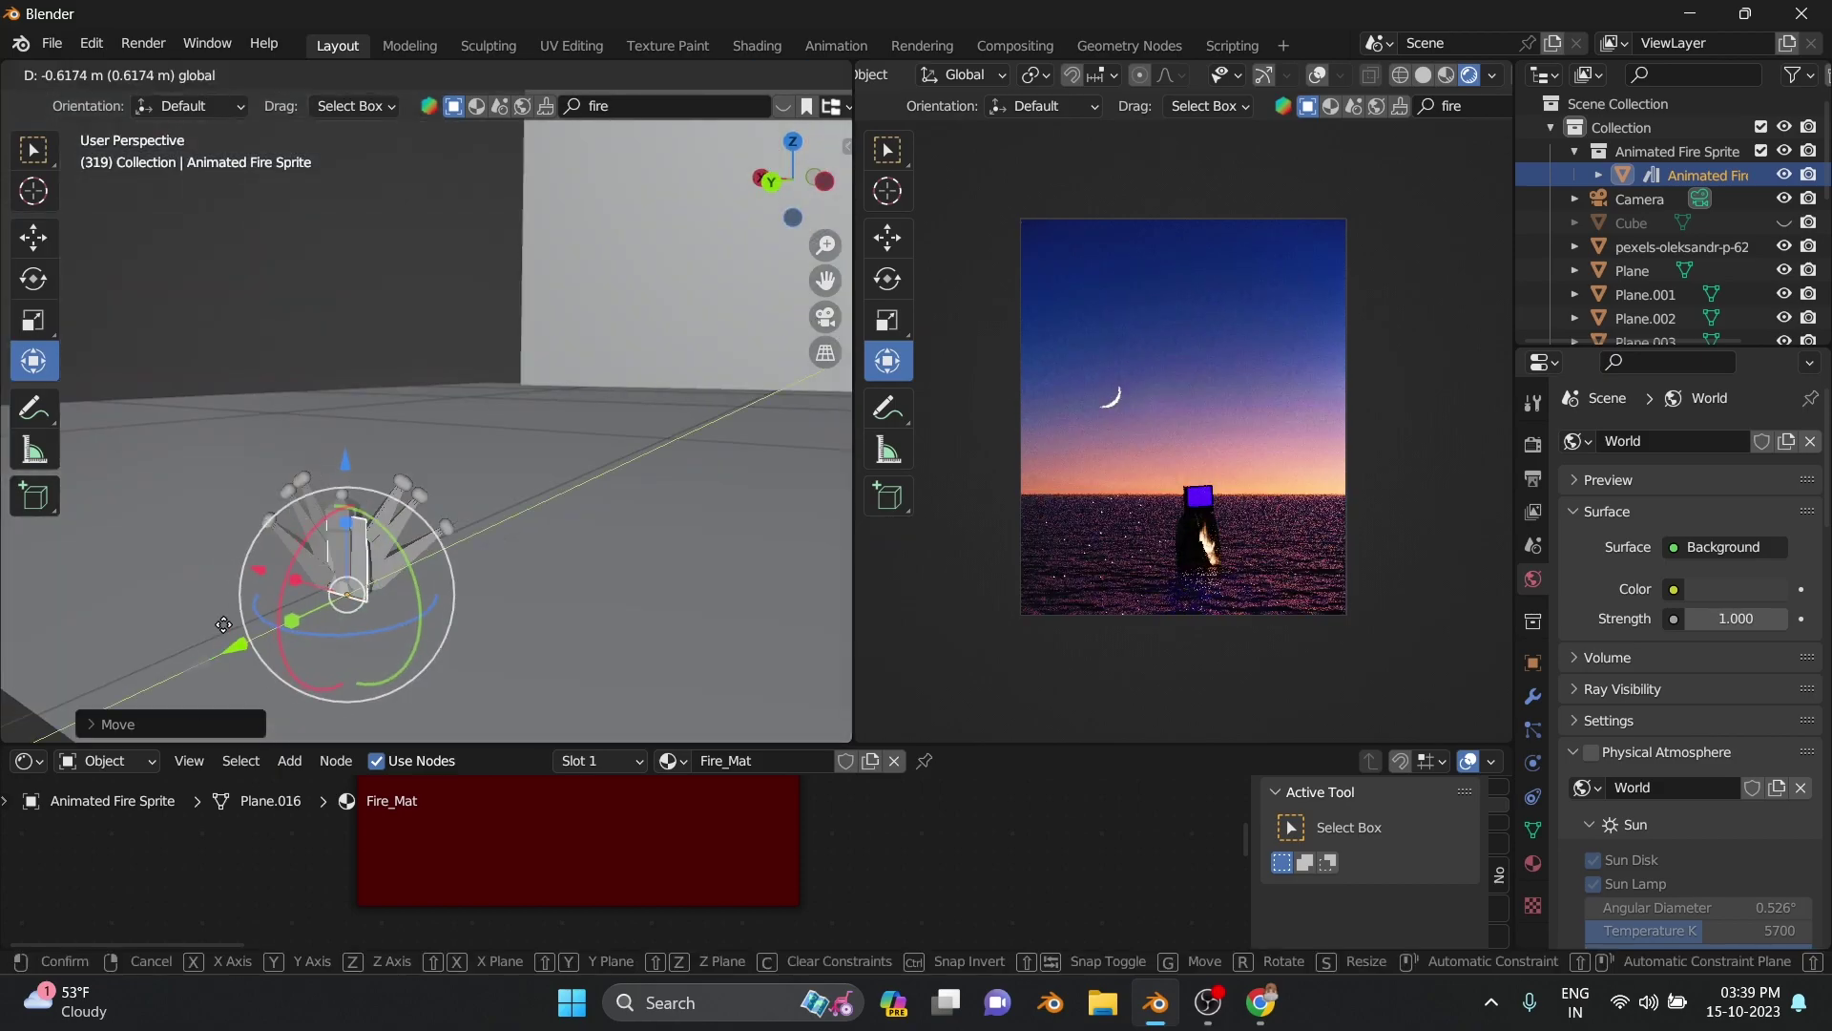
left_click(321, 395)
key("r")
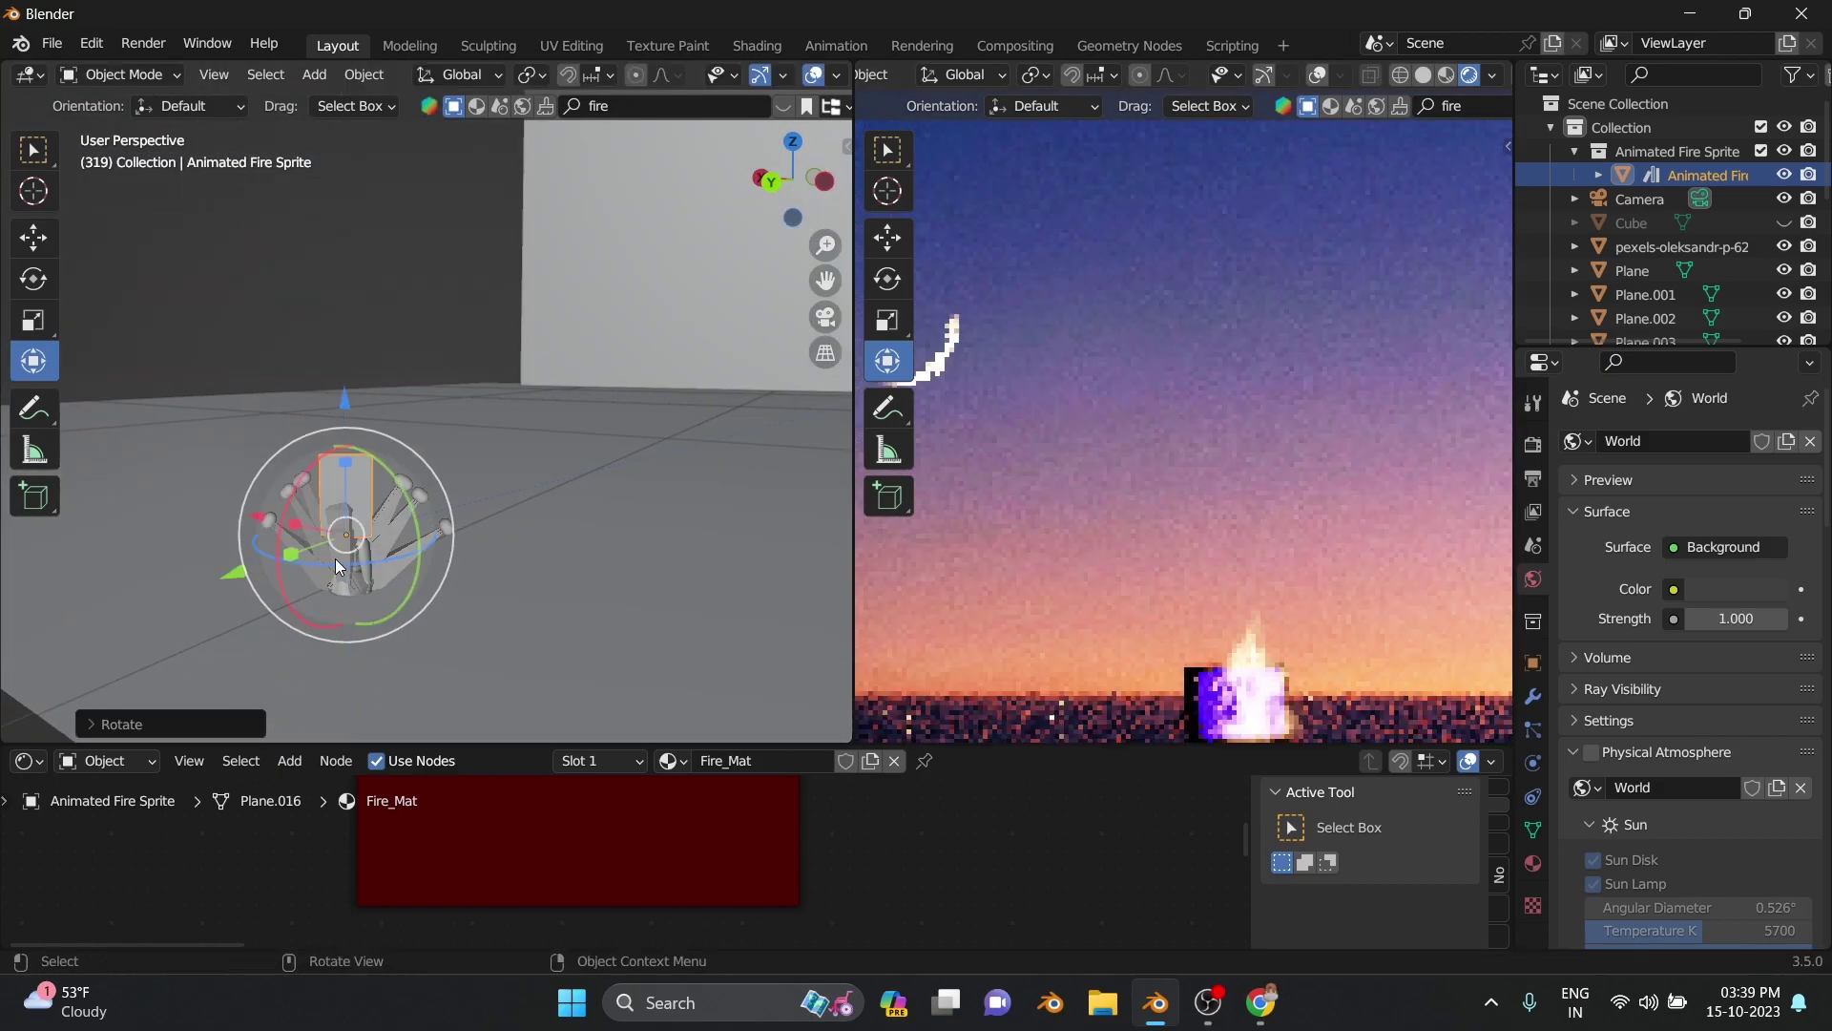
left_click(432, 473)
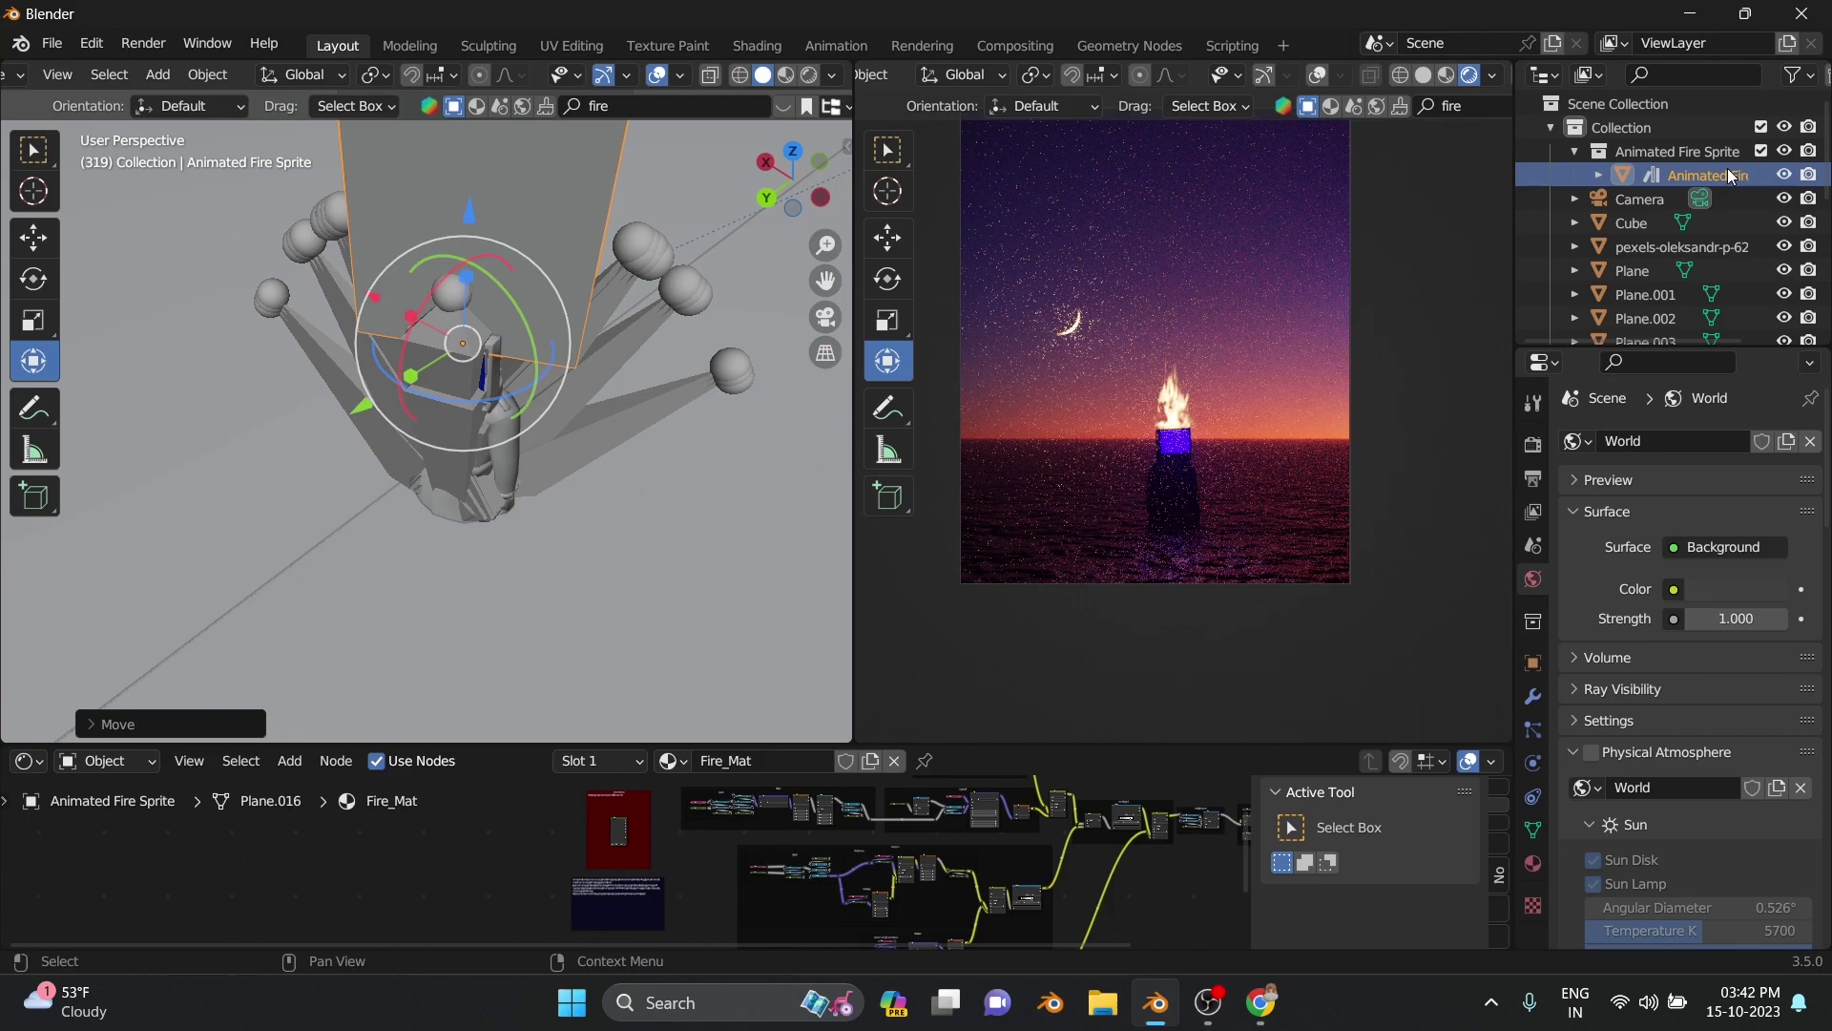
key("space")
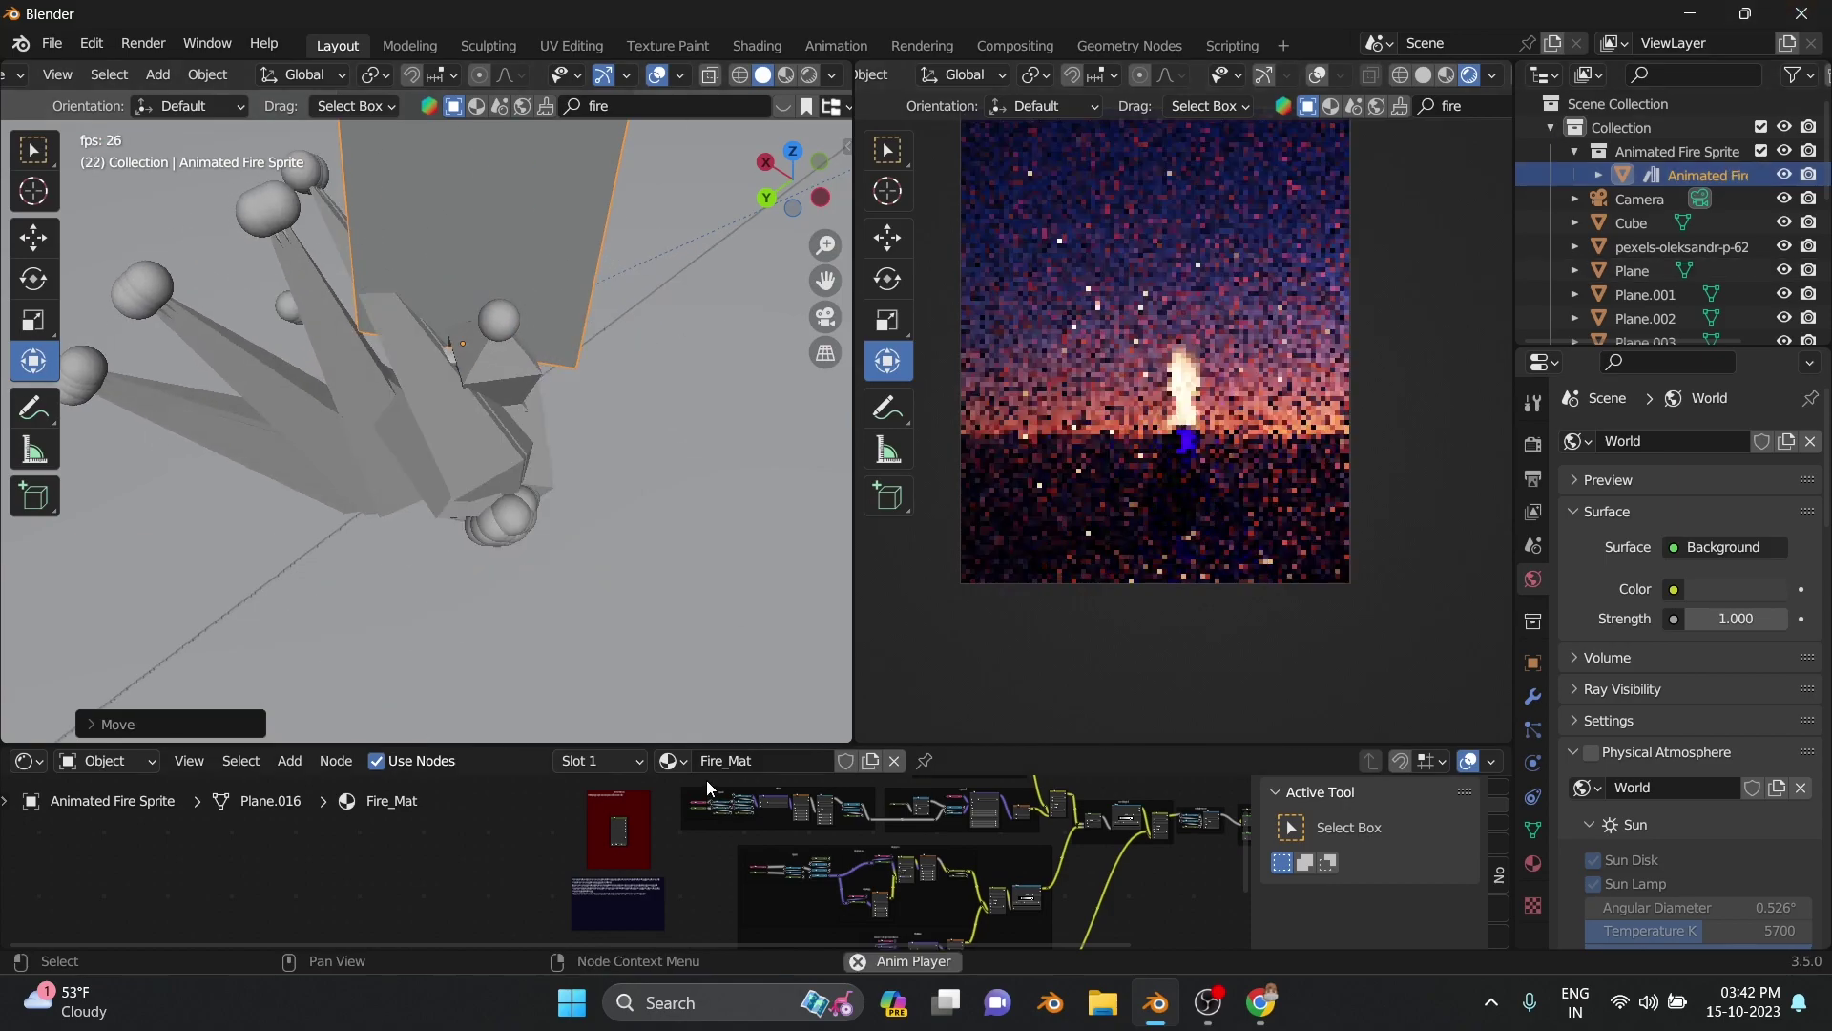
key("Escape")
Lower the fire sprite below the figure, enlarge it, and shift it along X
scroll(449, 394, "down", 3)
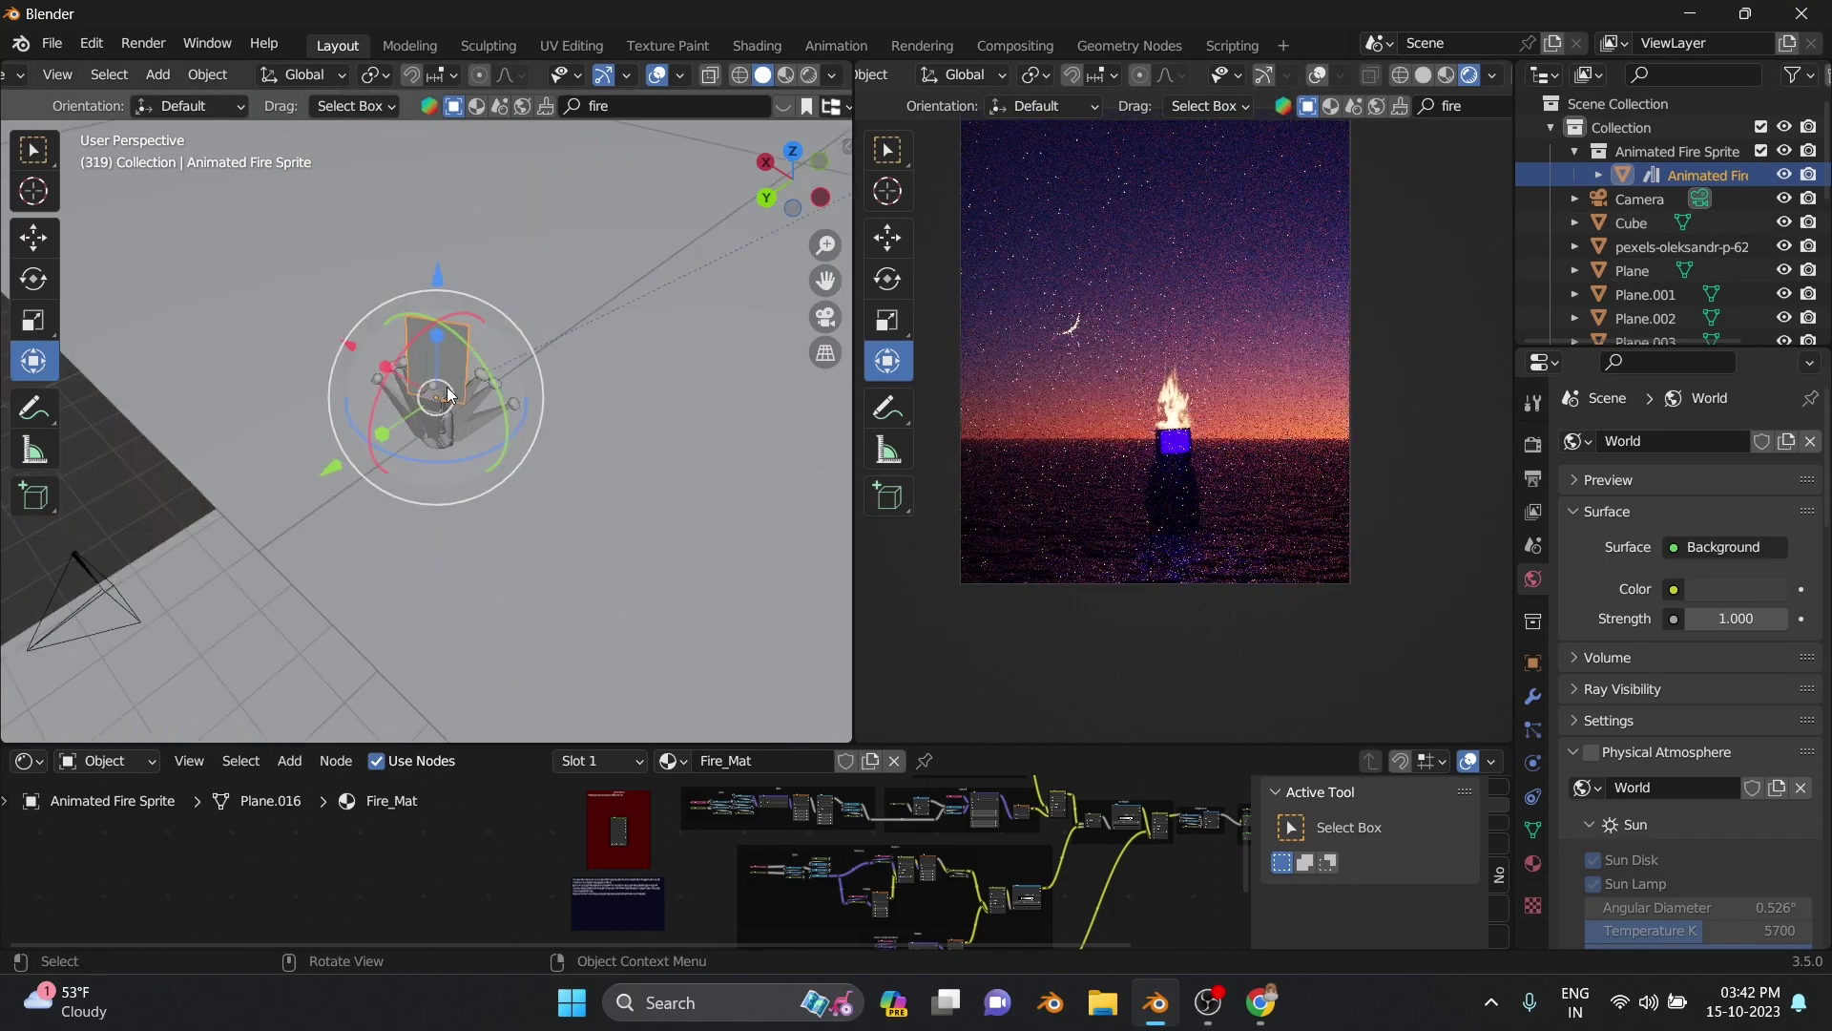
left_click_drag(448, 394, 371, 359)
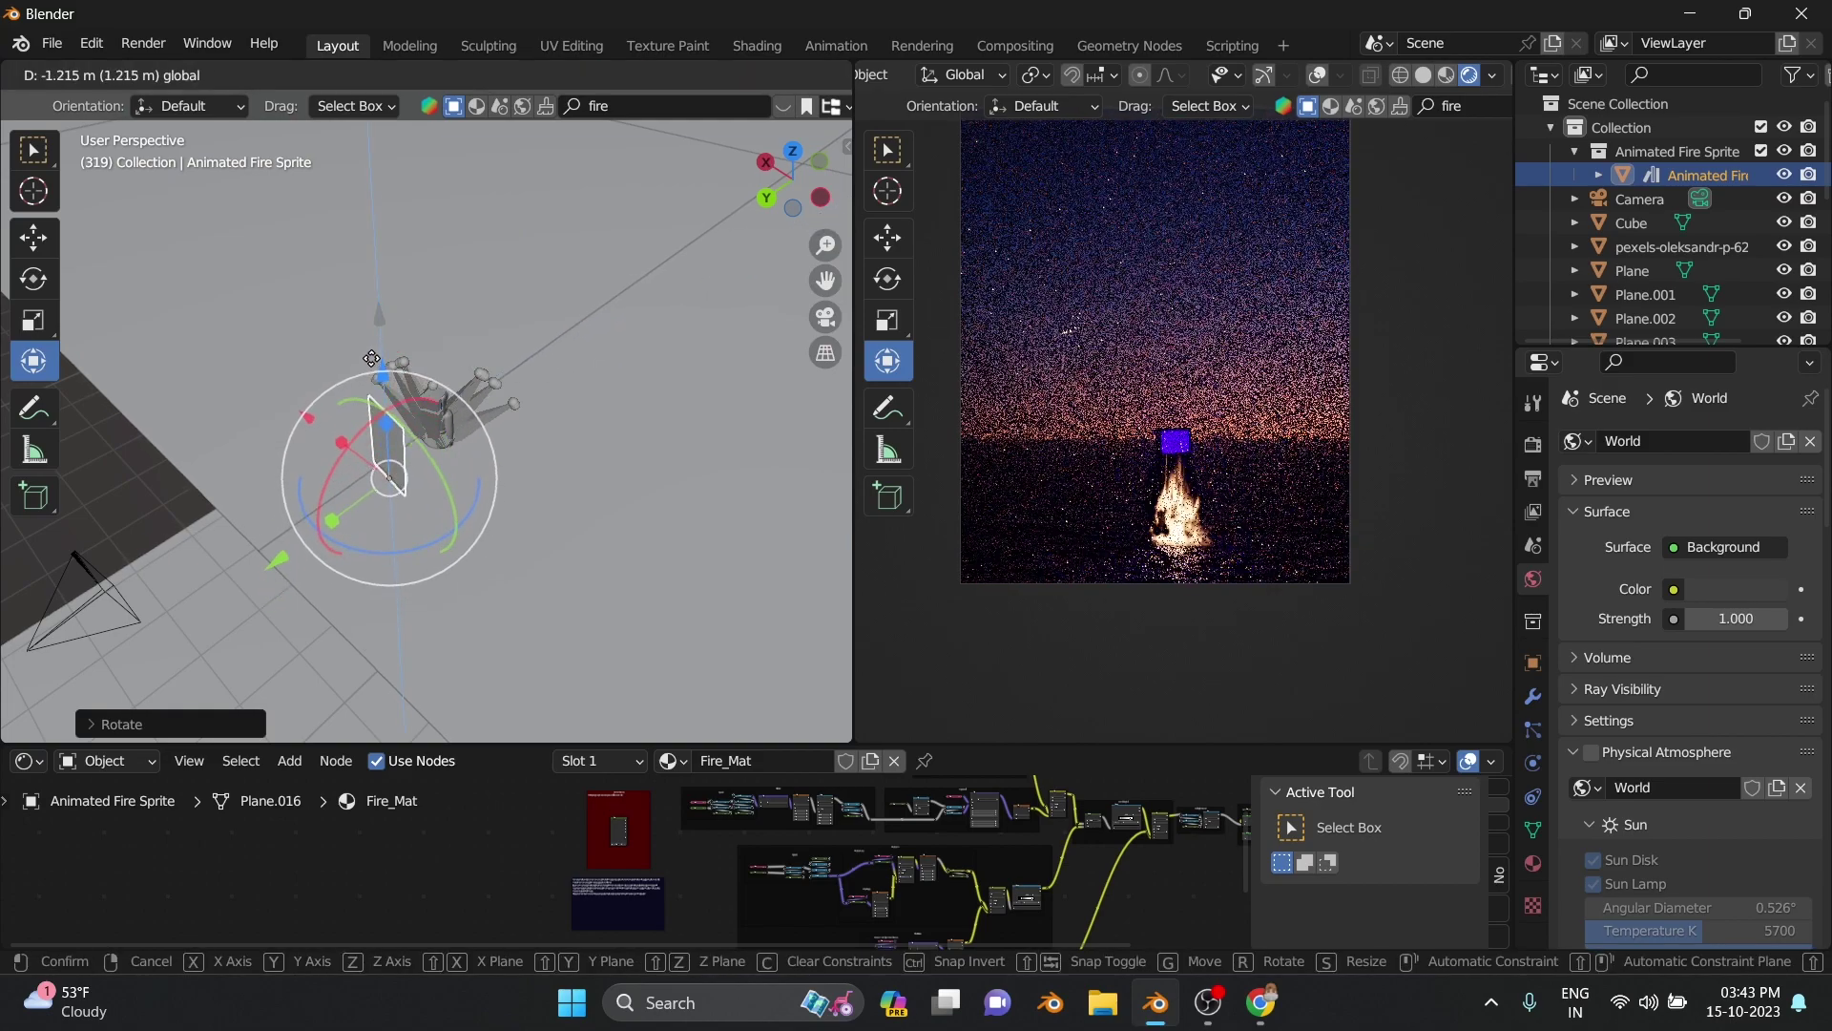
left_click(372, 358)
key("s")
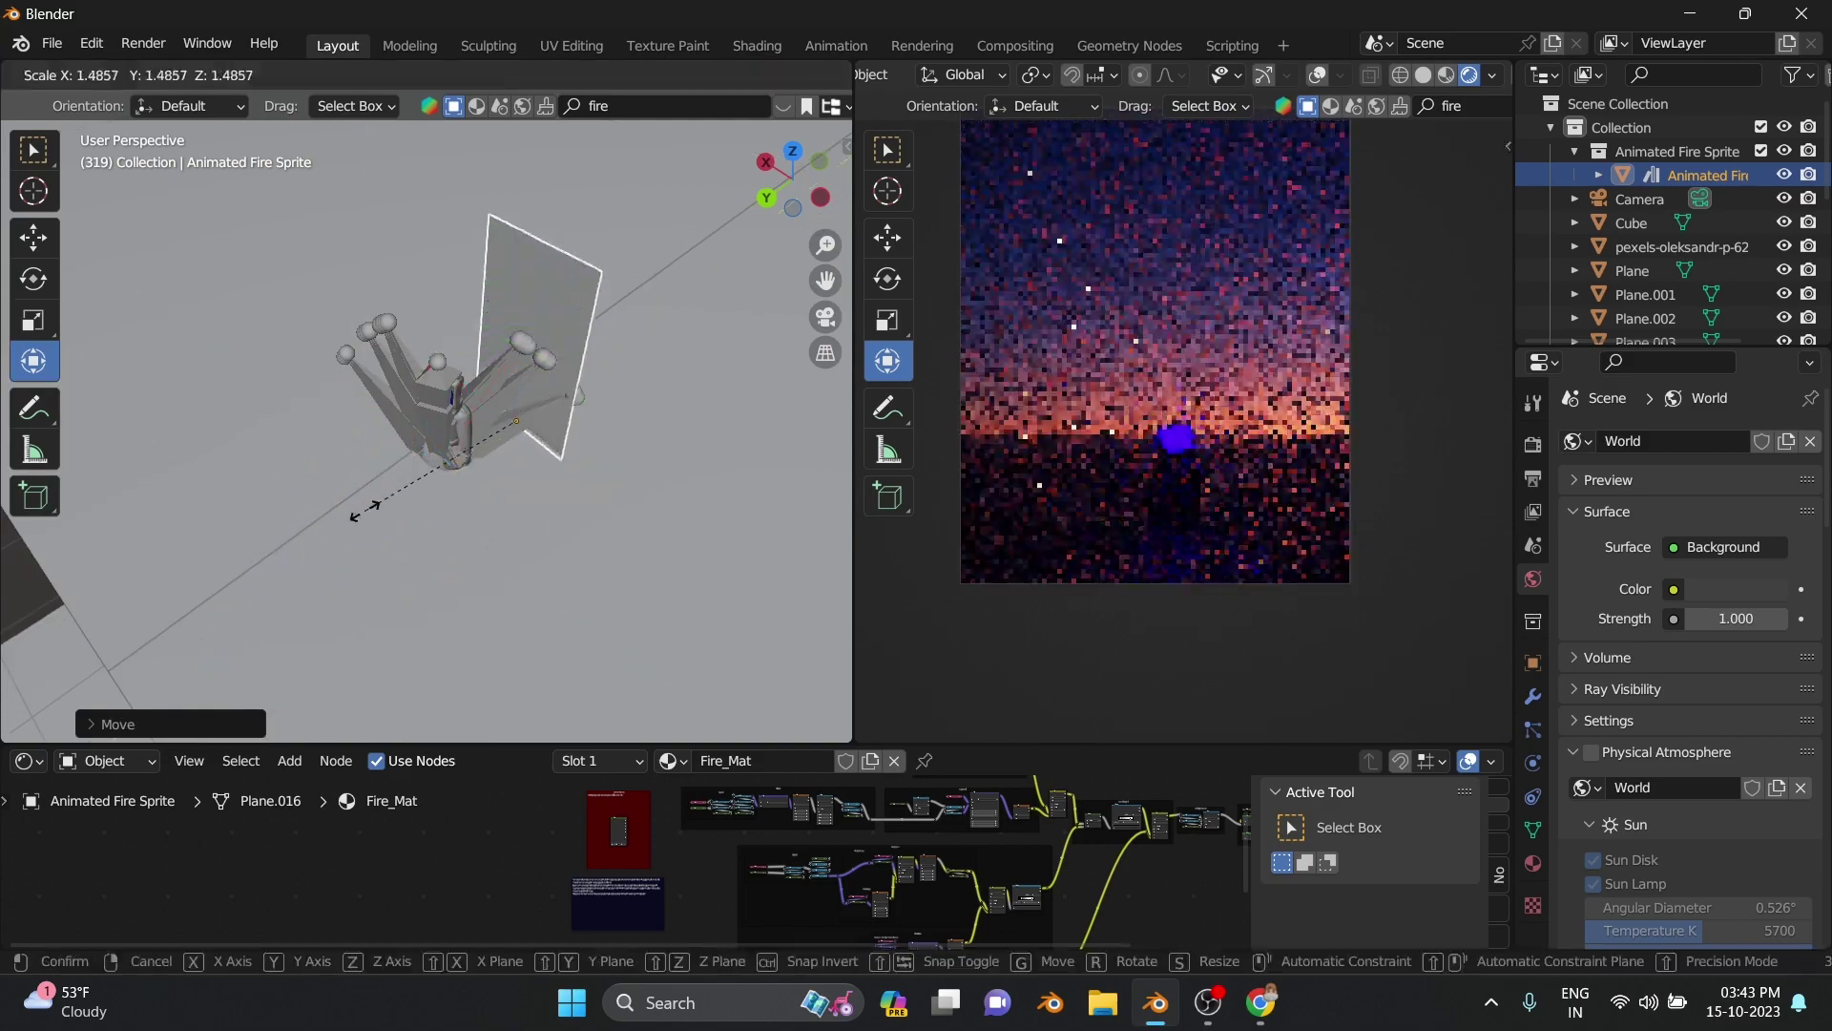
left_click(366, 511)
left_click_drag(412, 368, 399, 363)
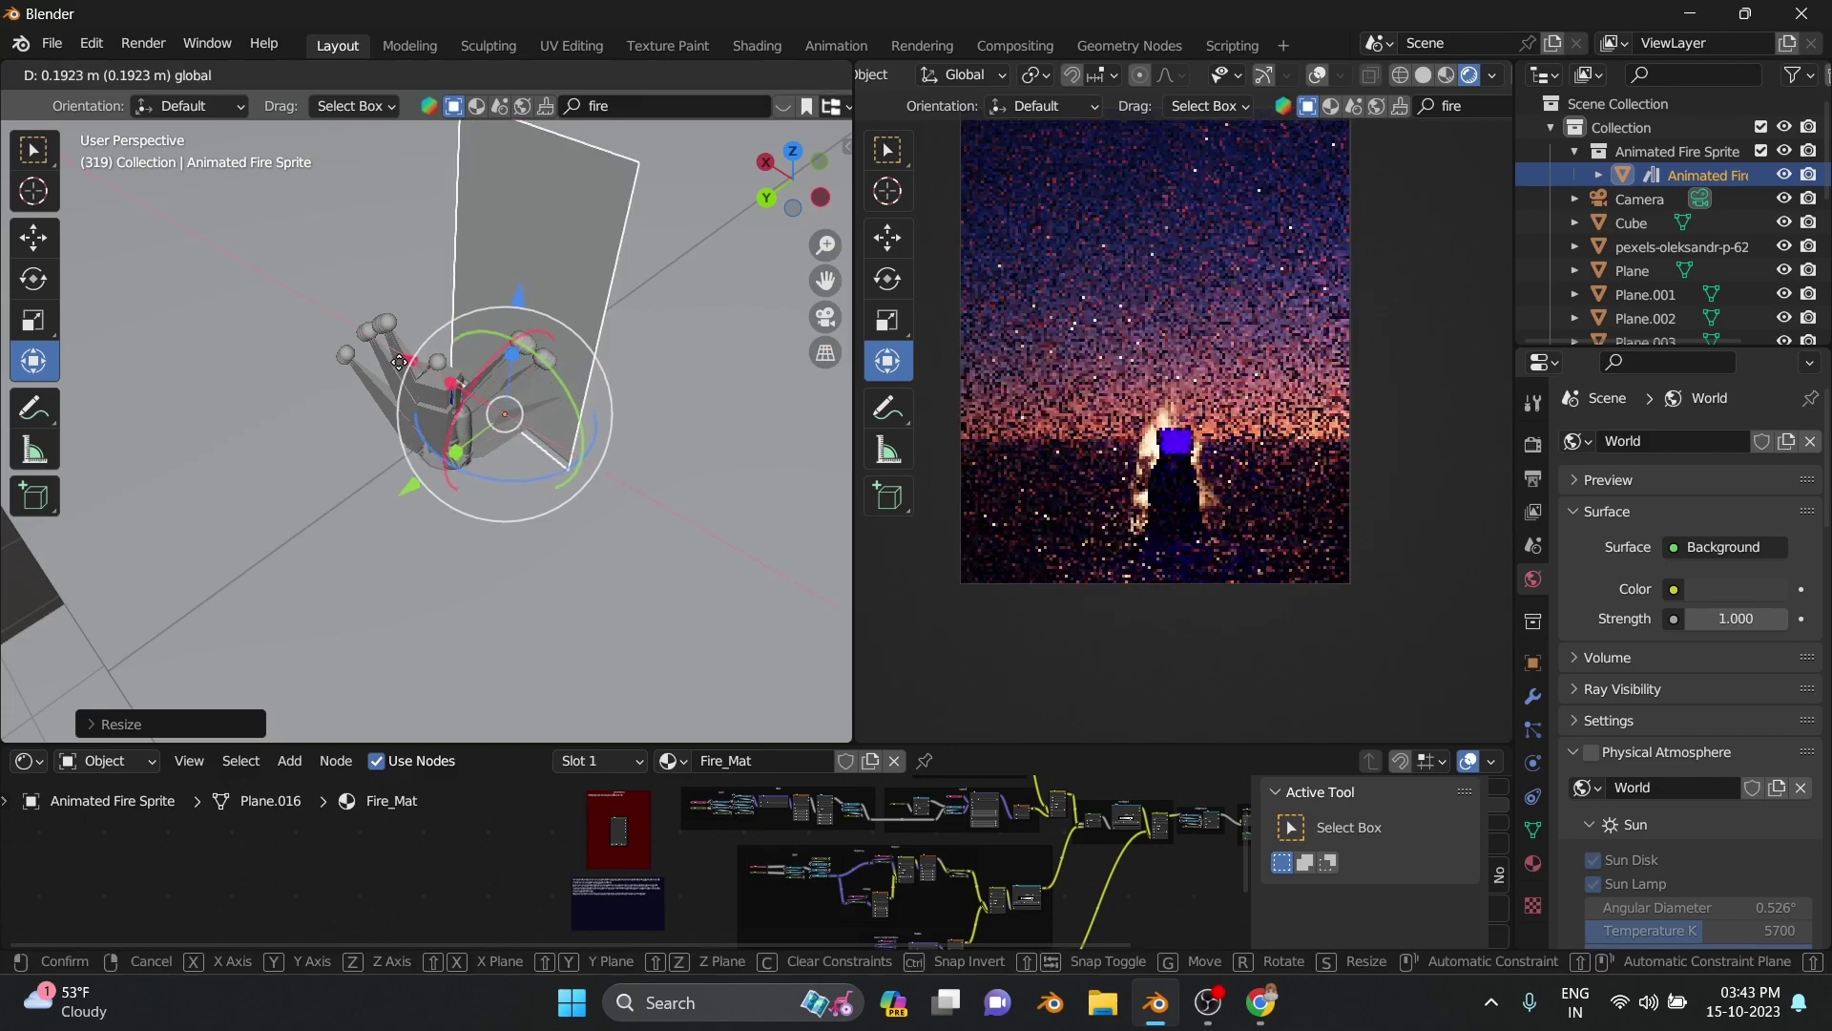
left_click(399, 363)
scroll(1680, 572, "down", 3)
Set the camera's depth-of-field F-Stop to 1.2
left_click(1699, 198)
scroll(1680, 573, "down", 5)
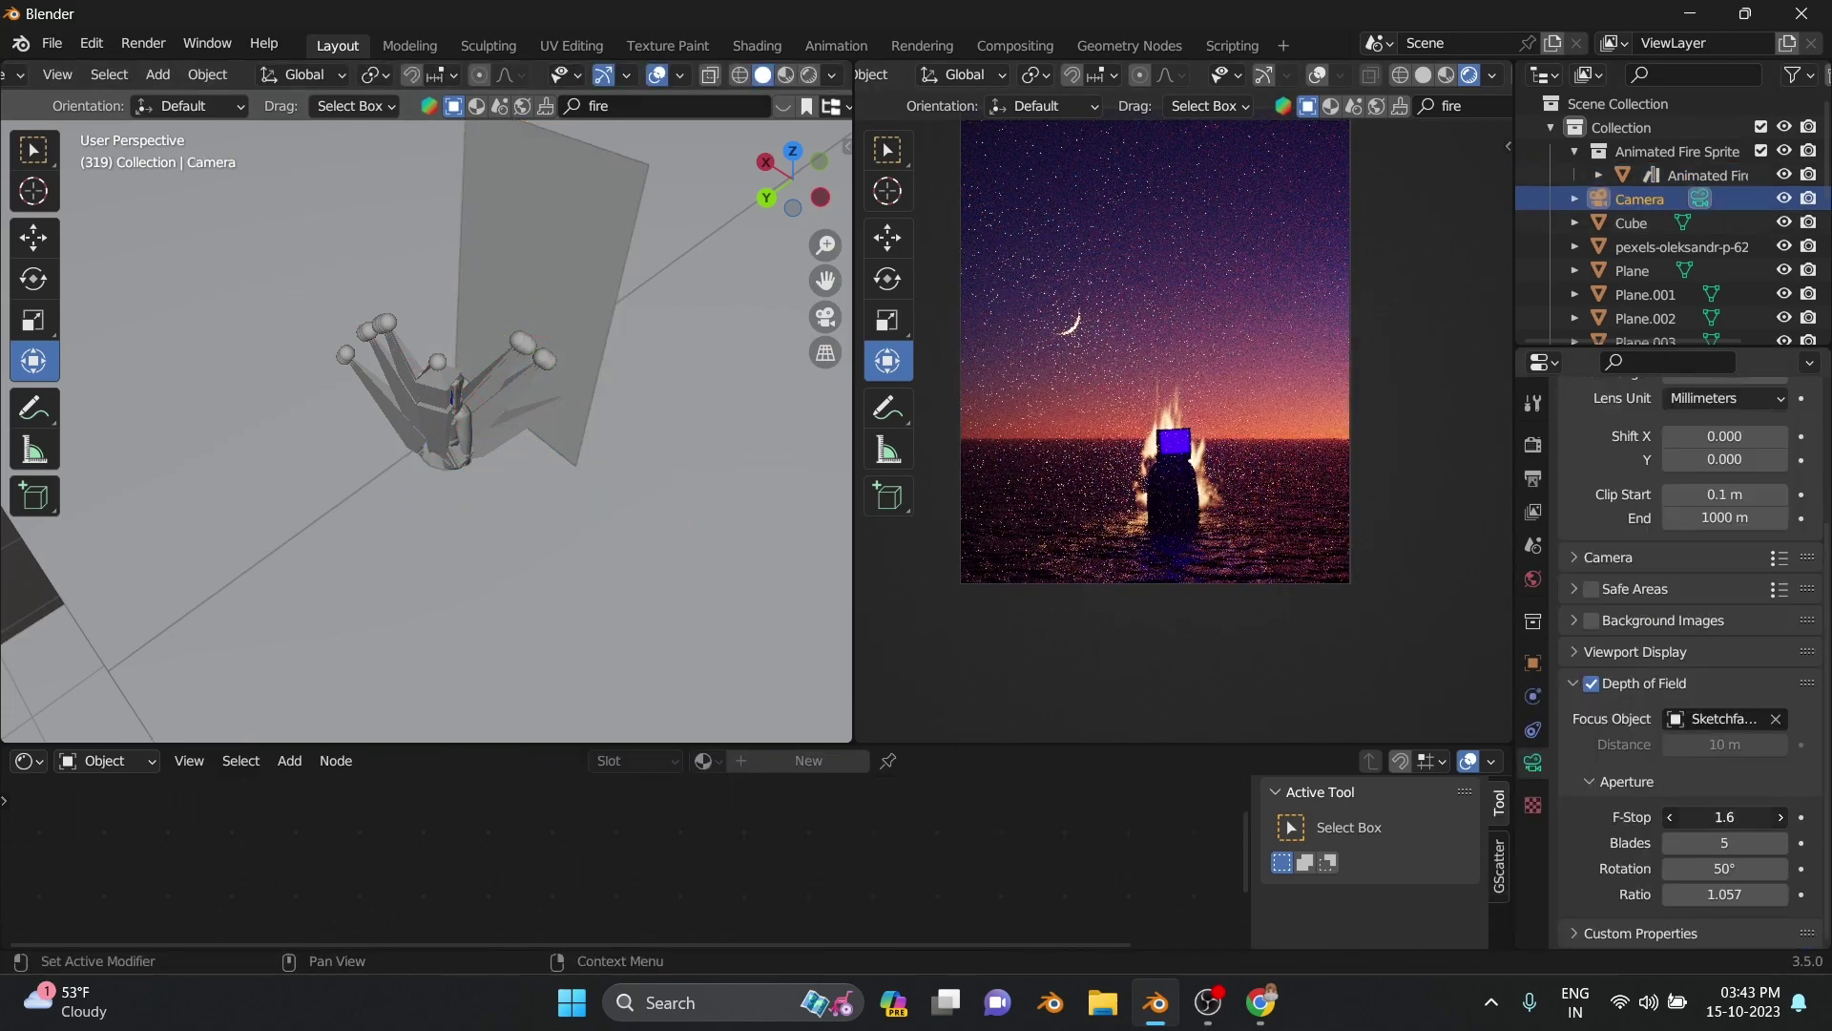
left_click_drag(1729, 817, 1717, 816)
Reposition the Sketchfab_model figure and select its TV screen mesh_2
left_click(1643, 321)
key("g")
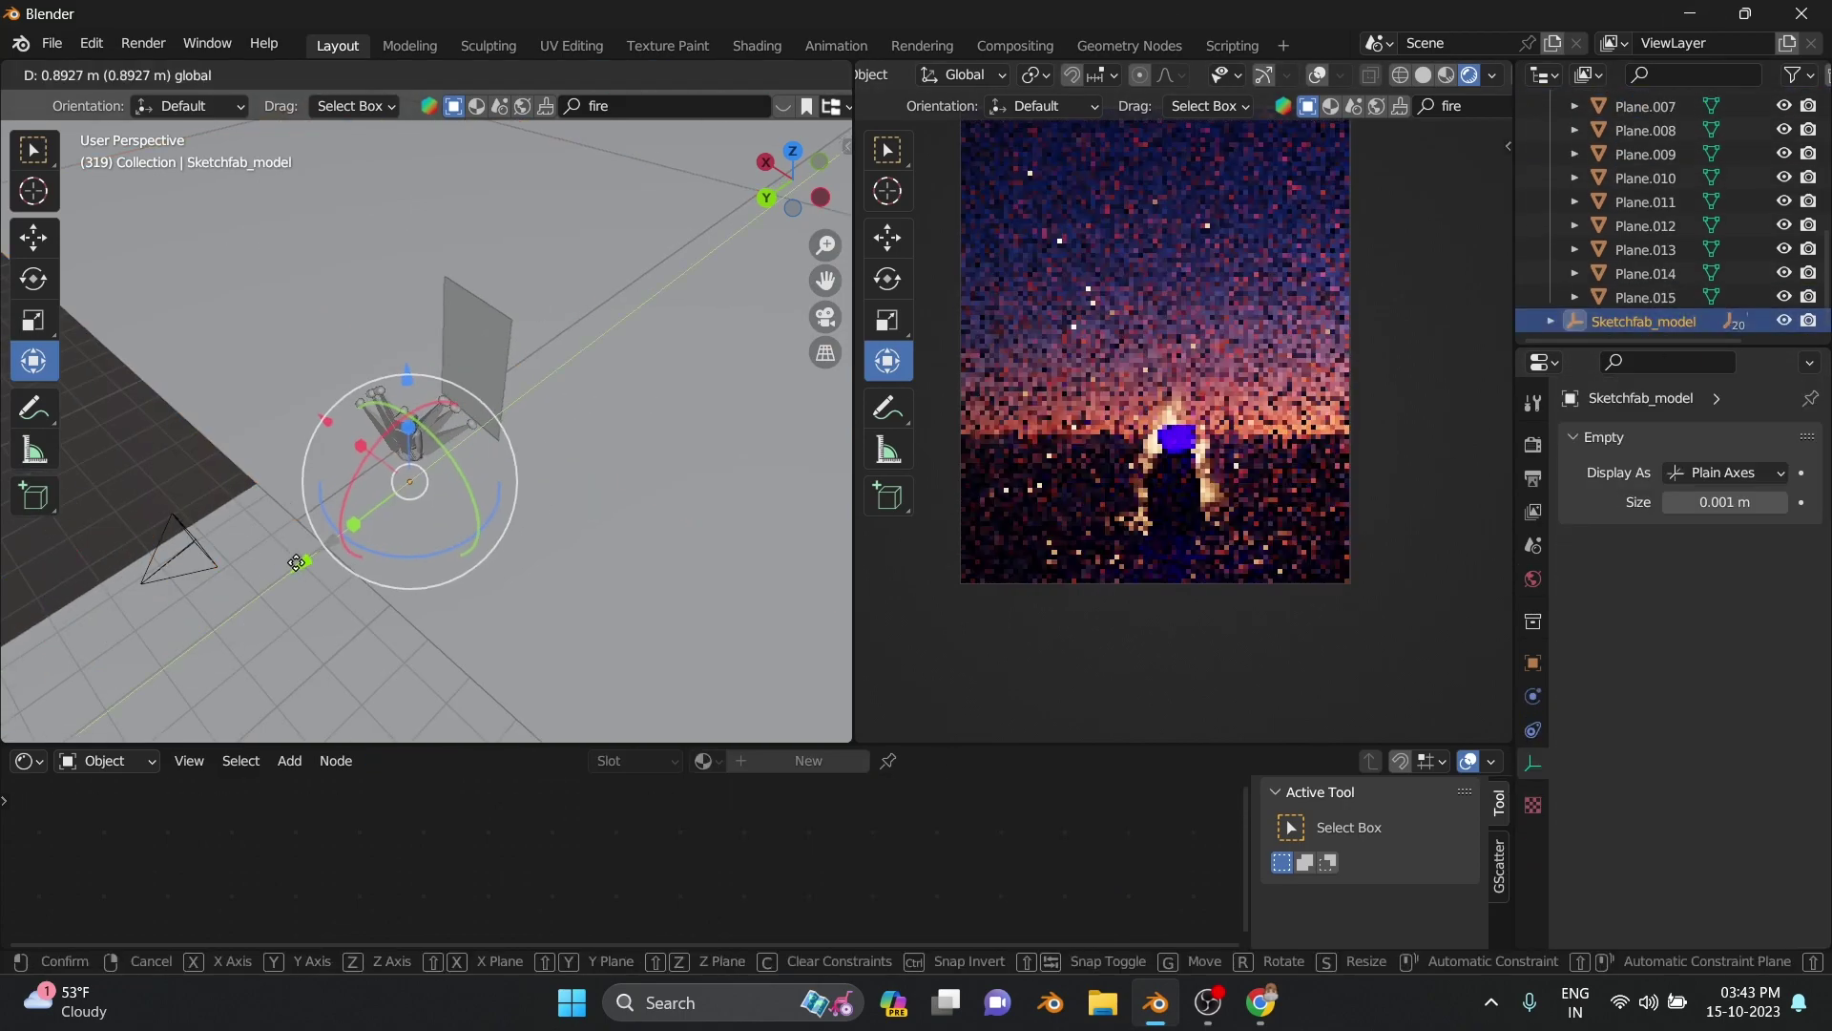
left_click(401, 489)
left_click(400, 435)
Darken the BlueScreen base colour and change its emission glow to dark purple
left_click(1533, 862)
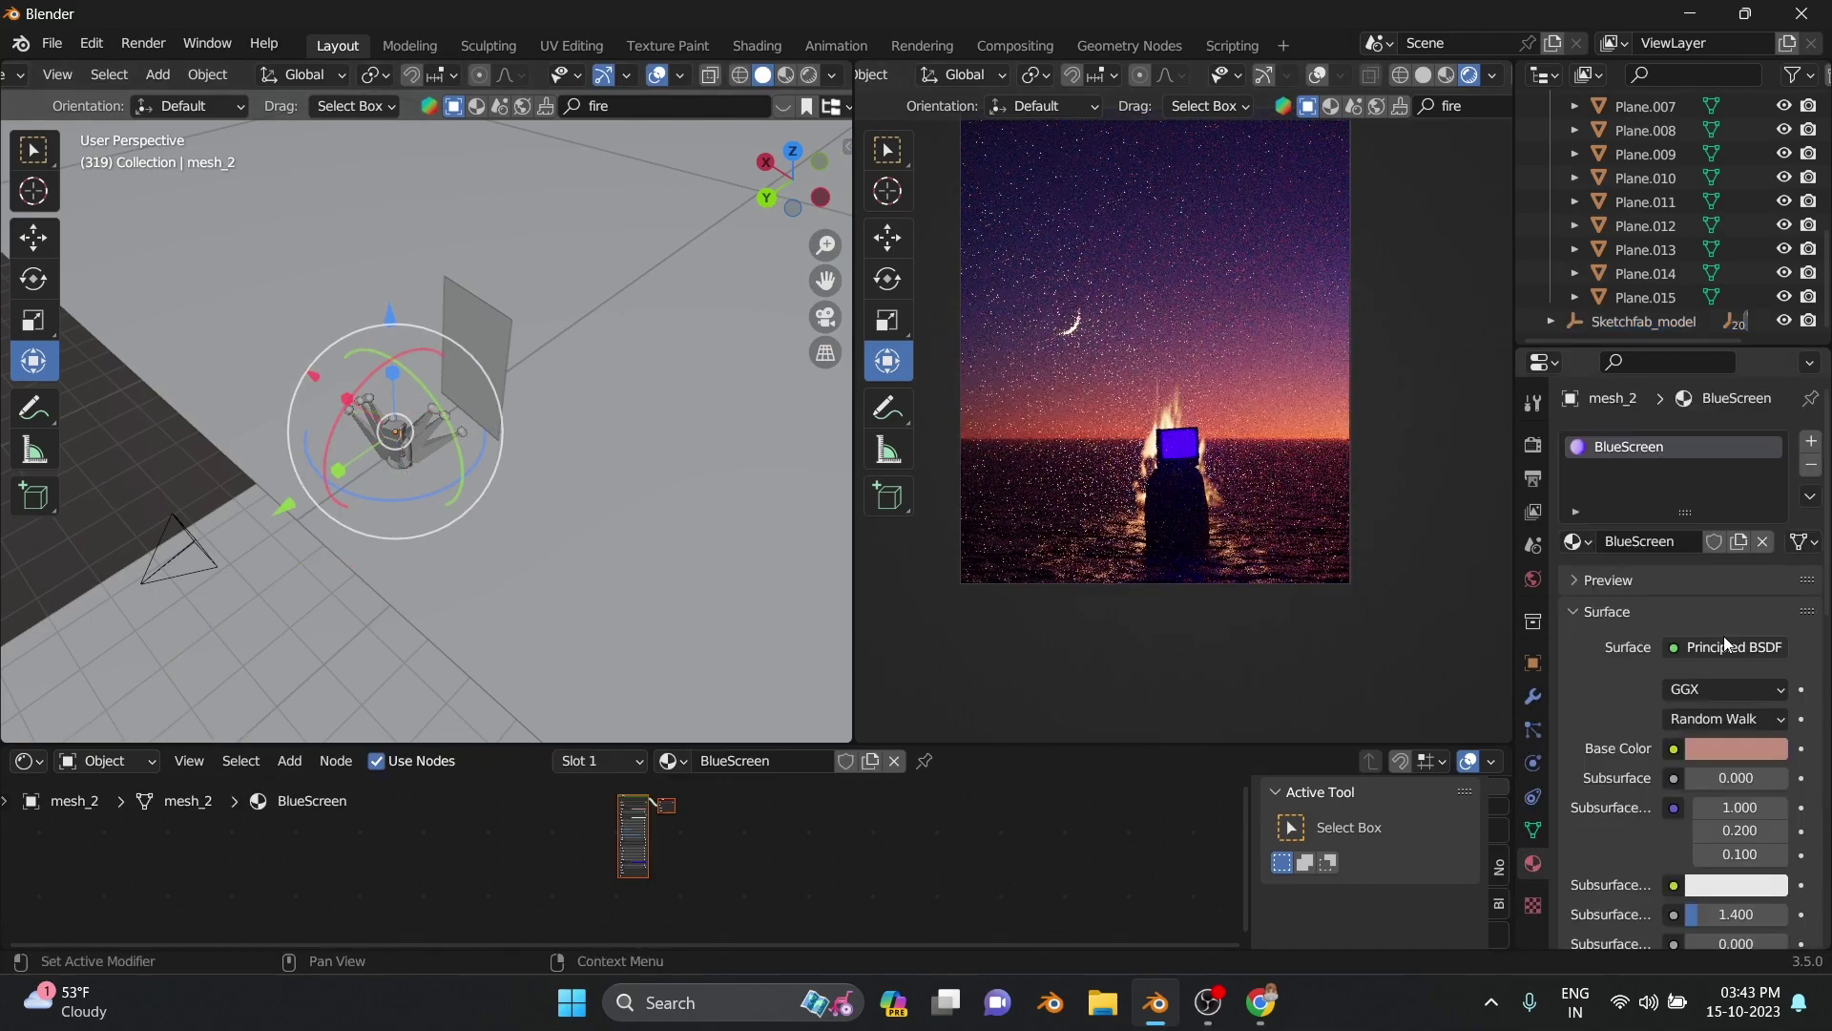
left_click(1735, 748)
left_click_drag(1798, 420, 1798, 516)
scroll(633, 821, "up", 8)
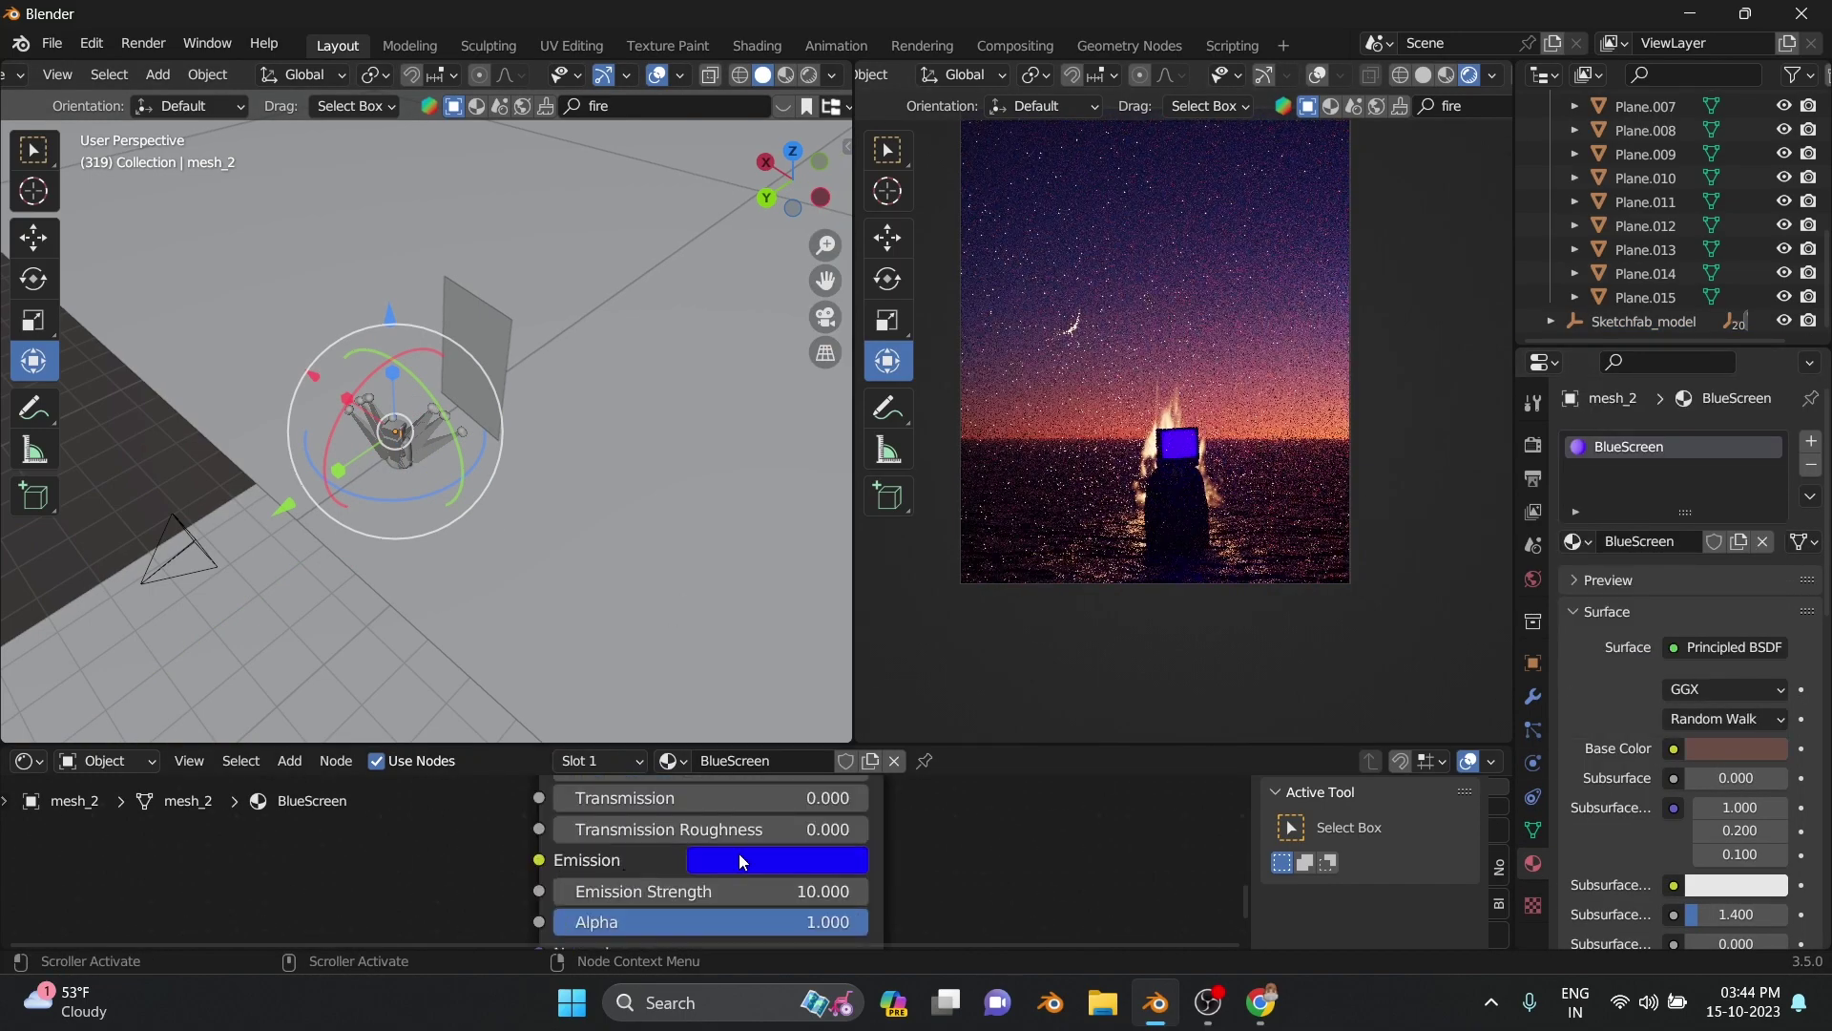
left_click(778, 859)
mouse_move(899, 499)
left_mouse_down()
mouse_move(773, 640)
mouse_move(855, 541)
left_mouse_up()
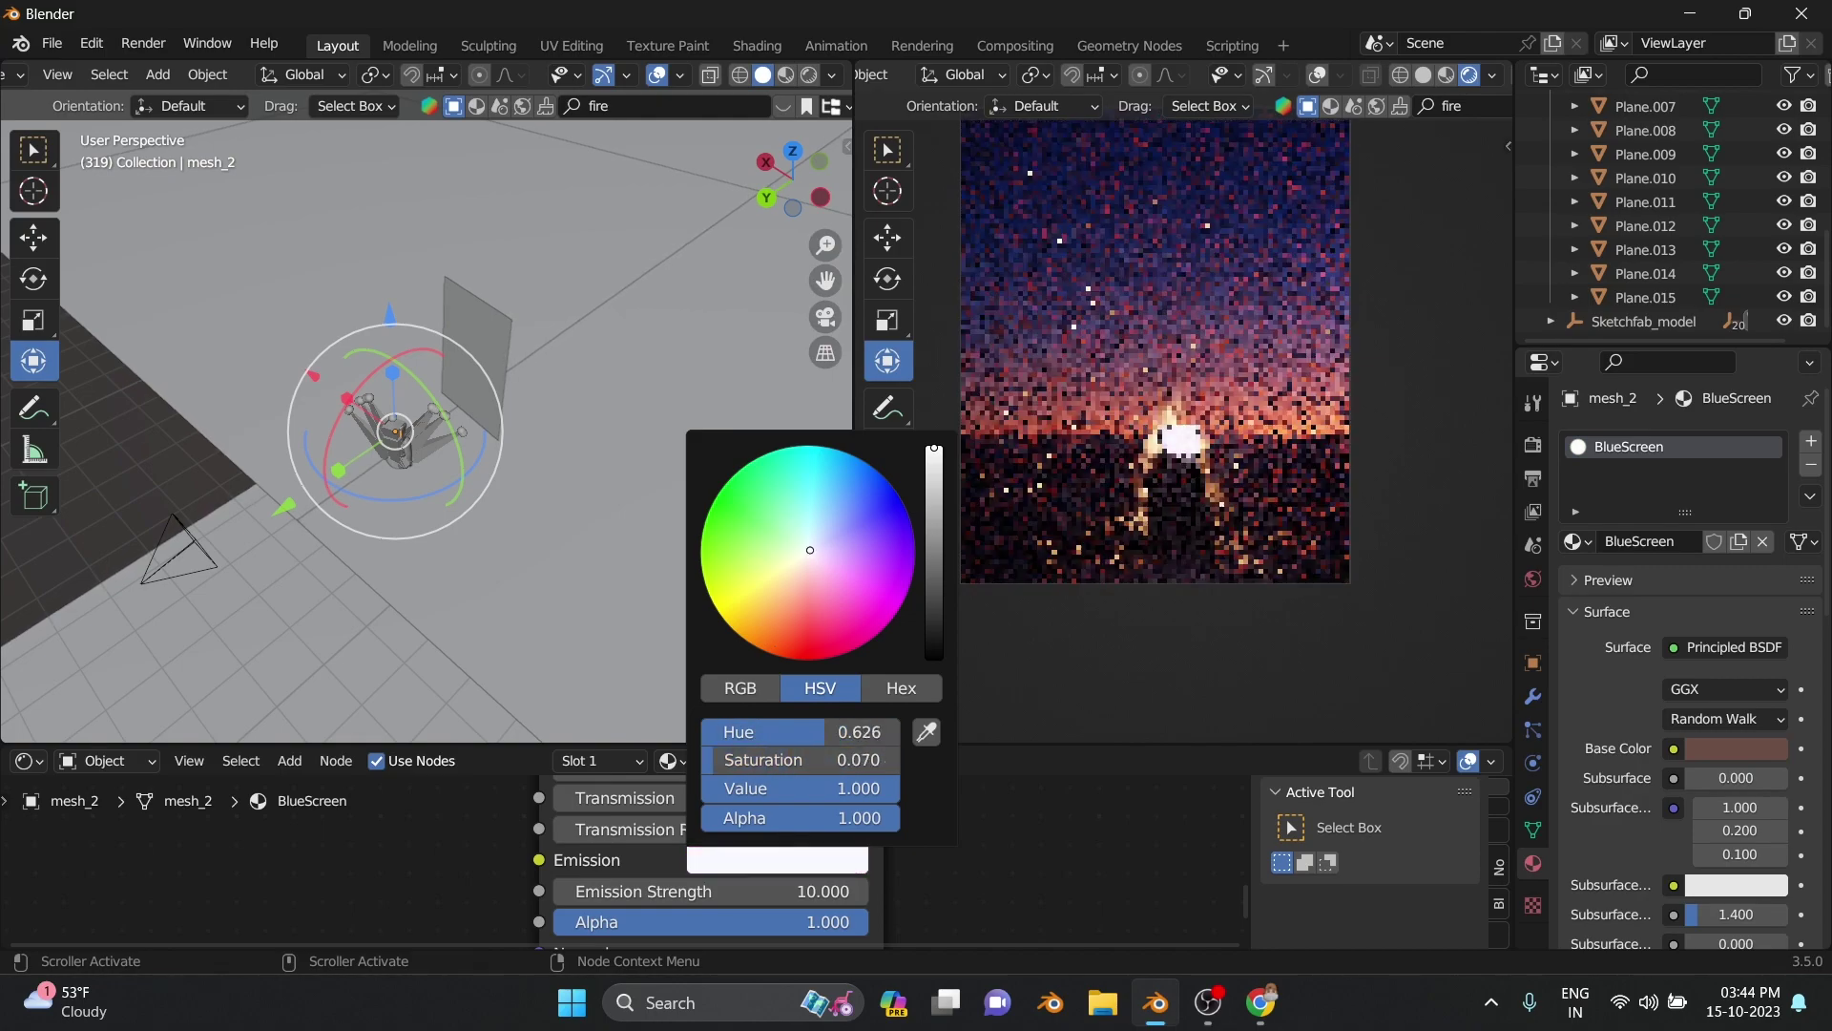
left_click_drag(934, 448, 934, 566)
Add a new text object and move it along Y into the scene
key("shift+a")
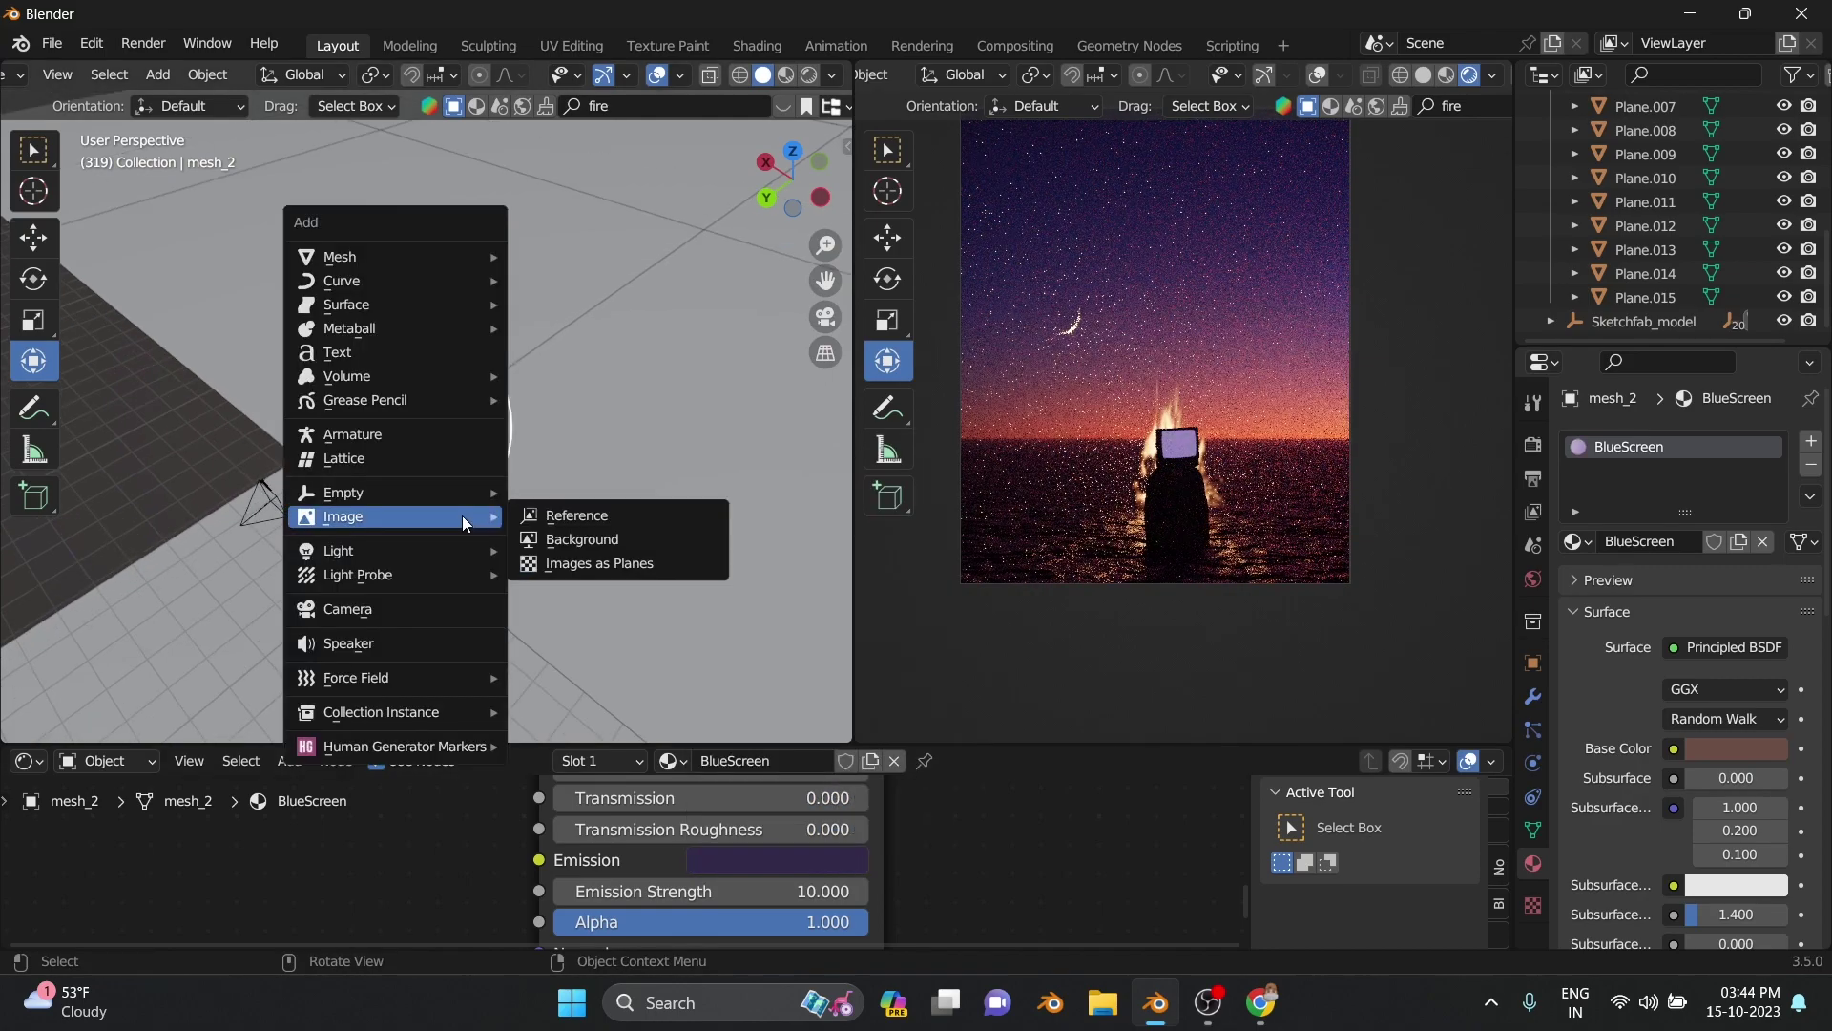
left_click(438, 352)
mouse_move(438, 357)
middle_mouse_down()
mouse_move(610, 287)
mouse_move(492, 544)
middle_mouse_up()
left_click_drag(492, 544, 405, 507)
mouse_move(405, 507)
middle_mouse_down()
mouse_move(347, 588)
mouse_move(299, 605)
mouse_move(531, 401)
mouse_move(381, 401)
mouse_move(330, 463)
middle_mouse_up()
Rotate the DREAM text to -180° Z and shrink it to 0.153 onto the TV screen
mouse_move(330, 464)
left_mouse_down()
mouse_move(368, 473)
mouse_move(410, 447)
mouse_move(334, 442)
mouse_move(401, 496)
left_mouse_up()
left_click(1533, 662)
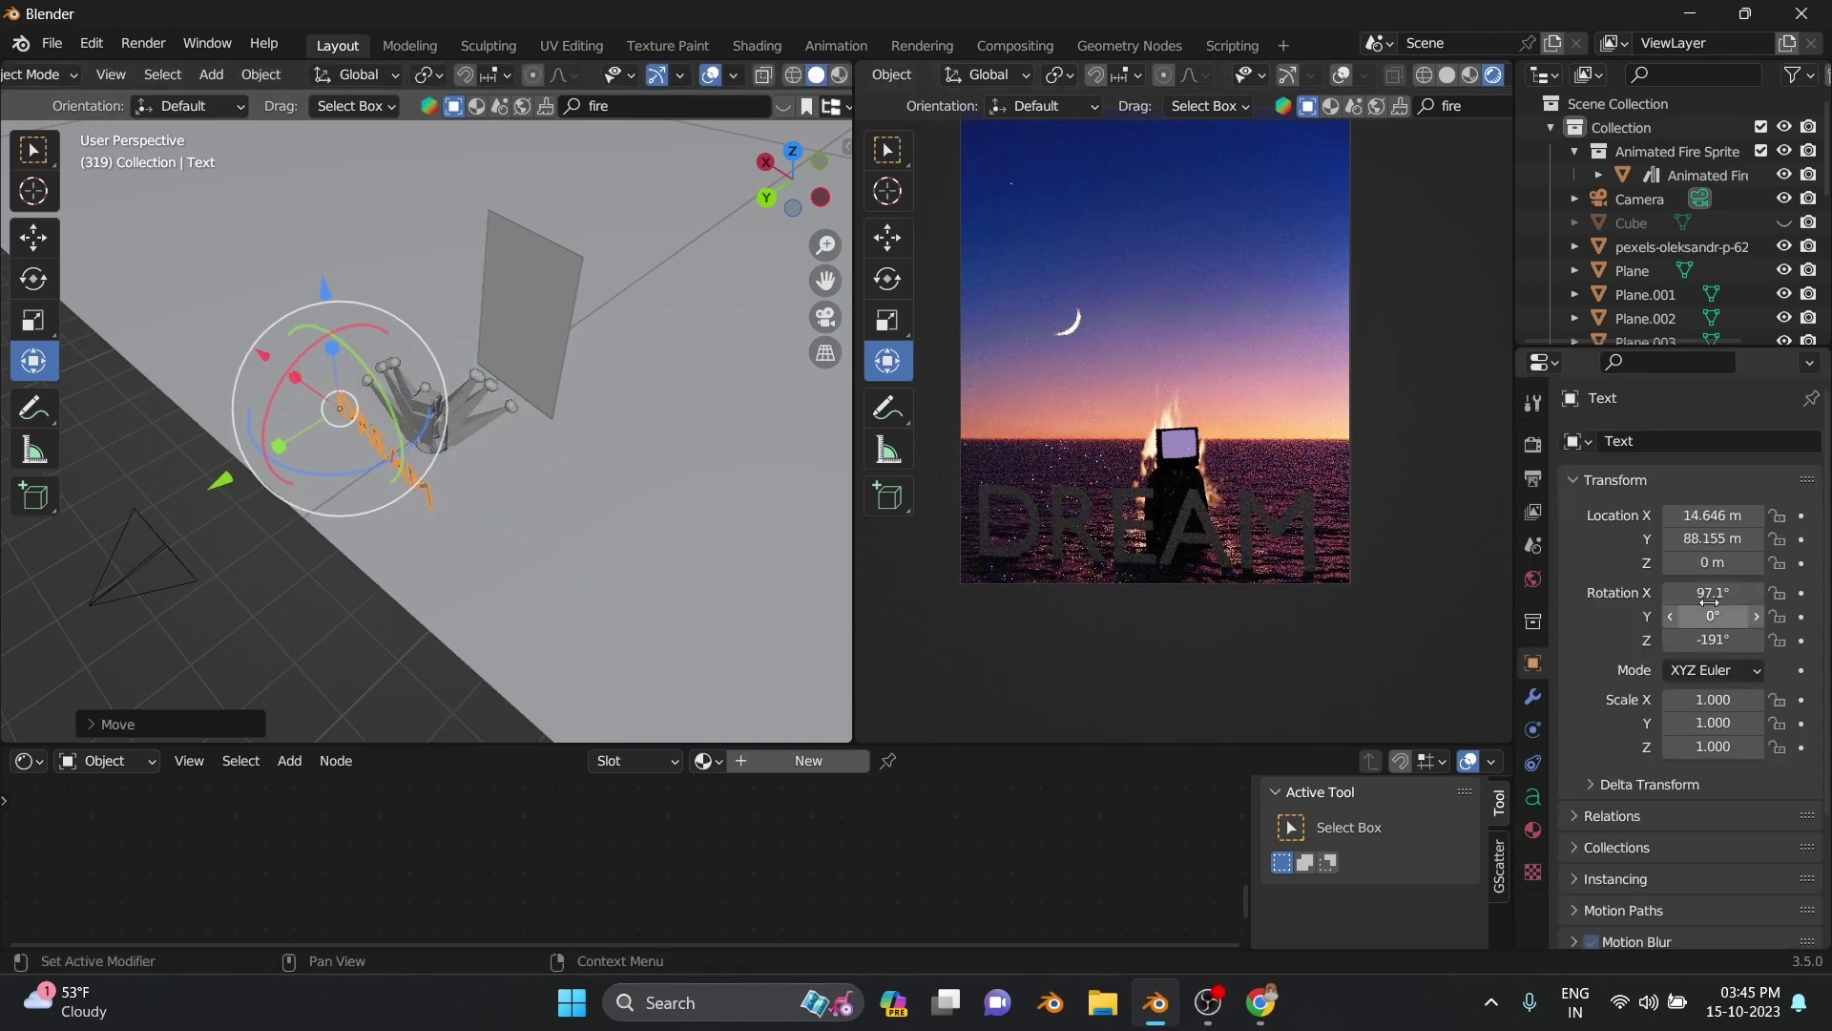
type("80")
key("Return")
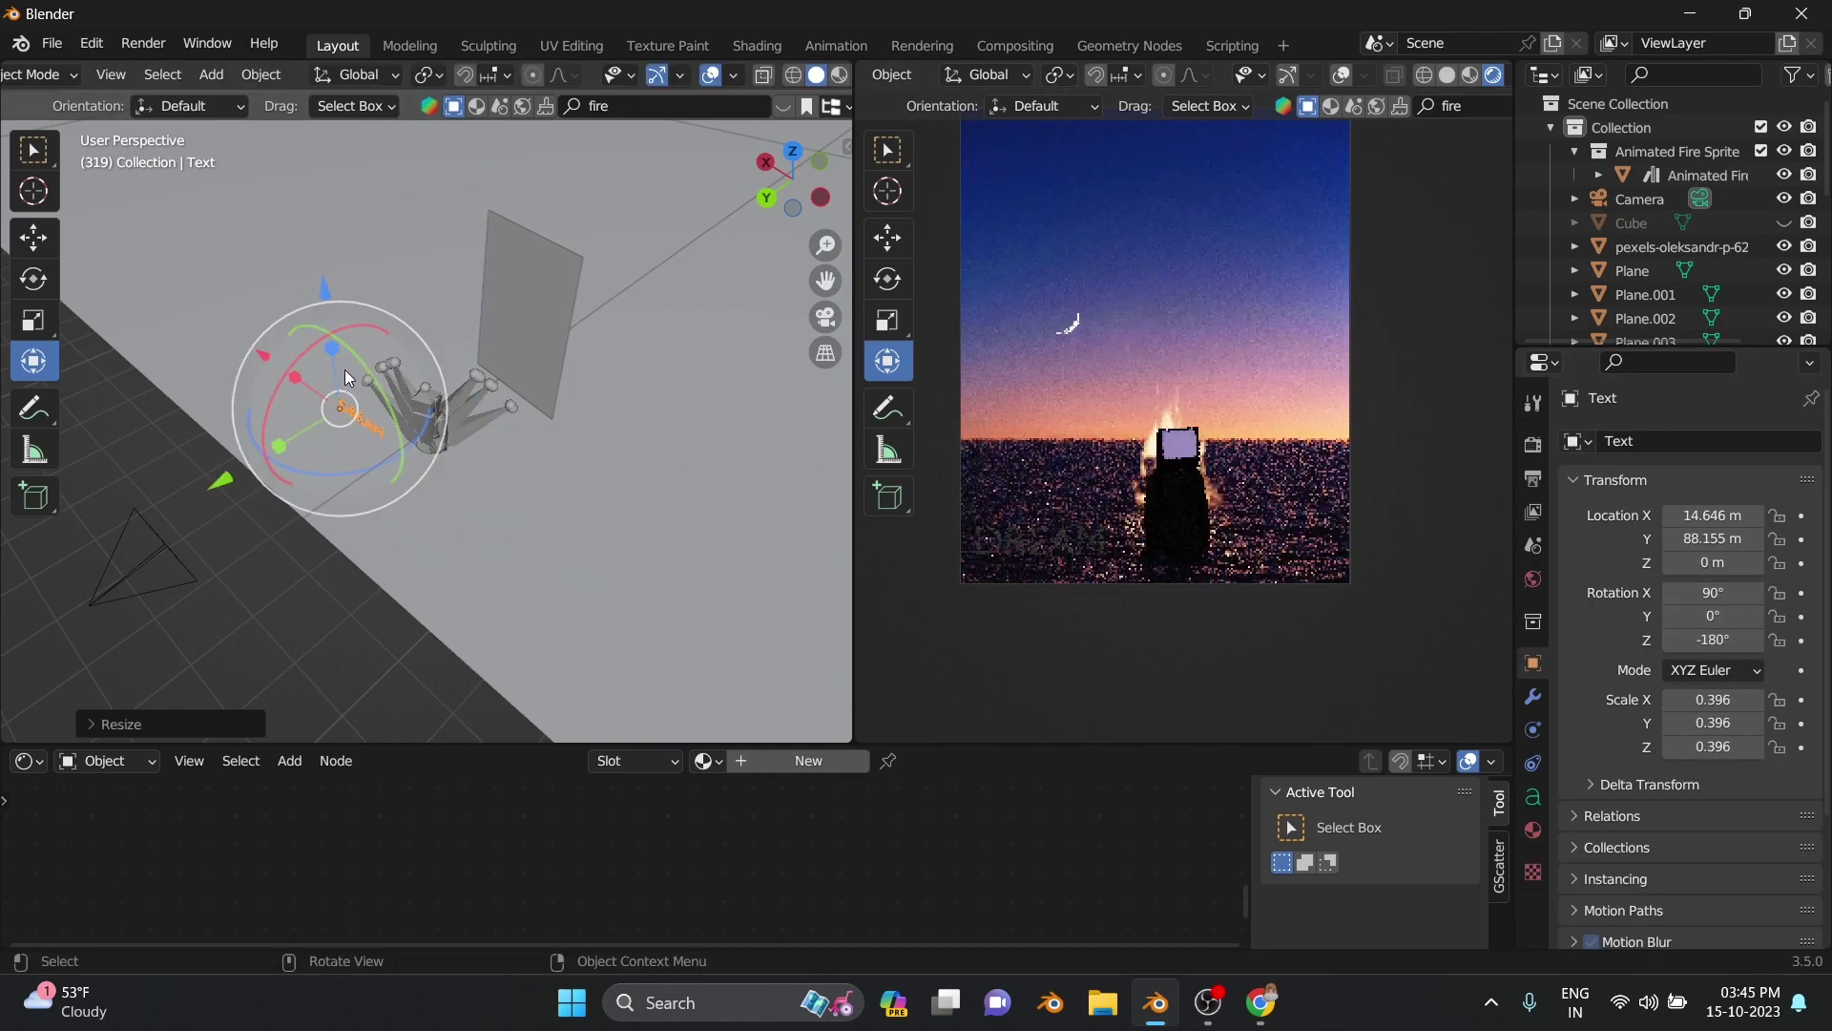
scroll(422, 398, "up", 3)
scroll(518, 410, "up", 3)
key("s")
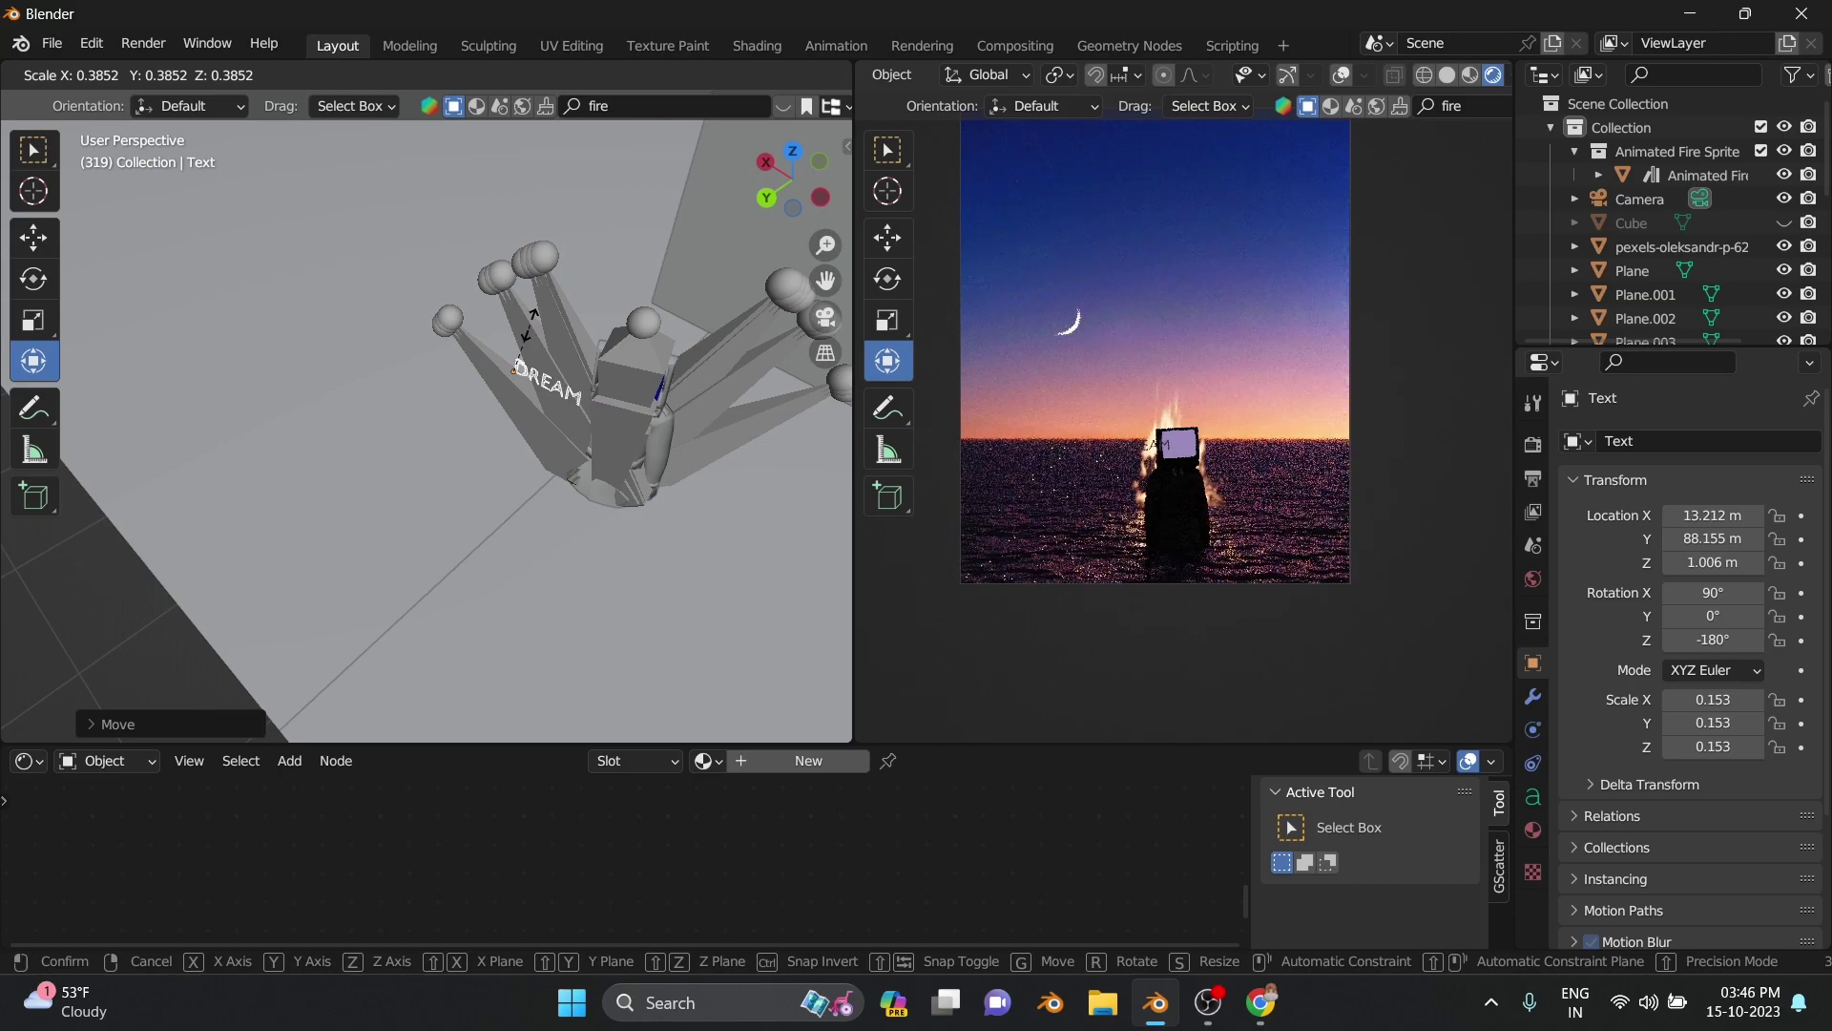
left_click(592, 463)
Give the text a new material with a red Emission shader at strength 70
left_click(793, 762)
key("shift+a")
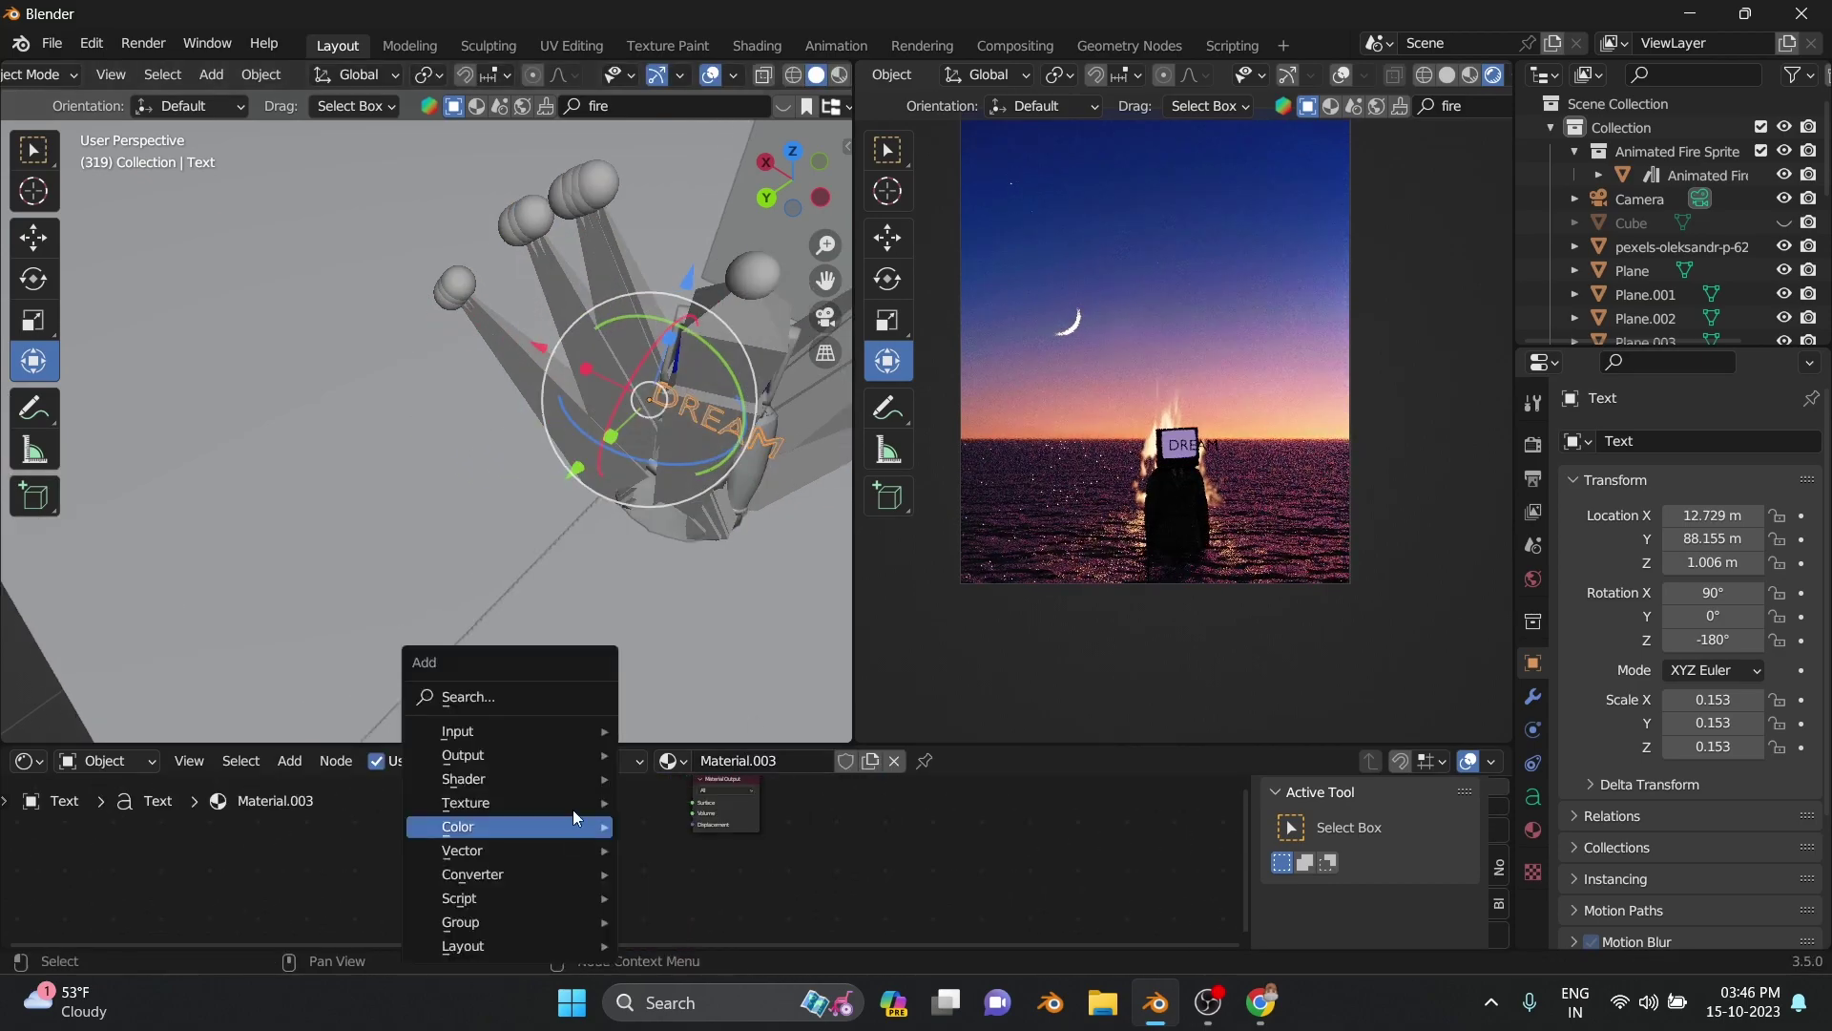
left_click(668, 827)
left_click_drag(660, 818, 693, 866)
left_click(638, 829)
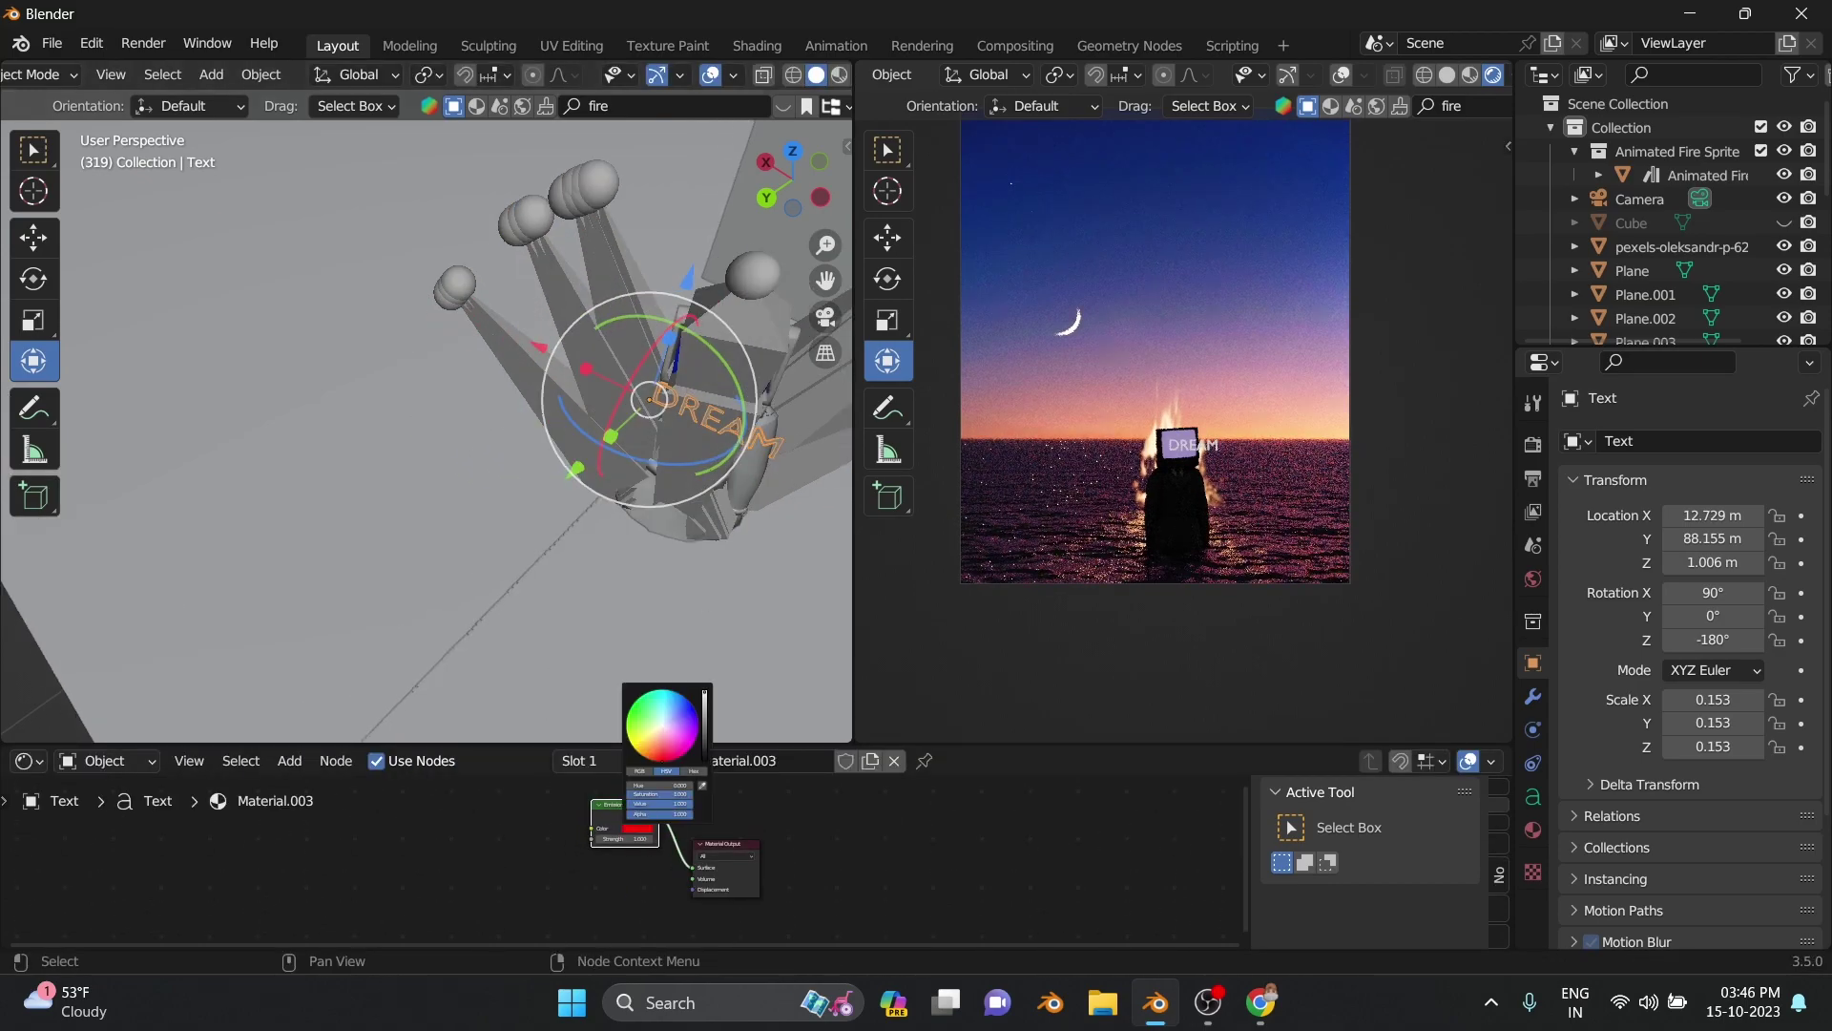
left_click(677, 721)
double_click(625, 839)
type("50")
scroll(700, 403, "up", 5)
scroll(700, 402, "down", 5)
Reselect the DREAM text at the TV head and nudge it along X on the screen
left_click(621, 327)
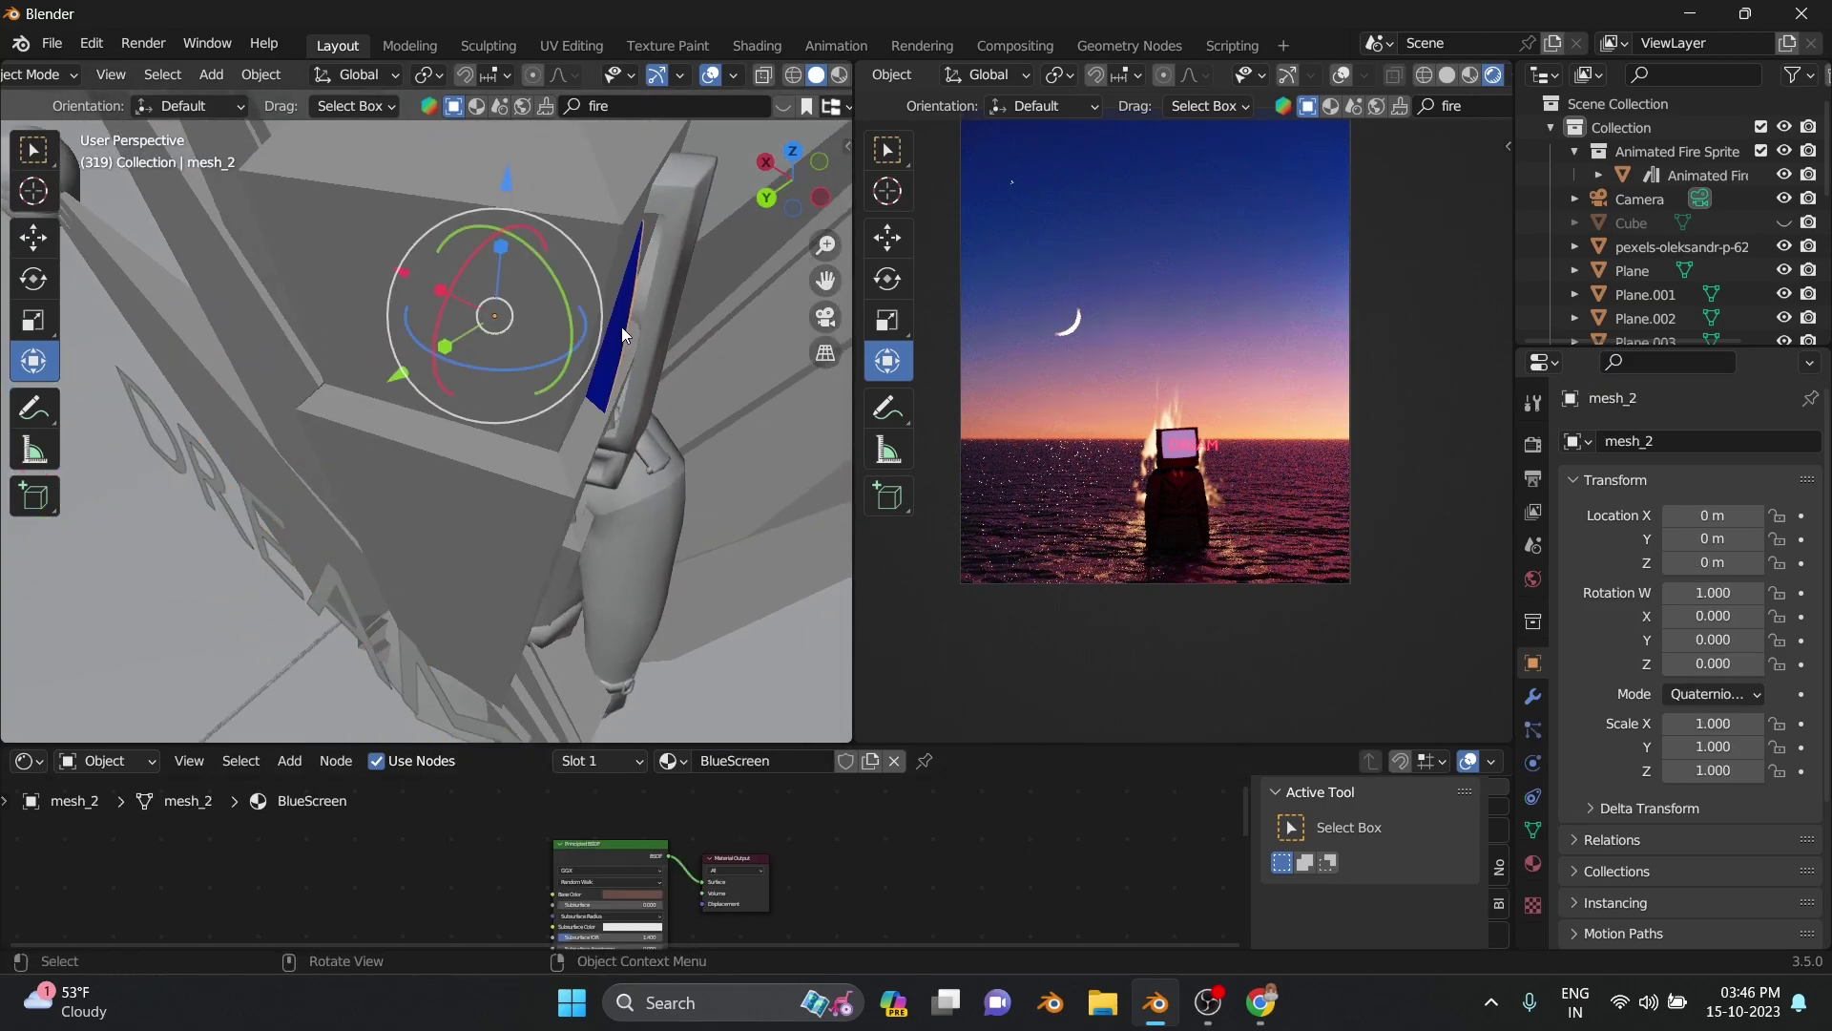
left_click(1170, 445)
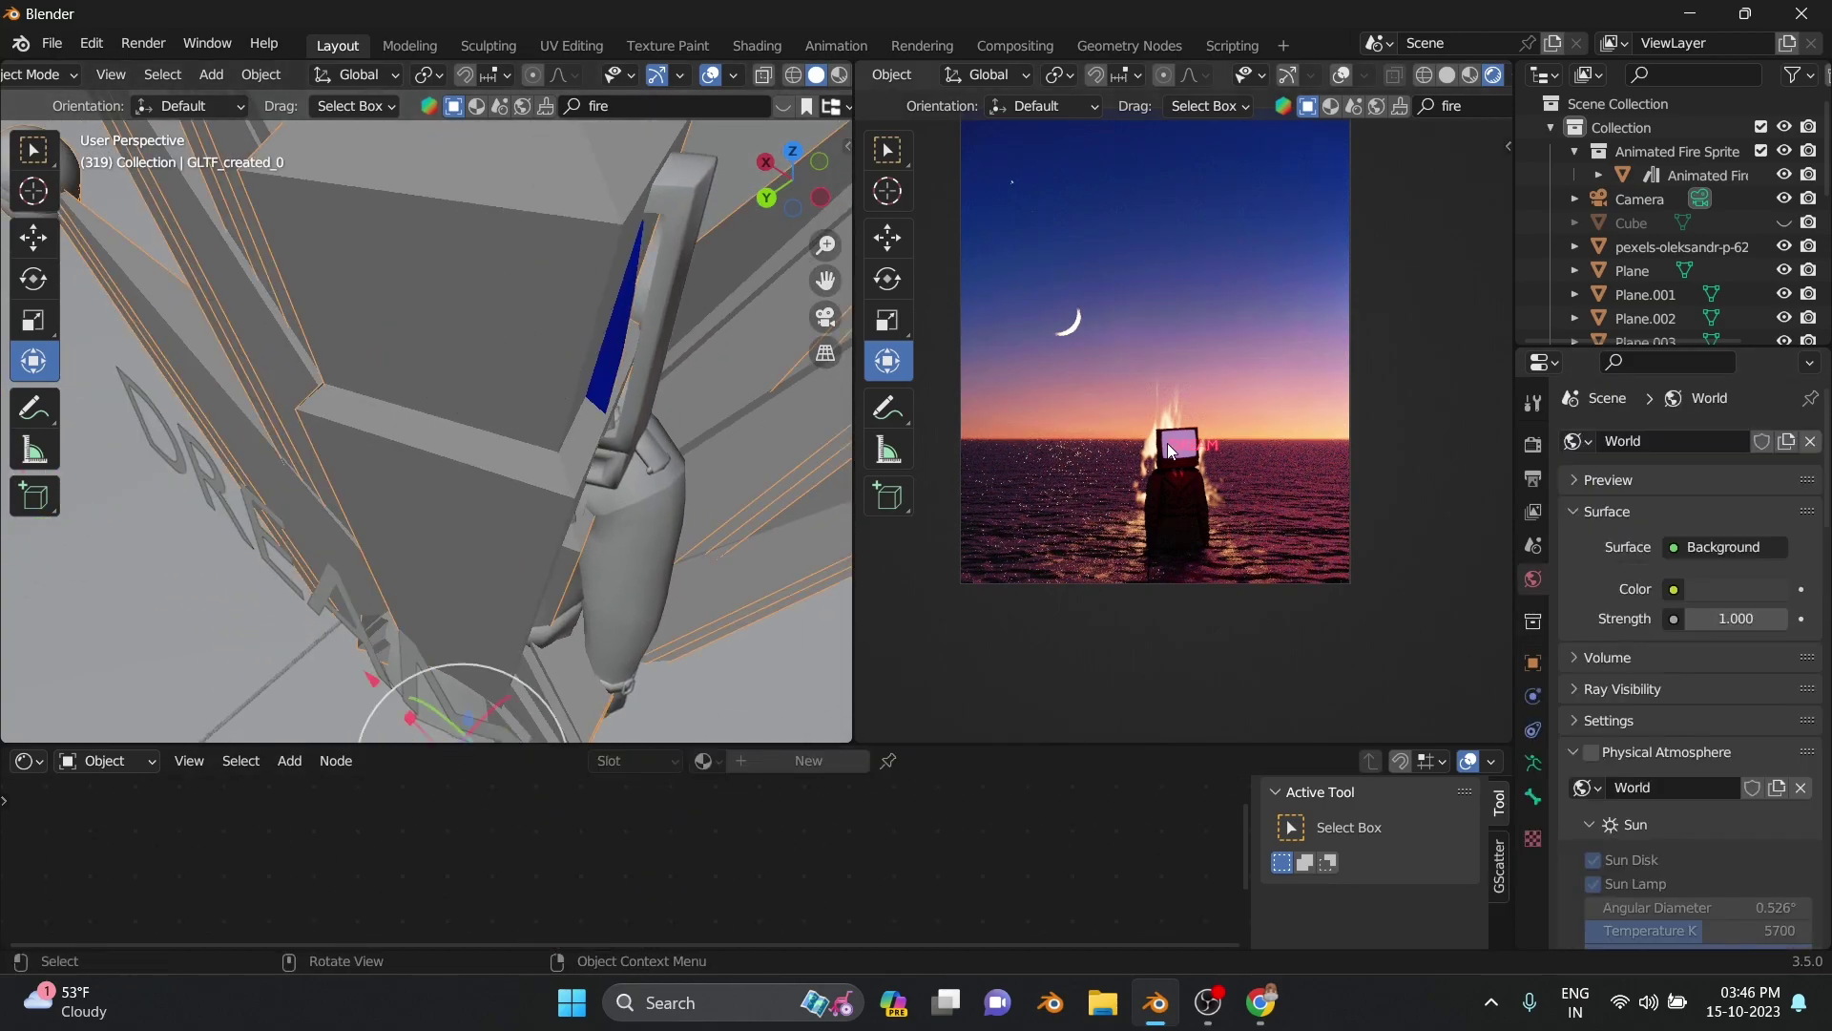
scroll(1184, 468, "up", 5)
left_click(1177, 485)
mouse_move(573, 401)
middle_mouse_down()
mouse_move(662, 398)
mouse_move(678, 529)
middle_mouse_up()
left_click(731, 483)
left_click(645, 420)
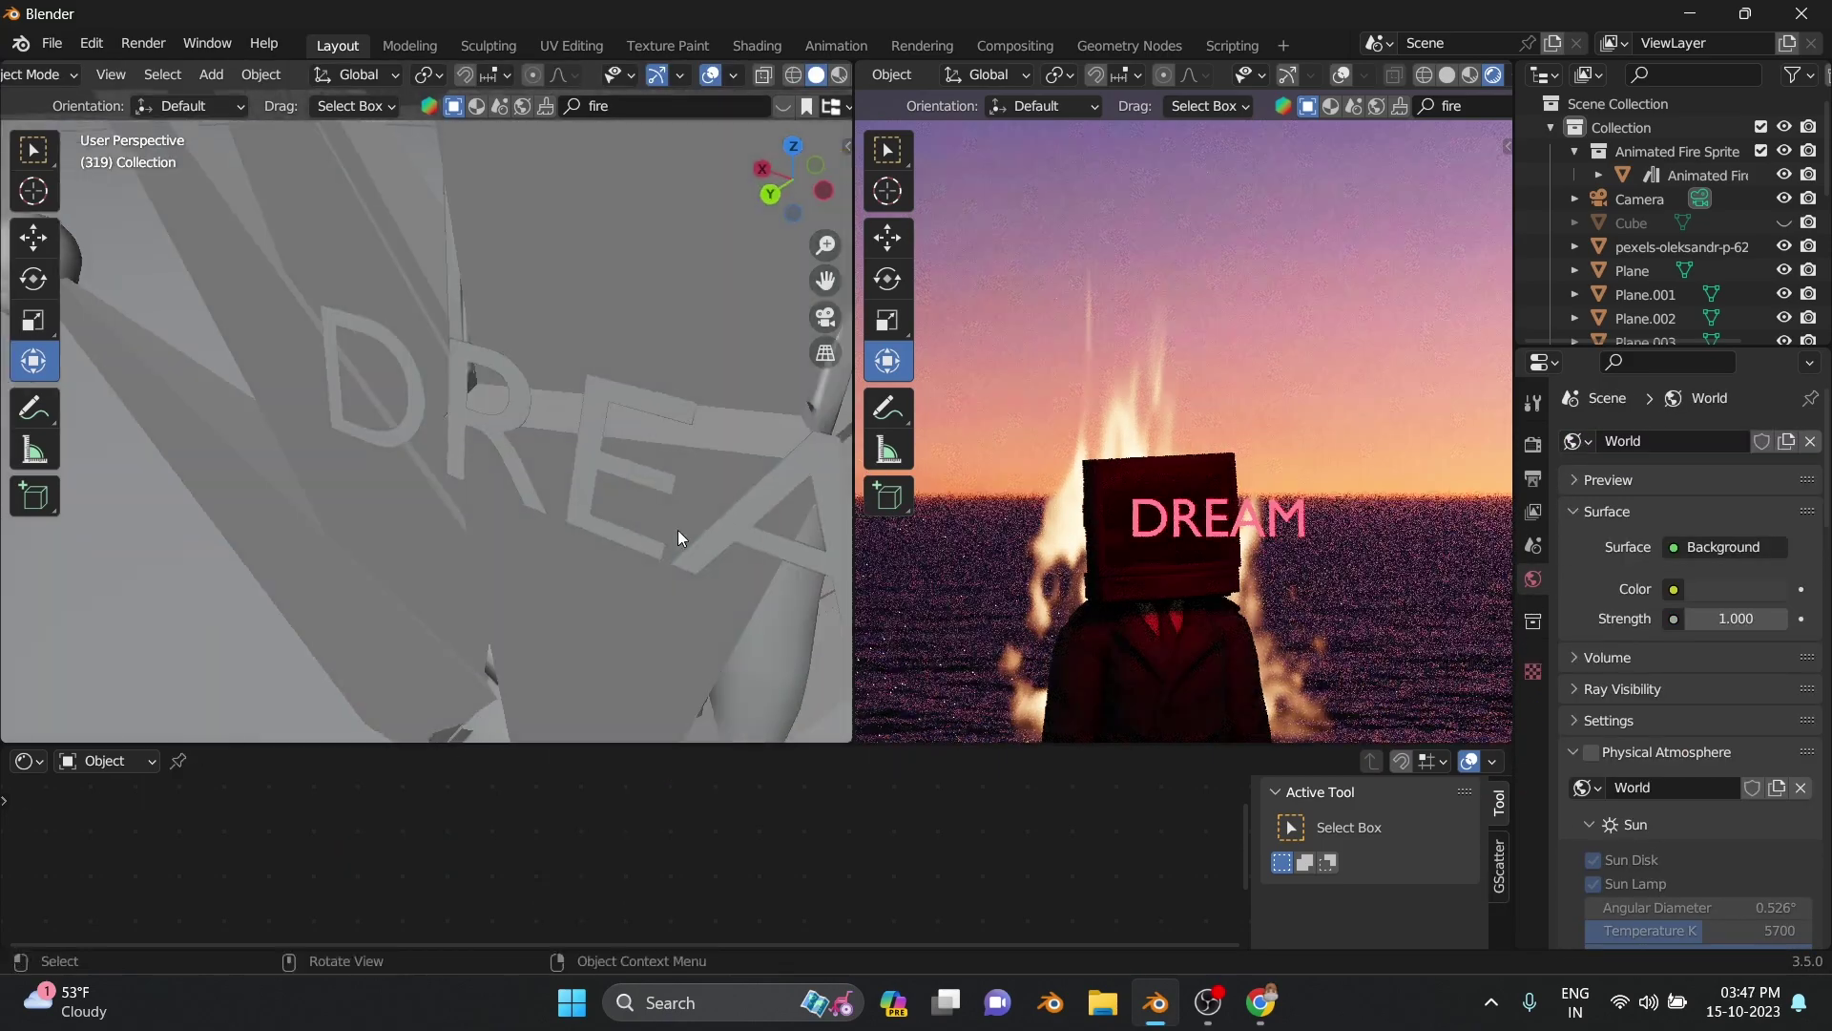
left_click(376, 454)
left_click(387, 420)
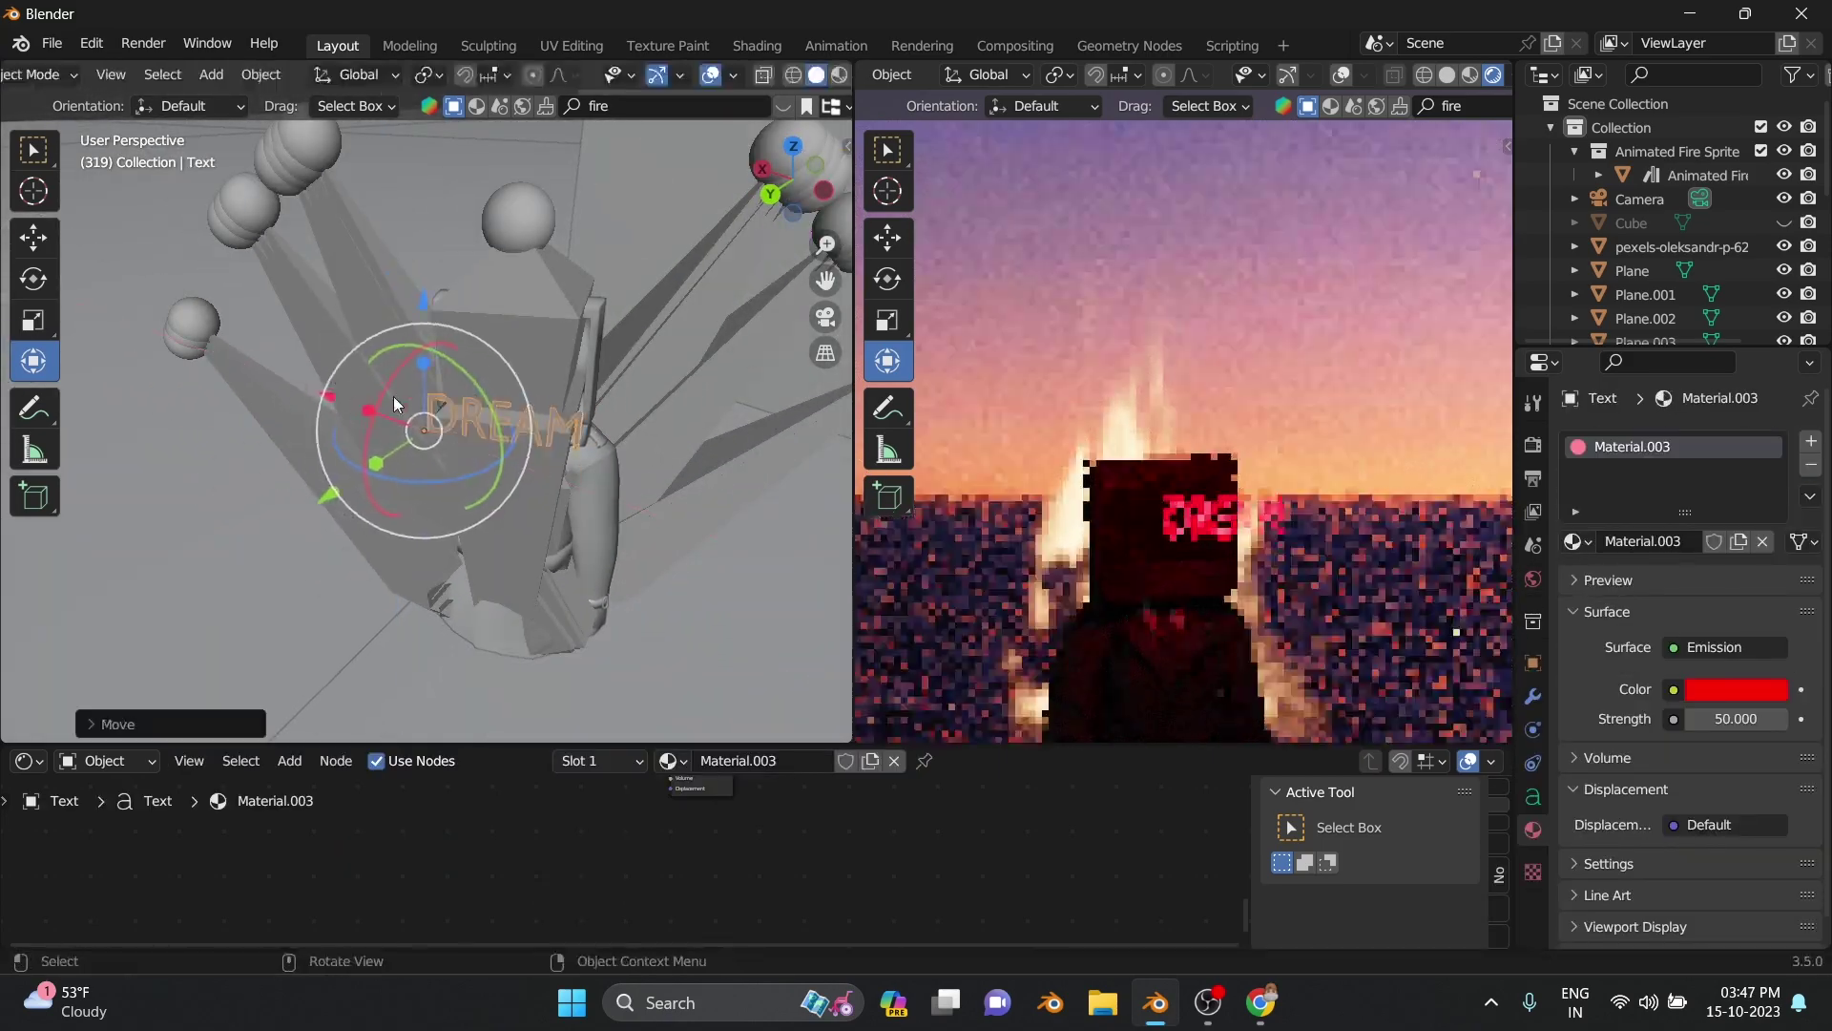
left_click_drag(298, 385, 349, 348)
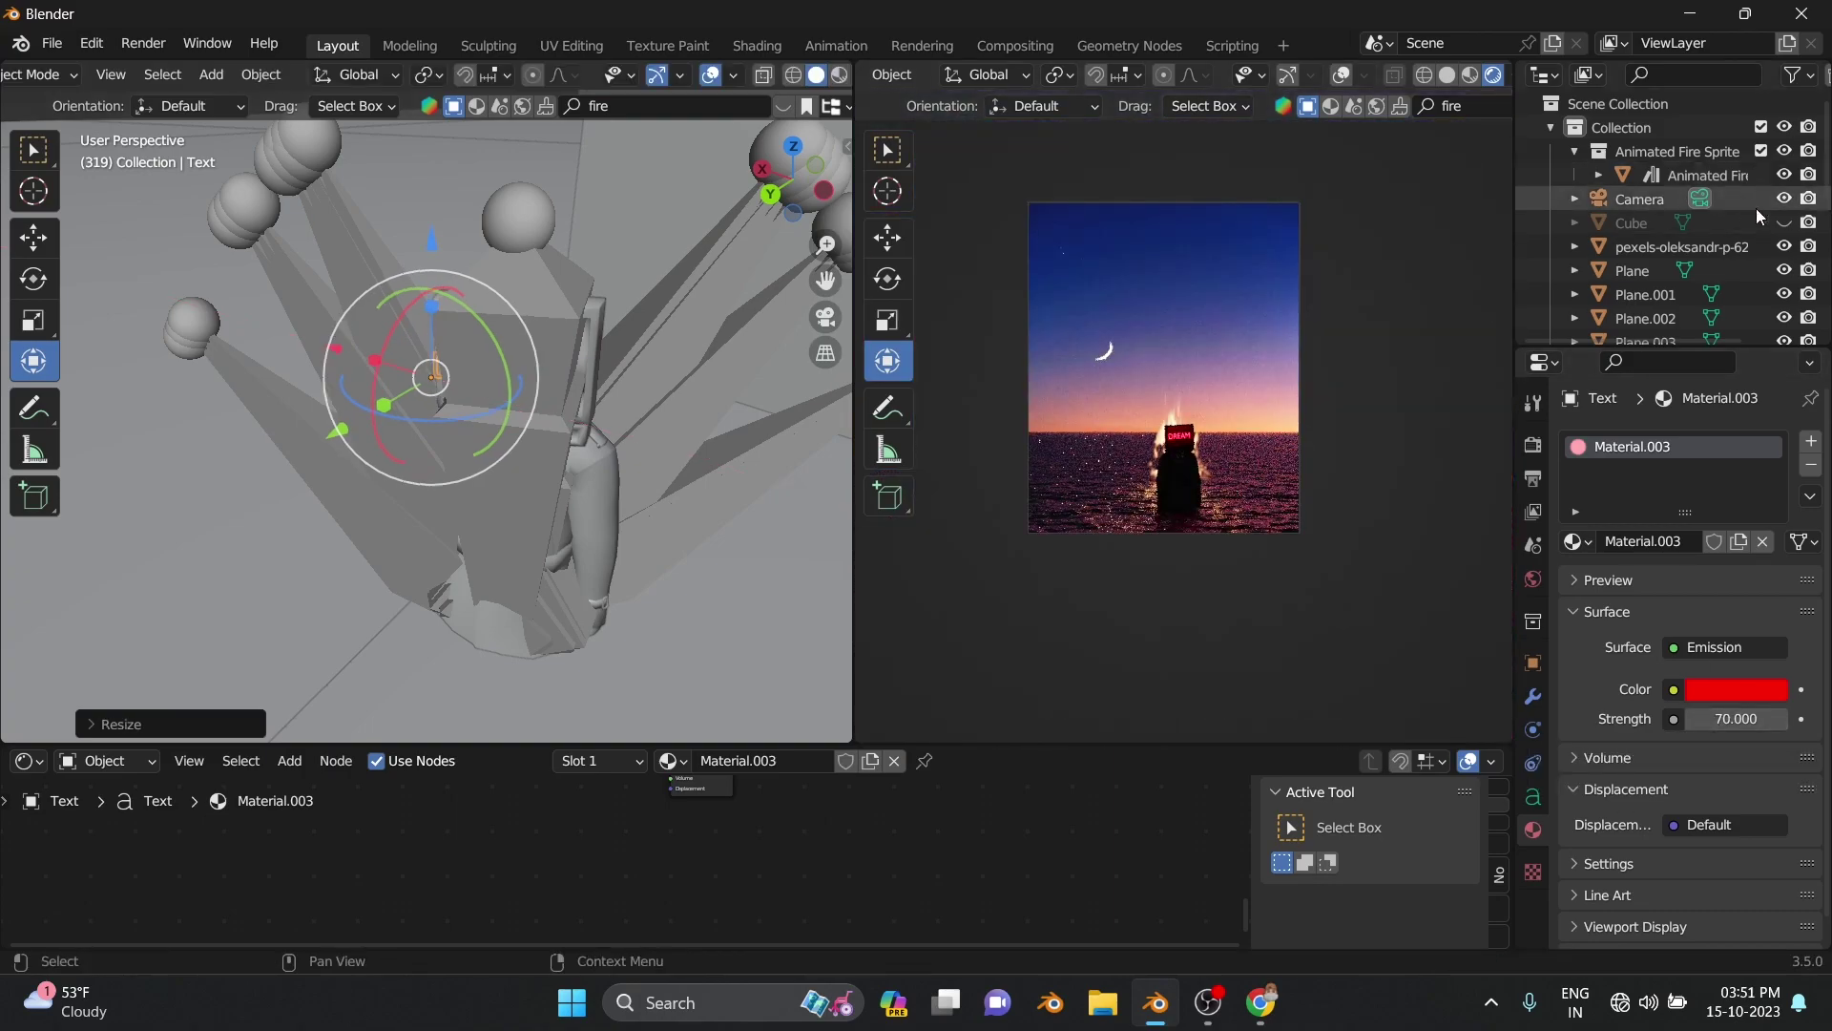
Check the Render and Output settings, then render frame 319
left_click(1534, 444)
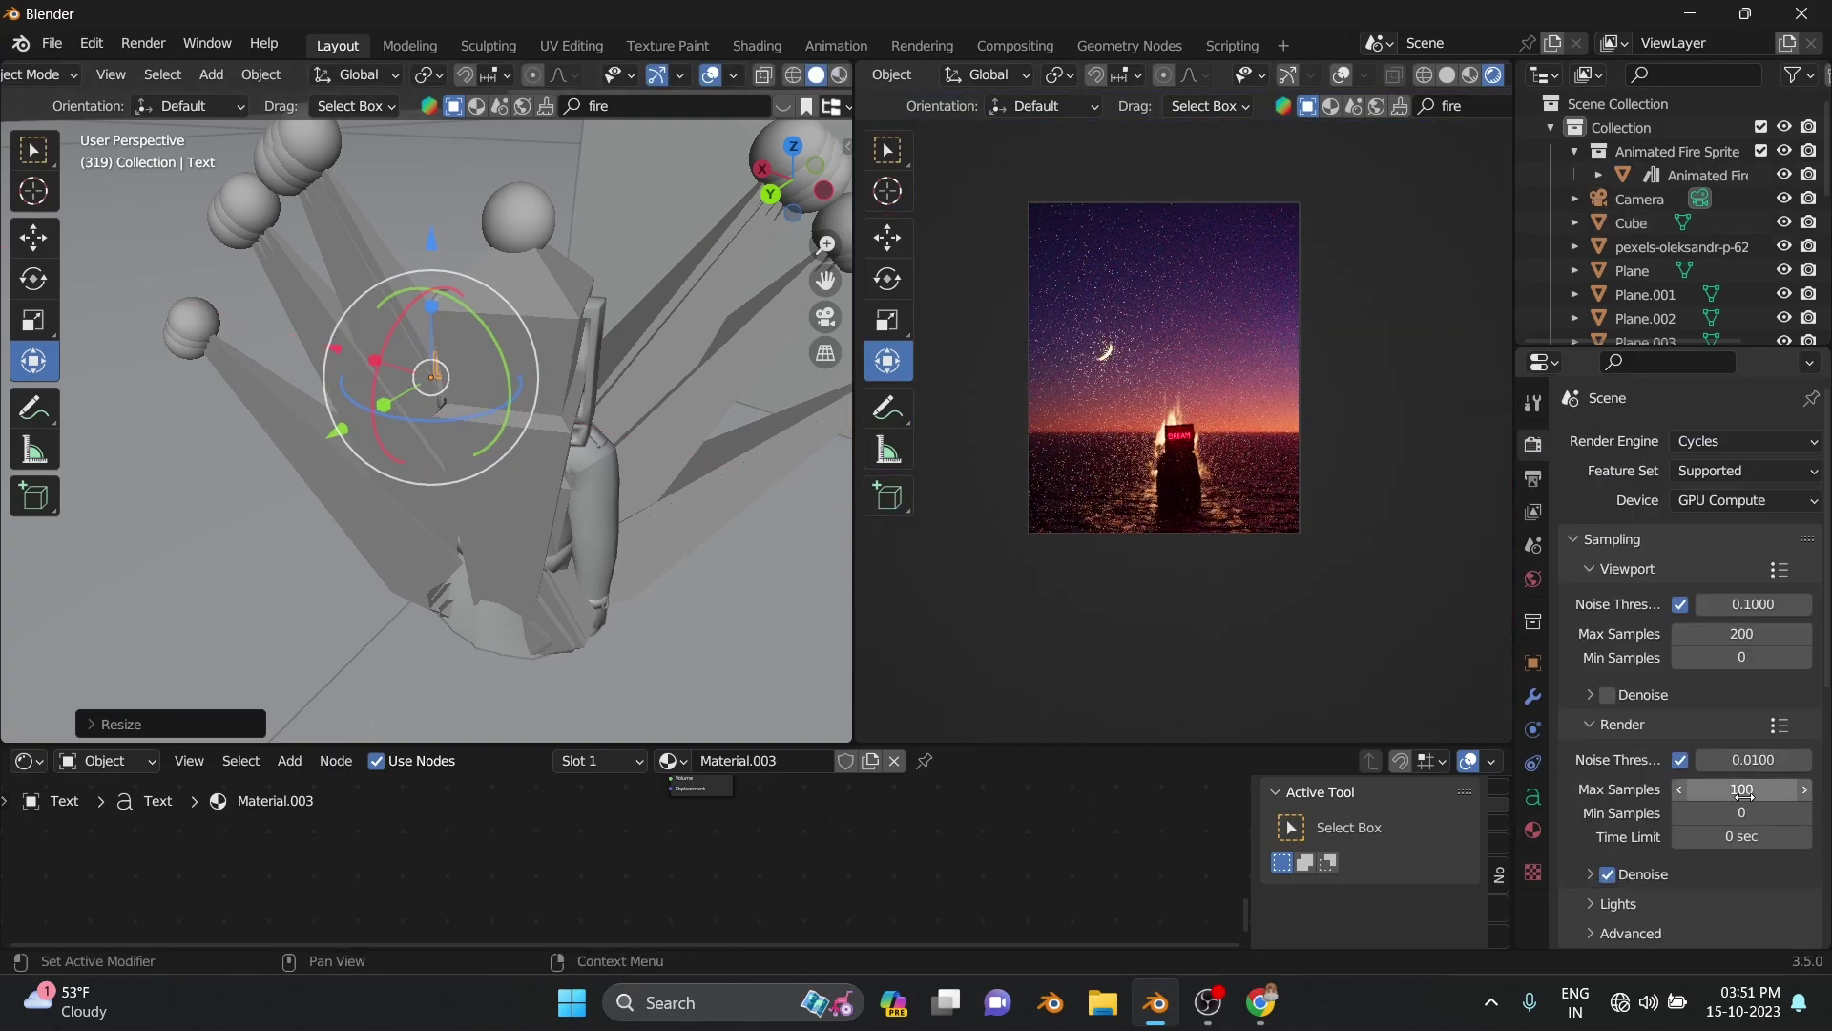
left_click(1533, 477)
left_click(143, 42)
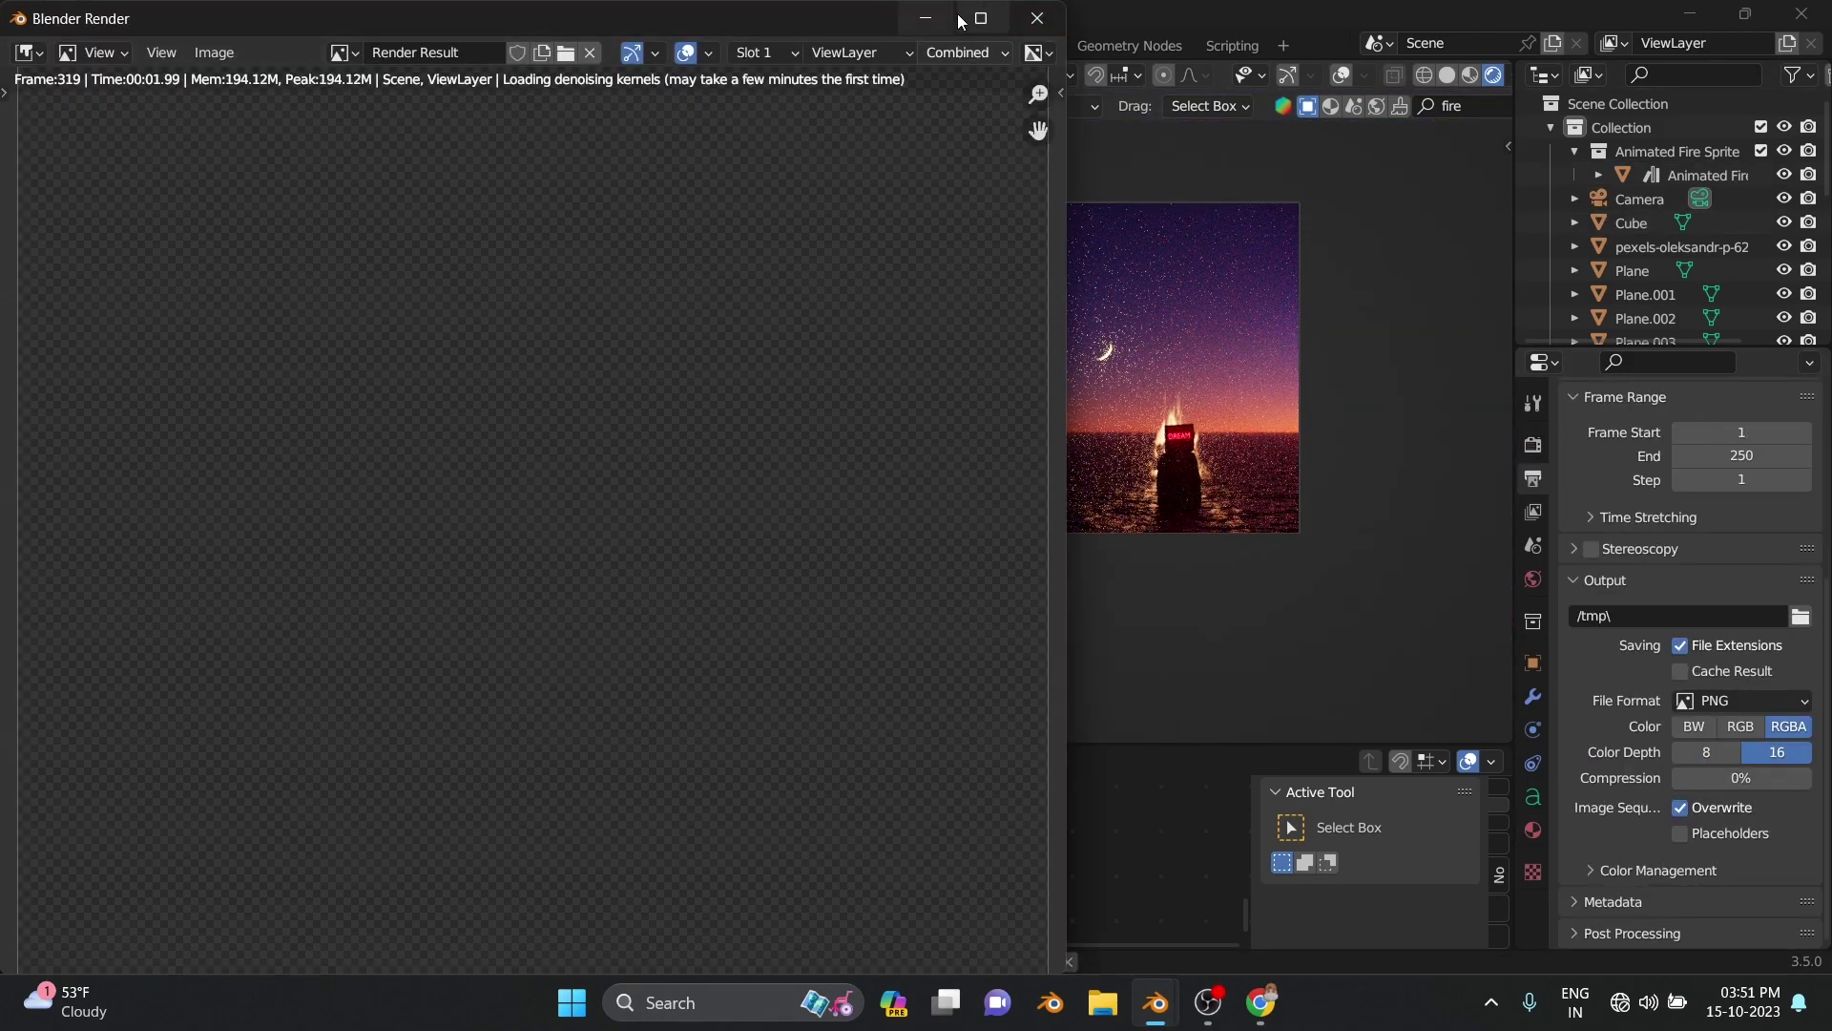
scroll(897, 659, "up", 3)
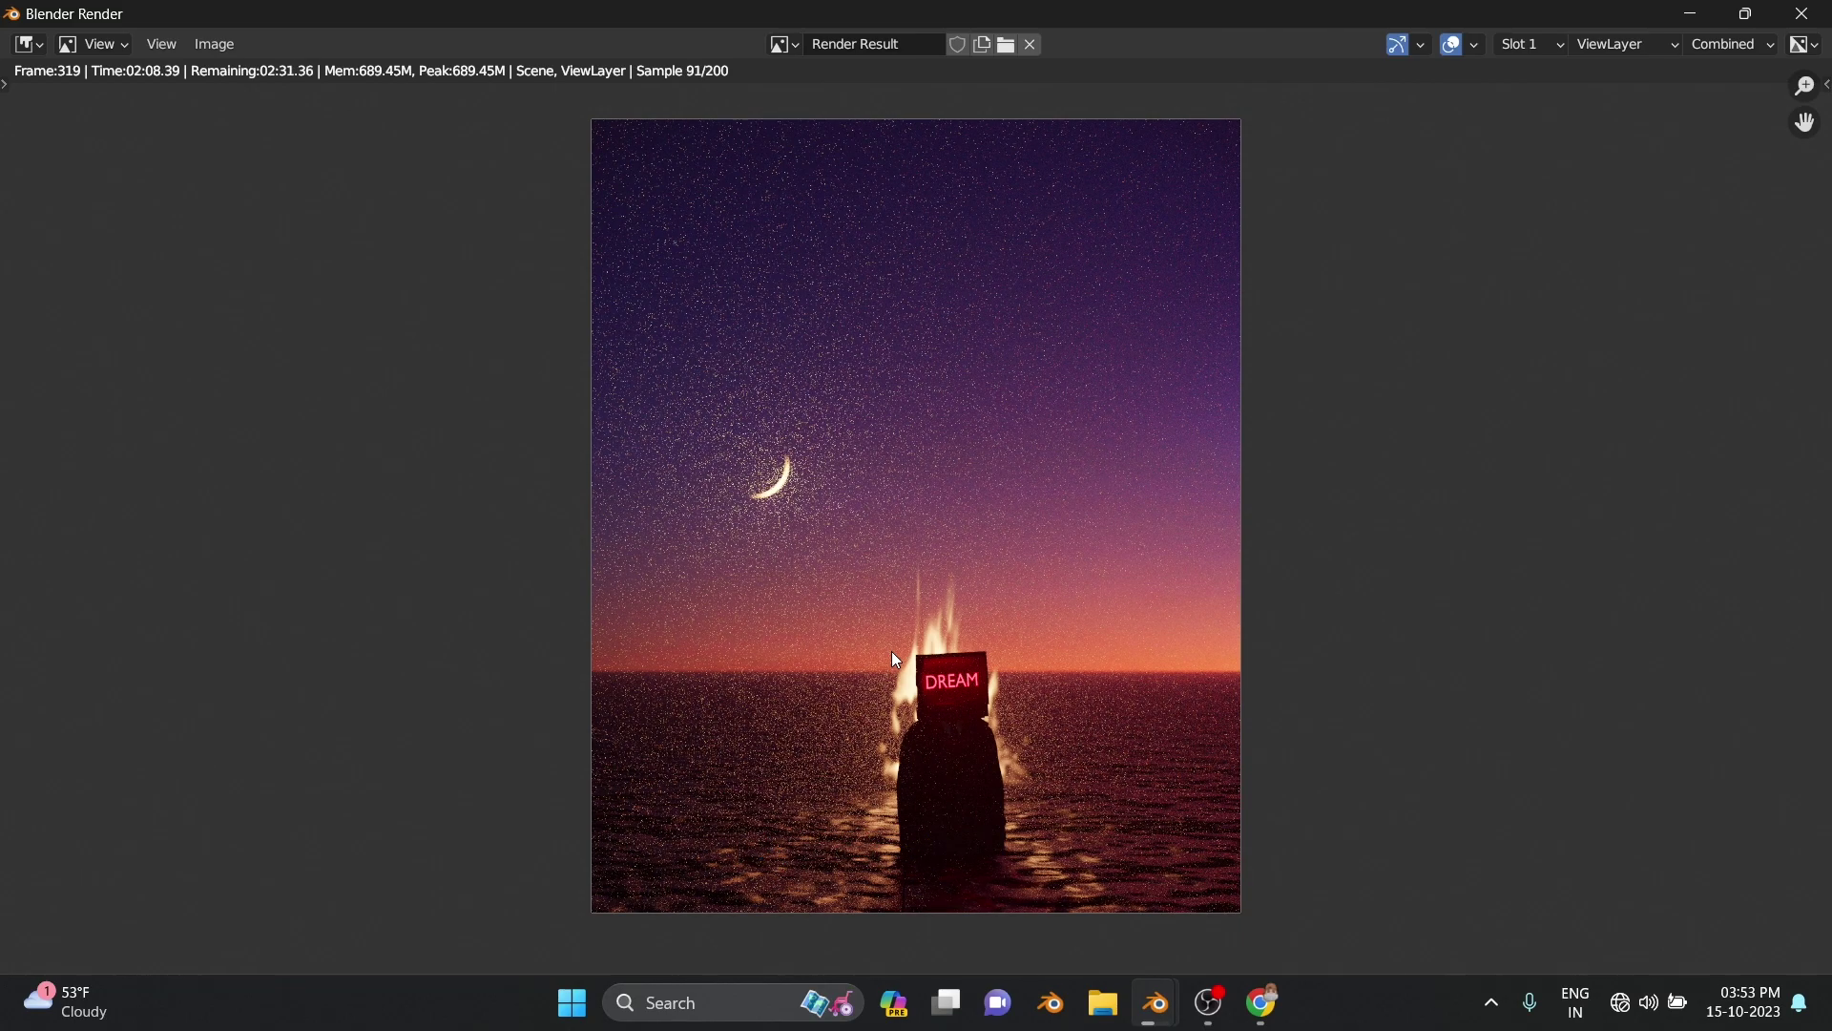
Toggle the render window with F11 to monitor the frame 319 render's progress
key("F11")
scroll(1320, 365, "up", 2)
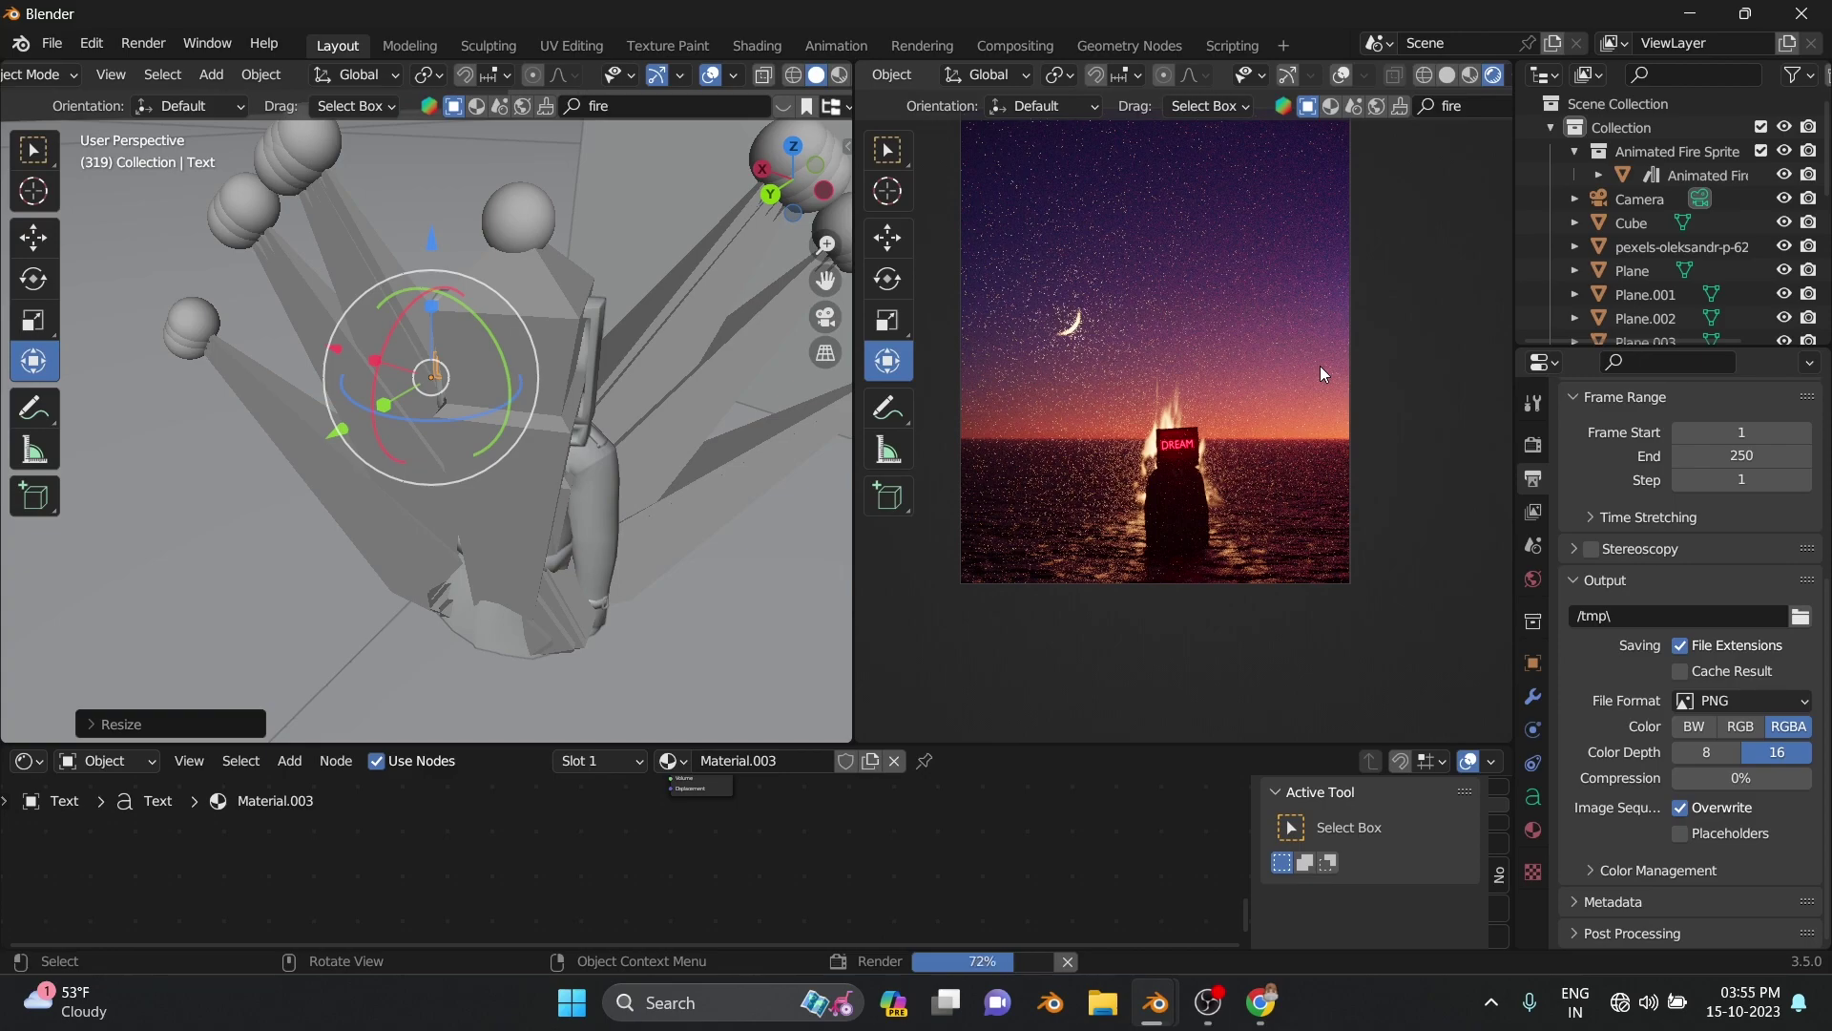
key("F11")
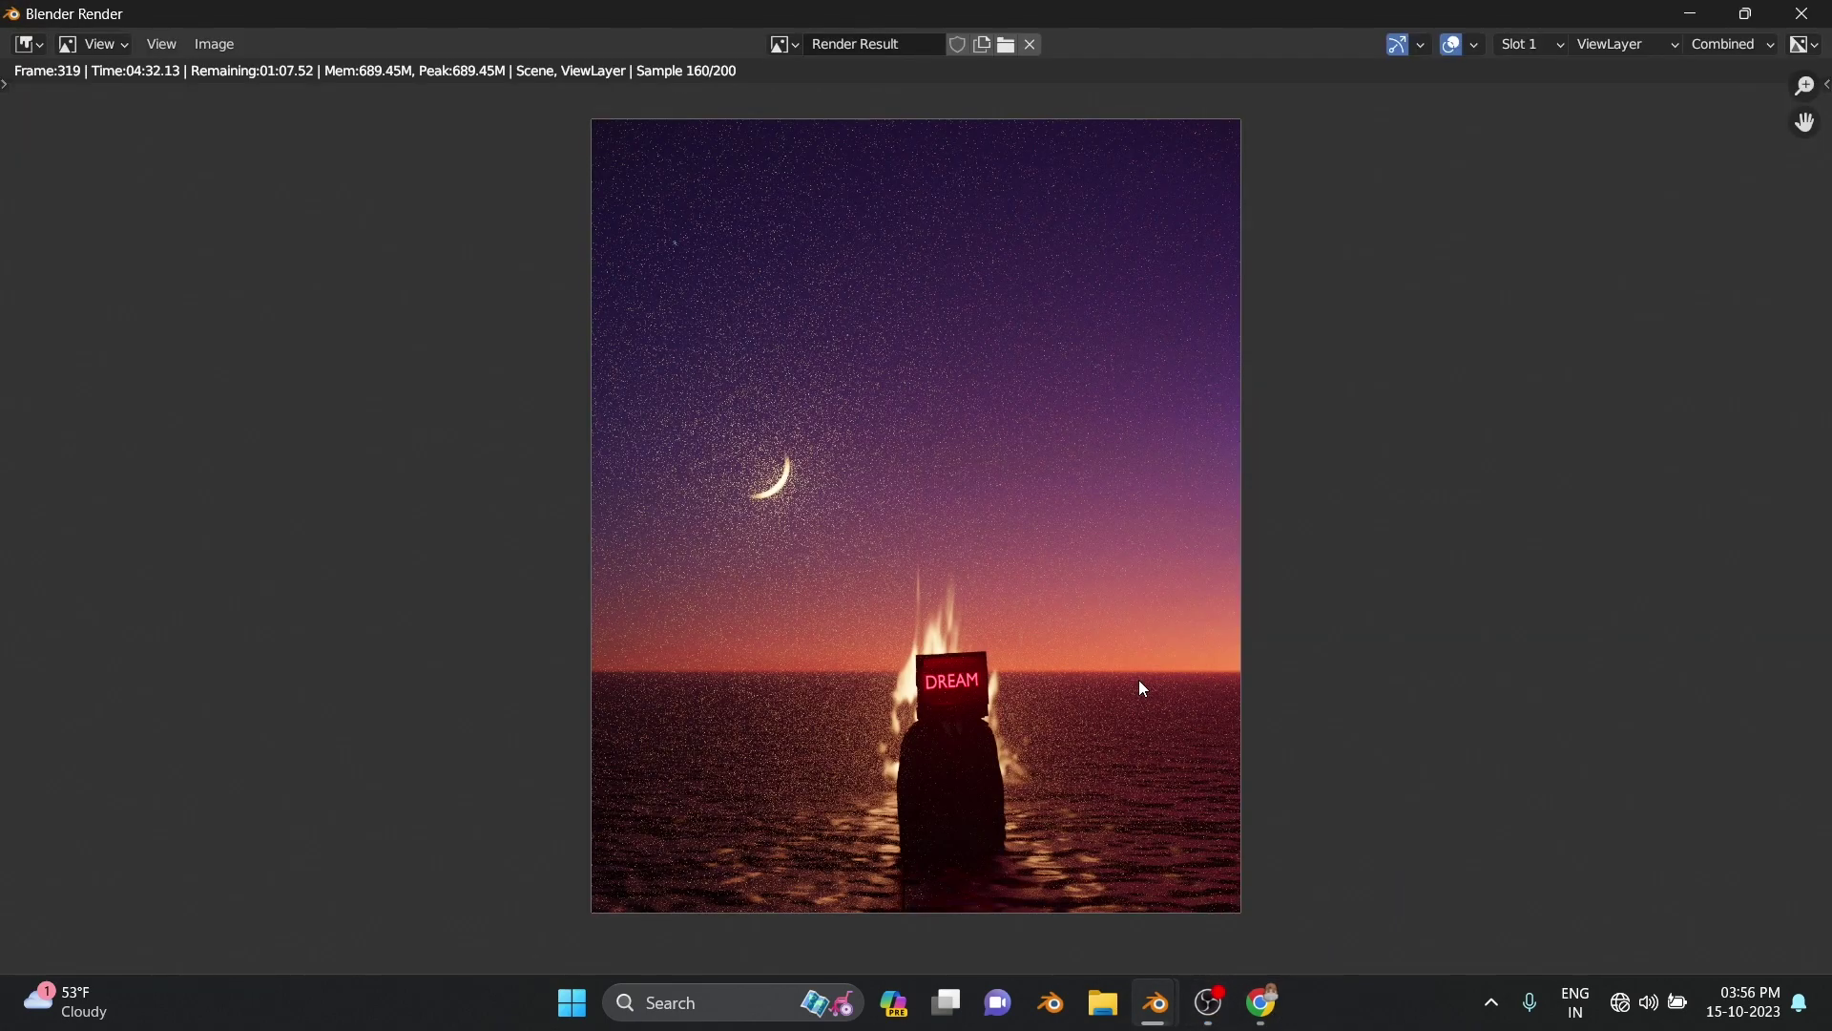
scroll(940, 255, "up", 2)
scroll(1492, 360, "down", 4)
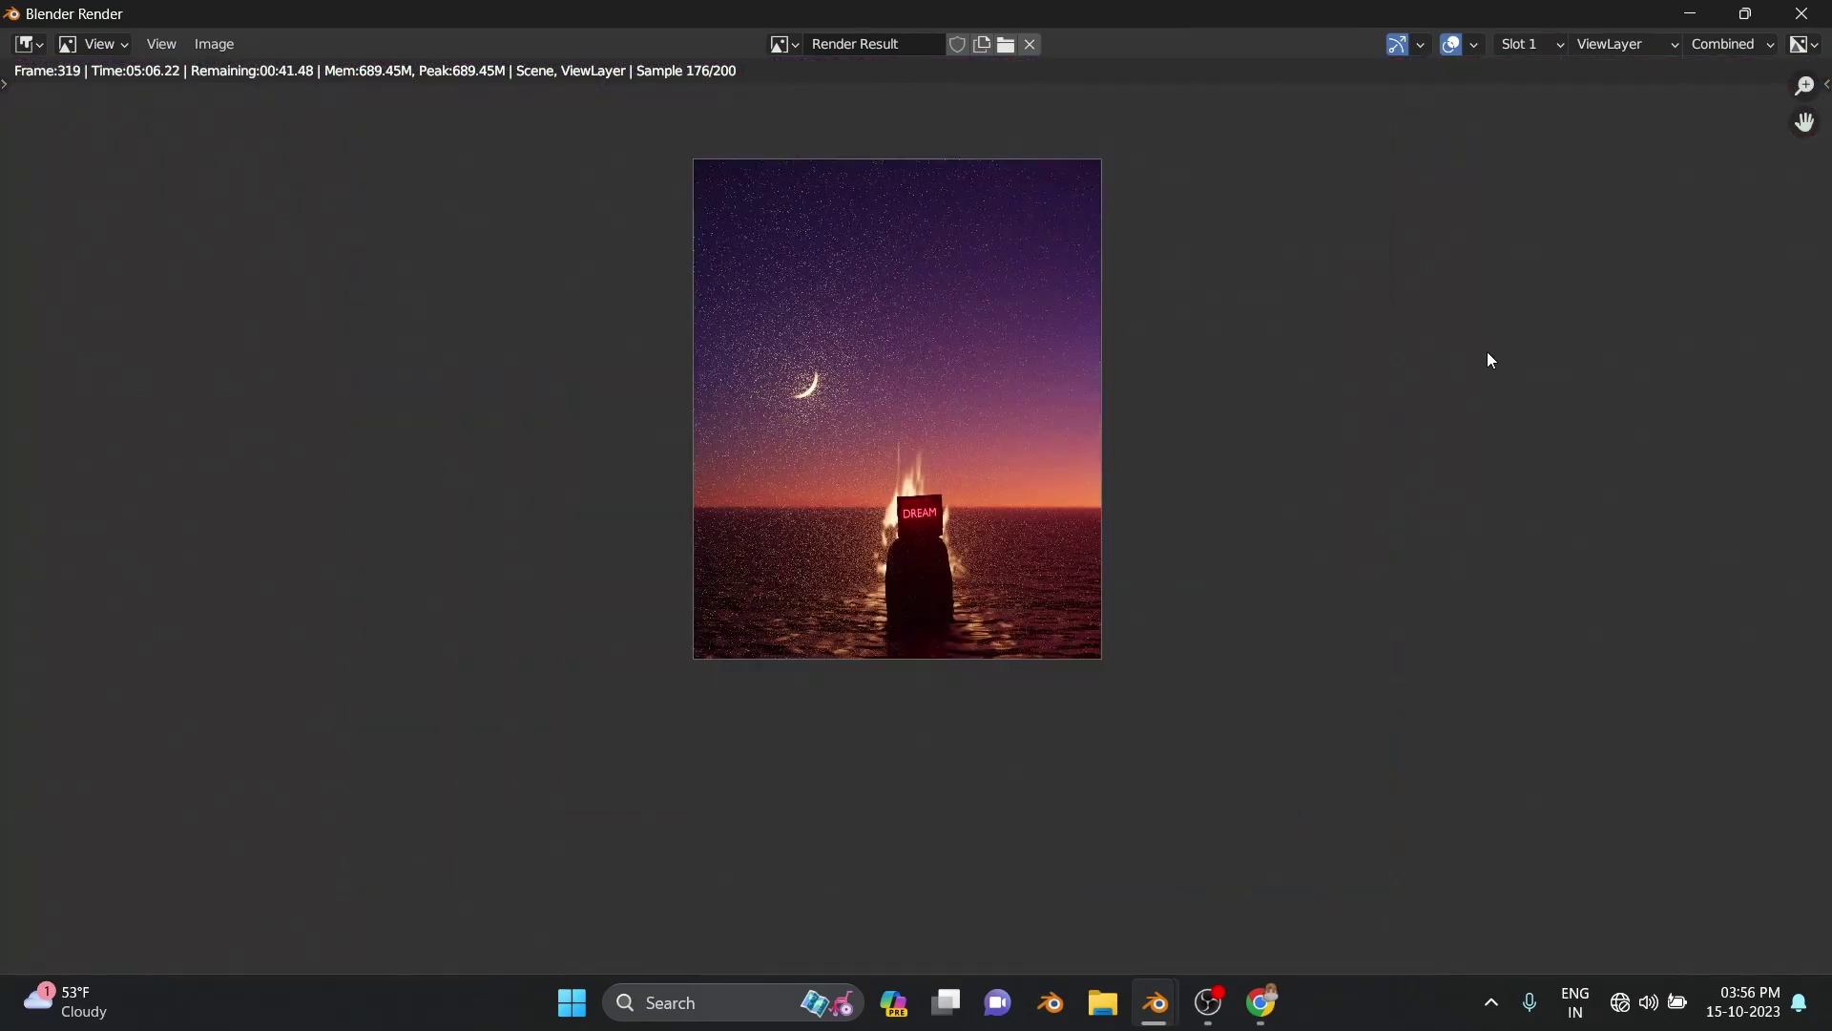
scroll(1333, 355, "up", 4)
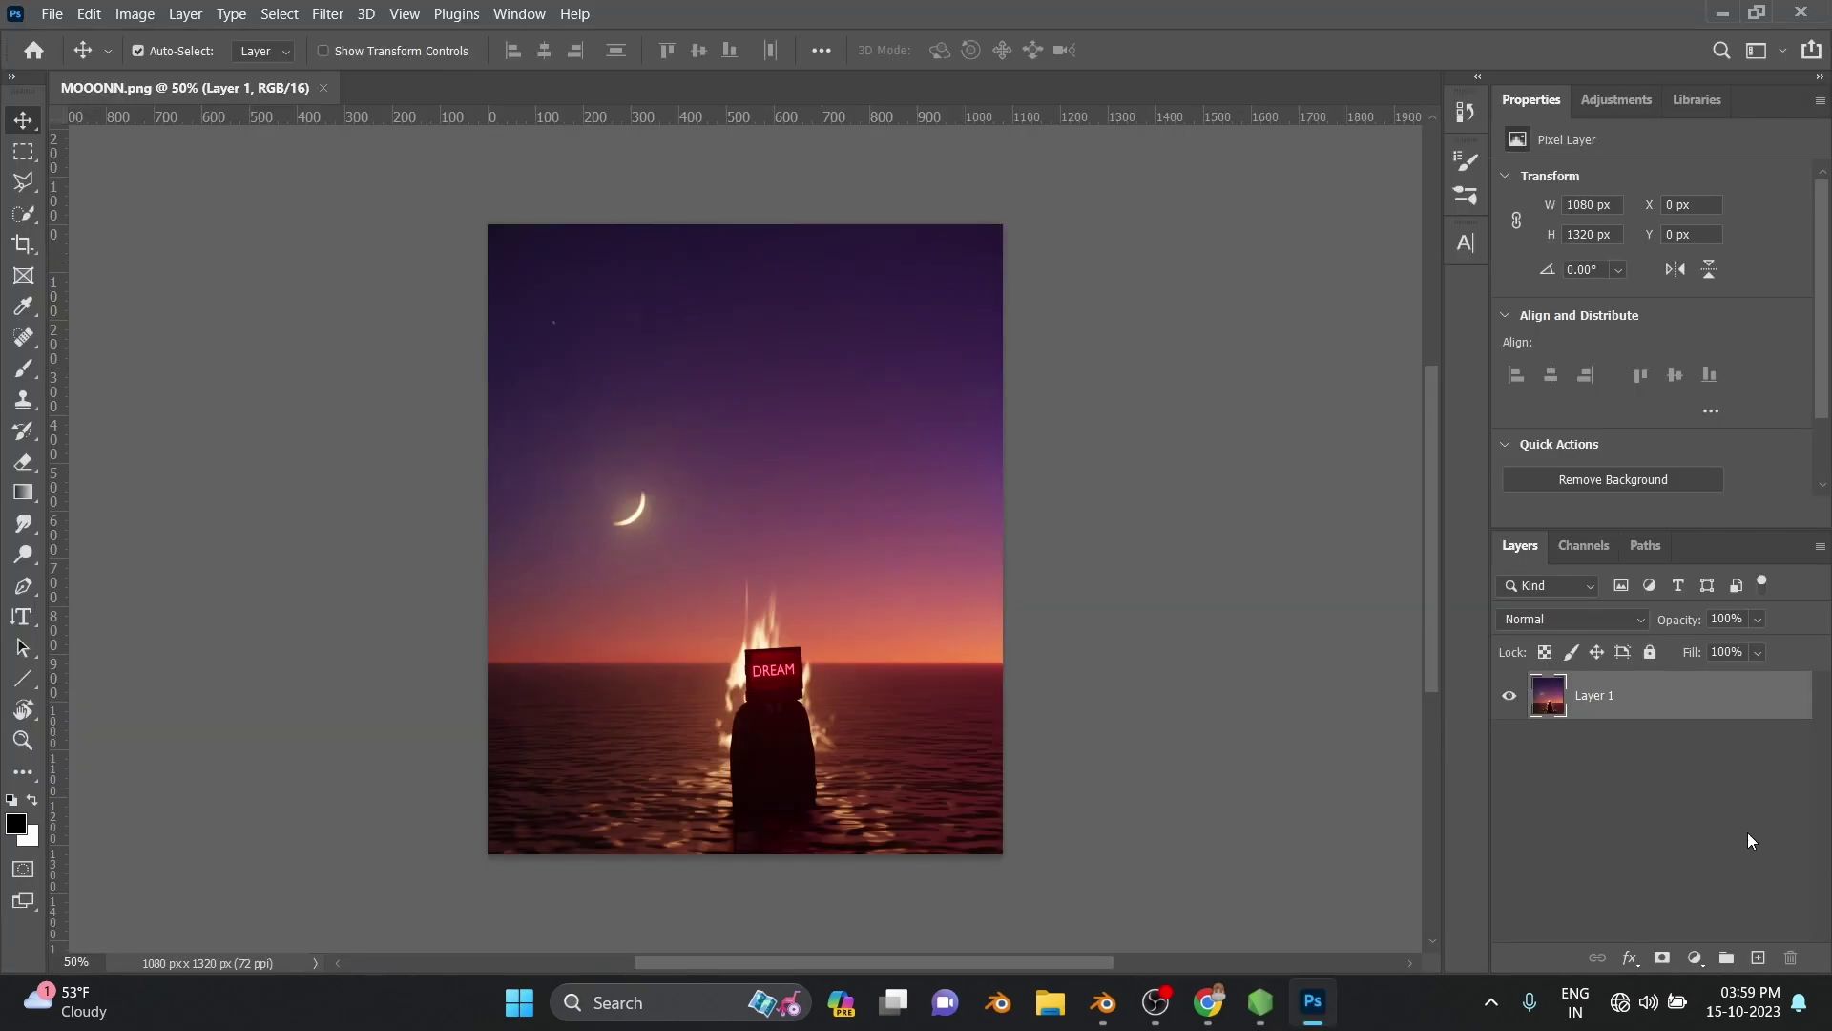
Add a Color Lookup adjustment layer and browse its 3DLUT file list
left_click(1695, 957)
left_click(1565, 827)
left_click(1699, 181)
scroll(1680, 179, "down", 2)
scroll(1681, 180, "down", 3)
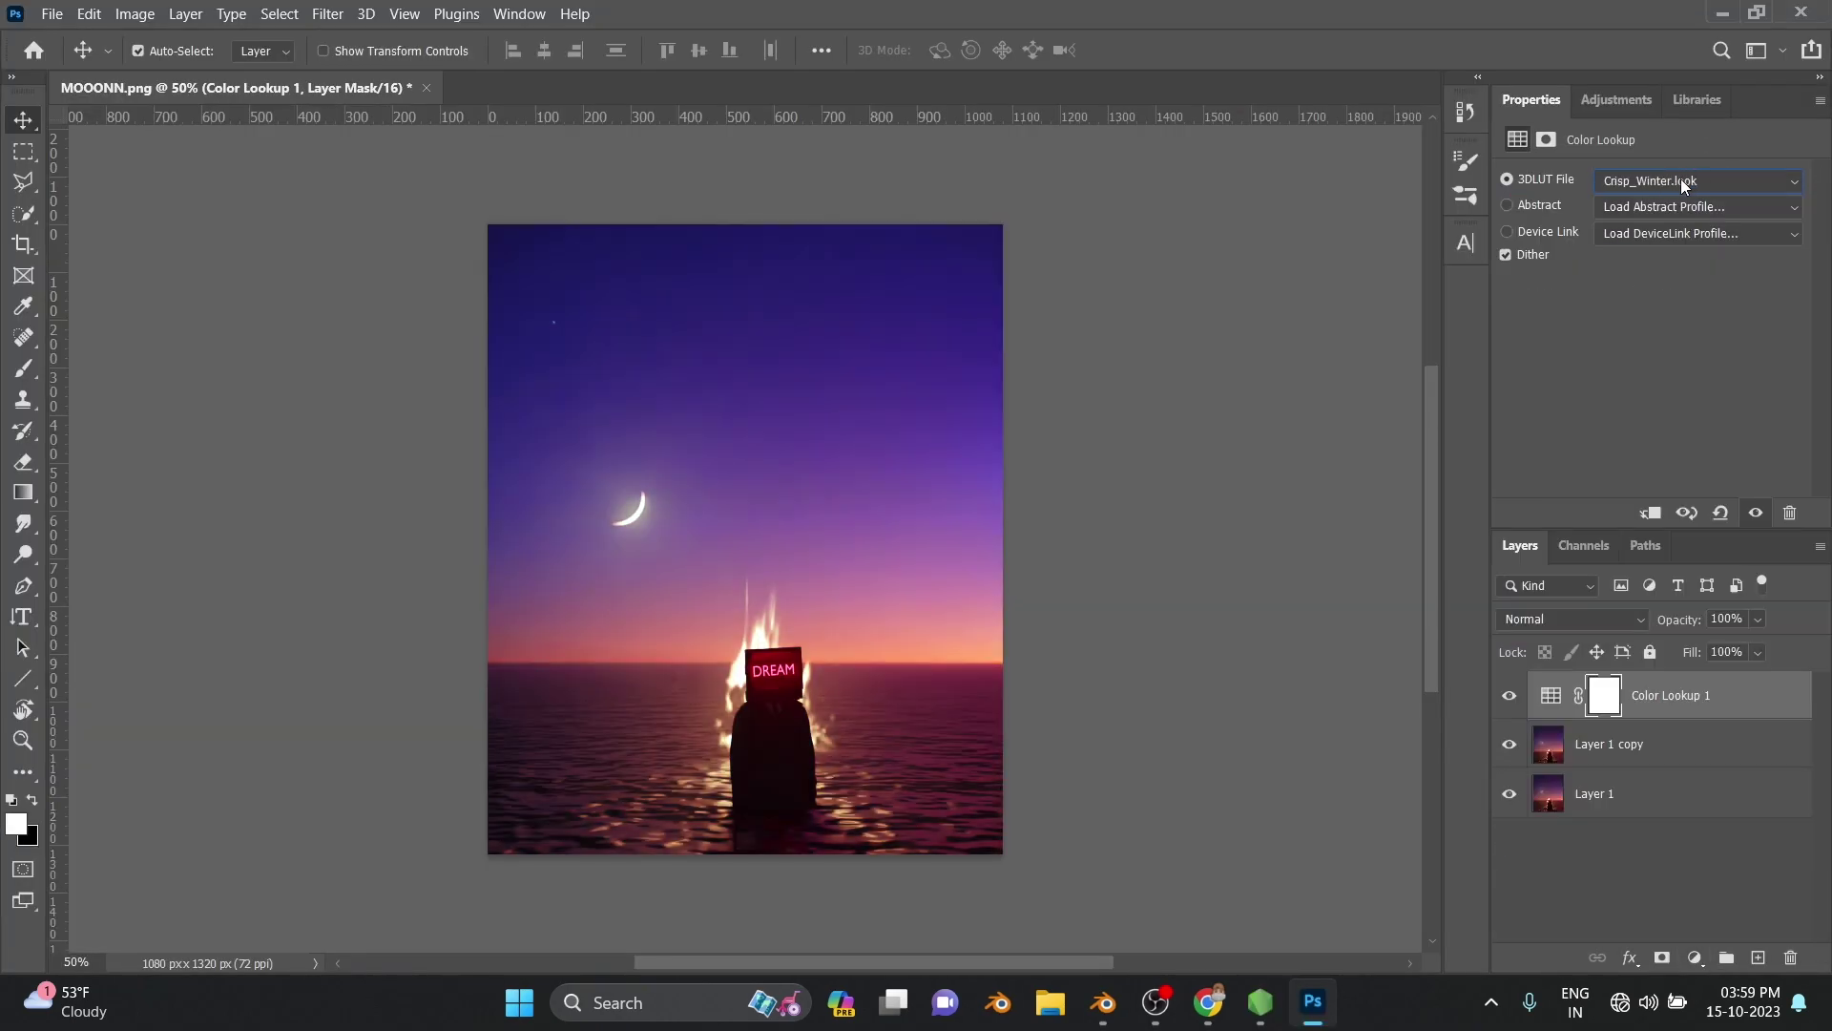
scroll(1681, 179, "down", 5)
scroll(1681, 179, "down", 3)
scroll(1680, 179, "down", 2)
scroll(1681, 179, "down", 4)
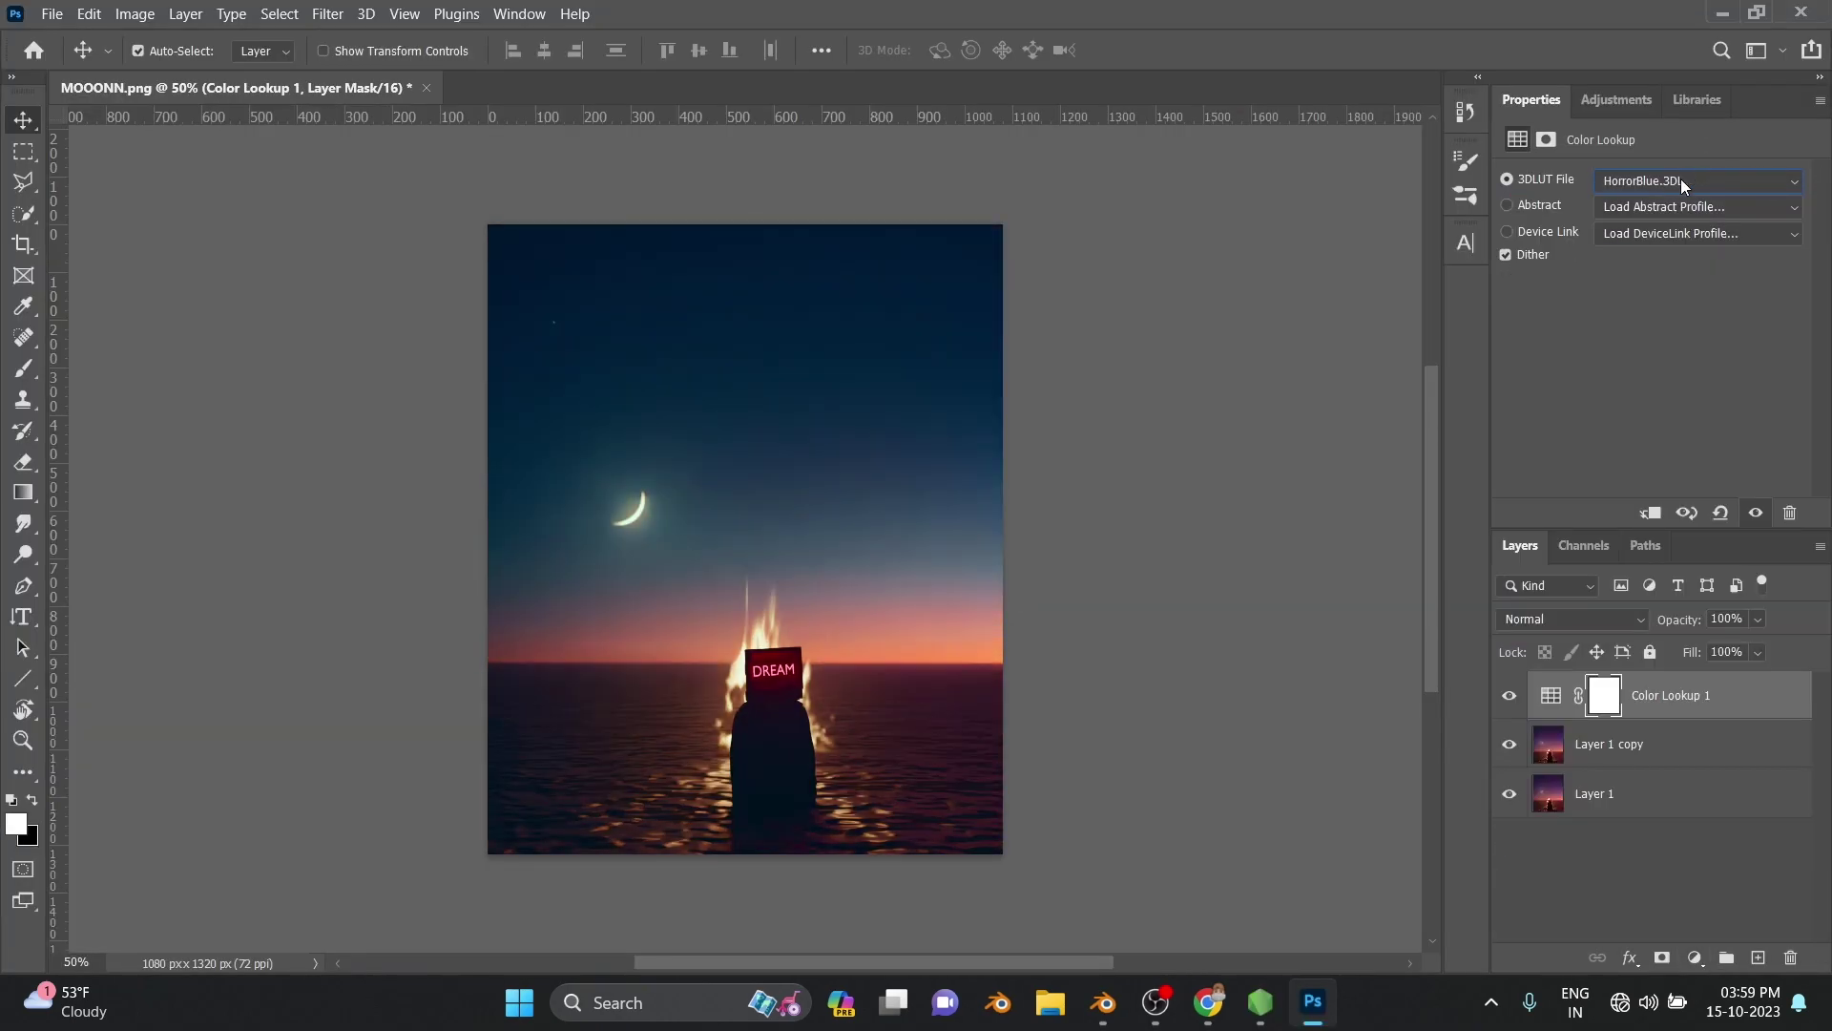
scroll(1681, 180, "down", 2)
scroll(1693, 185, "down", 2)
Apply the Kodak 5218 Kodak 2395 lookup, preview blend modes, and keep Normal
left_click(1693, 185)
left_click(1709, 577)
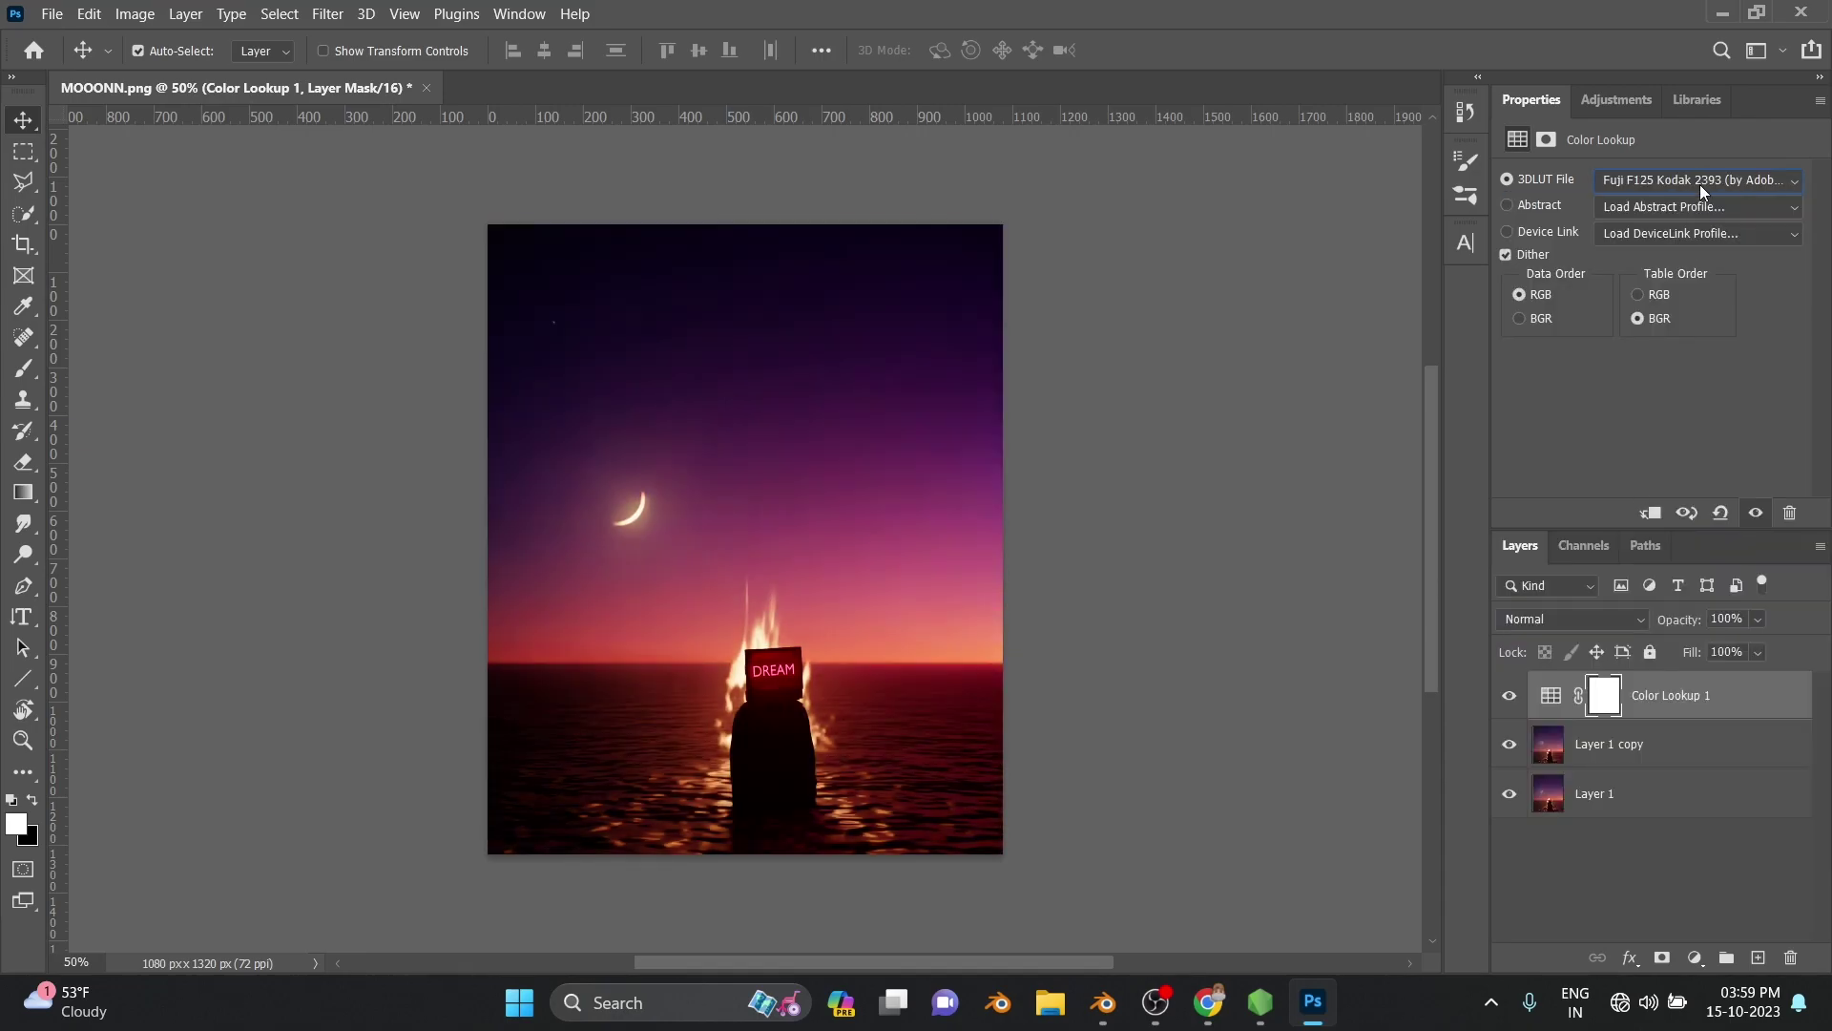
scroll(1699, 186, "down", 3)
scroll(1699, 184, "down", 3)
left_click(1573, 618)
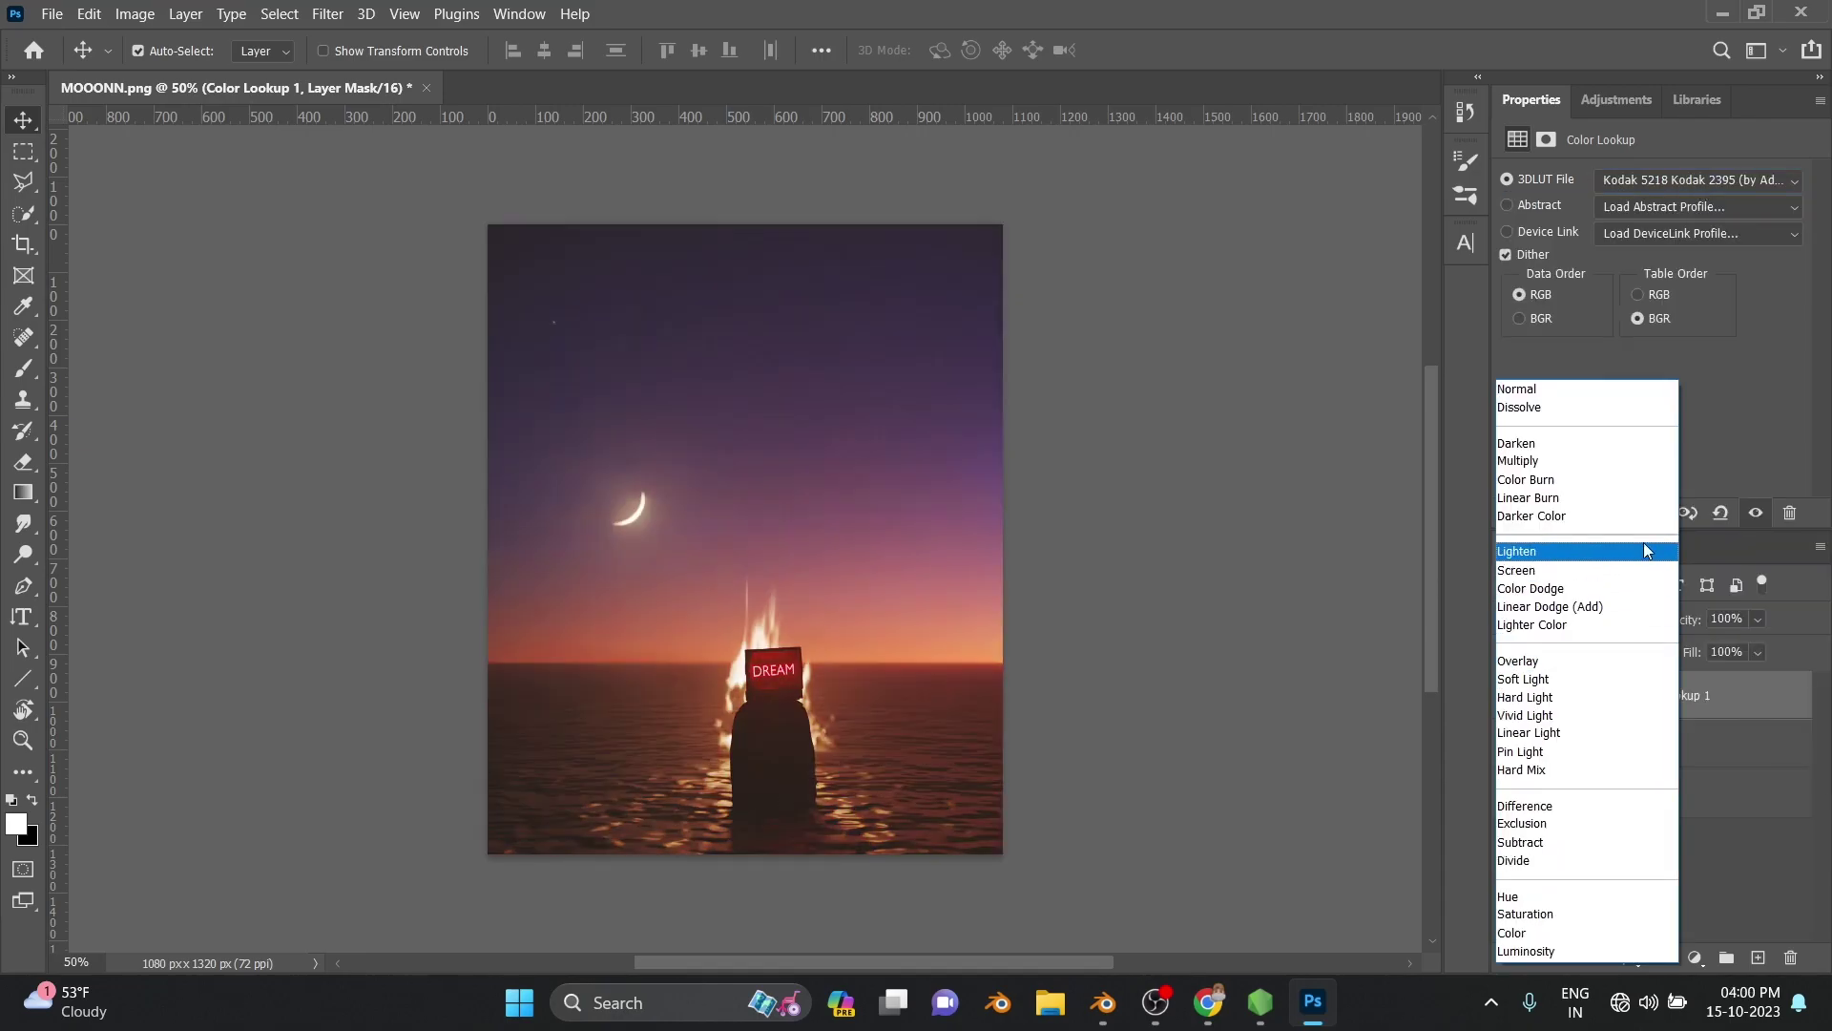
left_click_drag(1697, 620, 1682, 620)
left_click(1642, 744)
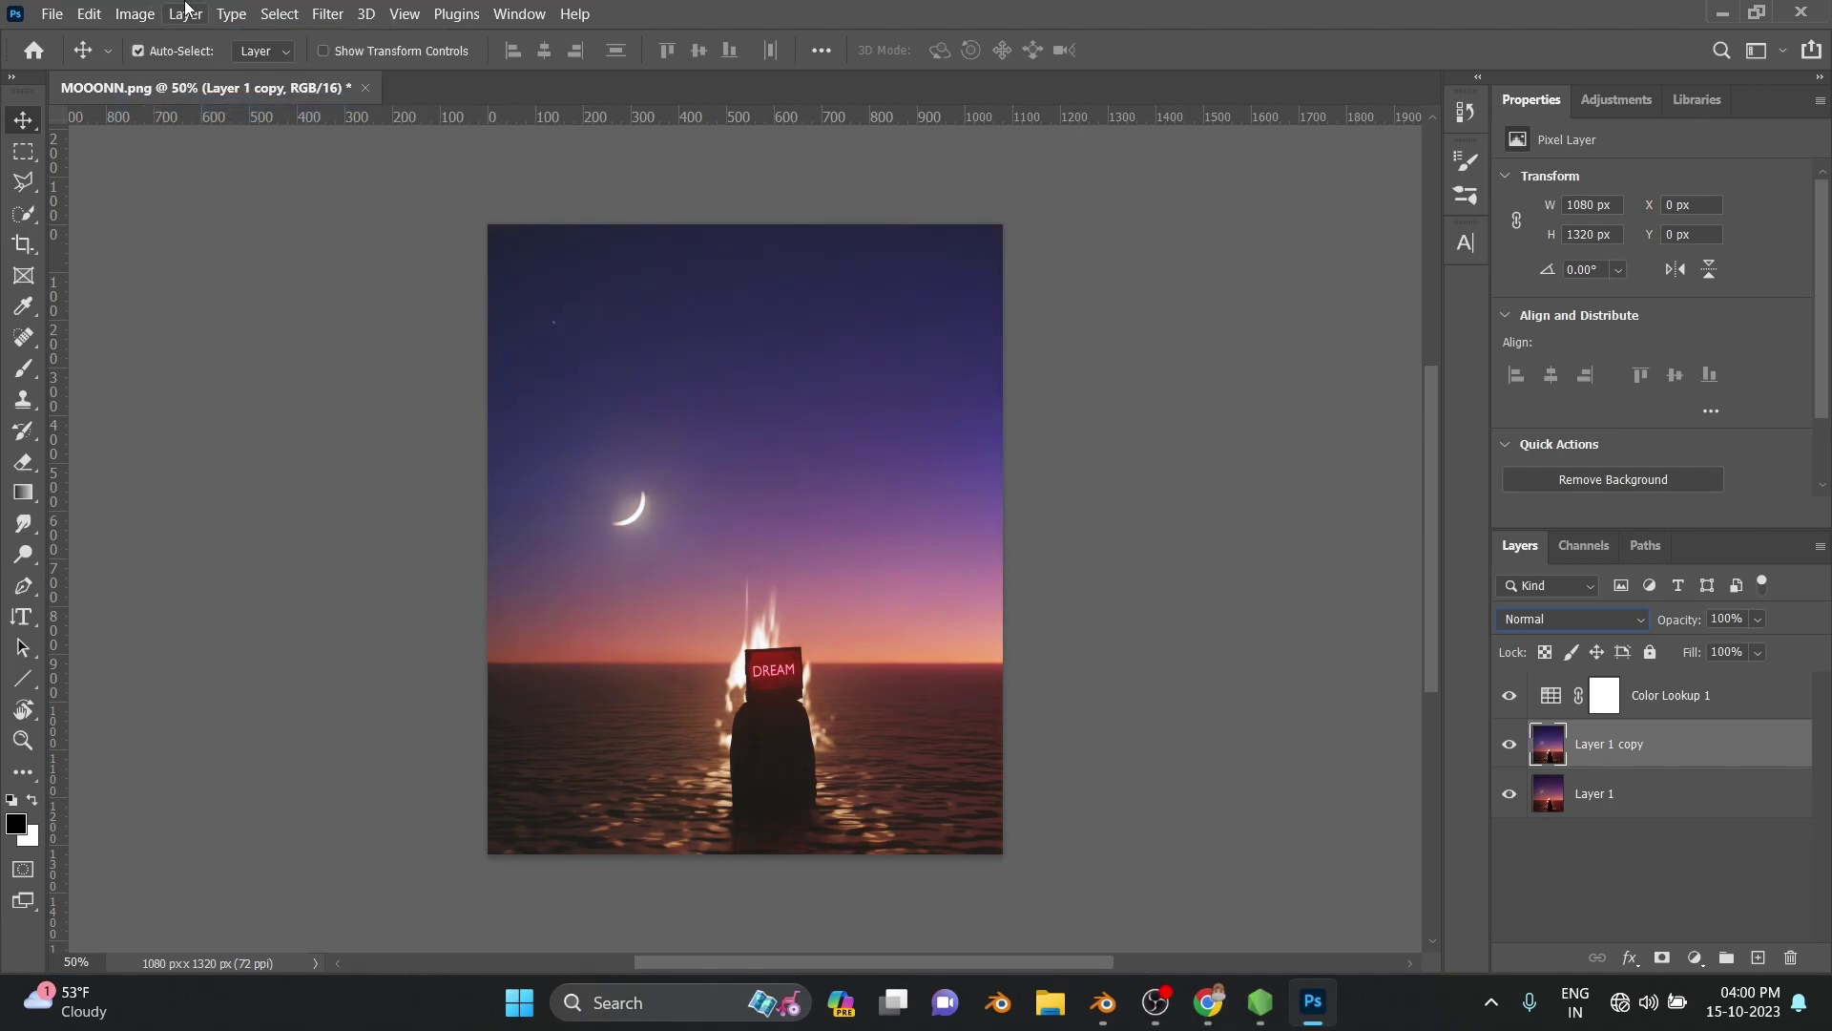
Apply Brightness/Contrast to Layer 1 copy with Brightness -32 and Contrast -50
left_click(135, 13)
left_click(185, 99)
key("ctrl+z")
left_click(134, 13)
mouse_move(170, 70)
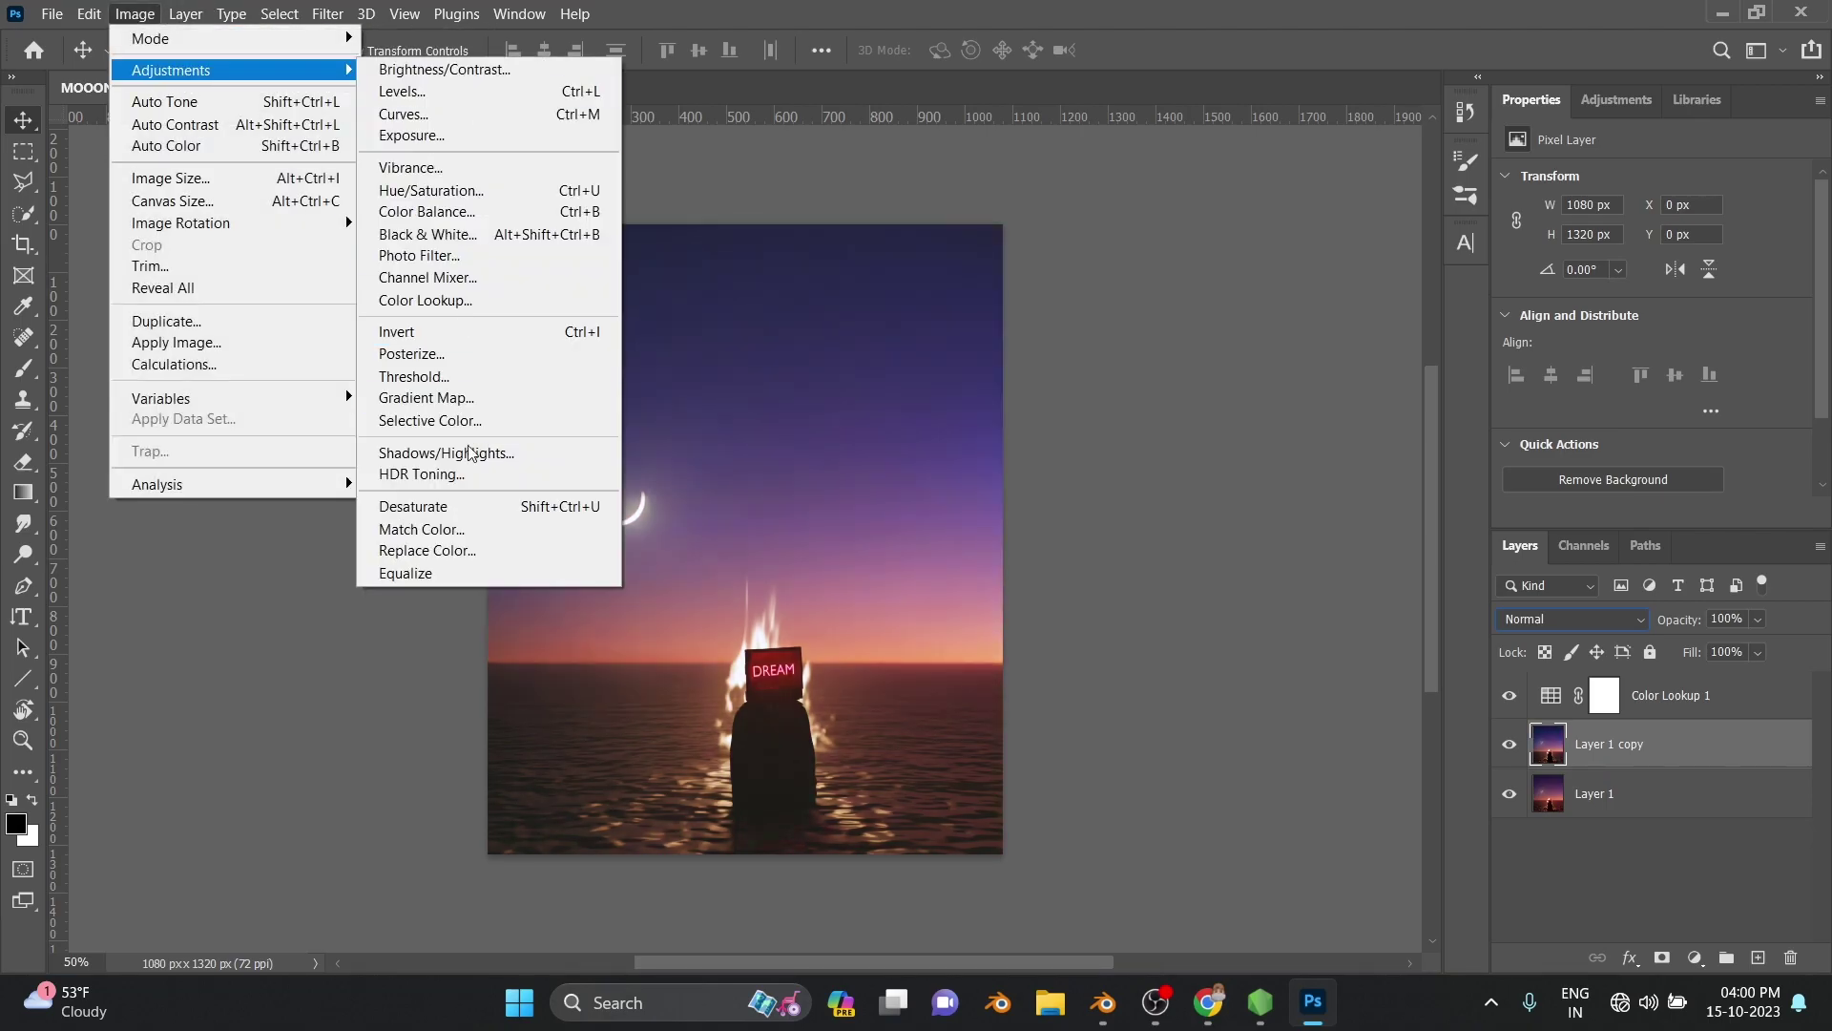
key("Escape")
left_click(134, 13)
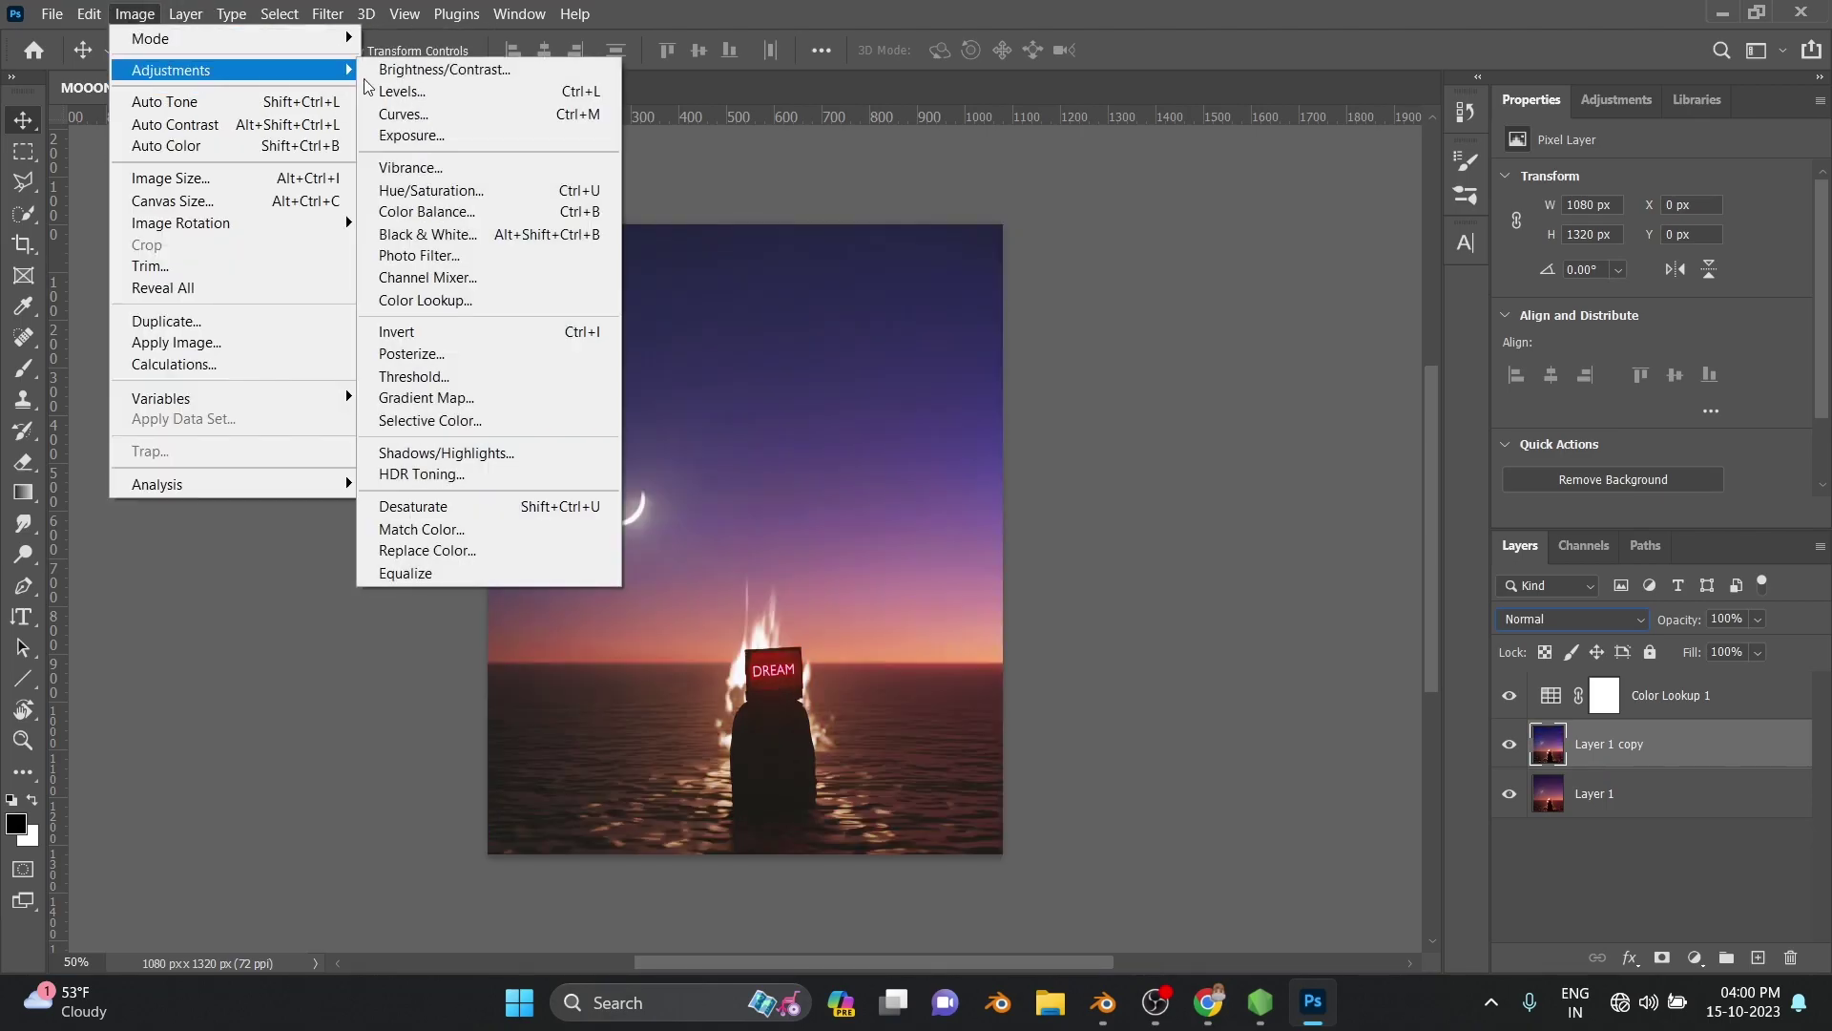
left_click(480, 78)
left_click_drag(1197, 271, 1004, 298)
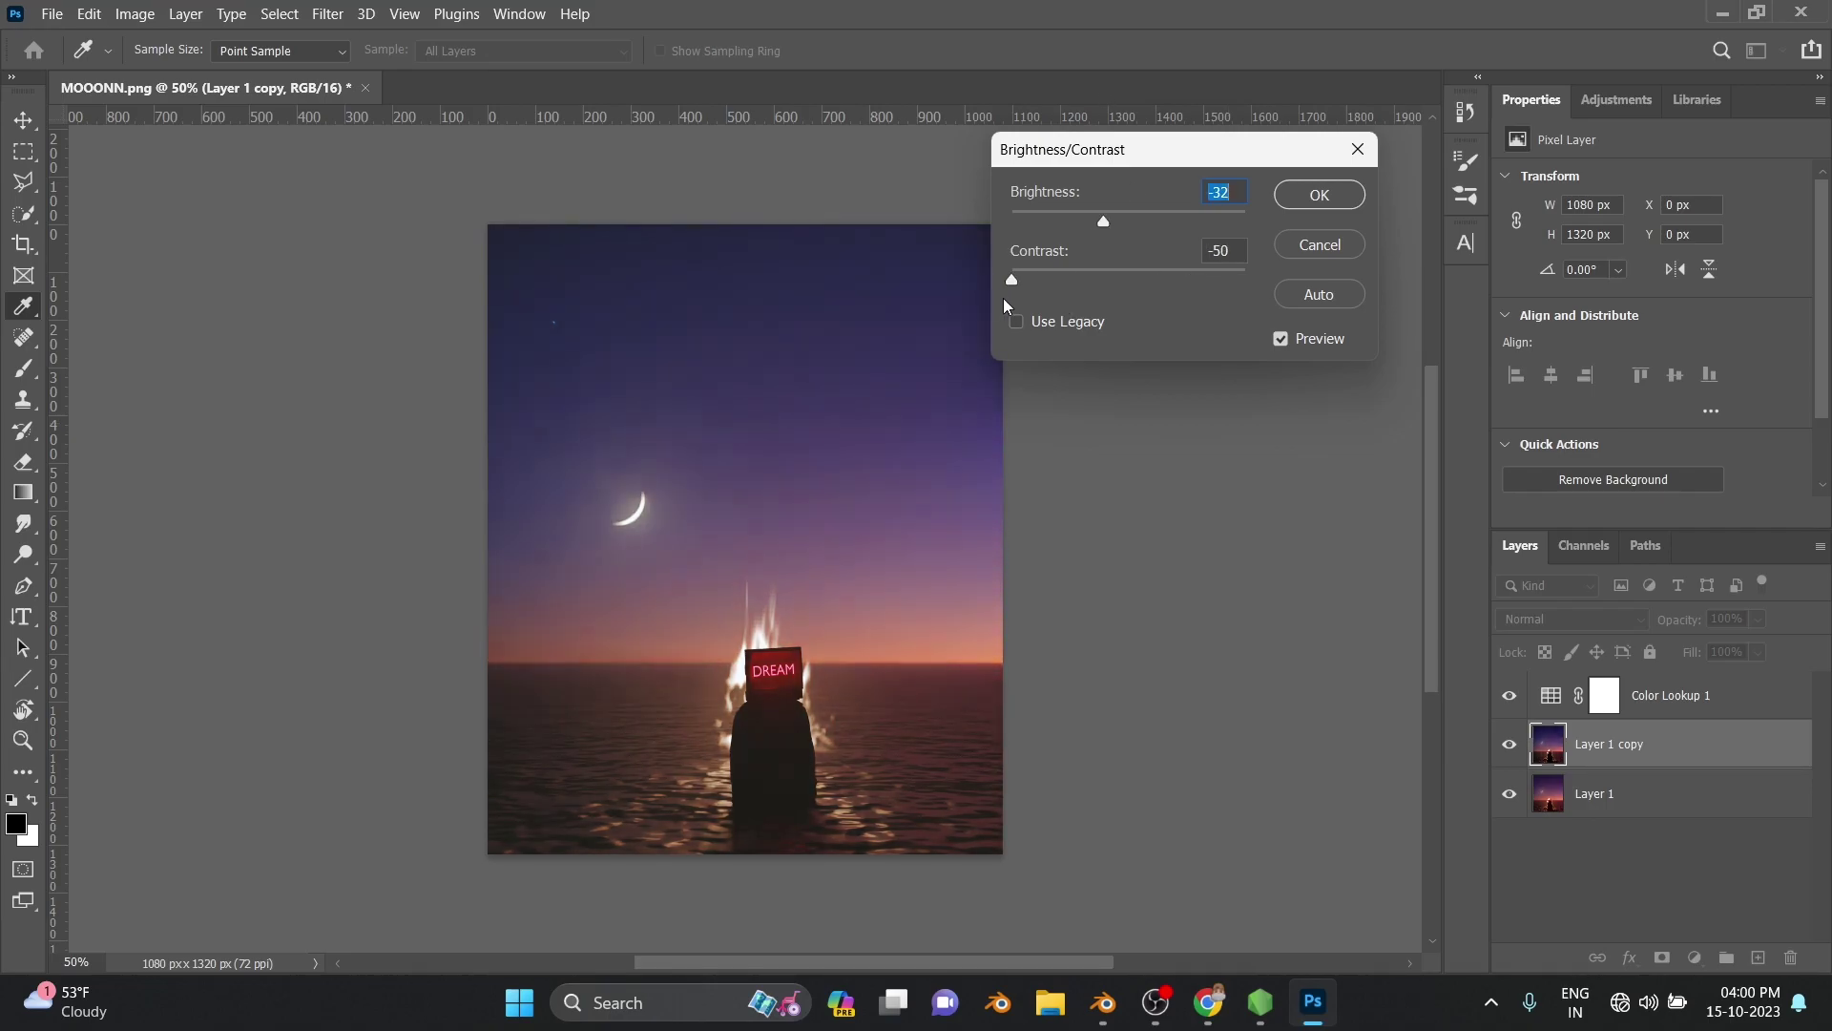
key("Tab")
key("Return")
Apply Shadows/Highlights with Highlights Amount 100 and Tone 0
left_click(134, 14)
mouse_move(170, 69)
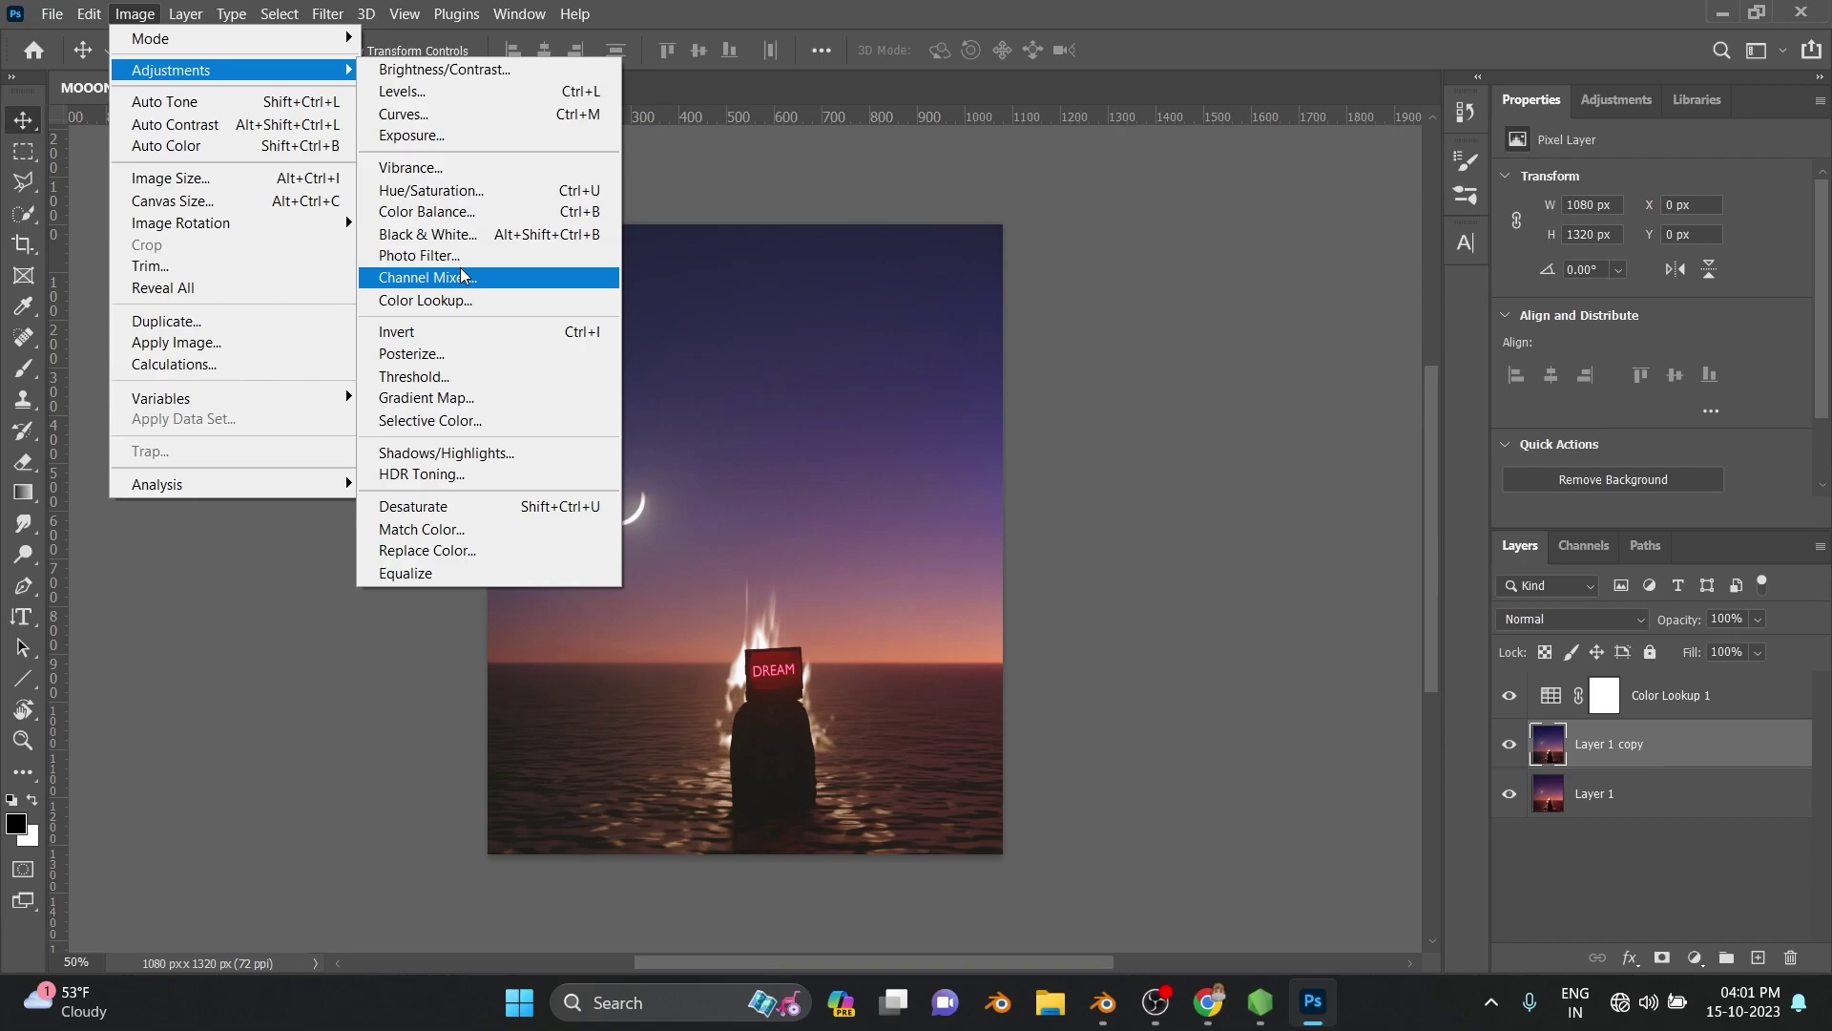
left_click(506, 456)
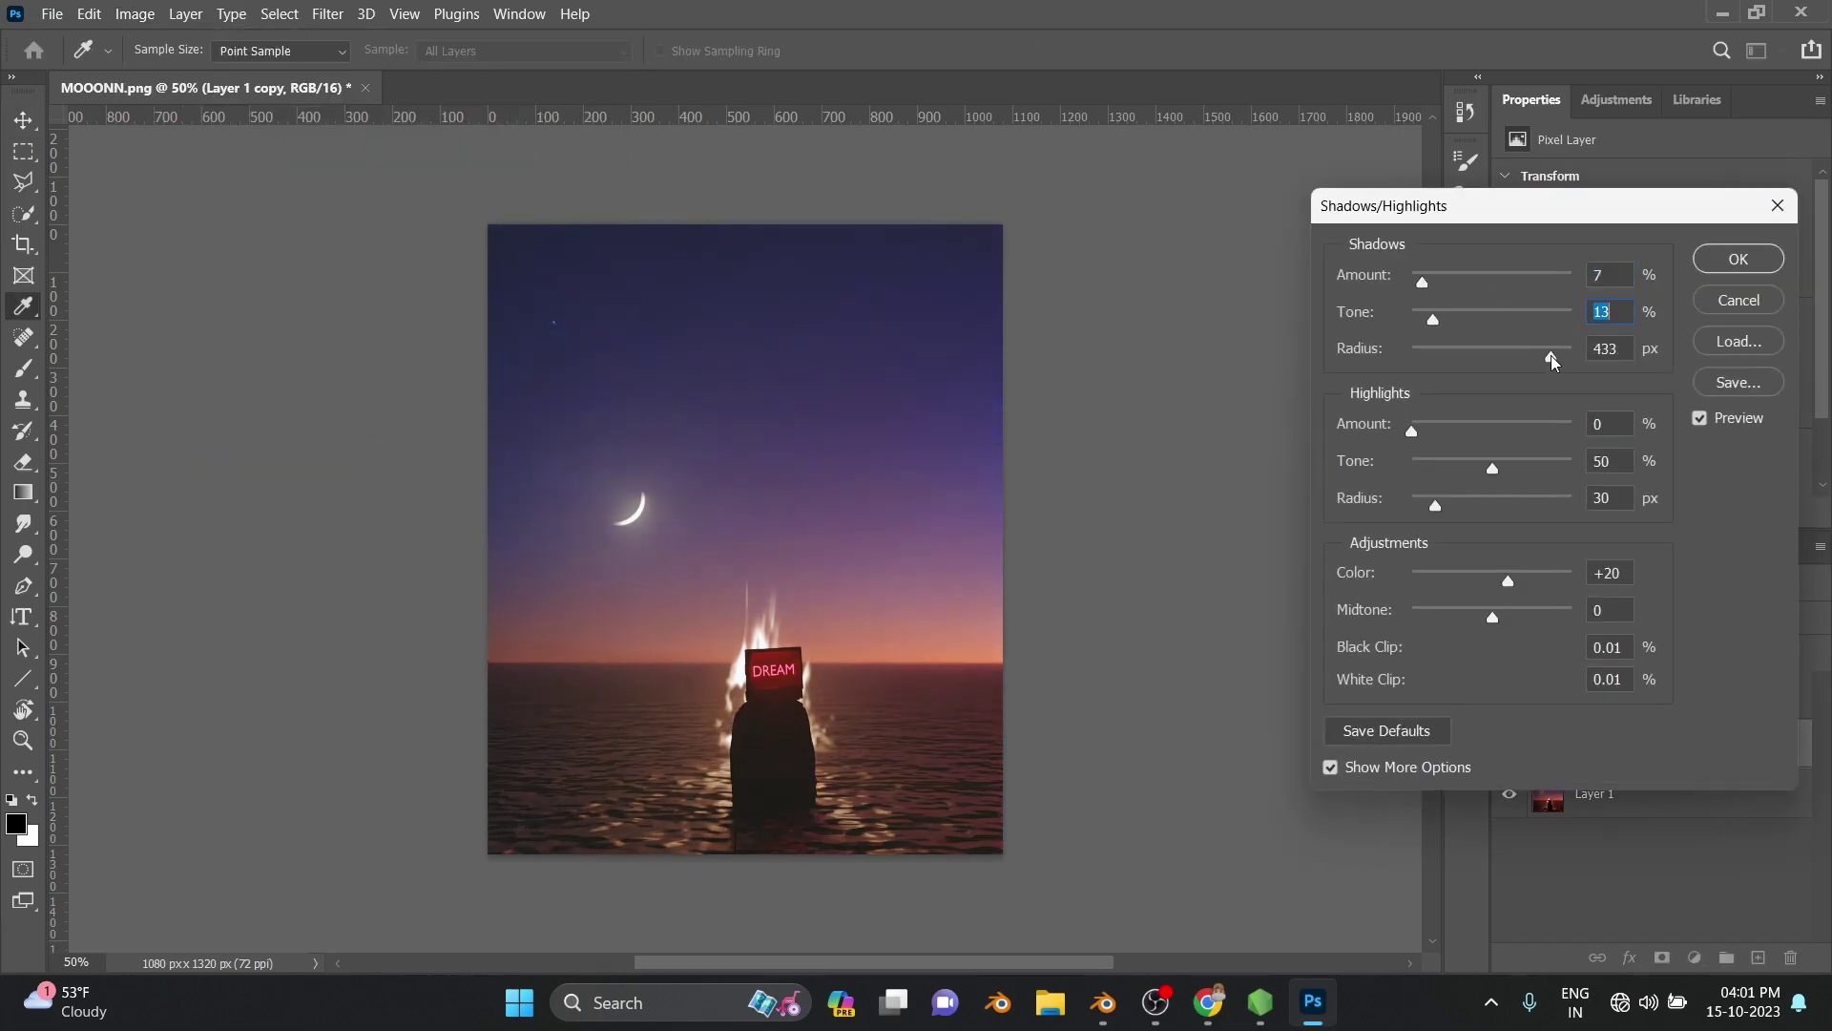
mouse_move(1412, 430)
left_mouse_down()
mouse_move(1572, 431)
mouse_move(1411, 468)
left_mouse_up()
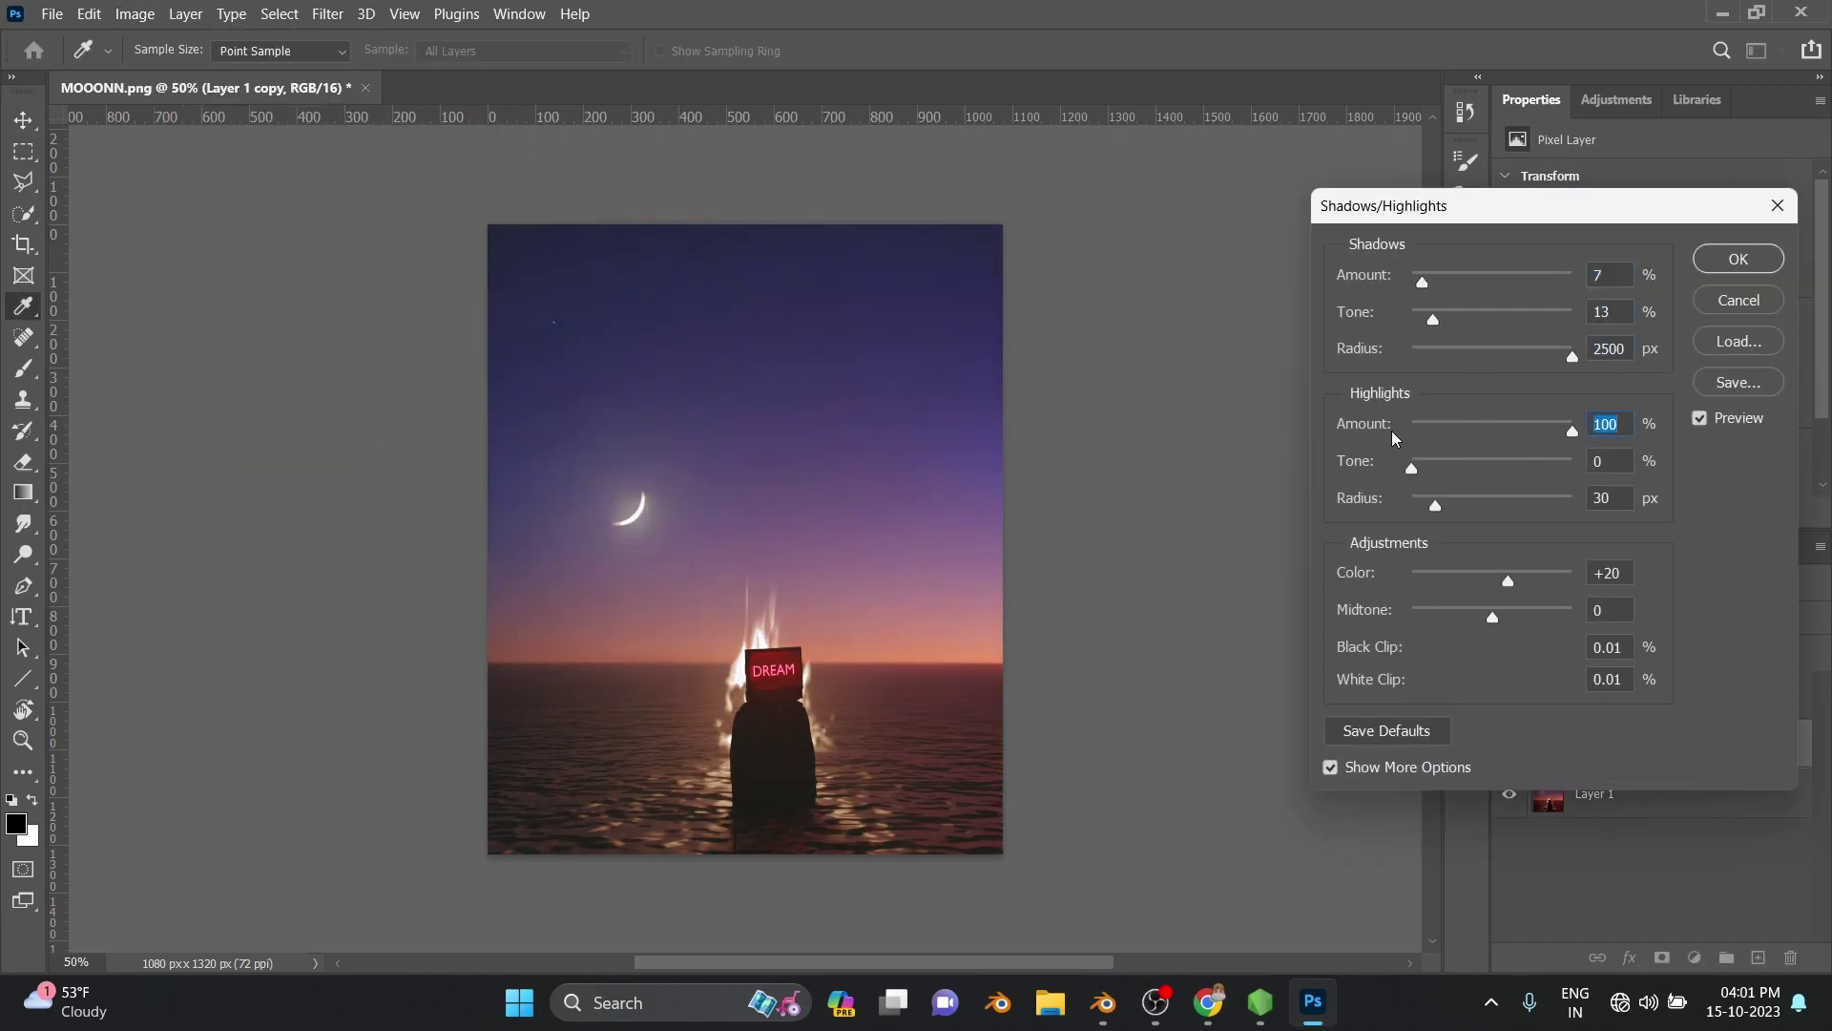
left_click(1750, 256)
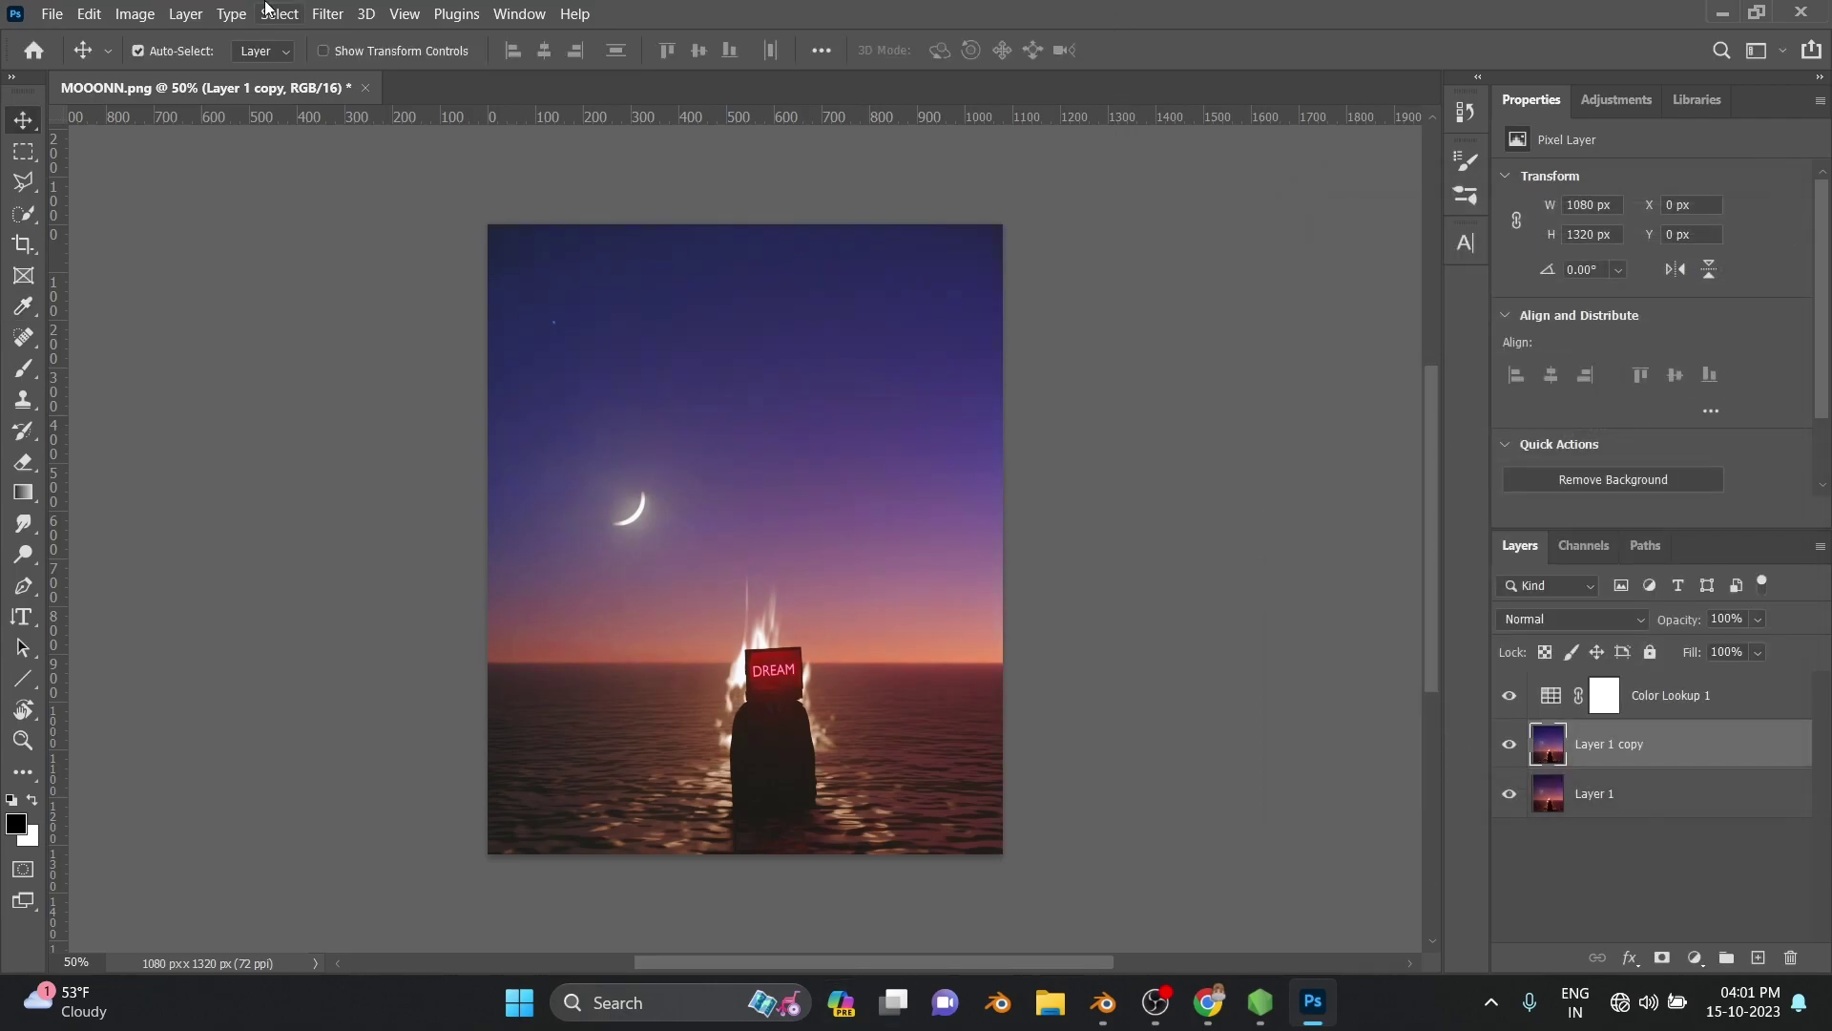
Duplicate the layer and apply a Motion Blur of angle 7 and distance 12
left_click(327, 13)
key("ctrl+j")
left_click(327, 14)
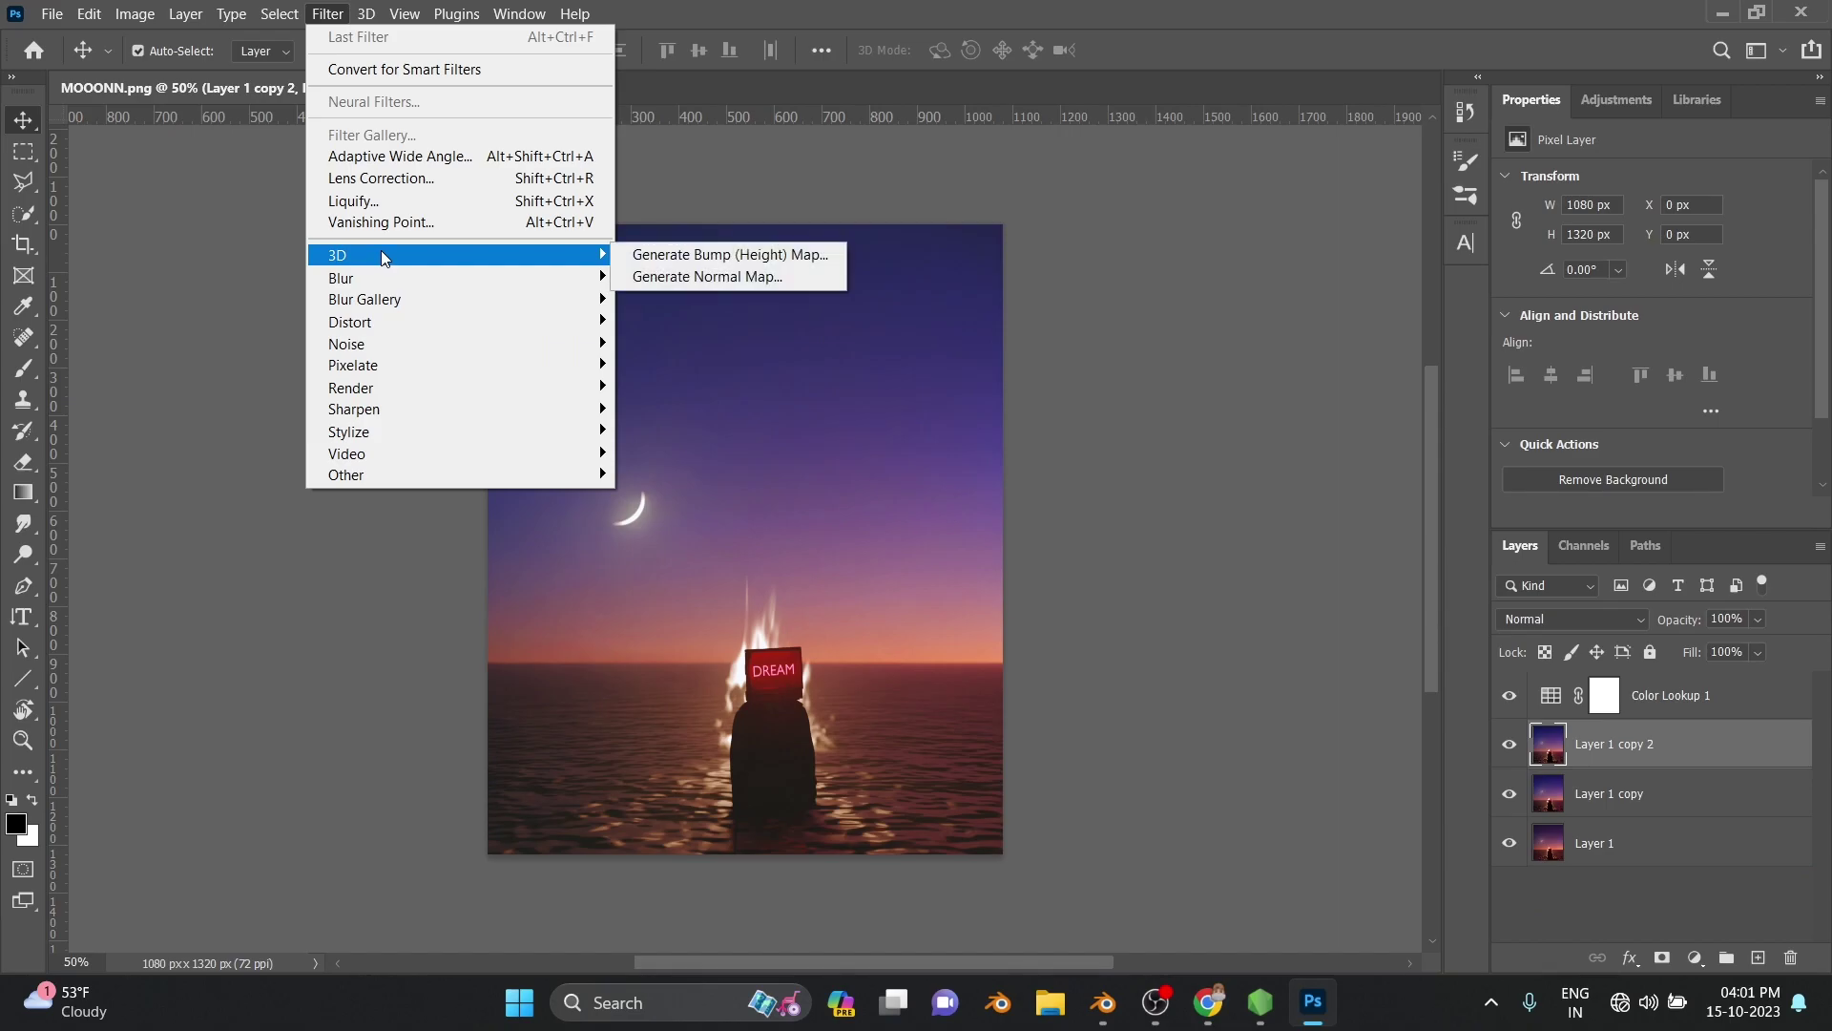
mouse_move(340, 278)
left_click(673, 407)
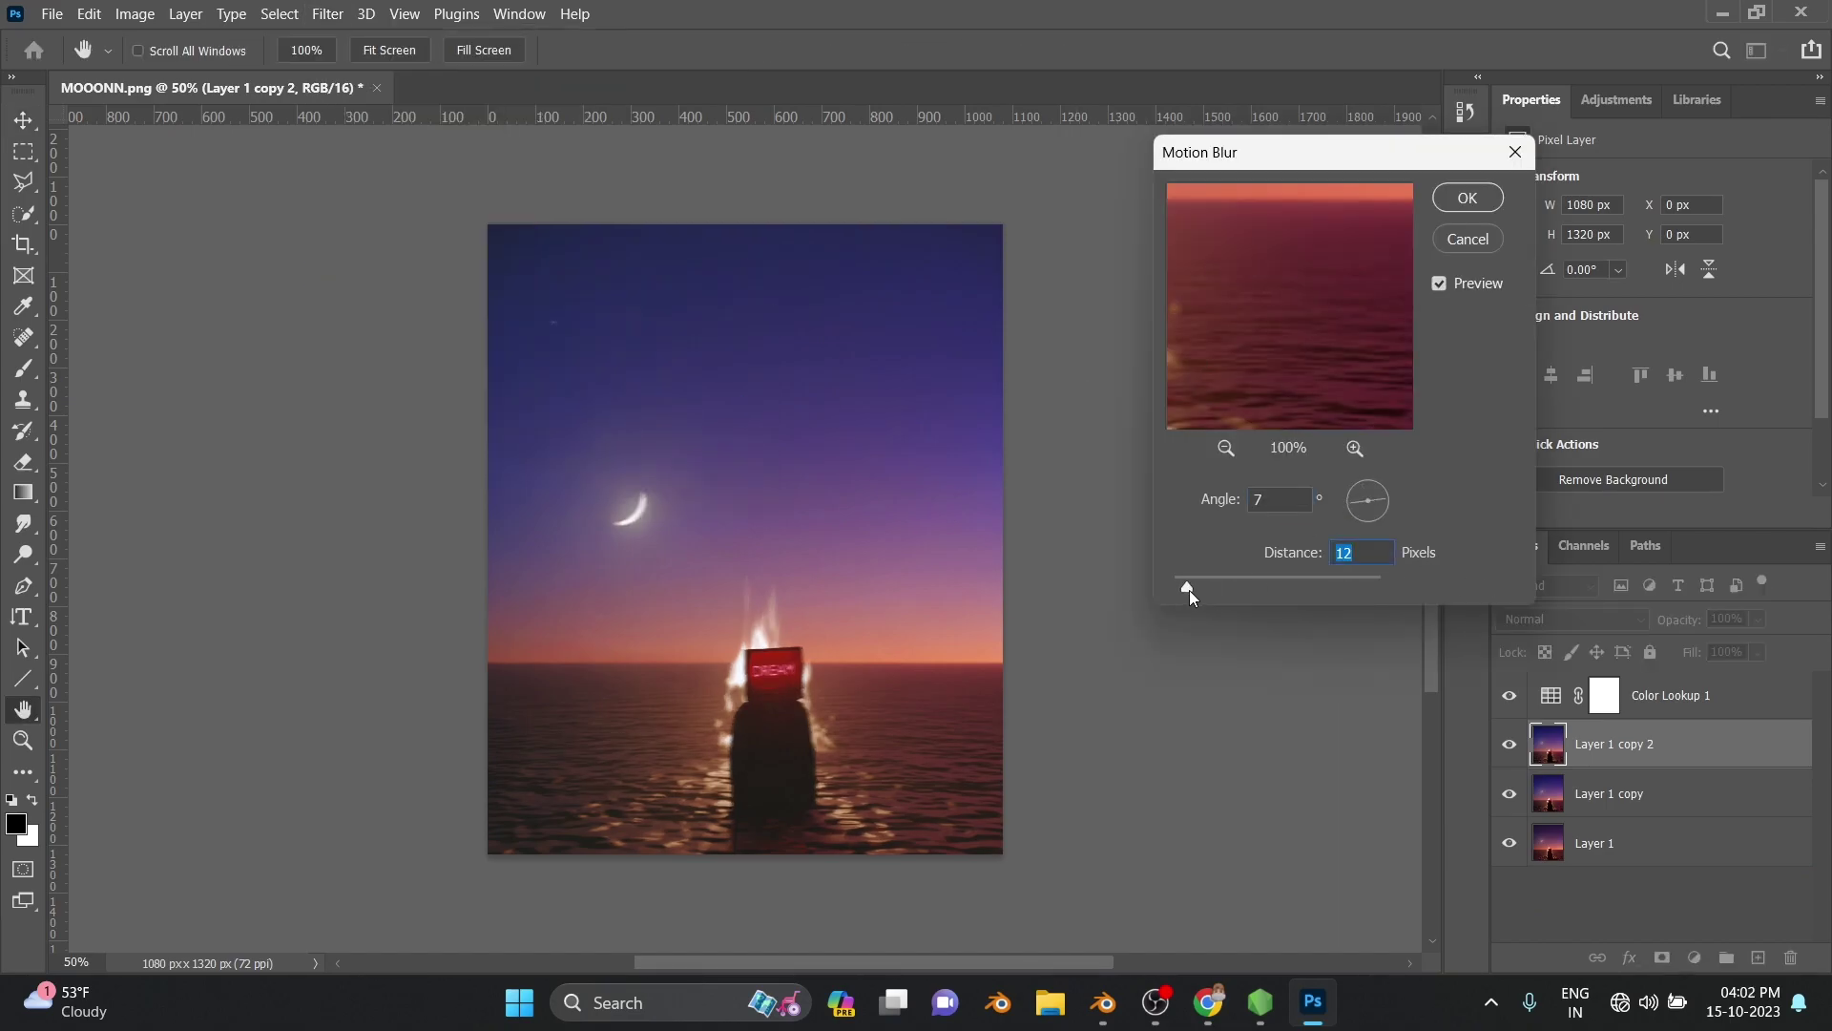
left_click(1467, 197)
Erase the blur around the DREAM-headed figure with a 165 px eraser
key("e")
scroll(771, 458, "up", 3, "alt")
right_click_drag(771, 458, 315, 480, "alt")
scroll(921, 761, "down", 2, "alt")
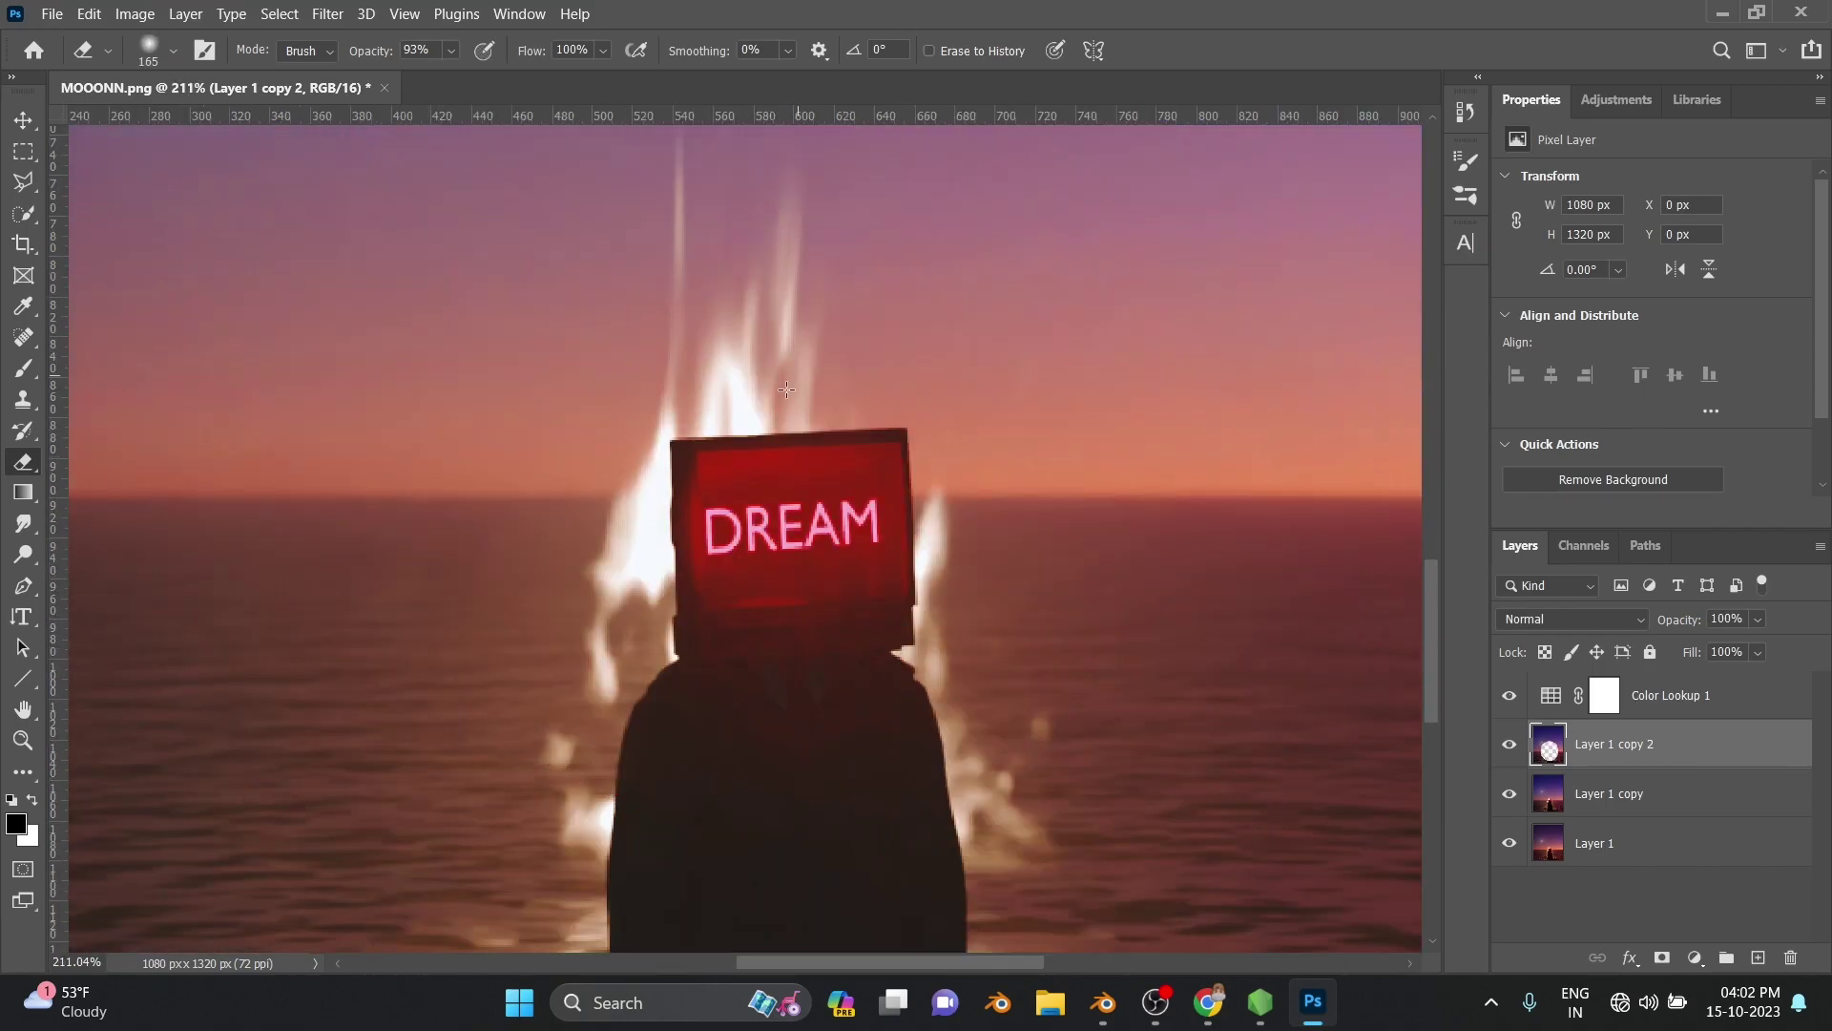
scroll(921, 761, "down", 2, "alt")
scroll(921, 761, "down", 2, "alt")
scroll(766, 444, "down", 2, "alt")
left_click(1609, 793, "shift")
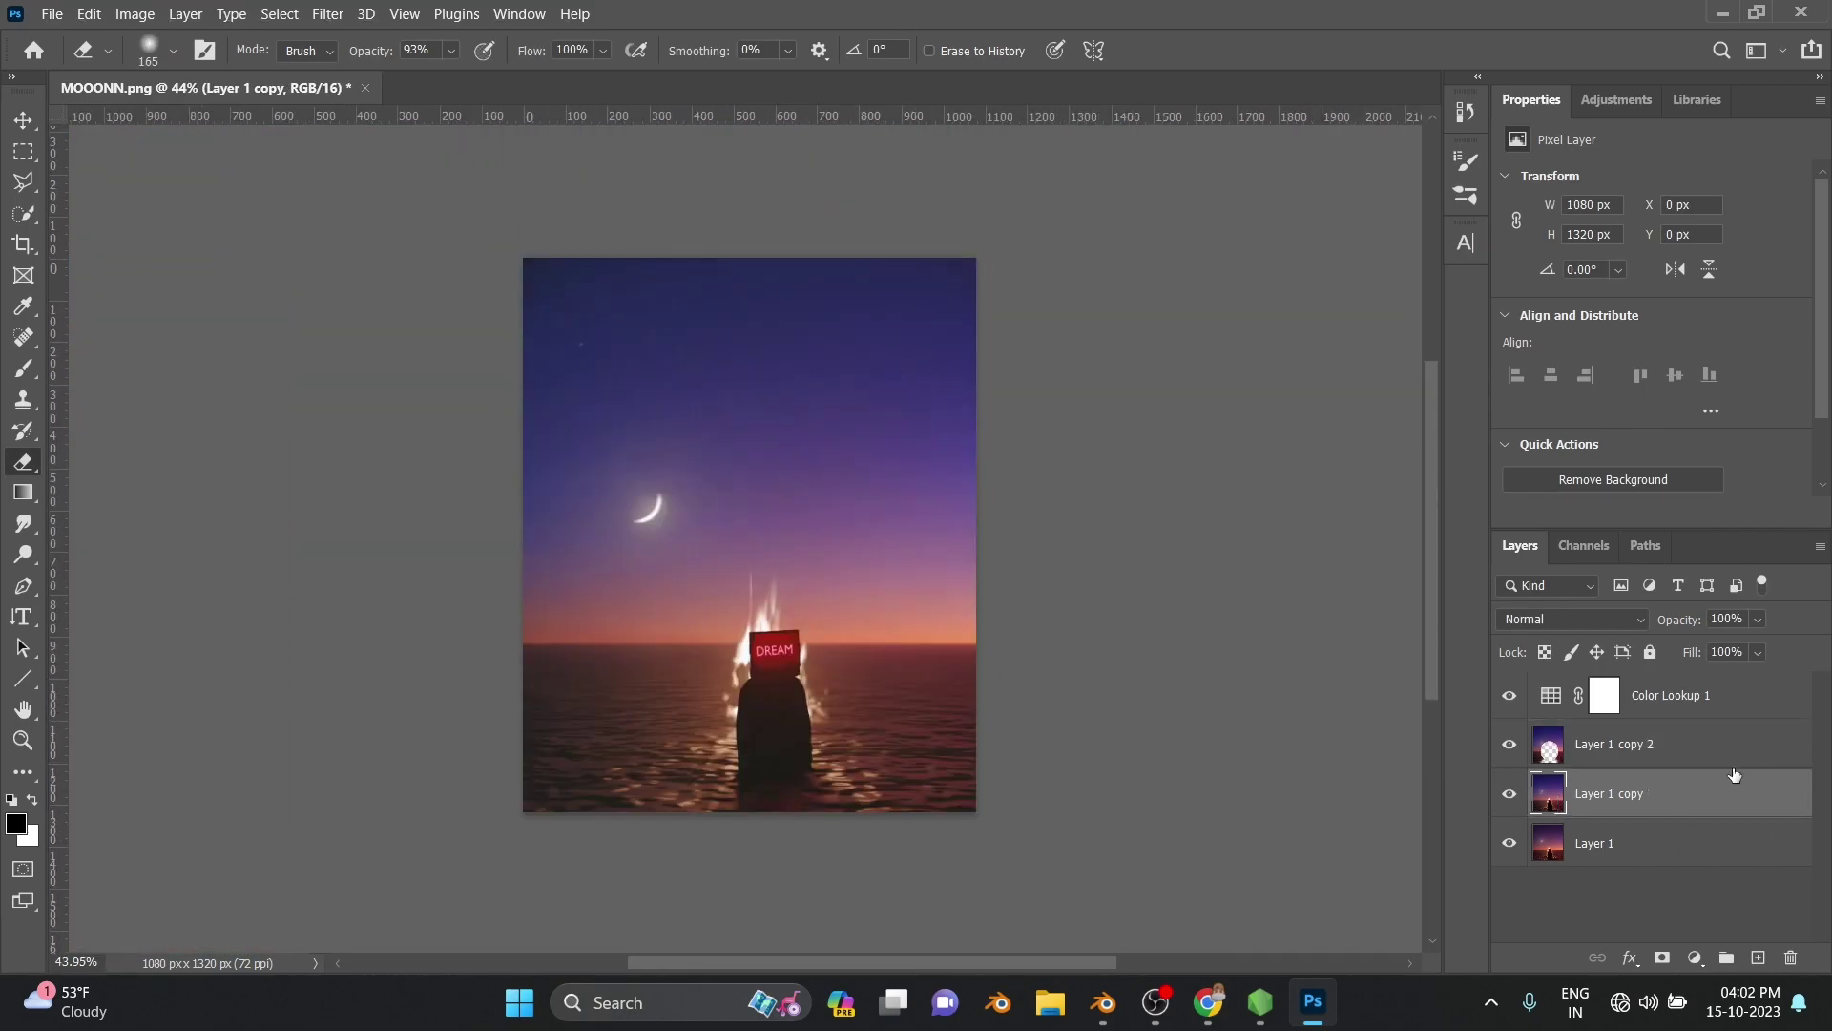
right_click(1623, 793)
Merge the motion-blurred copy into Layer 1 copy
left_click(1534, 675)
left_click(327, 14)
left_click(668, 340)
type("1")
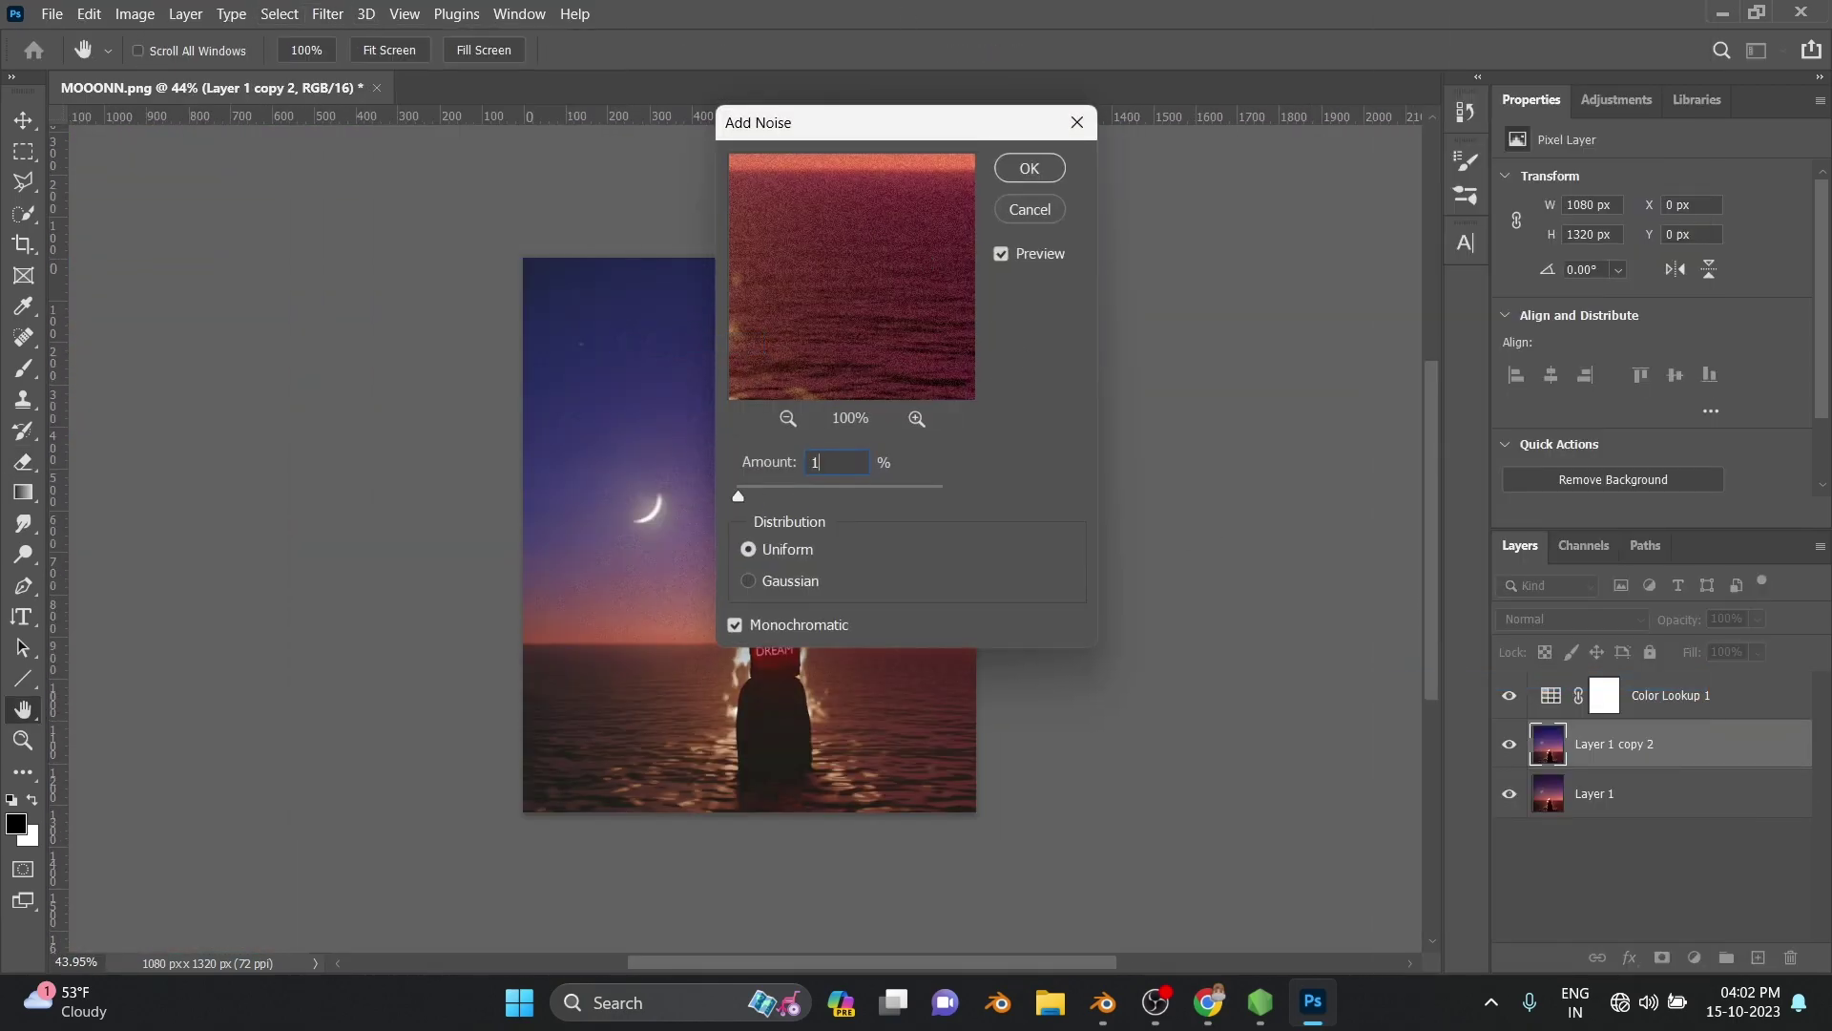
key("Return")
scroll(725, 477, "up", 2, "alt")
scroll(725, 439, "up", 2, "alt")
Apply Dust & Scratches with Radius 7 and Threshold 28
left_click(327, 13)
left_click(687, 377)
mouse_move(754, 510)
left_mouse_down()
mouse_move(798, 516)
mouse_move(747, 516)
left_mouse_up()
left_click_drag(736, 581, 788, 579)
key("Return")
Add Gaussian monochromatic noise at about 8% as fine film grain
left_click(327, 14)
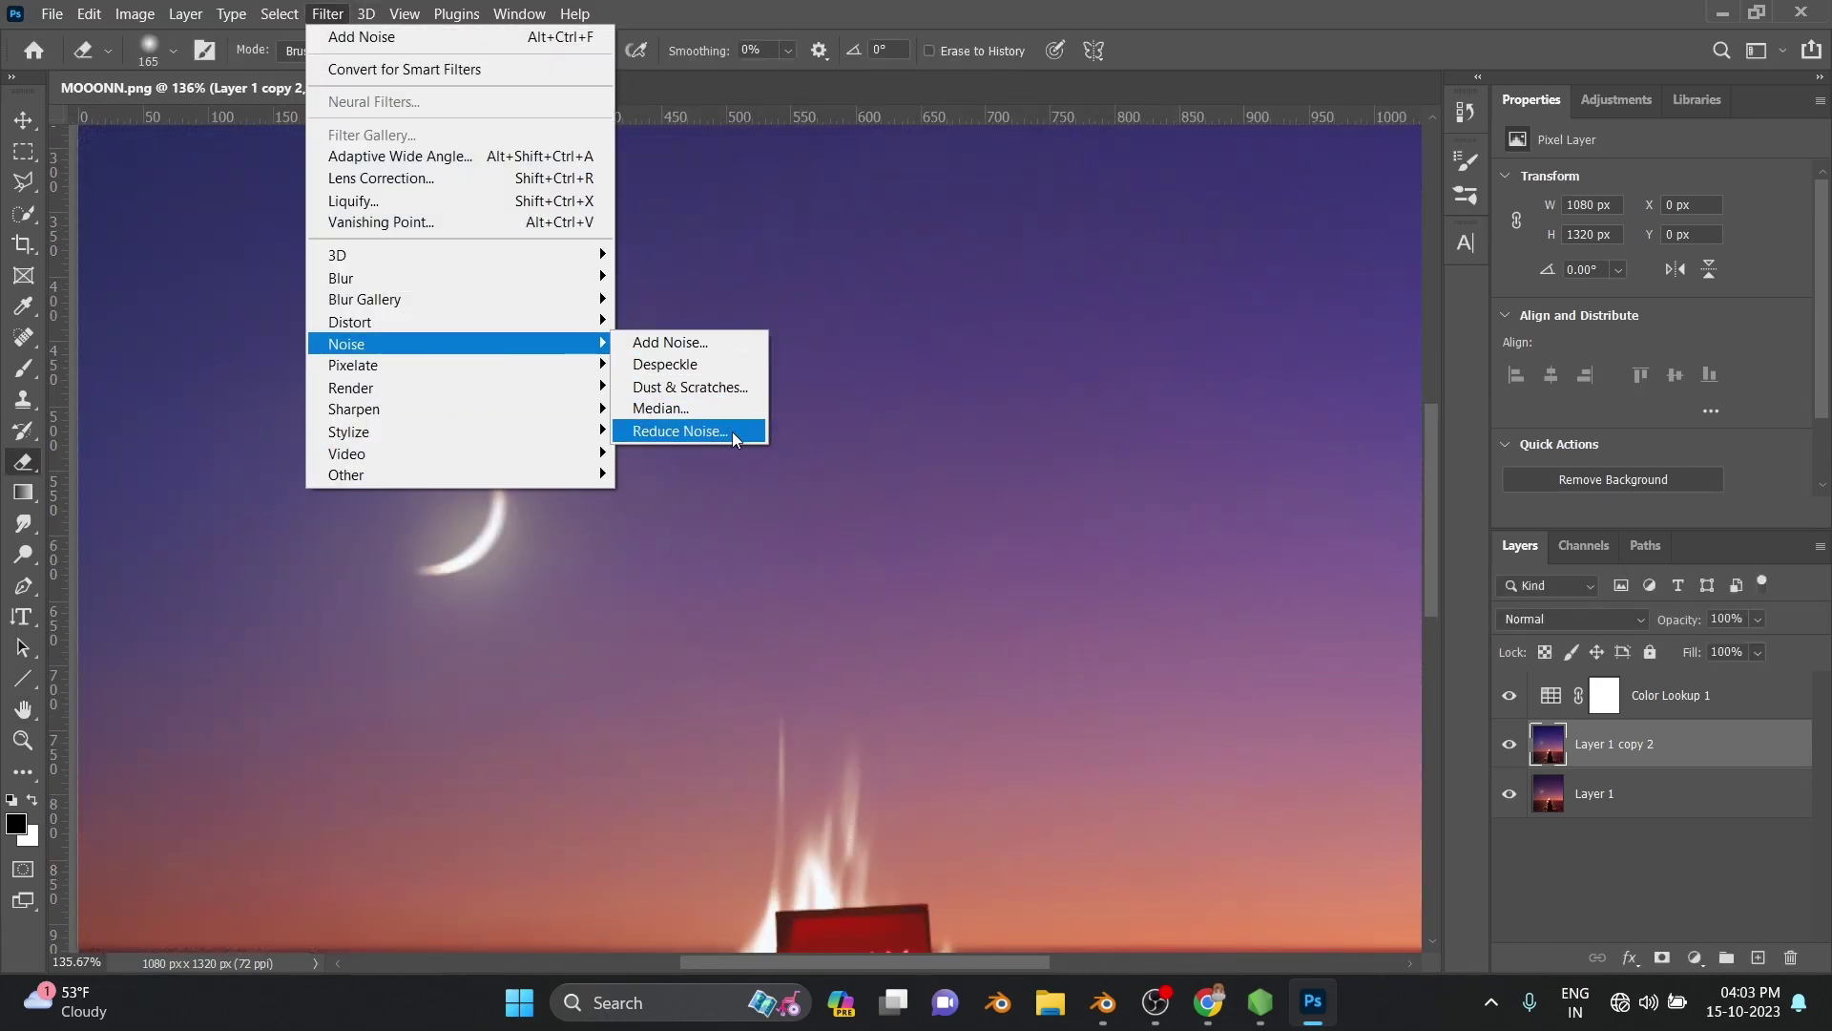
left_click(673, 342)
left_click(768, 584)
scroll(697, 563, "down", 2, "alt")
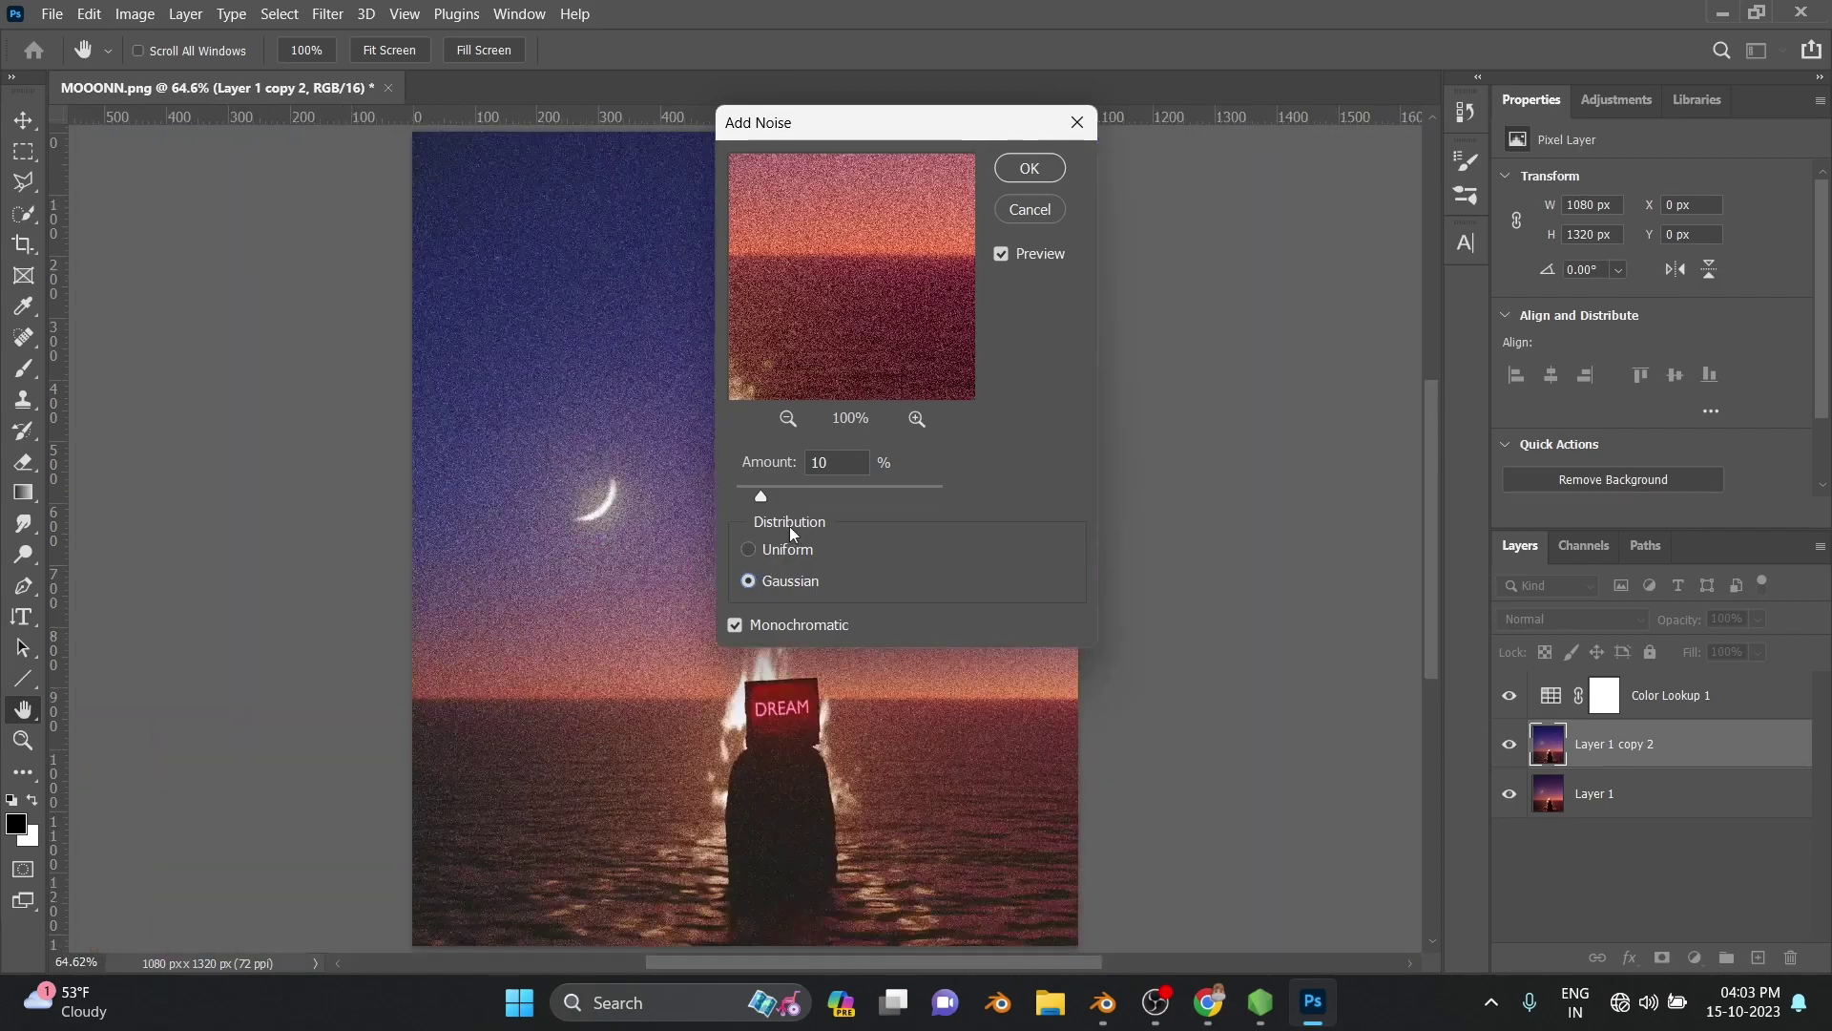
left_click(777, 548)
left_click_drag(761, 494, 758, 490)
left_click(1017, 209)
scroll(964, 235, "down", 2, "alt")
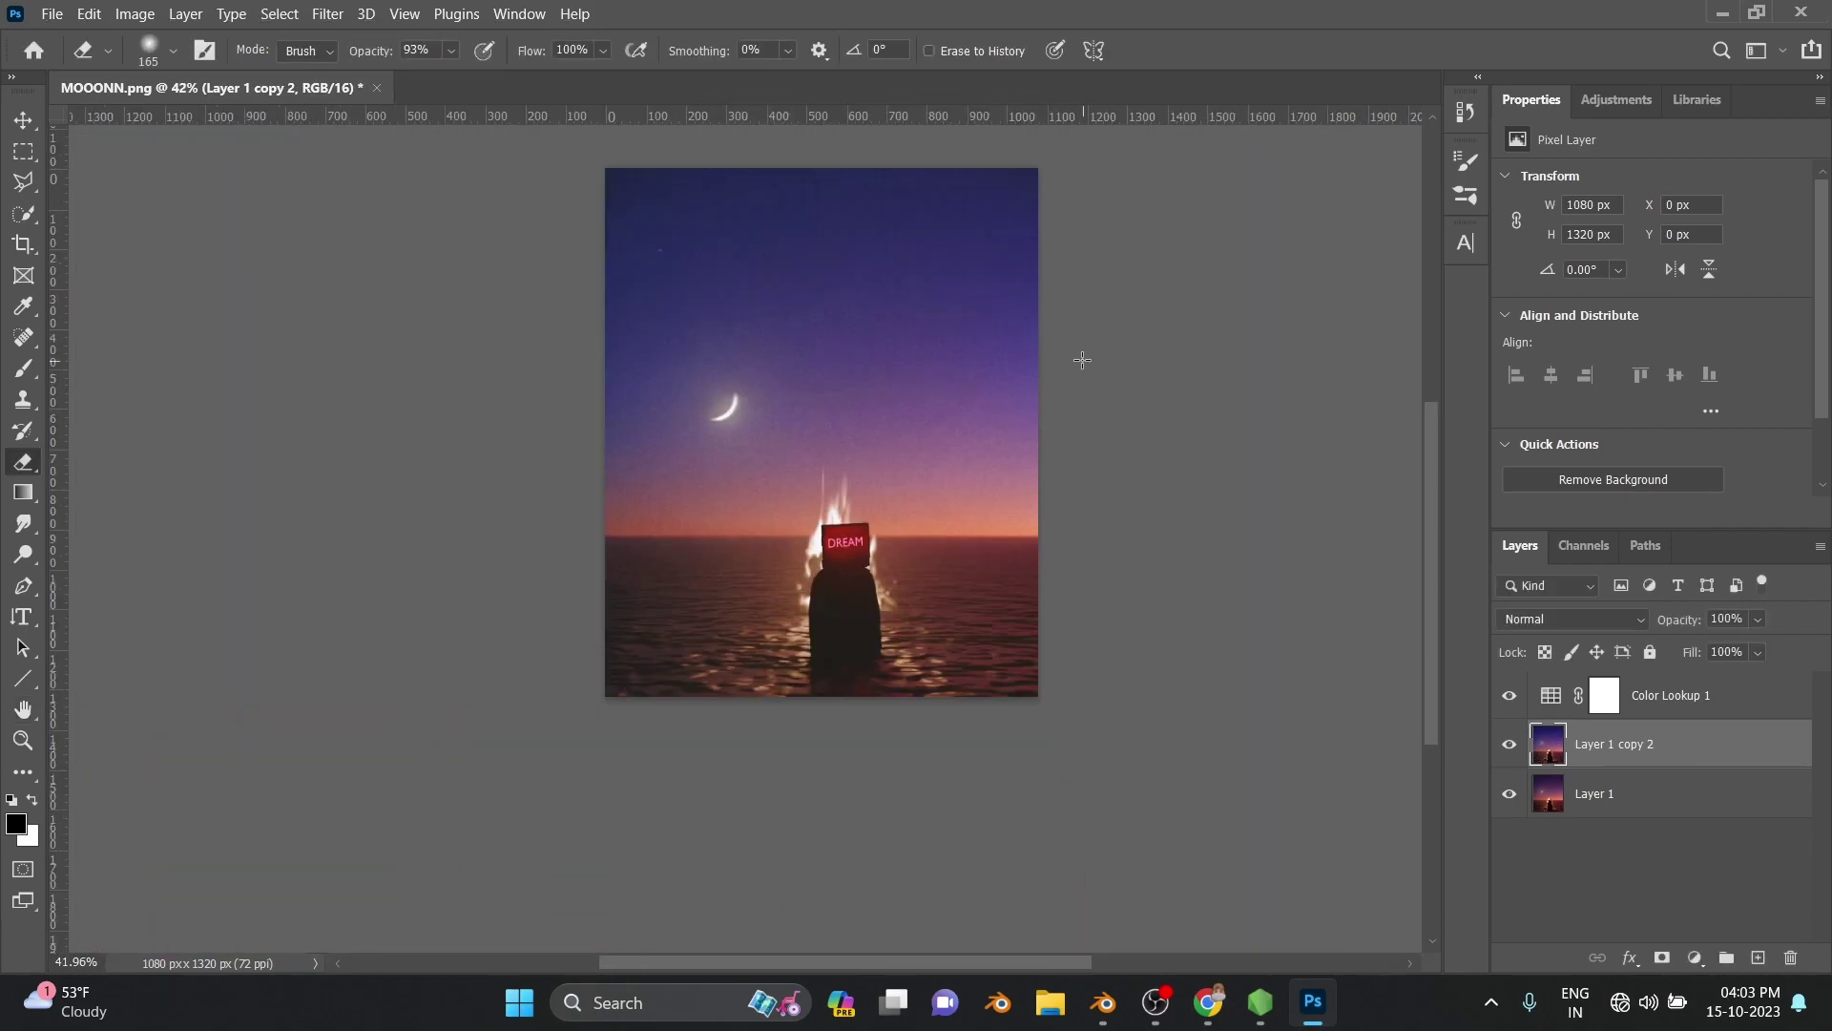
key("e")
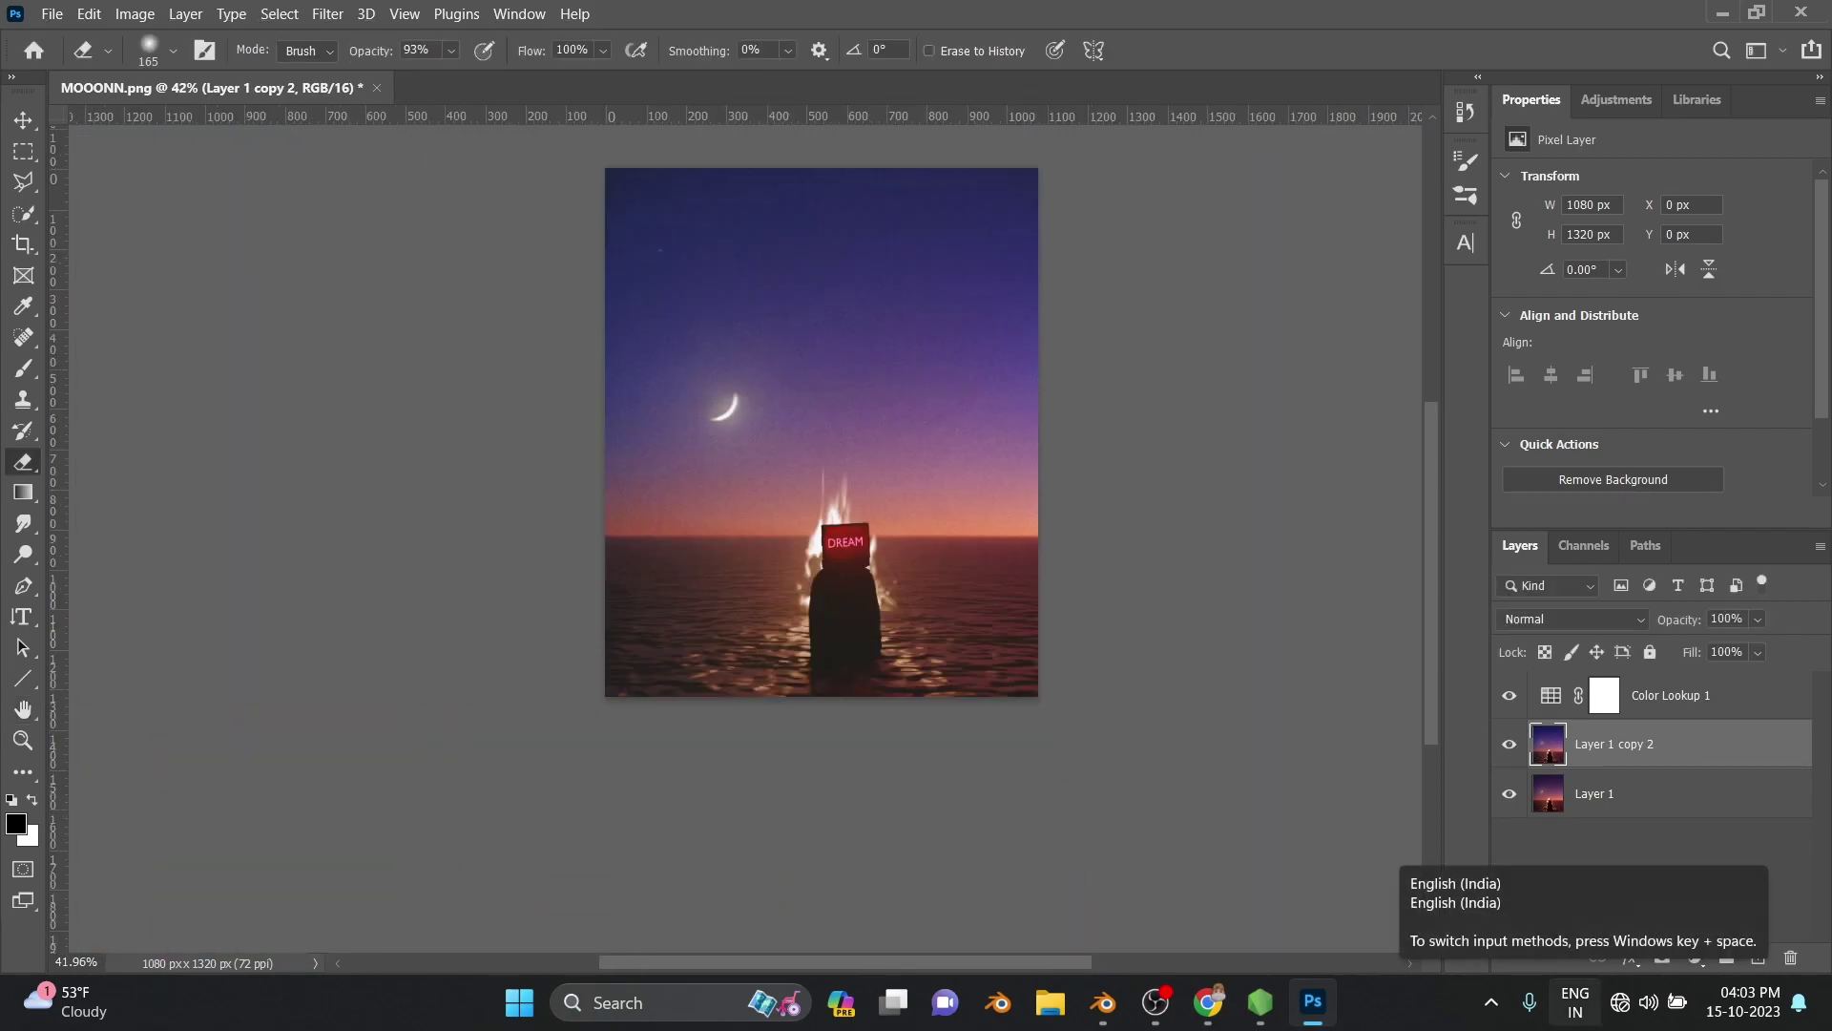
scroll(847, 520, "up", 3, "alt")
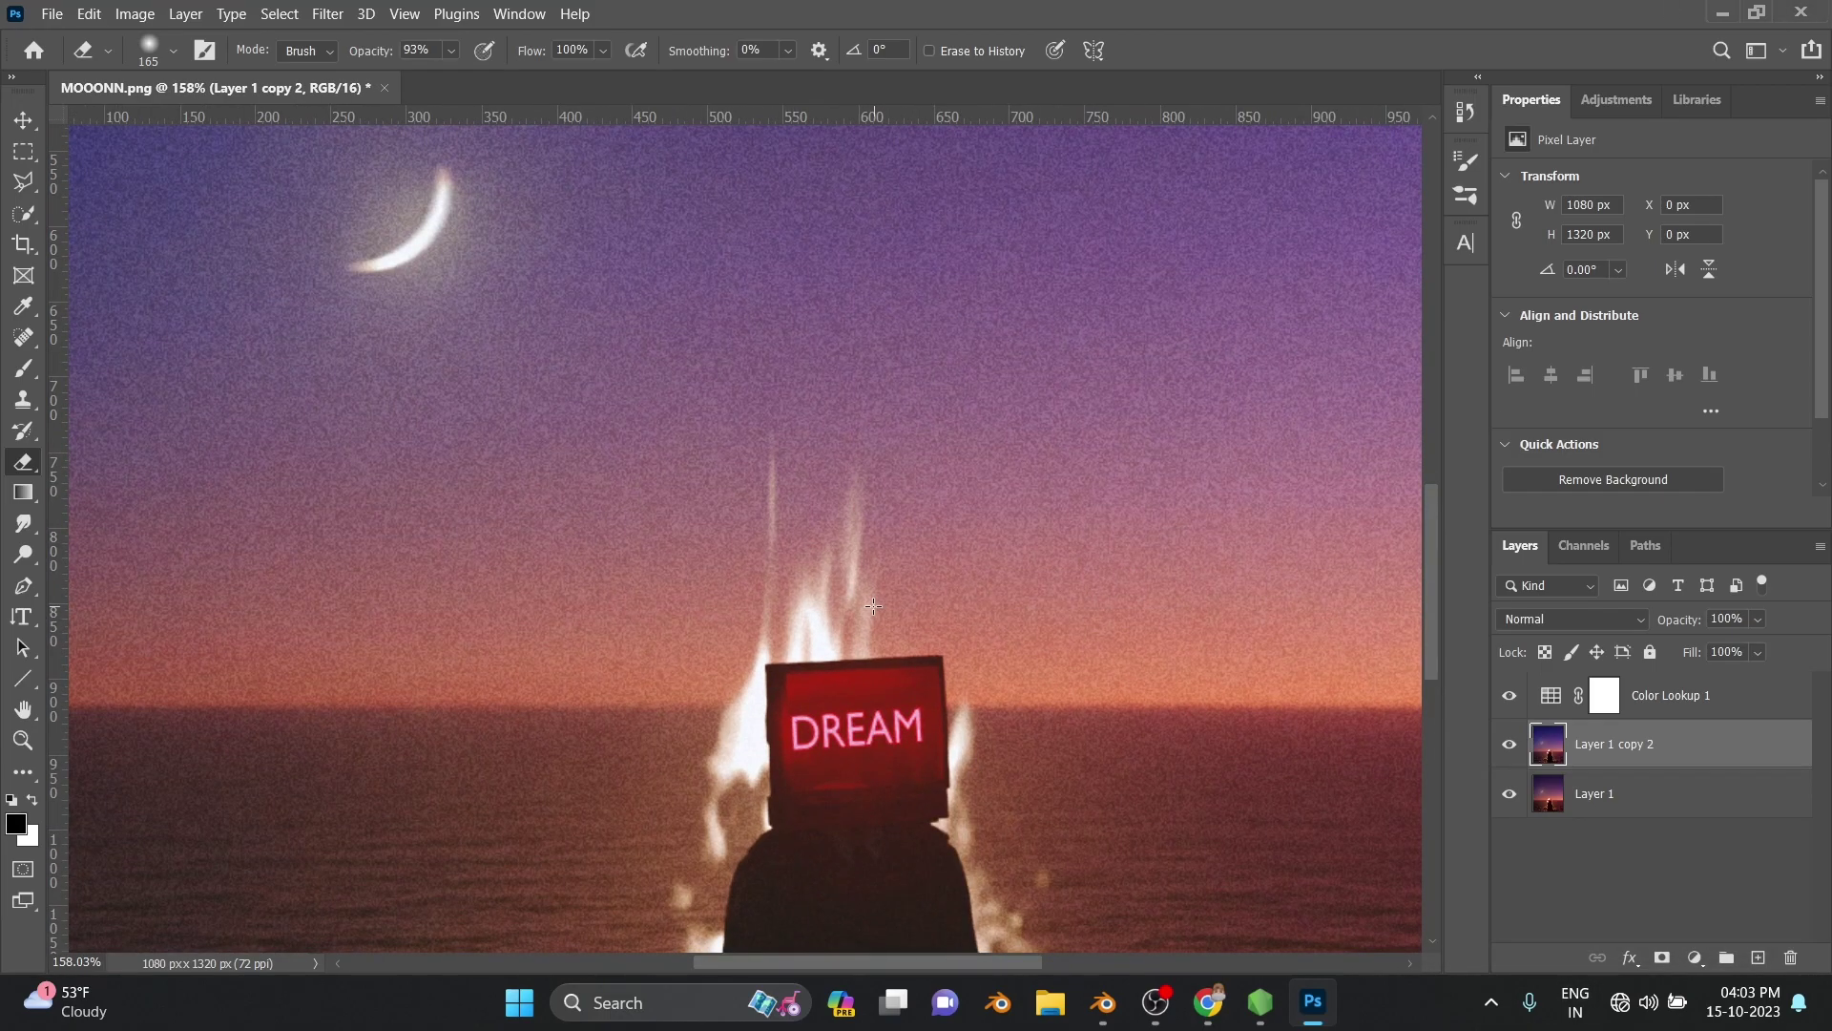
scroll(856, 671, "up", 2, "alt")
Paint a pink glow over the DREAM screen on a new empty layer
left_click(1760, 956)
key("v")
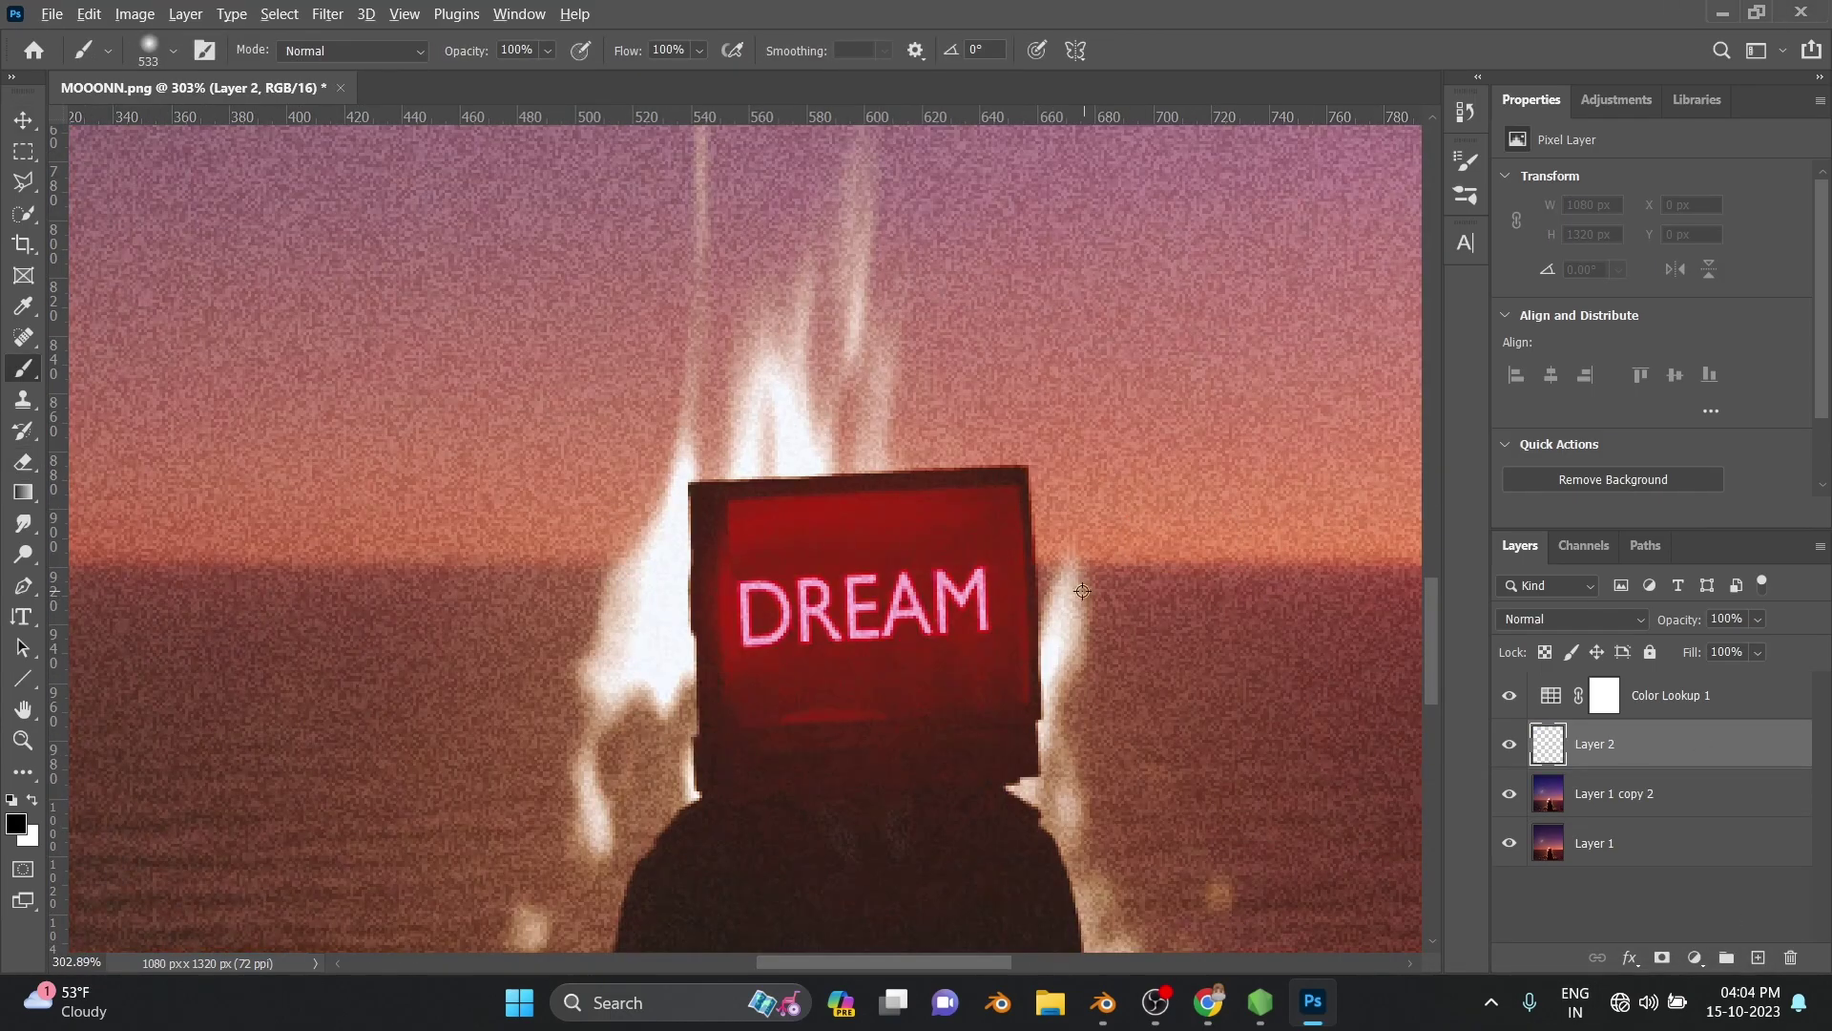
left_click(784, 610, "alt")
left_click(859, 616)
scroll(859, 616, "down", 3, "alt")
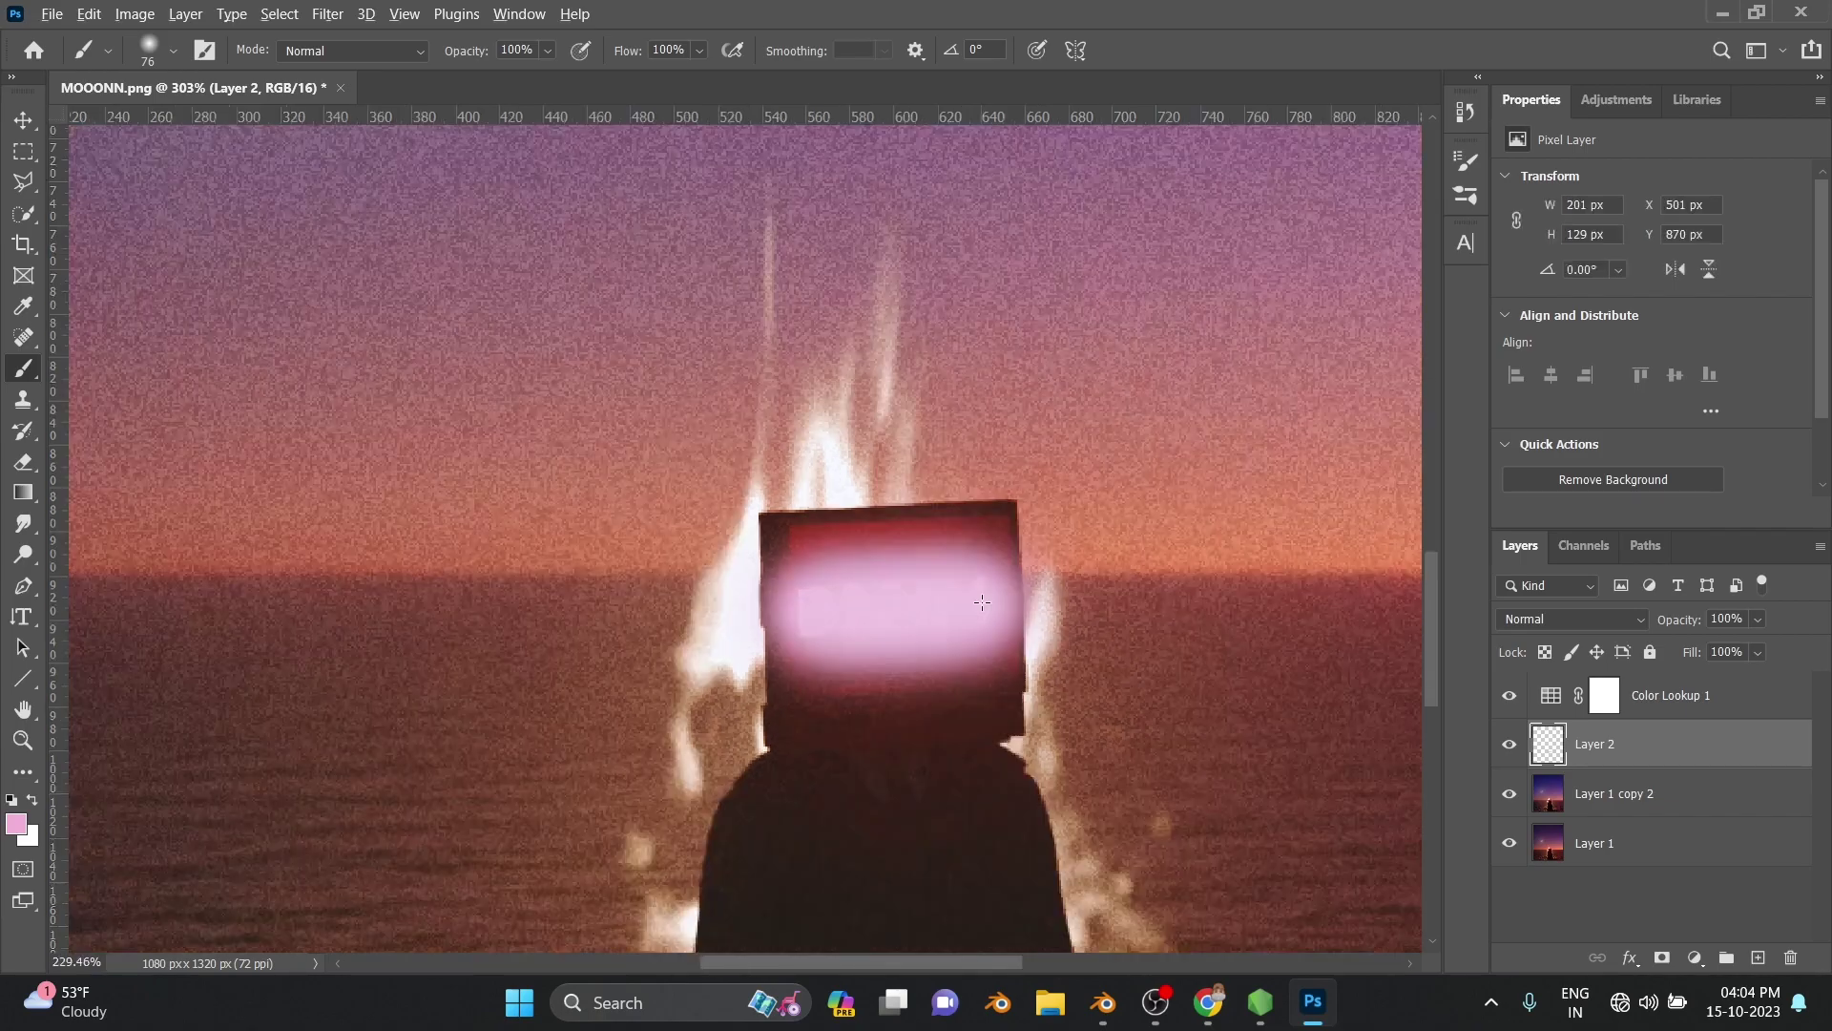
Set Layer 2's blend mode to Overlay
left_click(1572, 618)
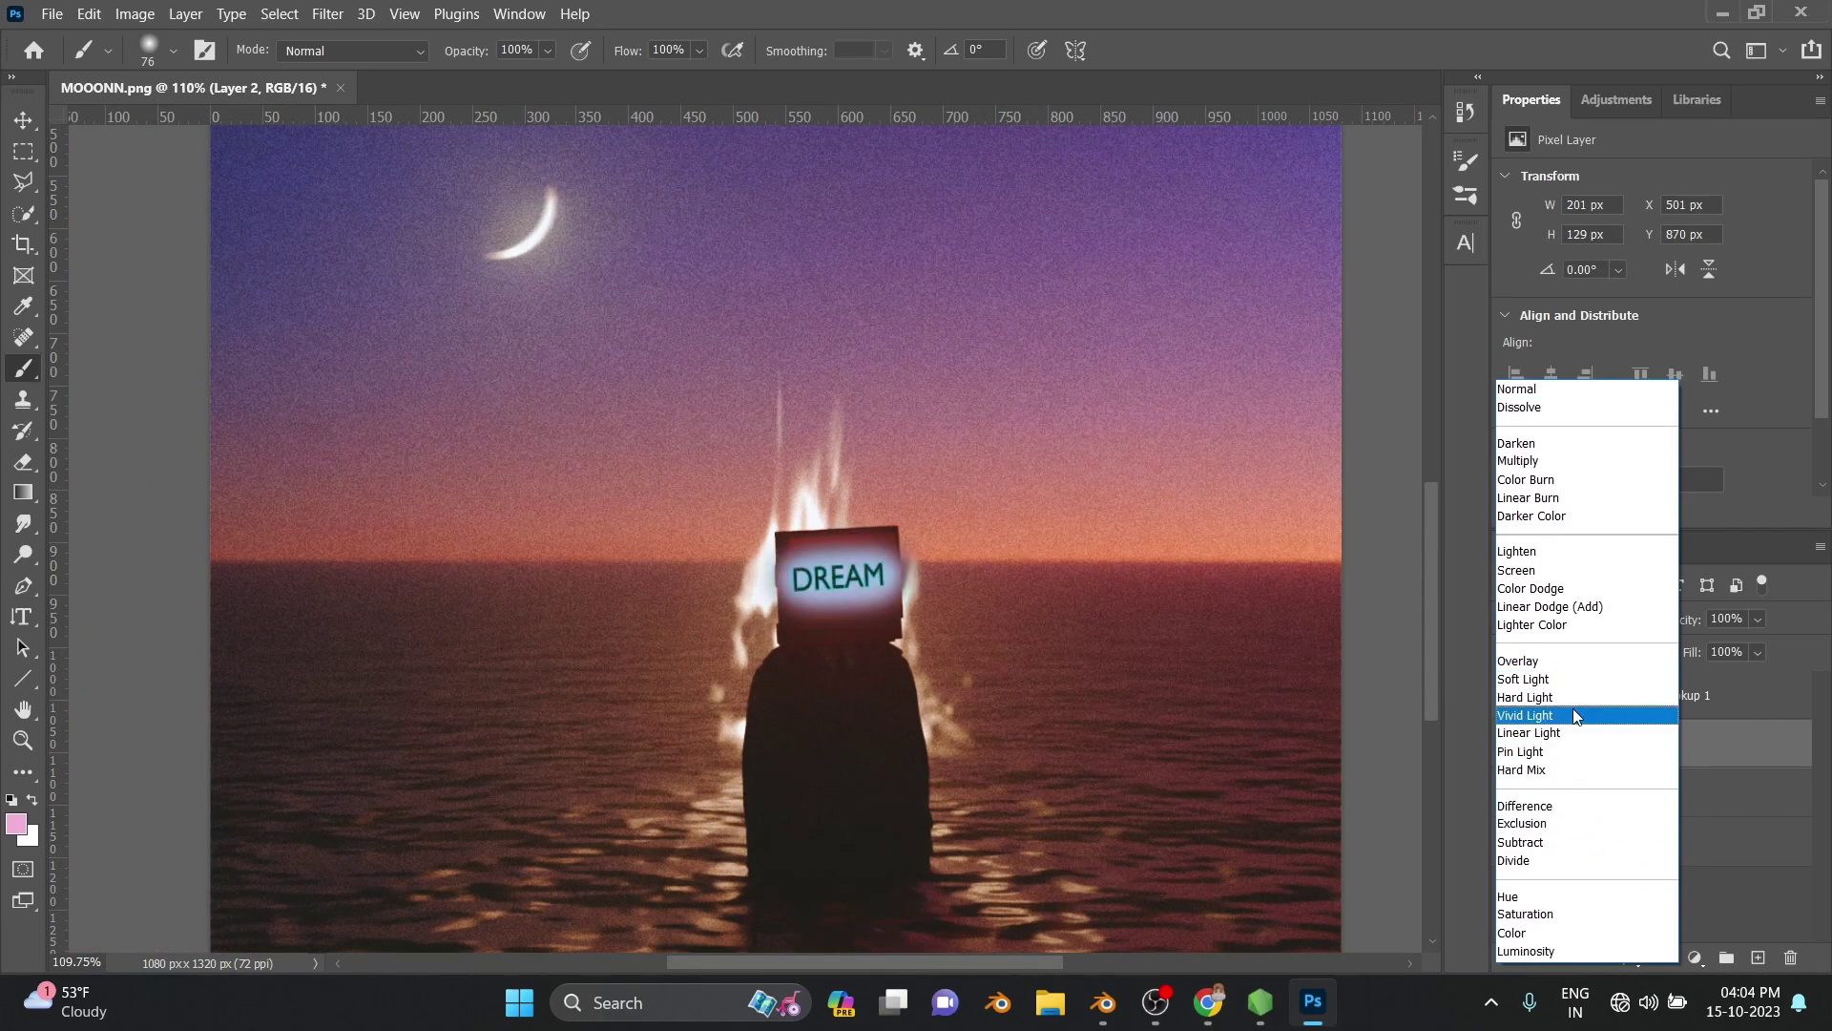
left_click(1567, 658)
key("v")
scroll(439, 676, "down", 3, "alt")
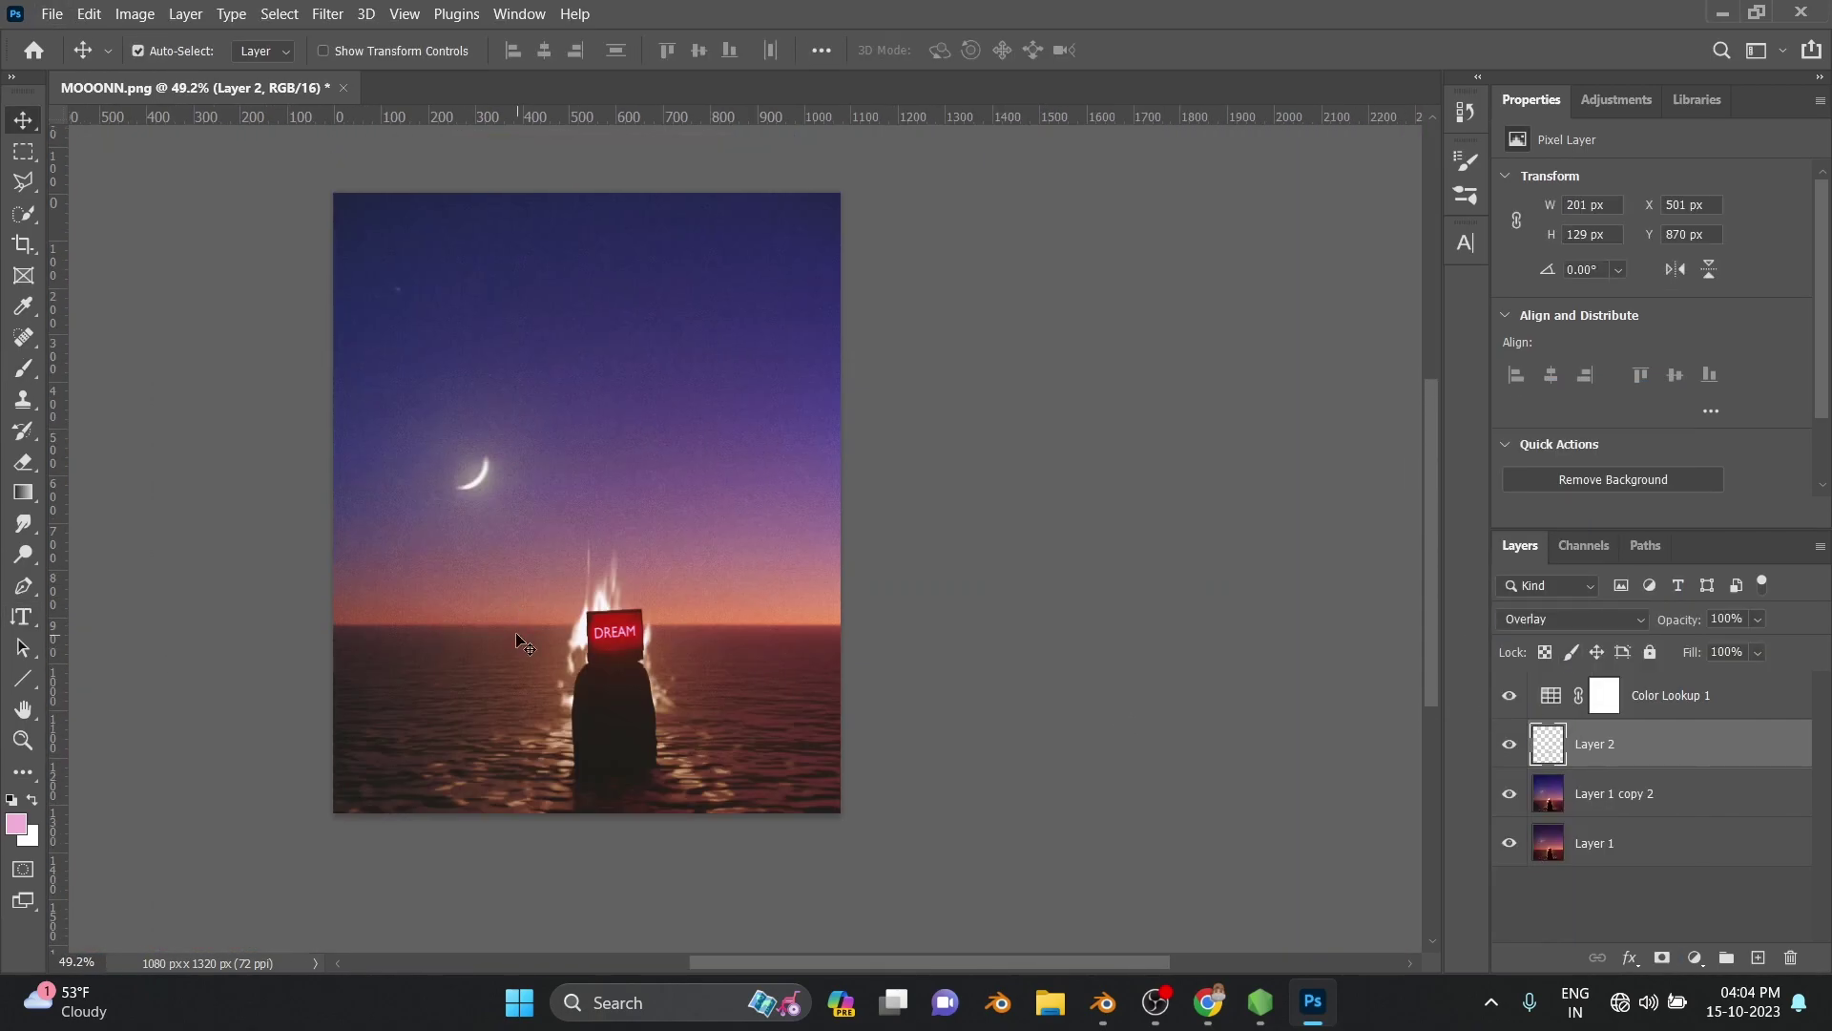
scroll(618, 520, "down", 2, "alt")
scroll(616, 454, "up", 5, "alt")
scroll(757, 368, "down", 5, "alt")
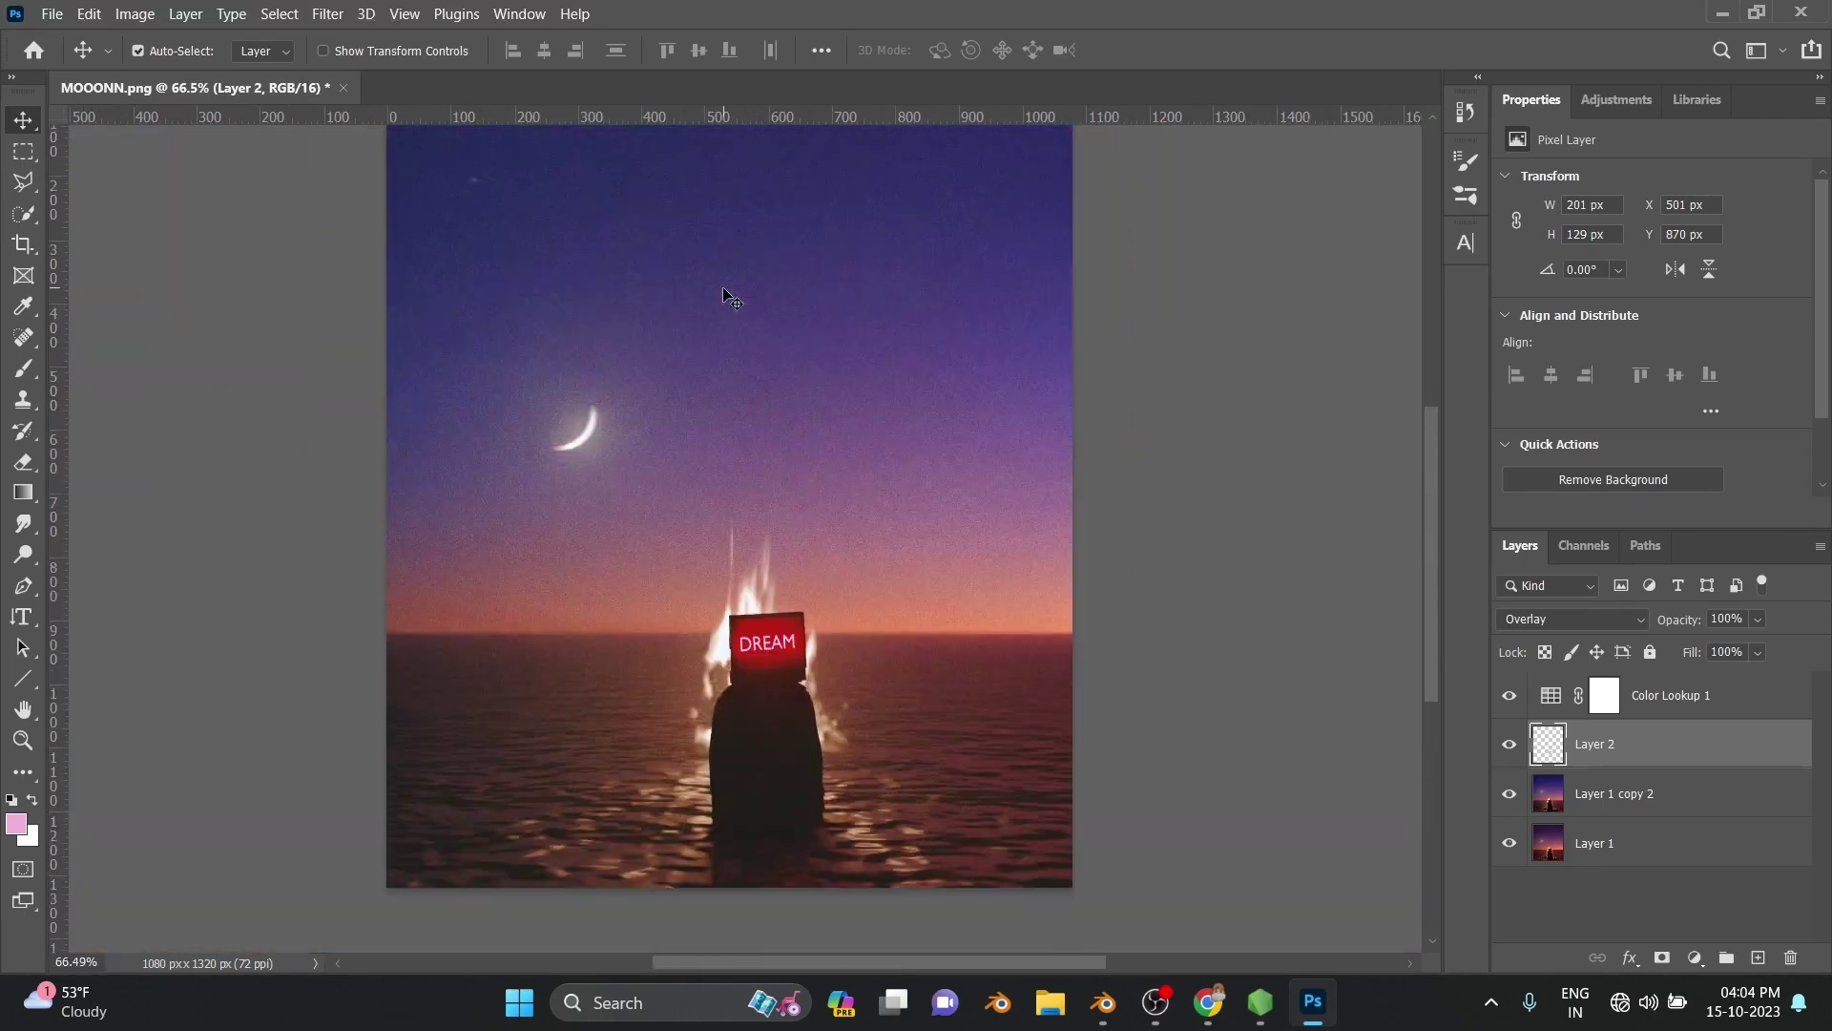
scroll(729, 295, "down", 2, "alt")
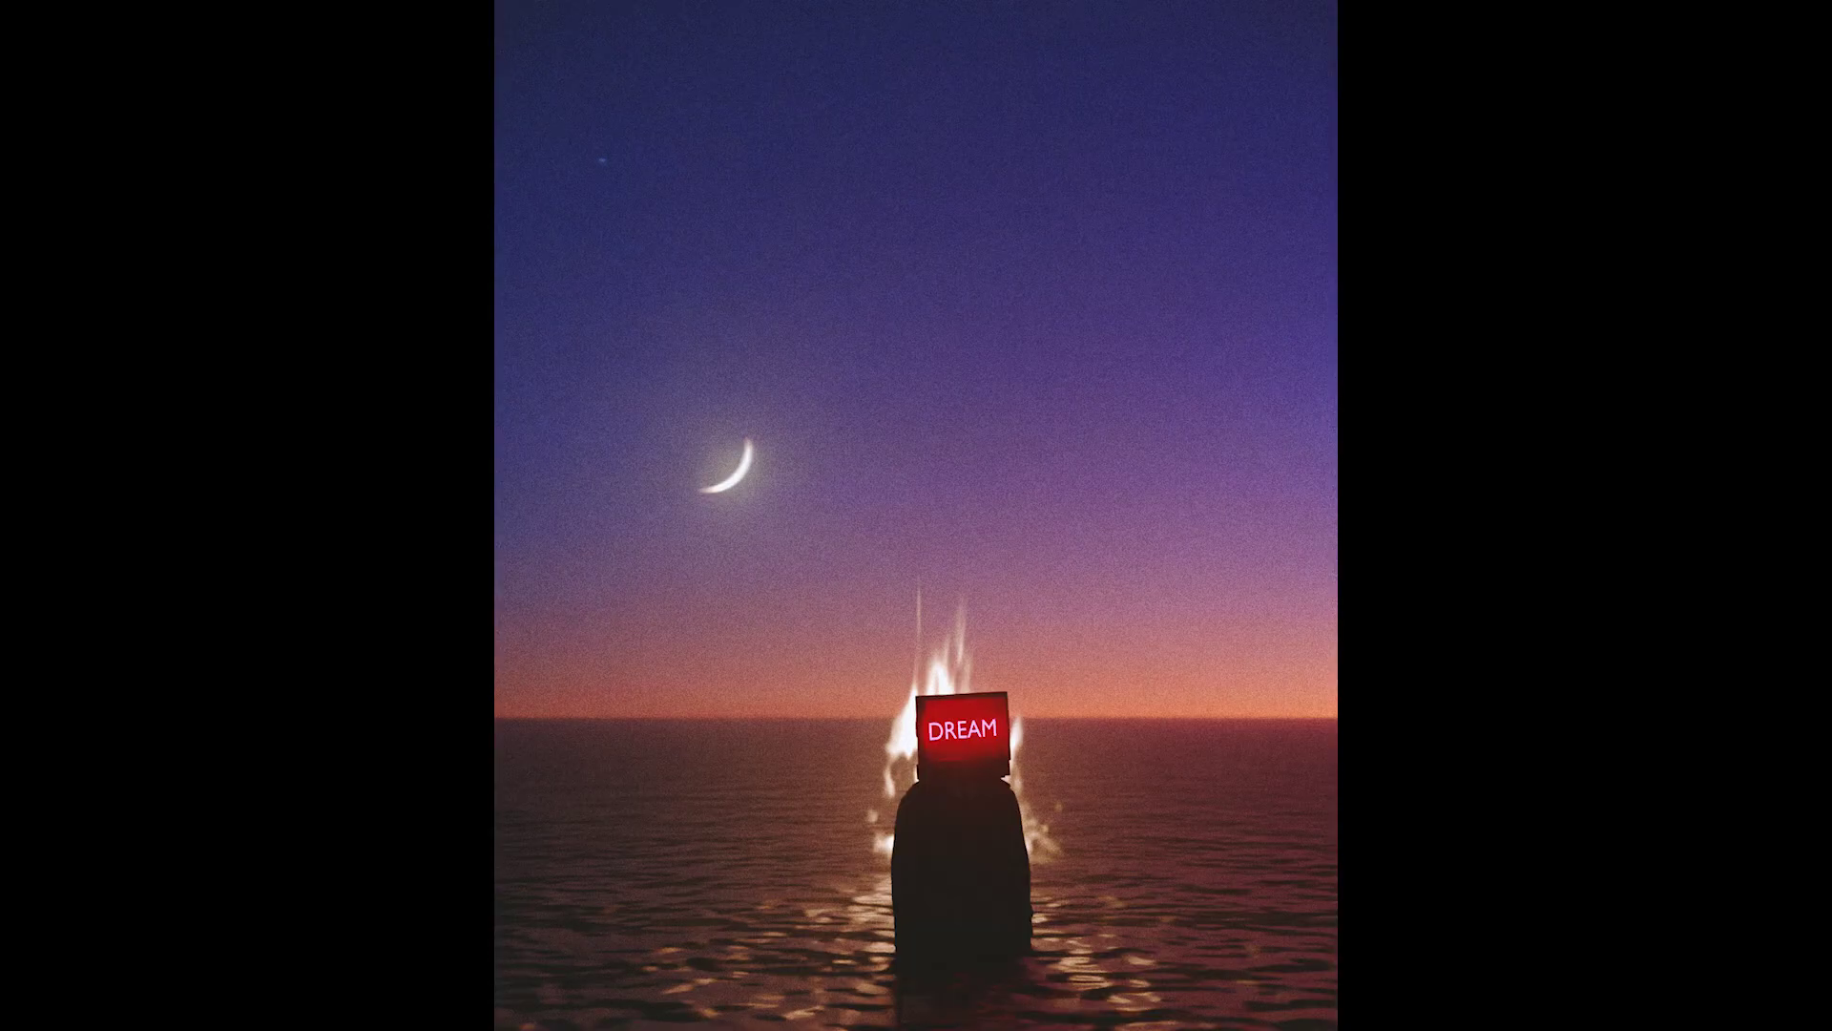